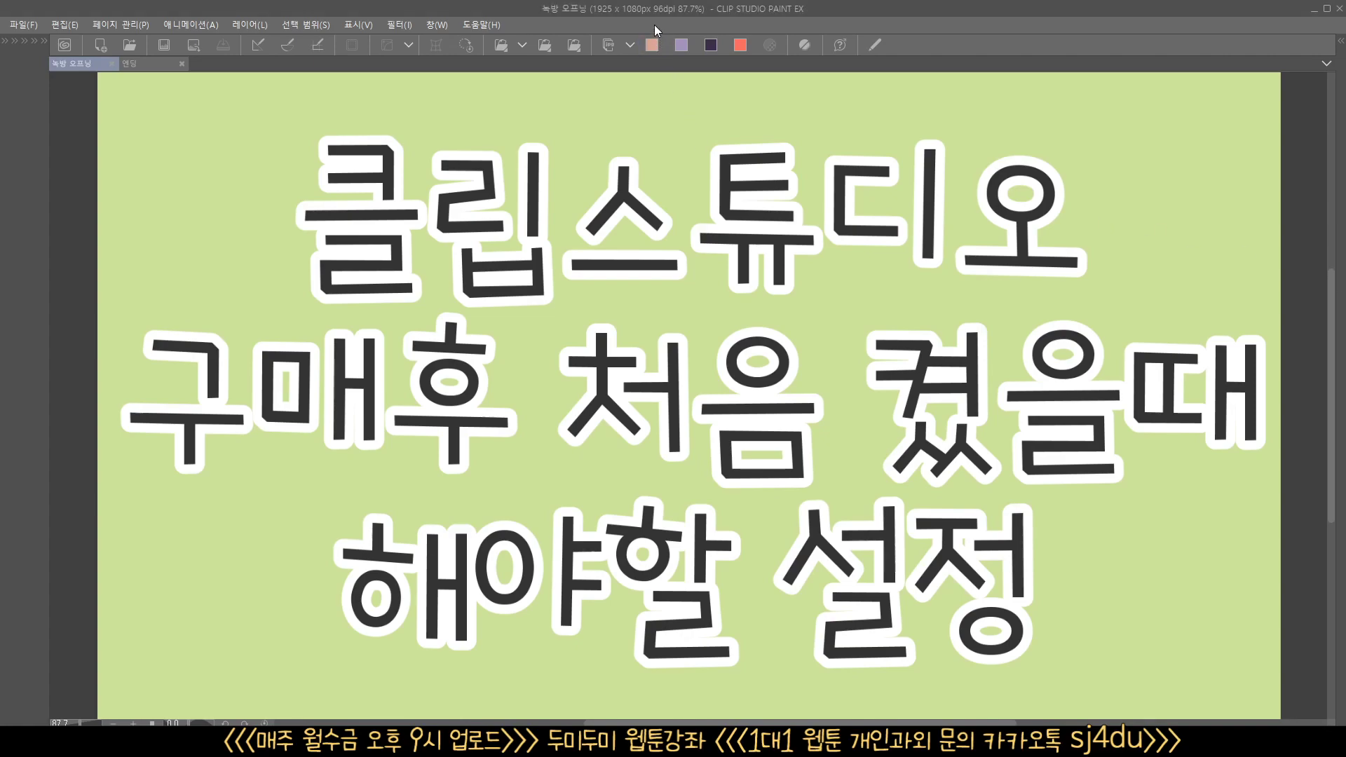
- Show the palettes, load the 일러스트 workspace with all its import options, and expand the downloaded materials palette
key("Tab")
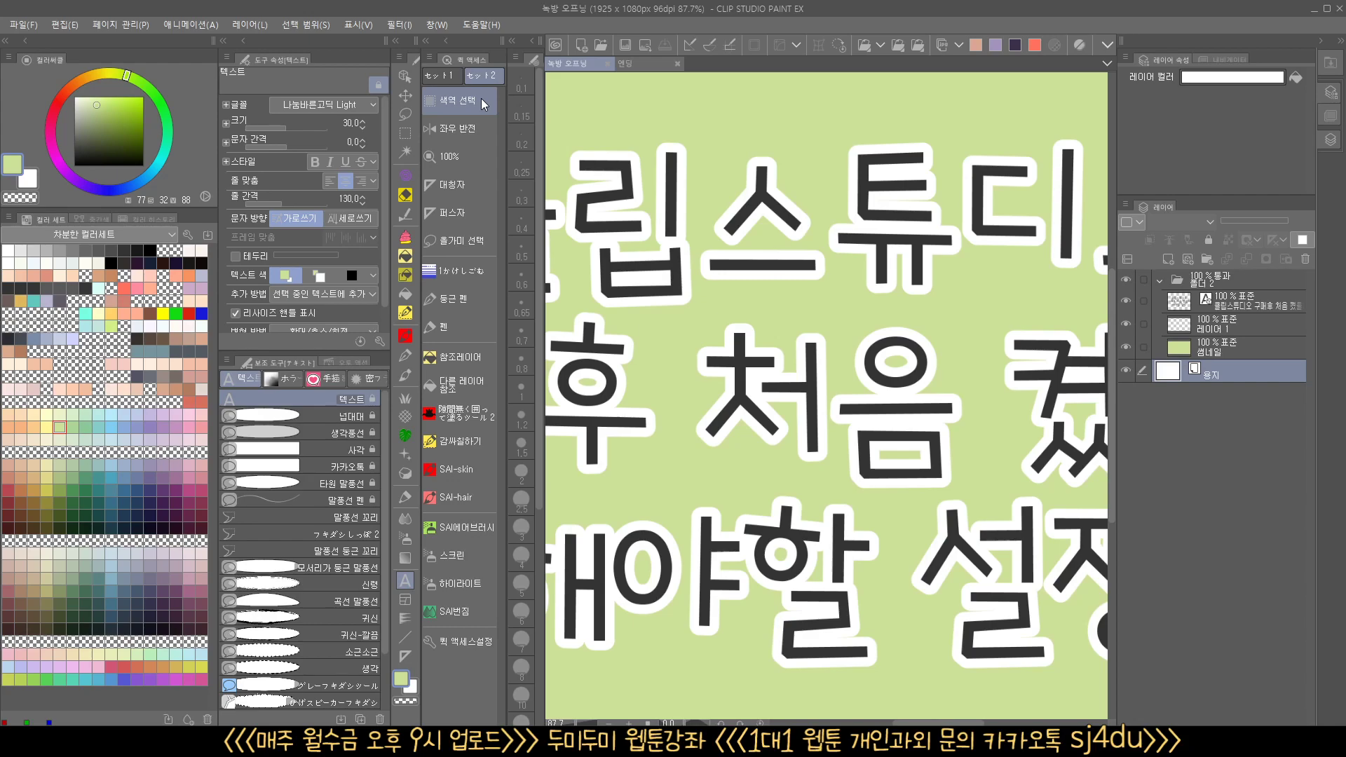
left_click(443, 25)
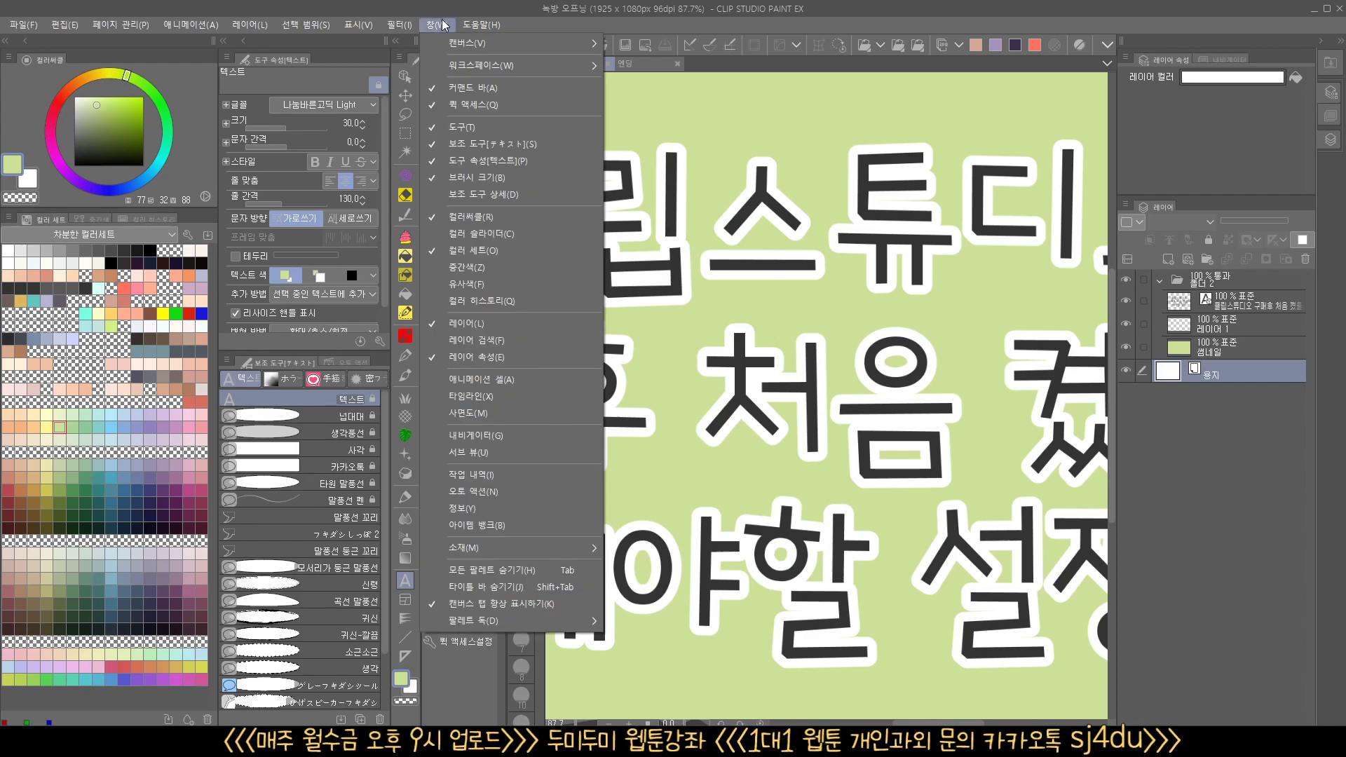
mouse_move(490, 64)
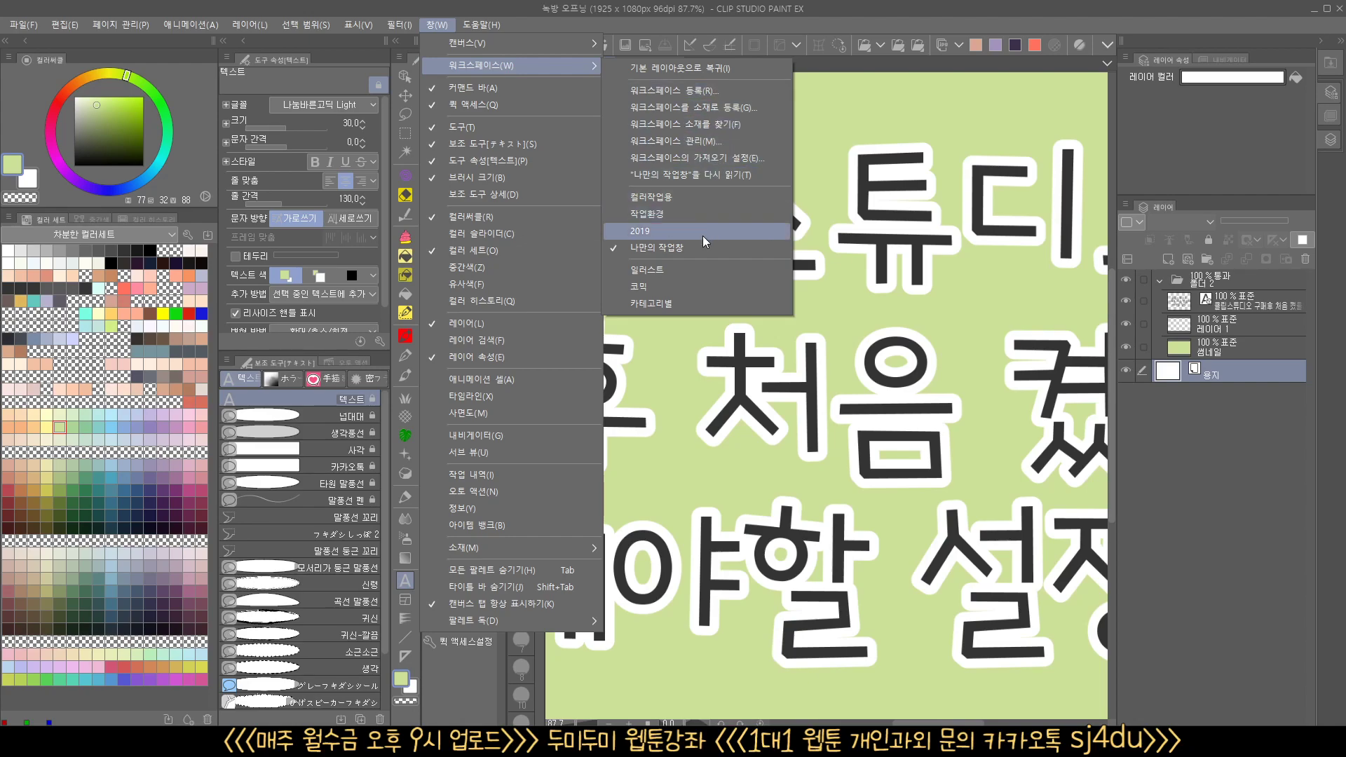
left_click(694, 268)
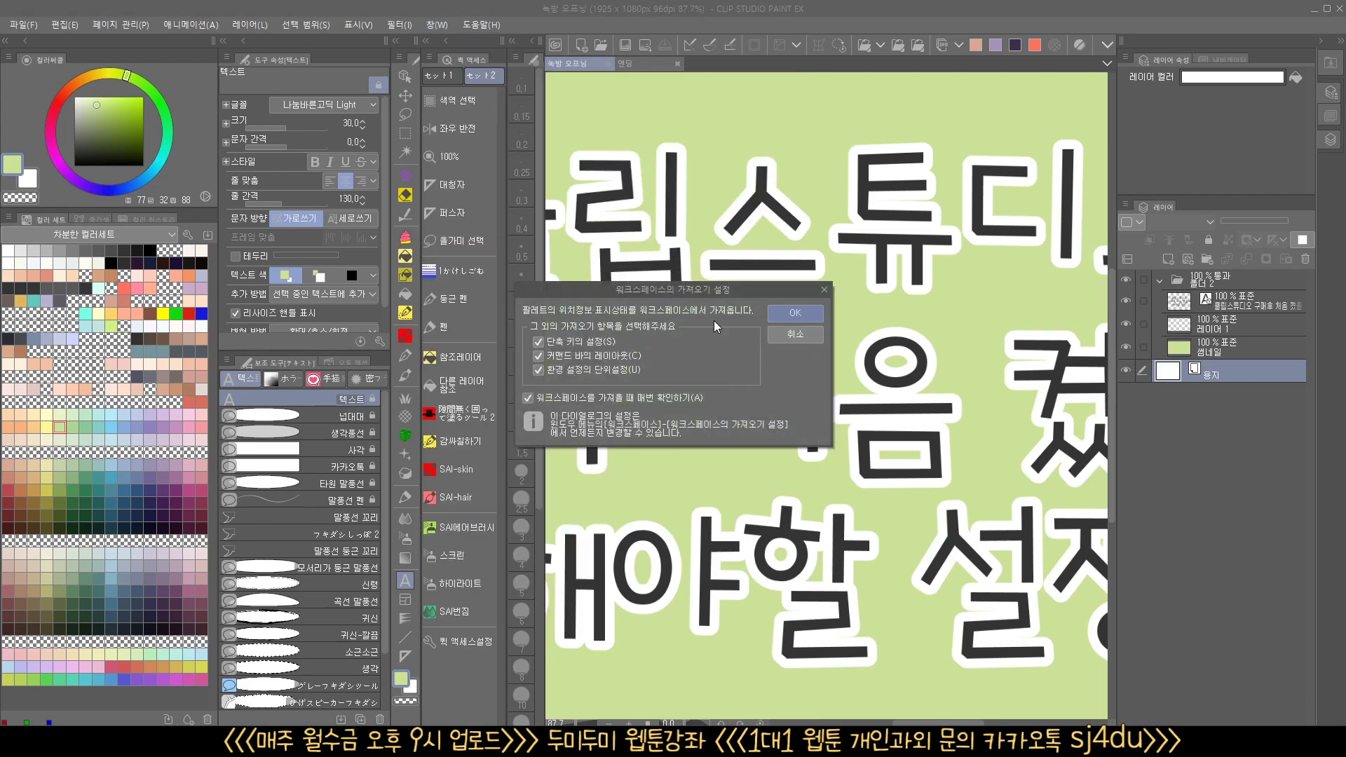
left_click(800, 317)
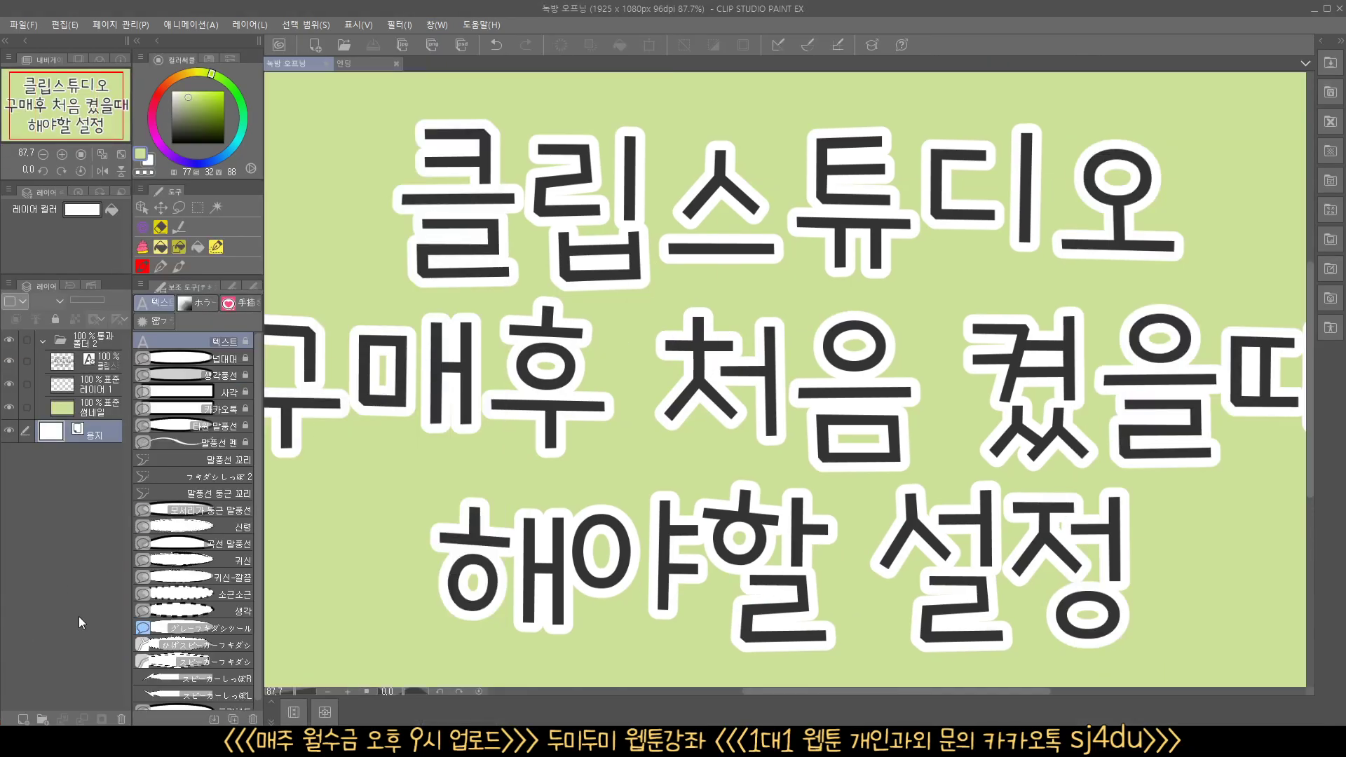
left_click(1325, 93)
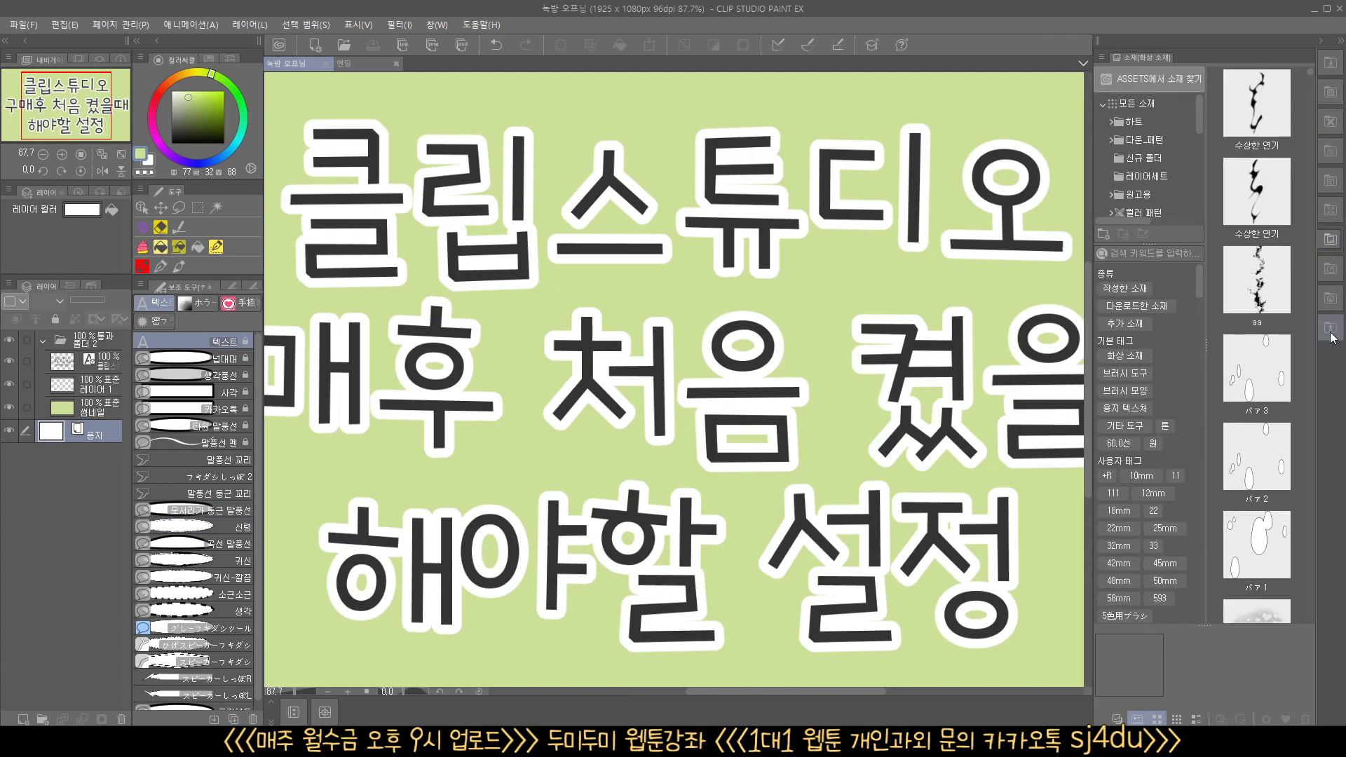
left_click(1328, 63)
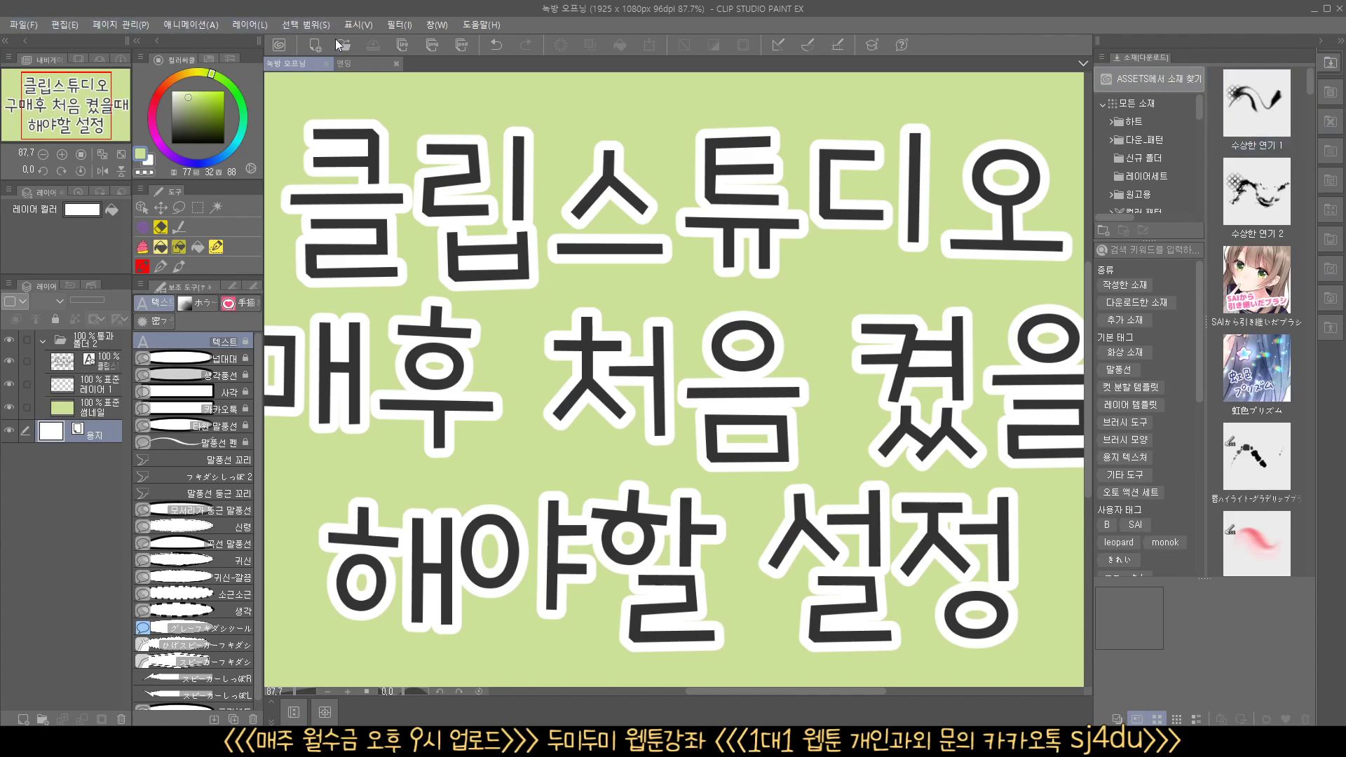
- Open the preferences (환경 설정) and review the 도구, 태블릿, 터치 제스처 and 커맨드 settings
left_click(23, 23)
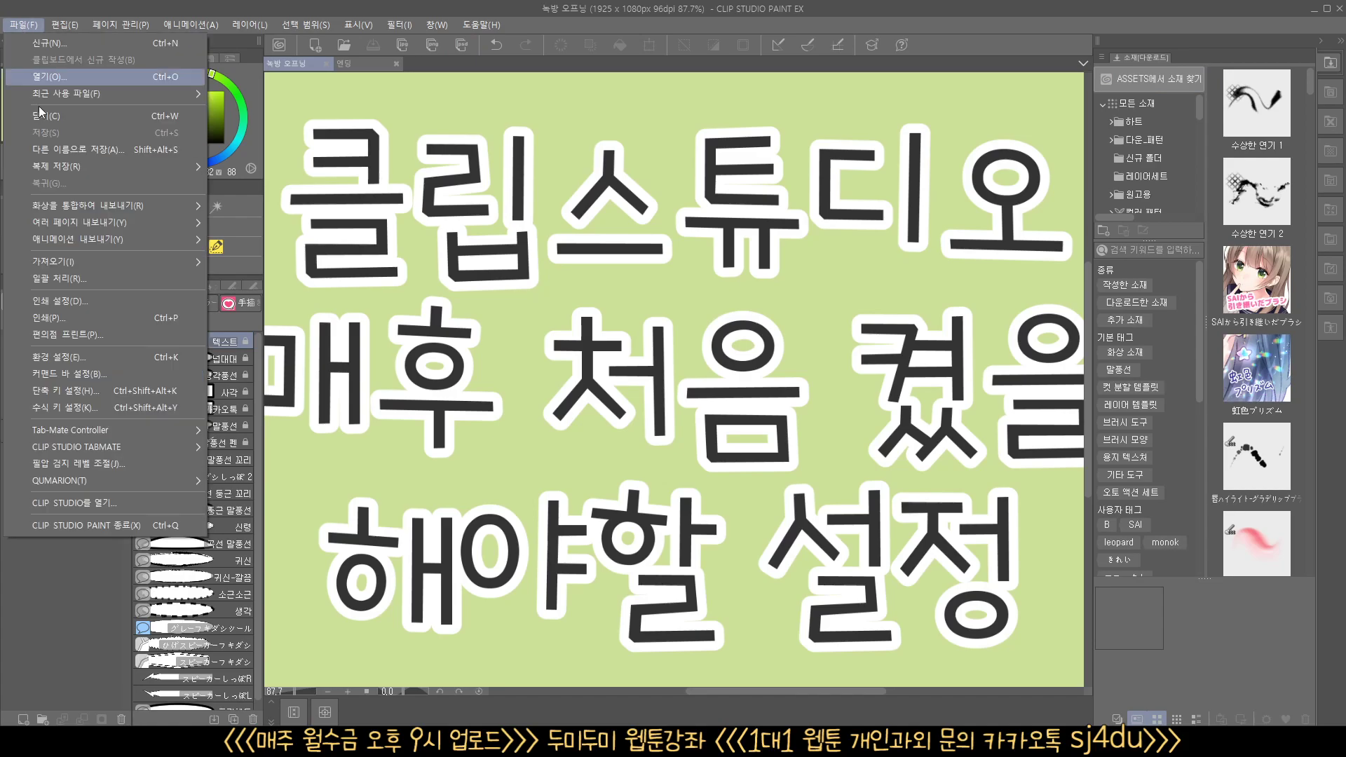
left_click(59, 357)
left_click(569, 201)
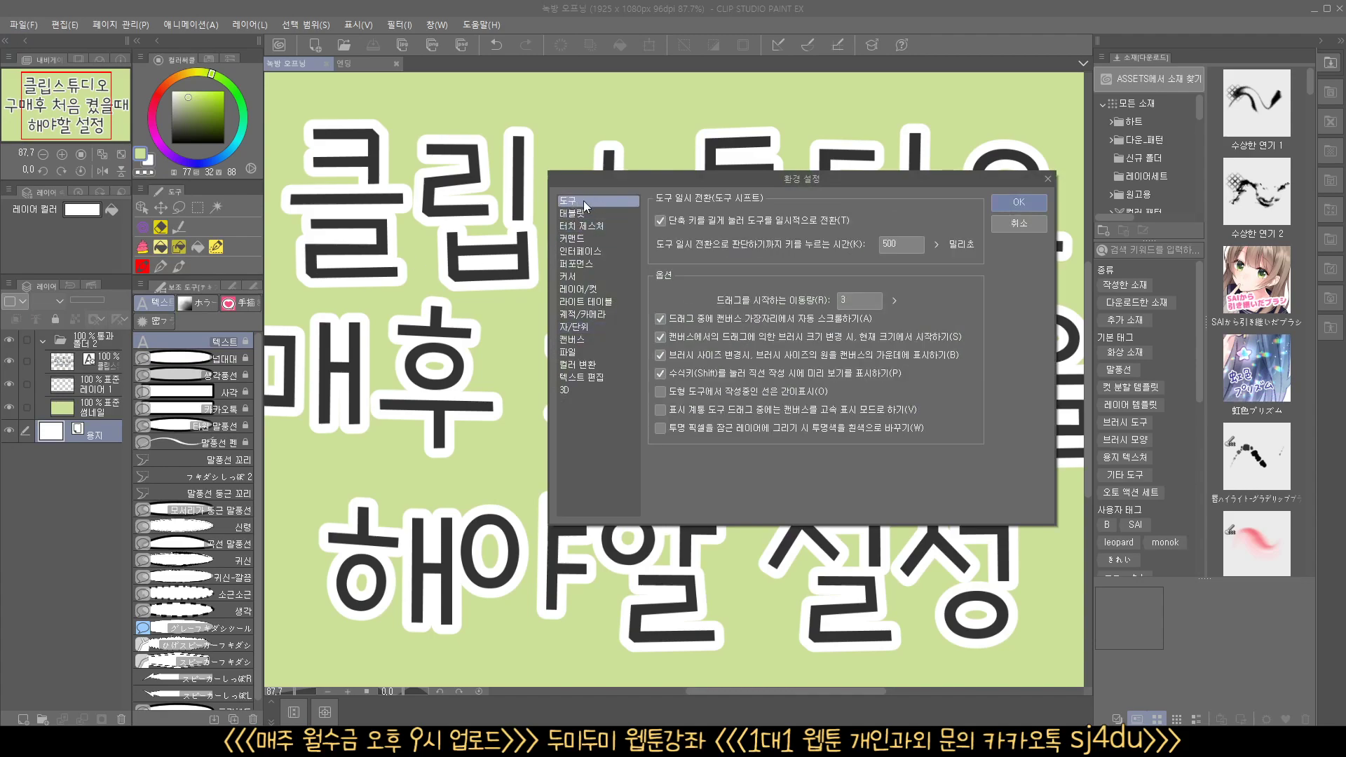
left_click(579, 214)
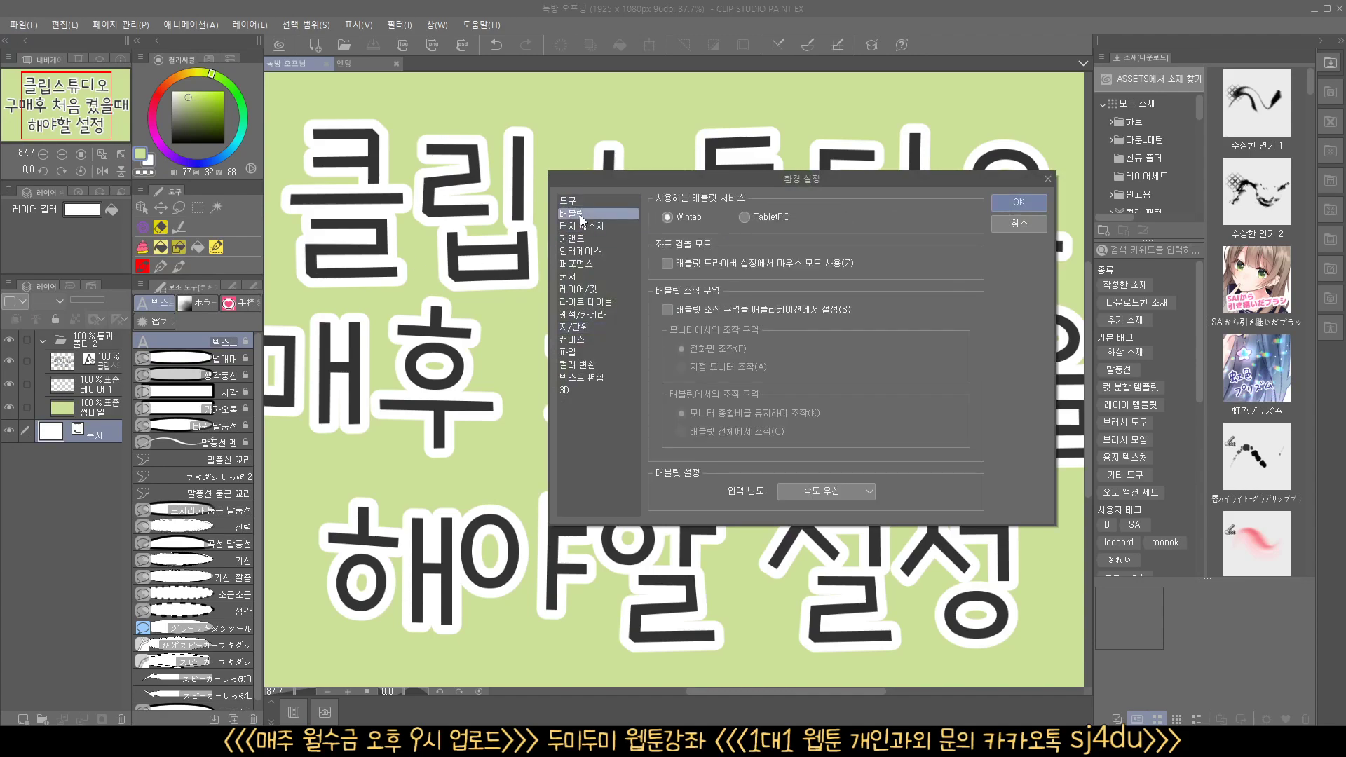
left_click(584, 226)
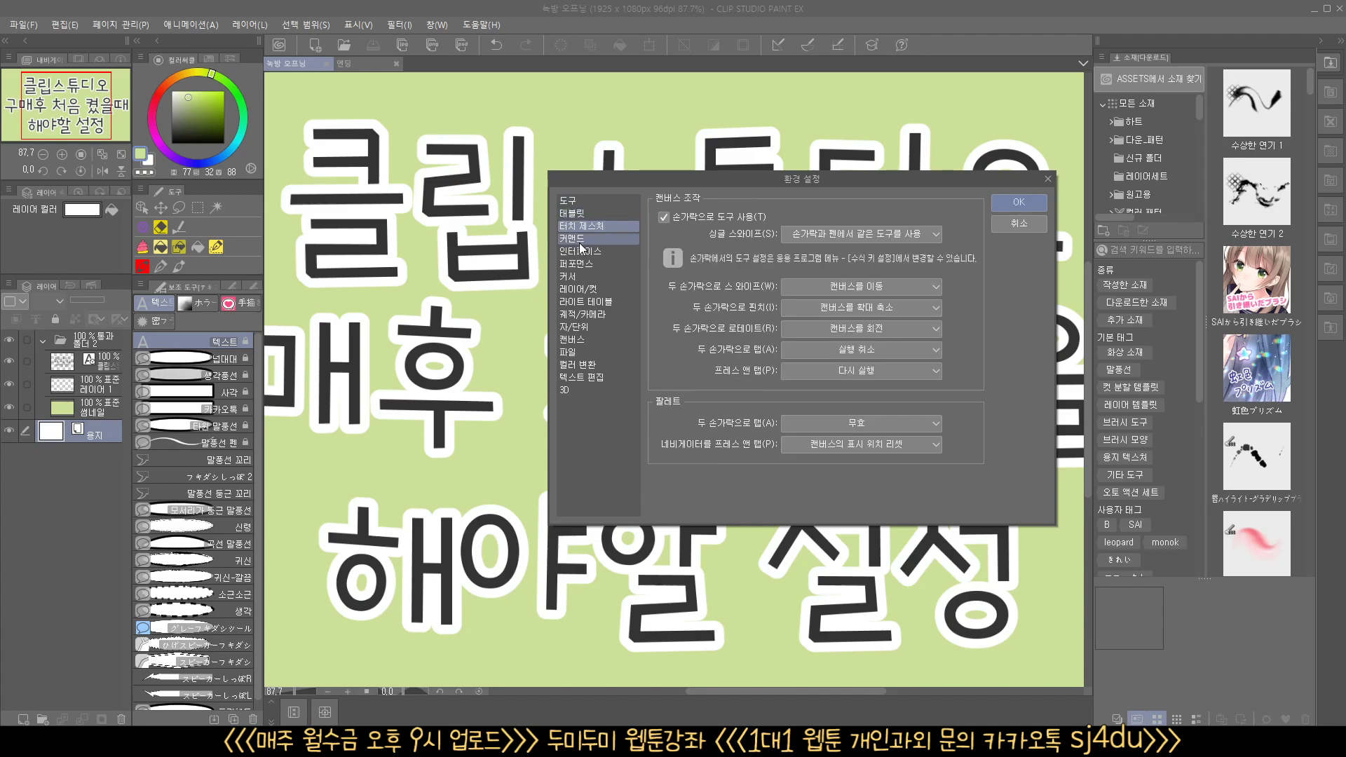
left_click(582, 239)
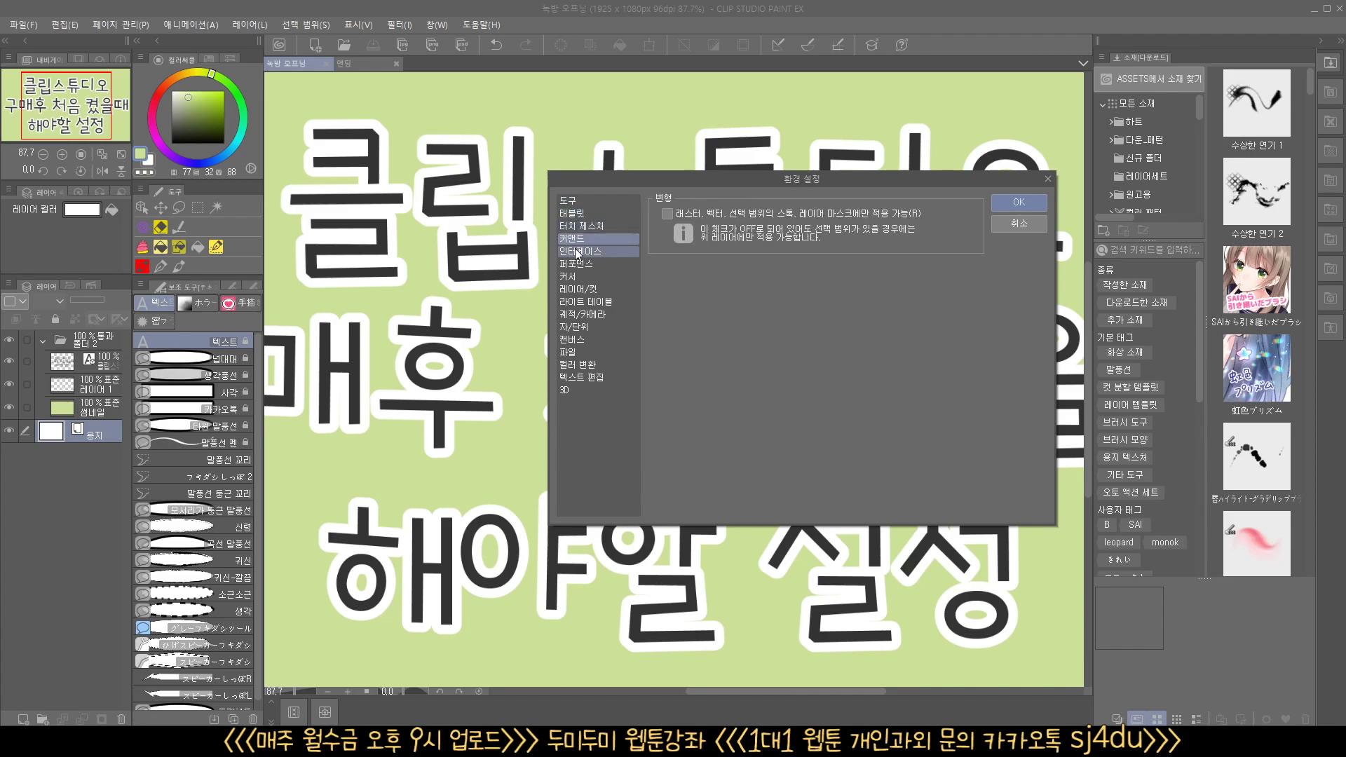
- In the 인터페이스 preferences, turn off both automatic IME control options
left_click(579, 251)
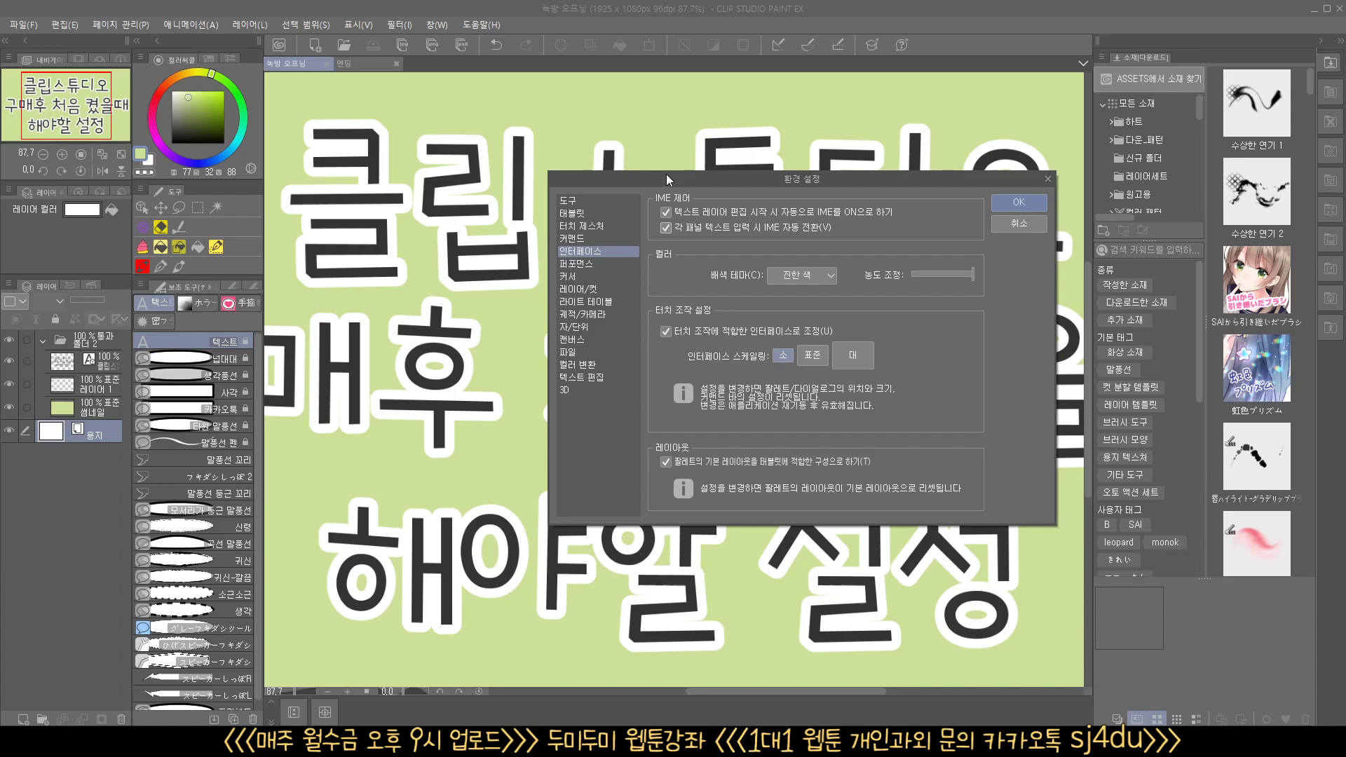
left_click(667, 226)
- Switch the interface colour theme to 연한 색 and adjust its density to the lightest setting
left_click(827, 276)
left_click(818, 292)
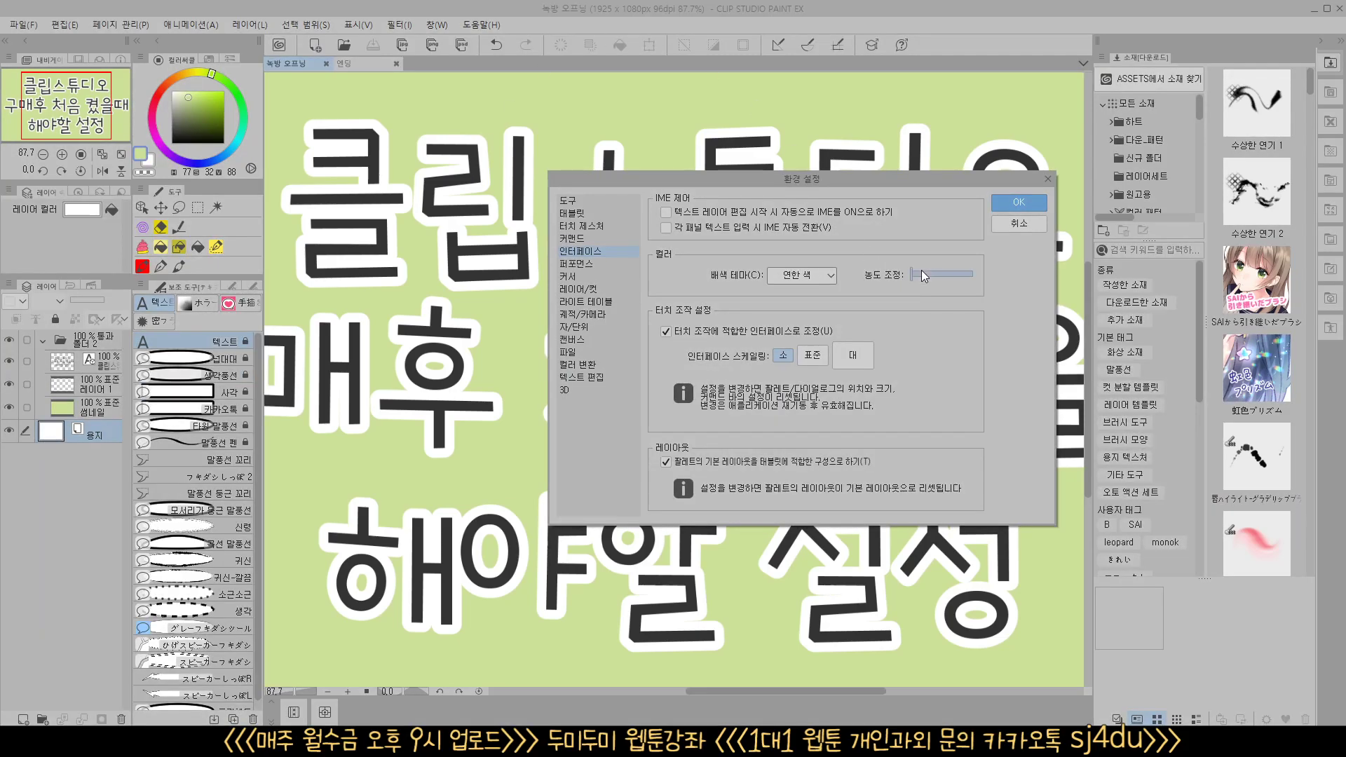
left_click_drag(948, 272, 1072, 283)
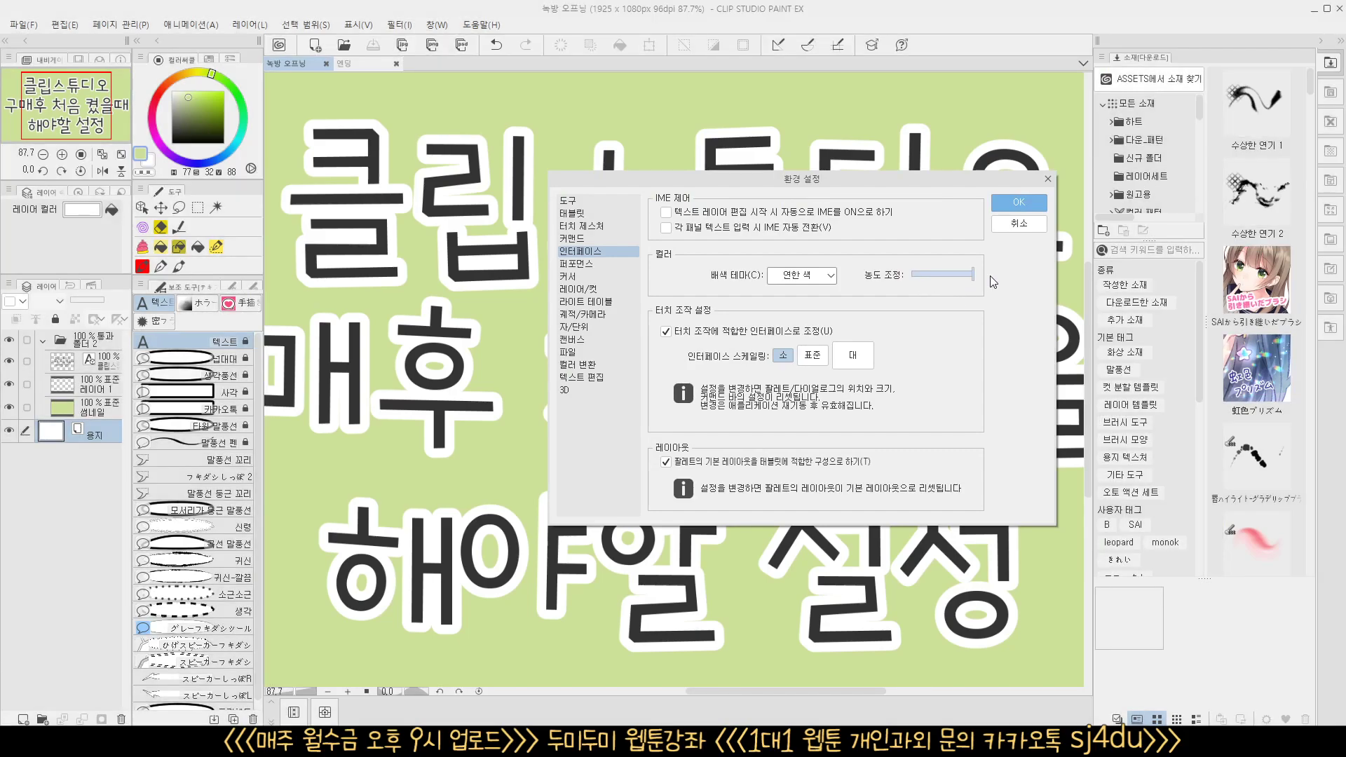
left_click(816, 276)
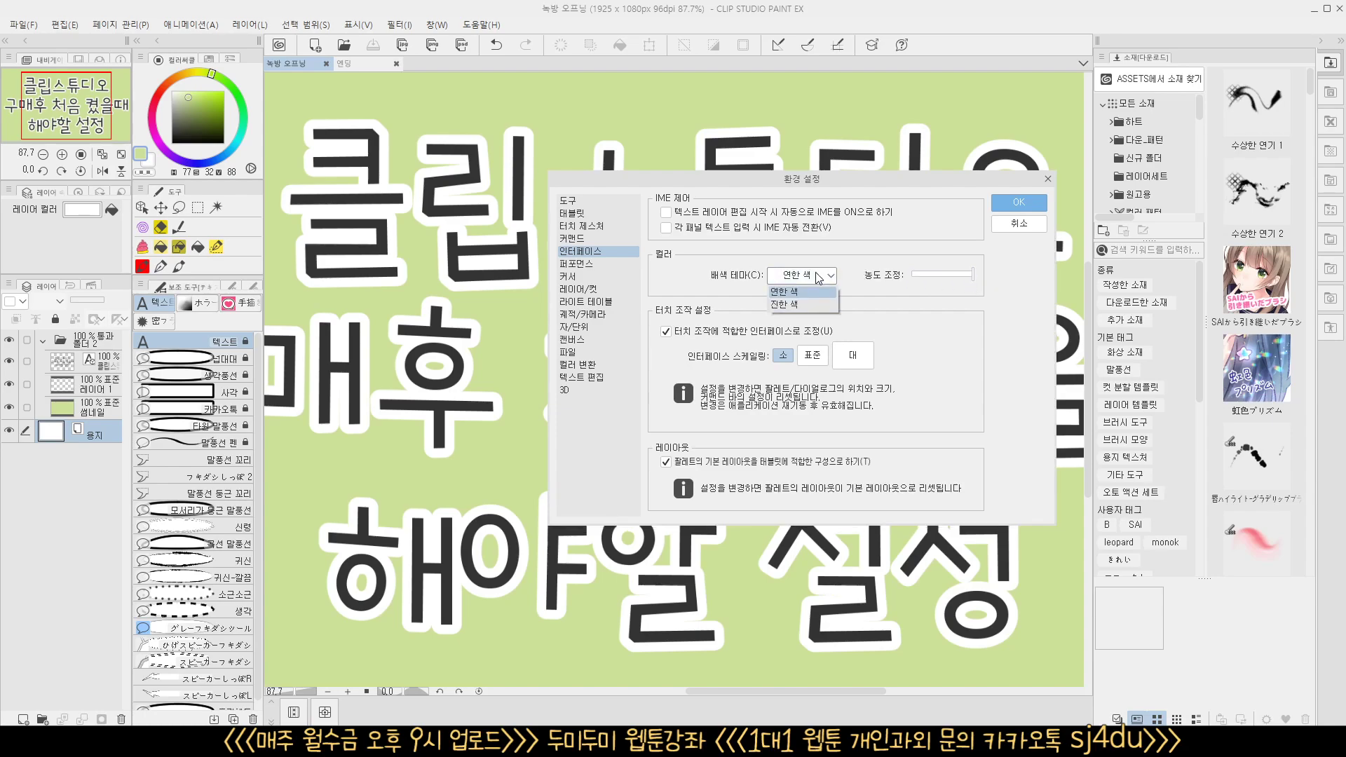
left_click(946, 276)
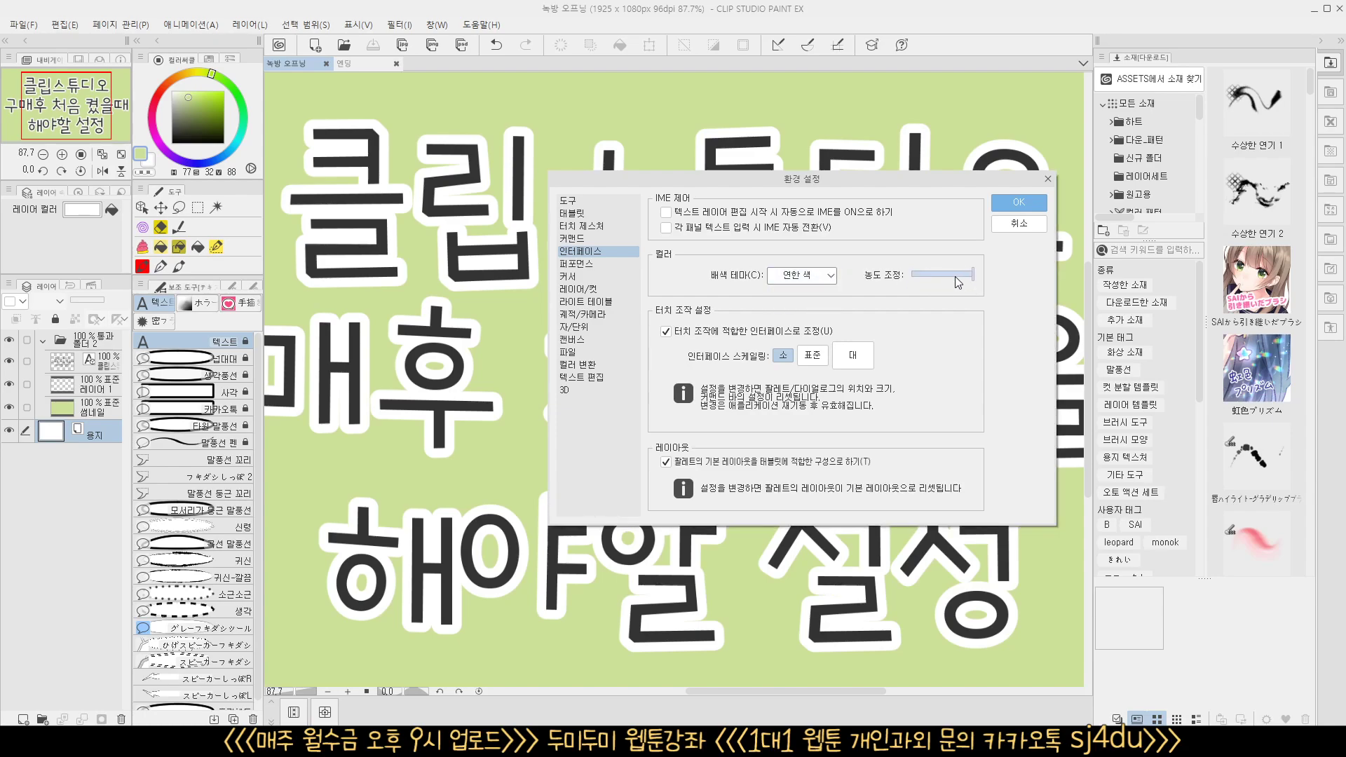
mouse_move(967, 273)
left_mouse_down()
mouse_move(900, 279)
mouse_move(974, 275)
left_mouse_up()
- Set the interface colour theme to 진한 색, trying the darkest density before setting it to the lightest
left_click(820, 277)
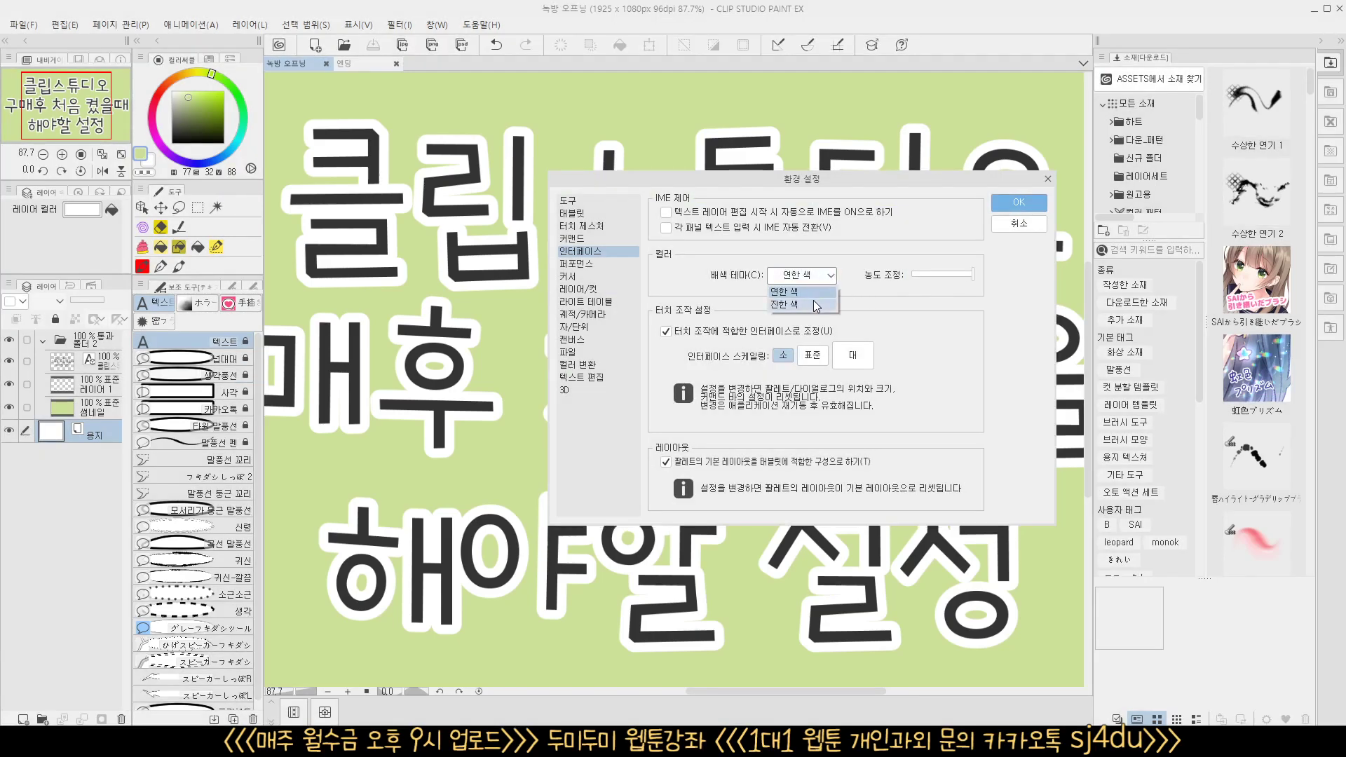
left_click(813, 304)
left_click_drag(952, 273, 895, 279)
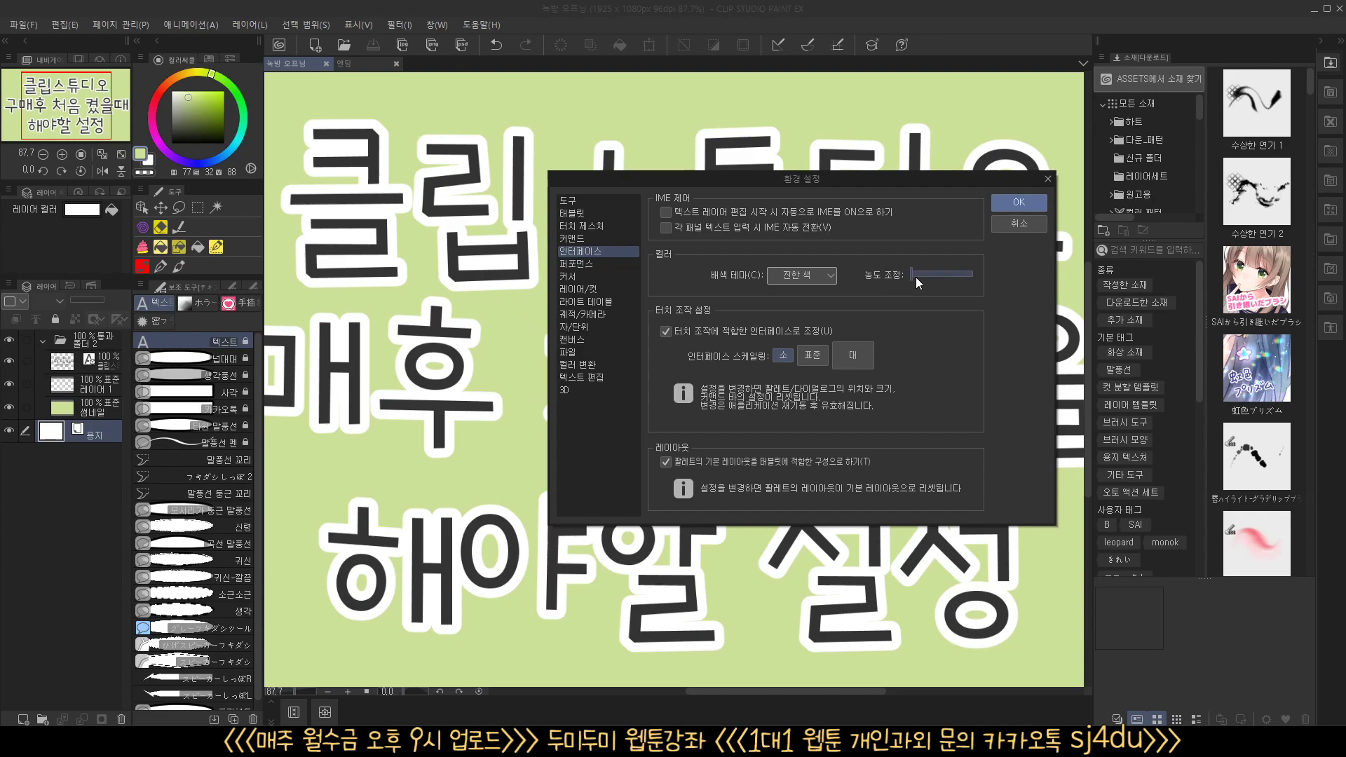
left_click_drag(911, 278, 966, 283)
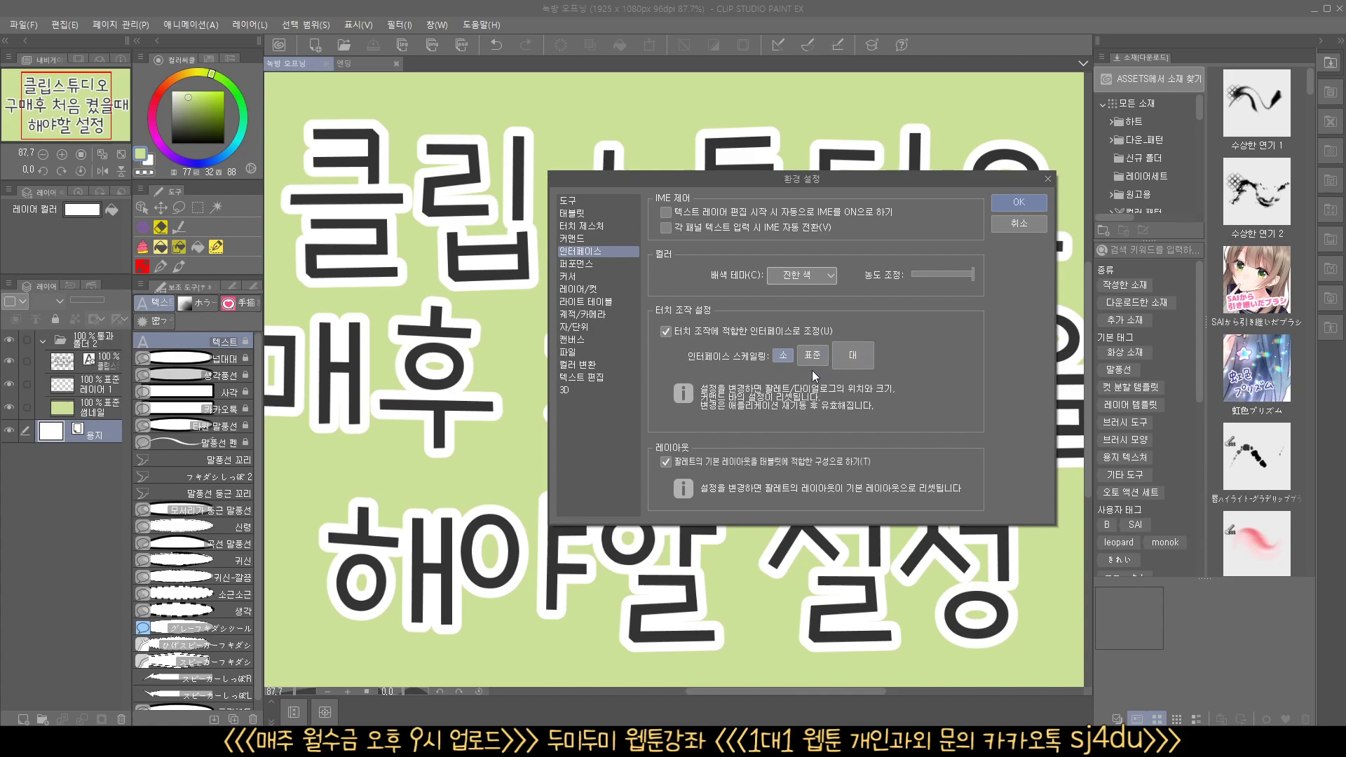
- Review the 퍼포먼스, 커서, 레이어/컷, 라이트 테이블 and 궤적/카메라 preferences
left_click(586, 264)
left_click(581, 276)
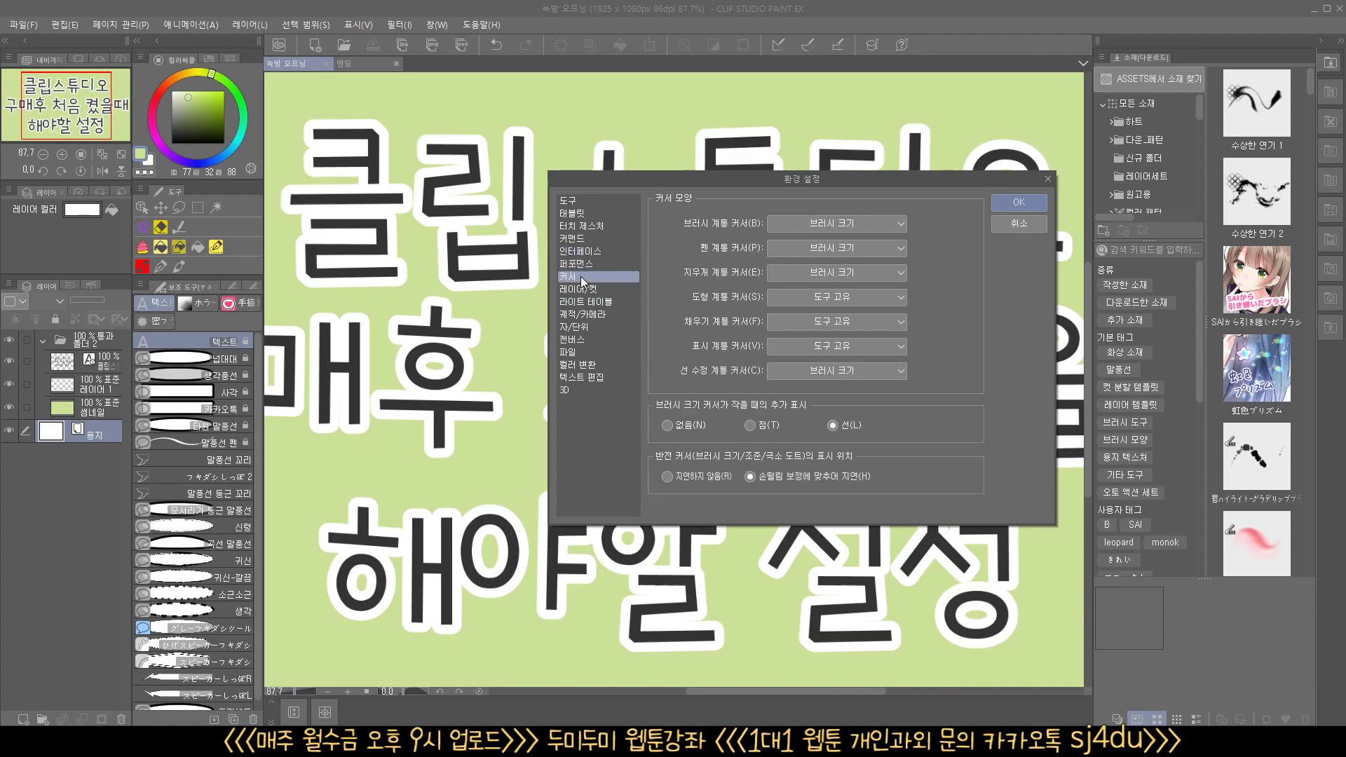
left_click(579, 289)
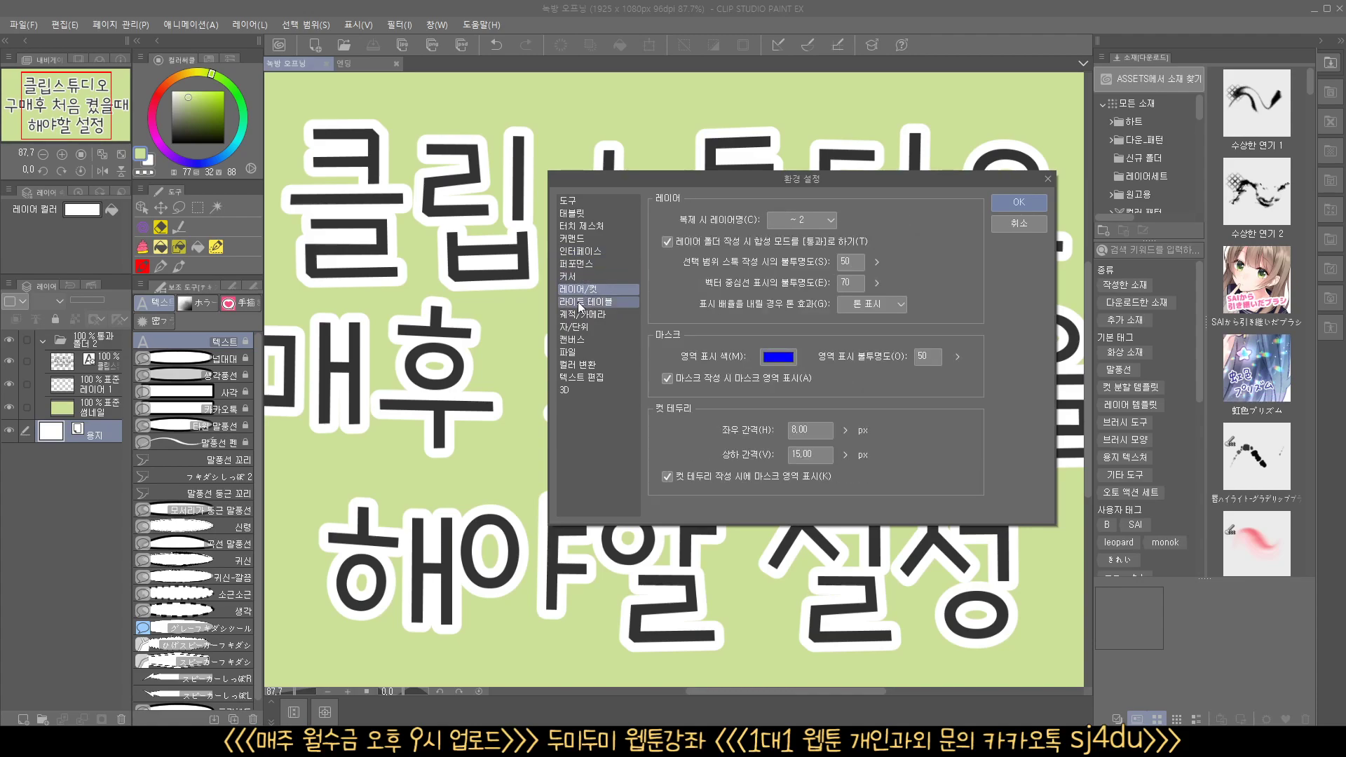
left_click(579, 303)
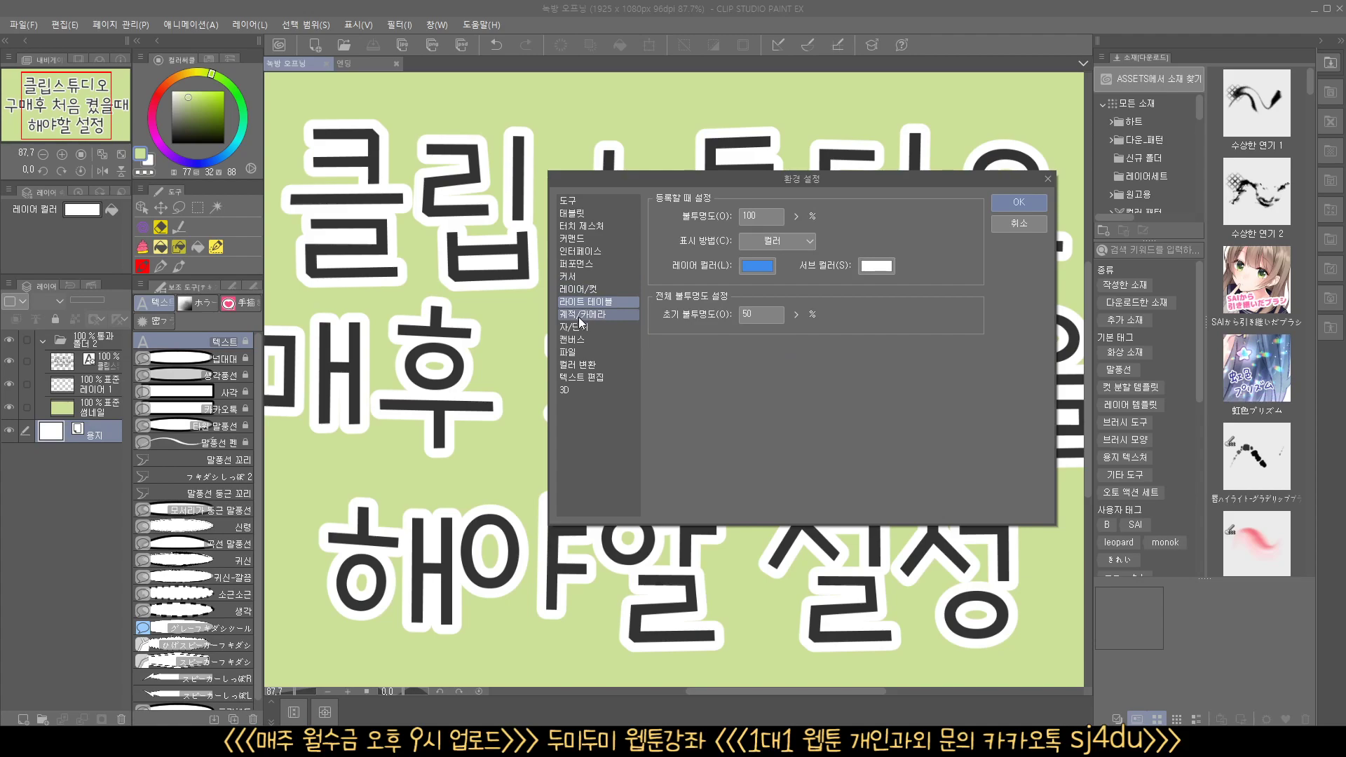
left_click(581, 315)
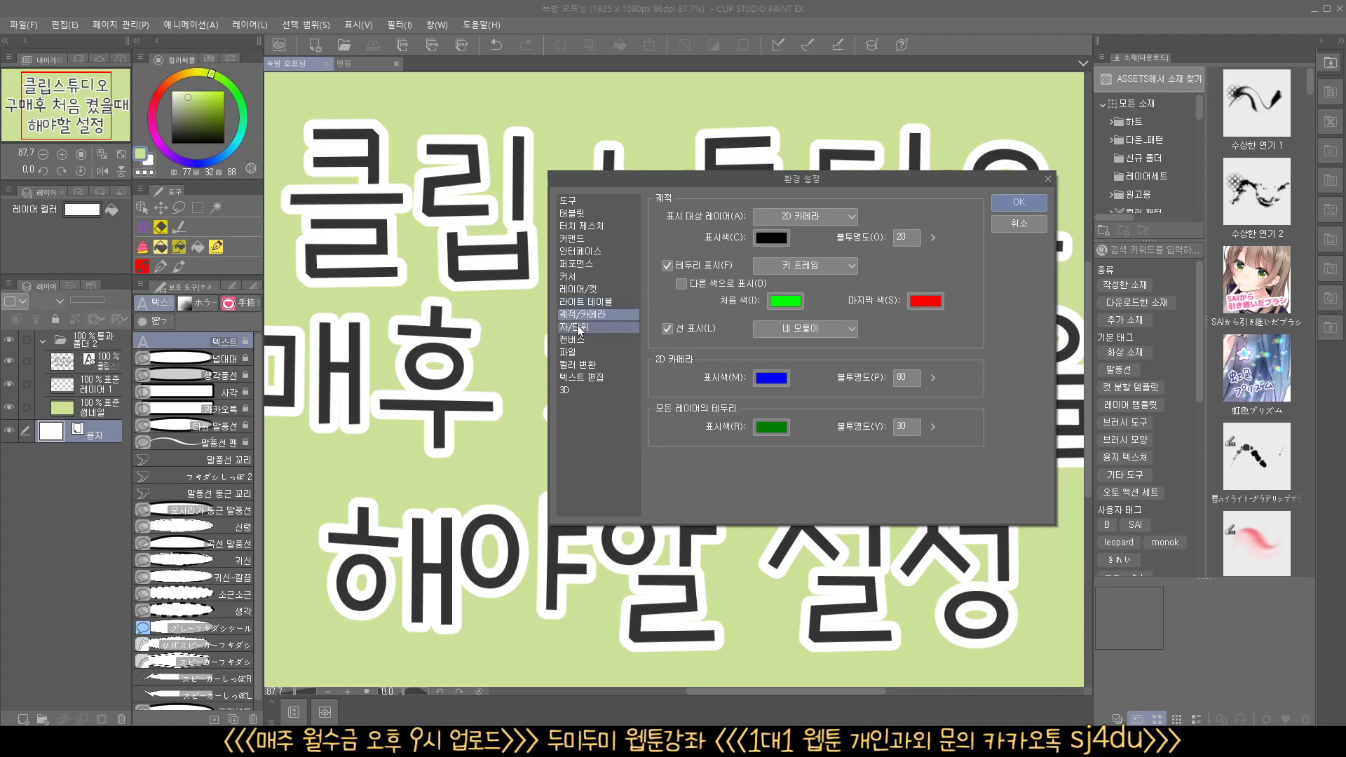
- In the 자/단위 preferences, set the length unit to mm and check the available text units
left_click(579, 329)
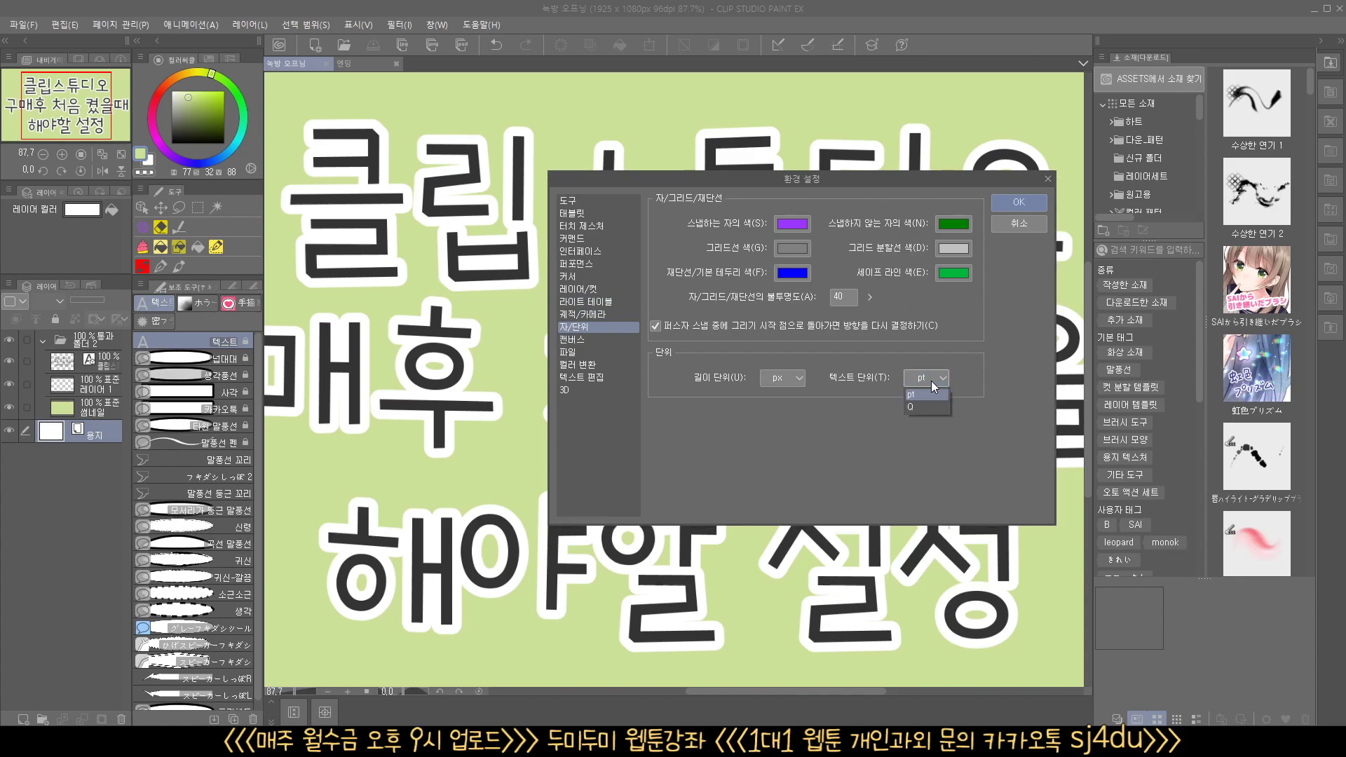
left_click(783, 378)
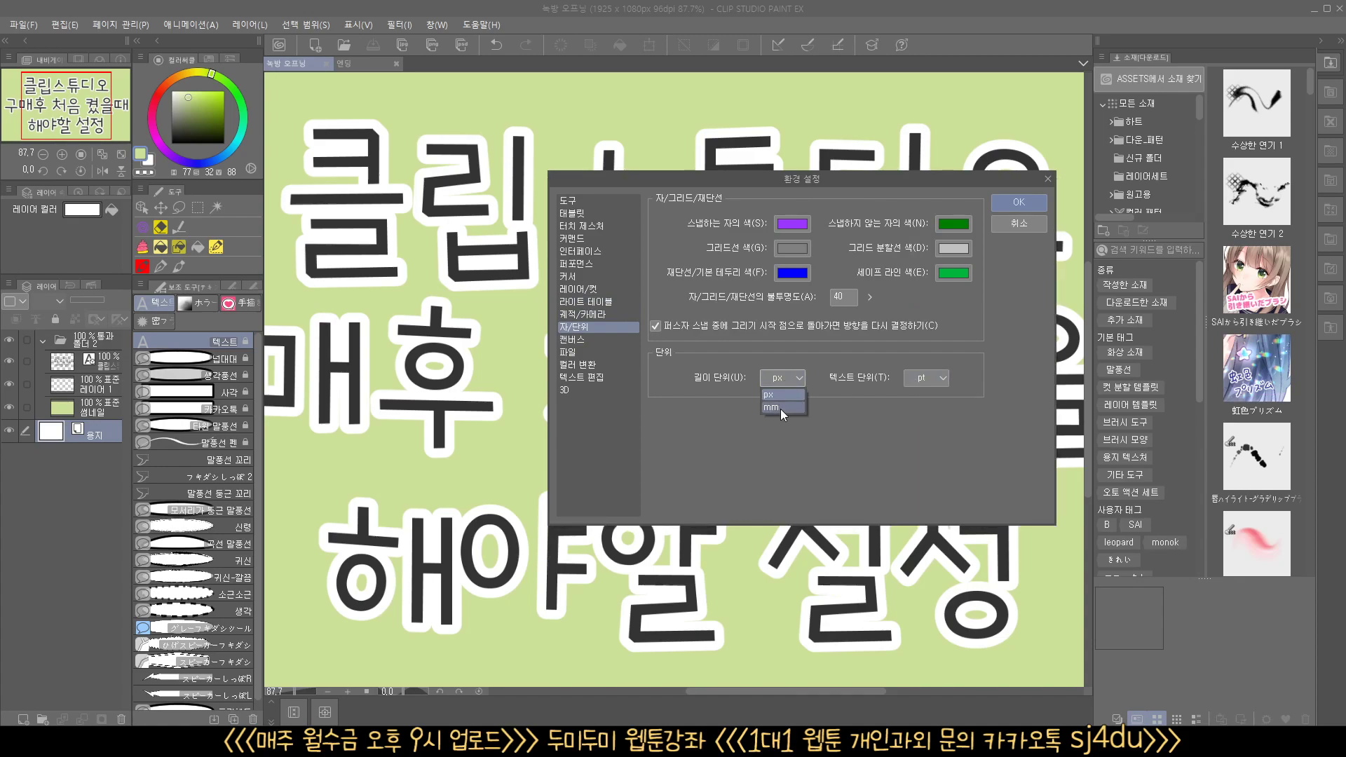
left_click(780, 409)
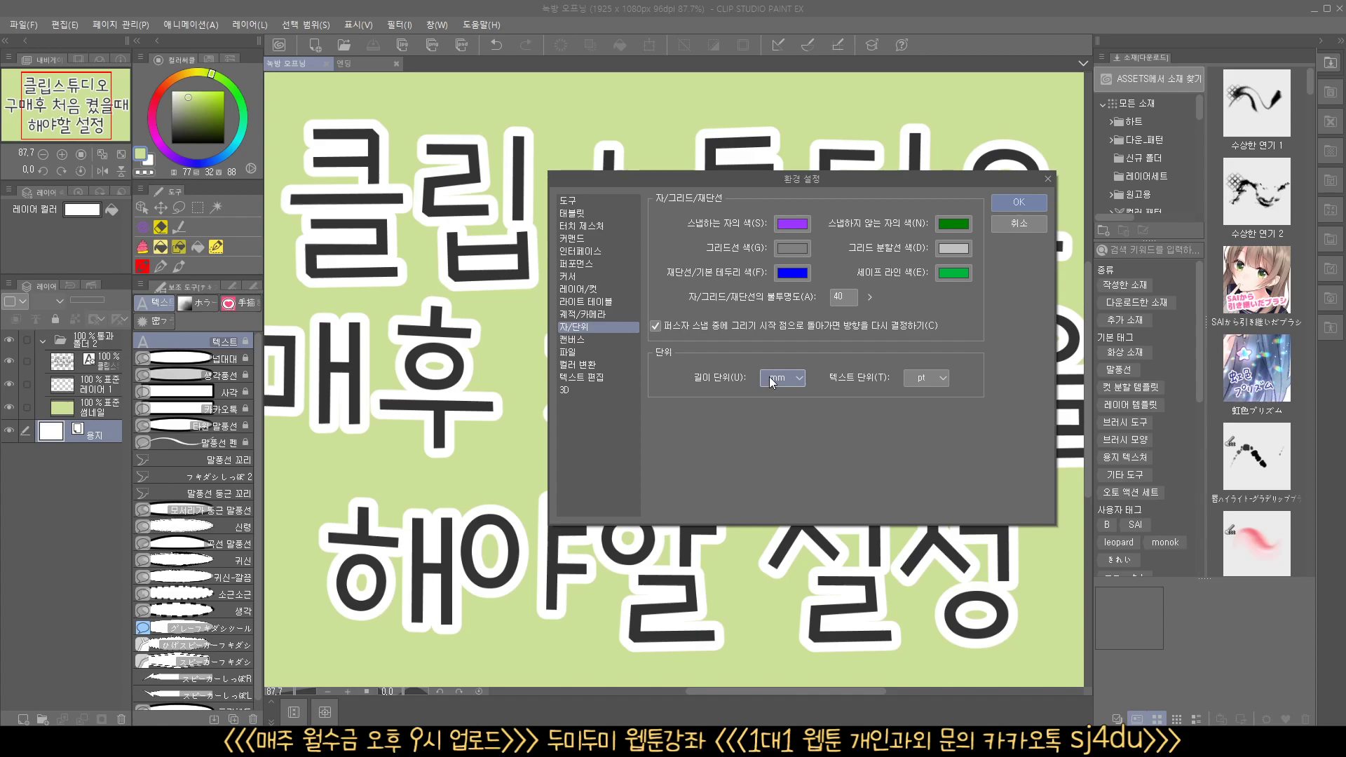
left_click(772, 380)
left_click(786, 398)
left_click(797, 380)
left_click(775, 407)
left_click(947, 379)
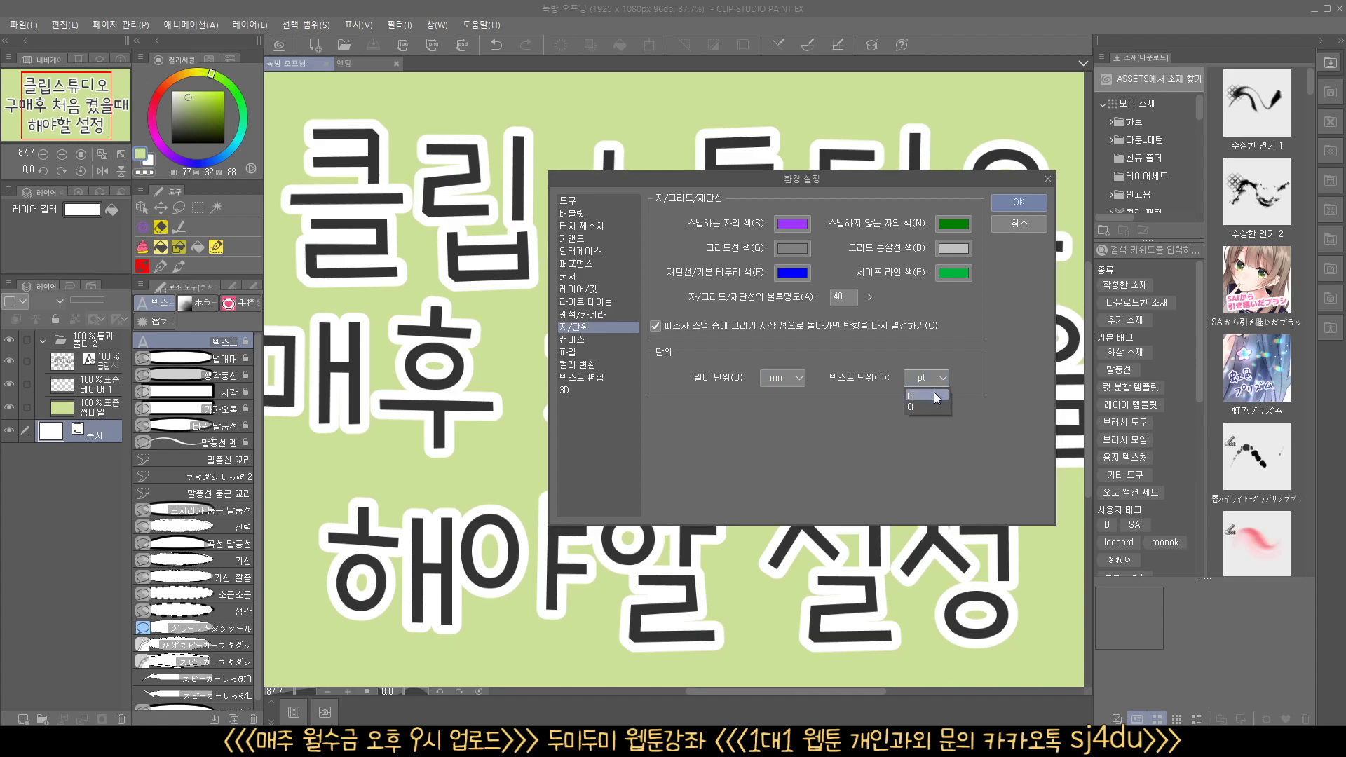
- Review the 캔버스 preferences, examining the list of display scale presets
left_click(571, 339)
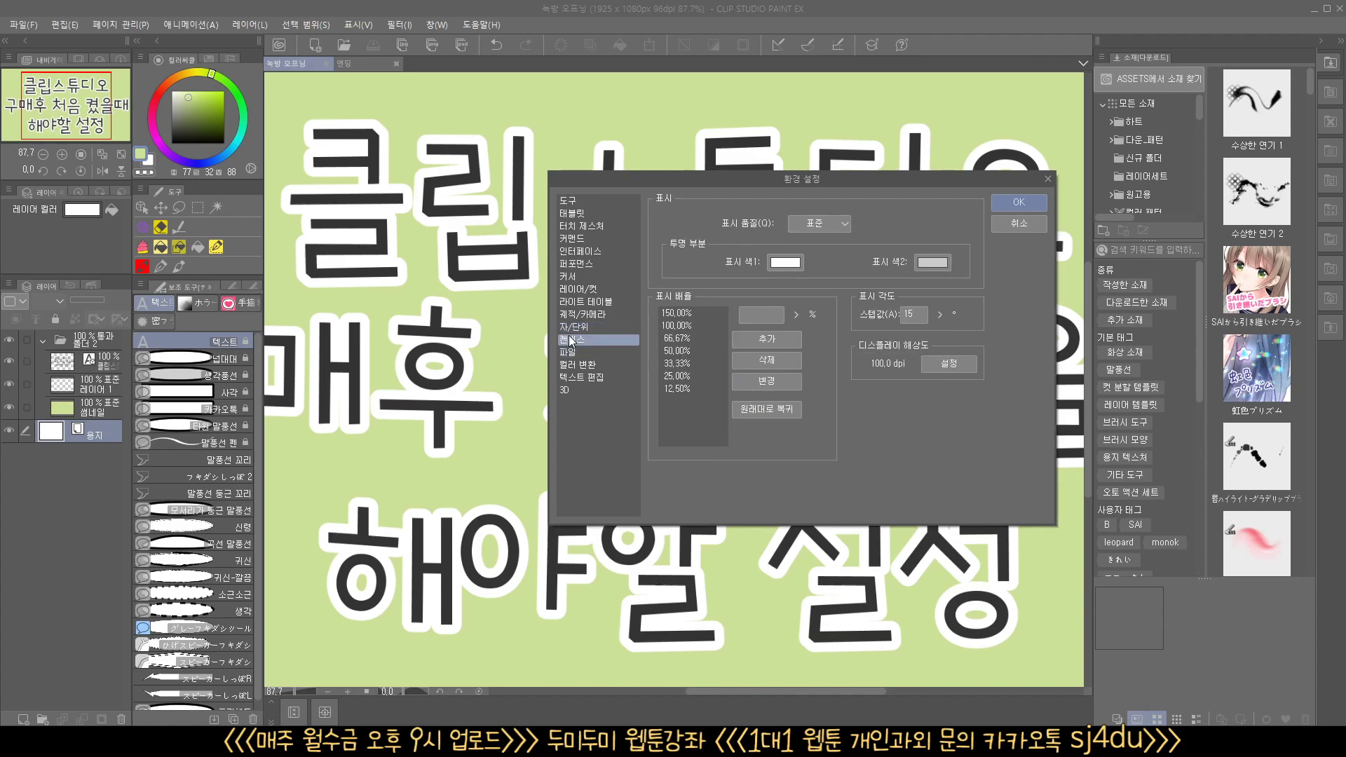
left_click(676, 314)
left_click(677, 325)
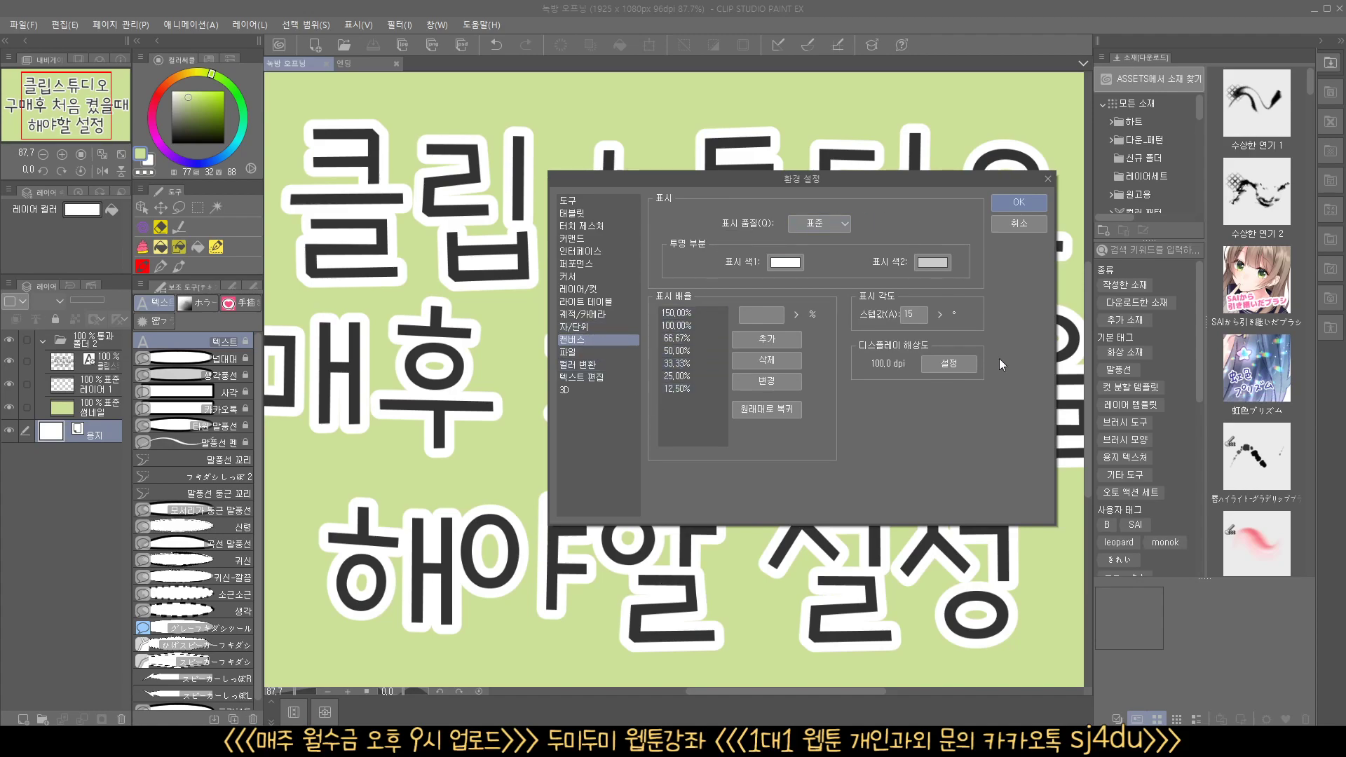
- In the 파일 preferences, enable canvas recovery, inspect its save interval adjustment, and disable recovery again
left_click(567, 352)
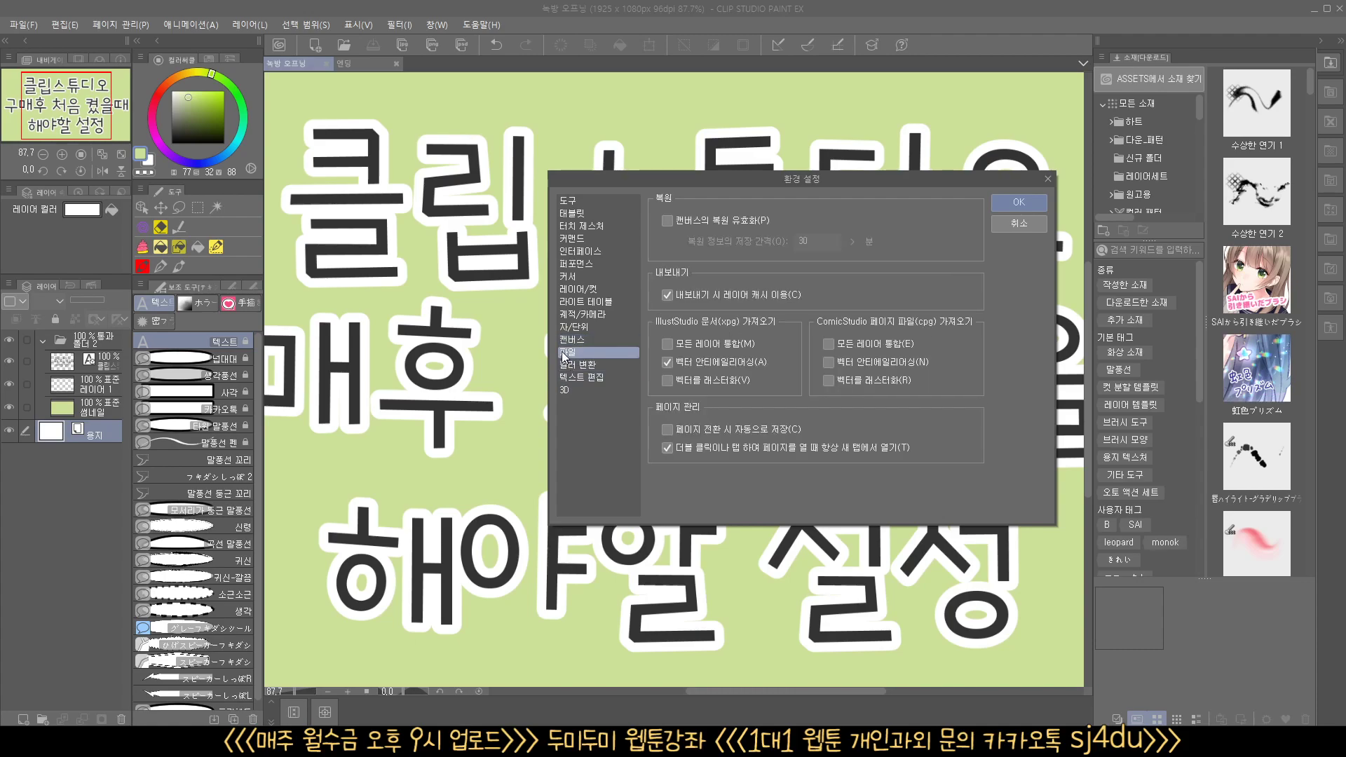
left_click(668, 221)
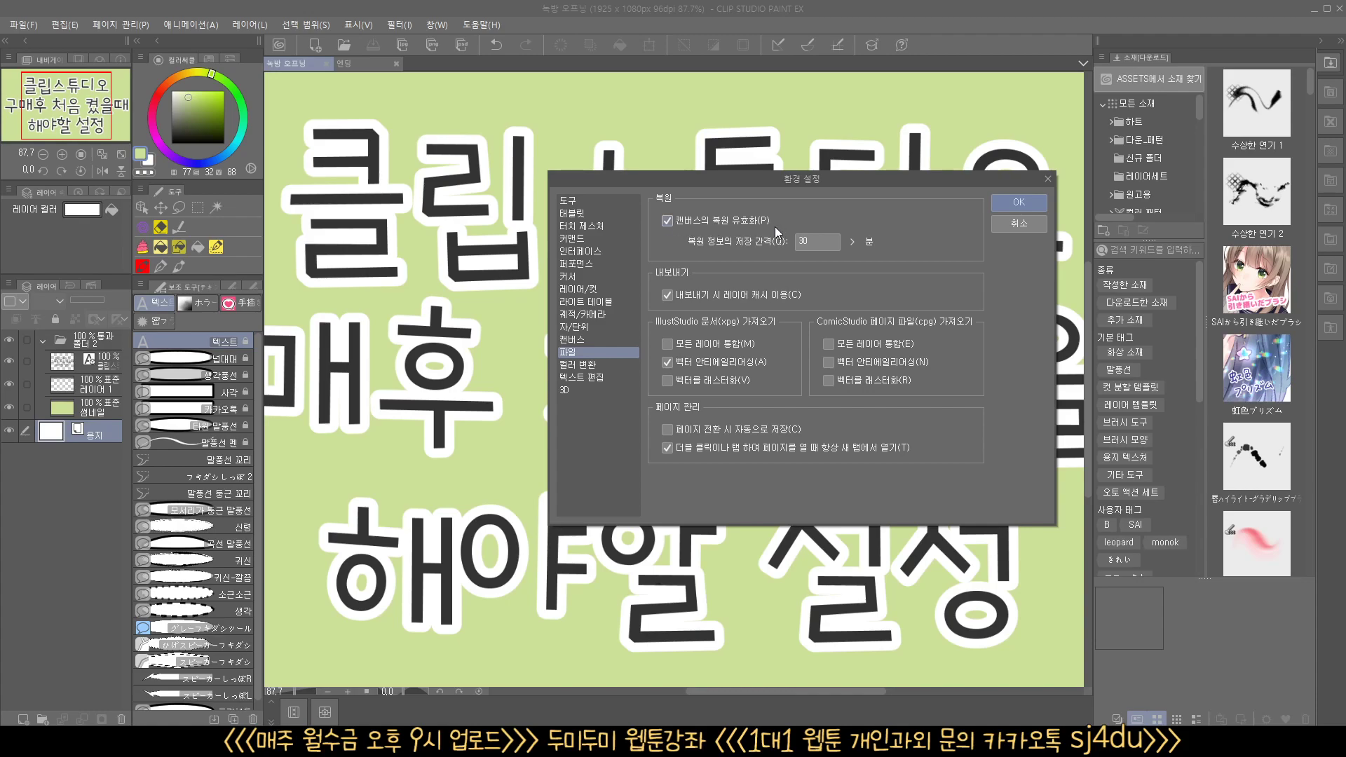
left_click(853, 242)
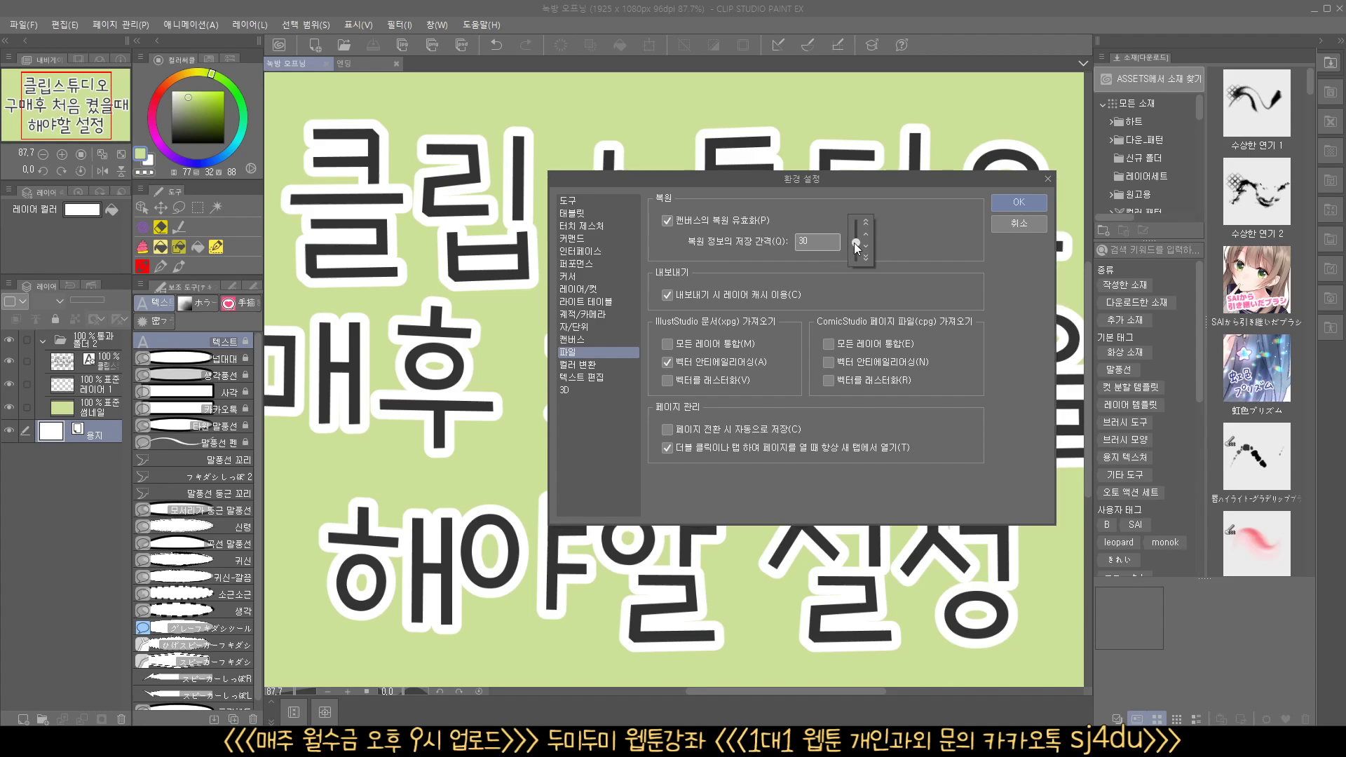
left_click(769, 246)
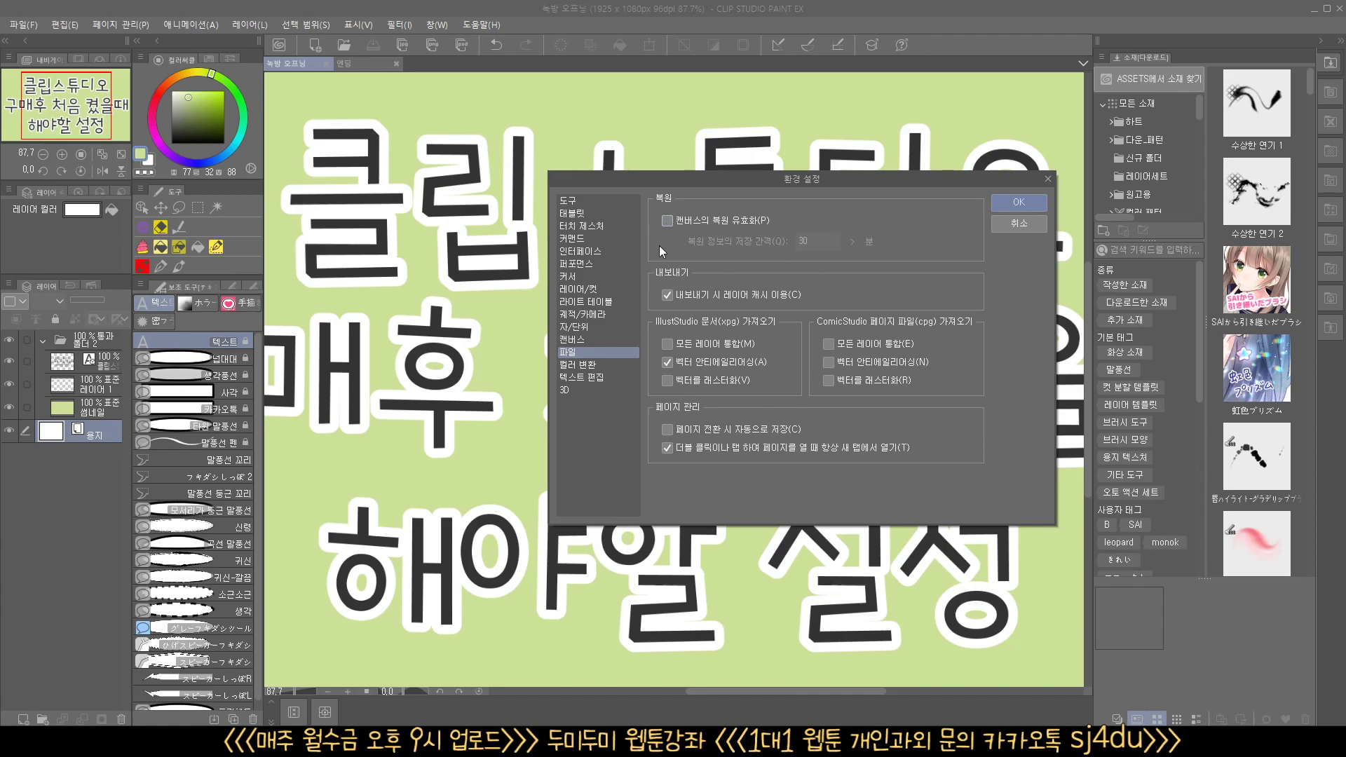
- Check the 컬러 변환 and 3D preferences, and select 나눔바른고딕 as the main text font in the 텍스트 편집 preferences
left_click(589, 364)
left_click(584, 380)
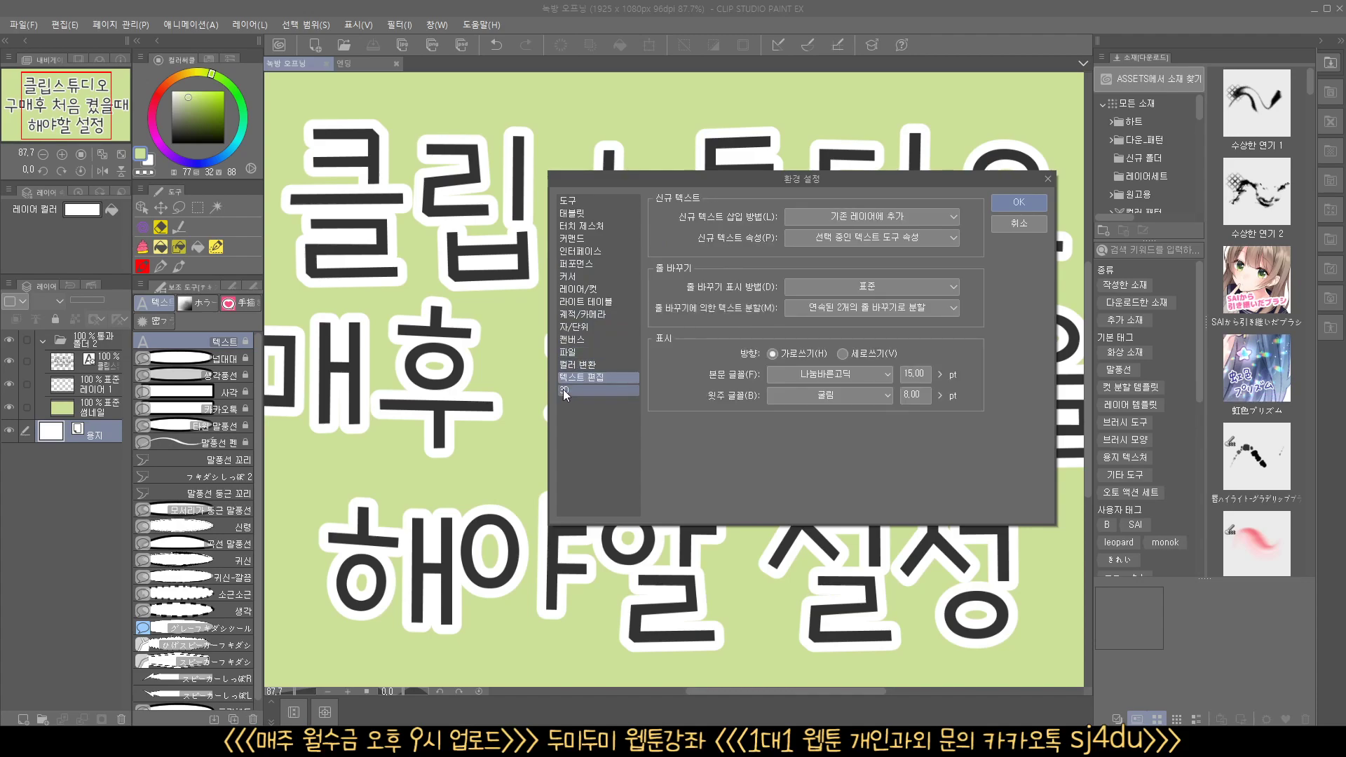
left_click(563, 390)
left_click(568, 377)
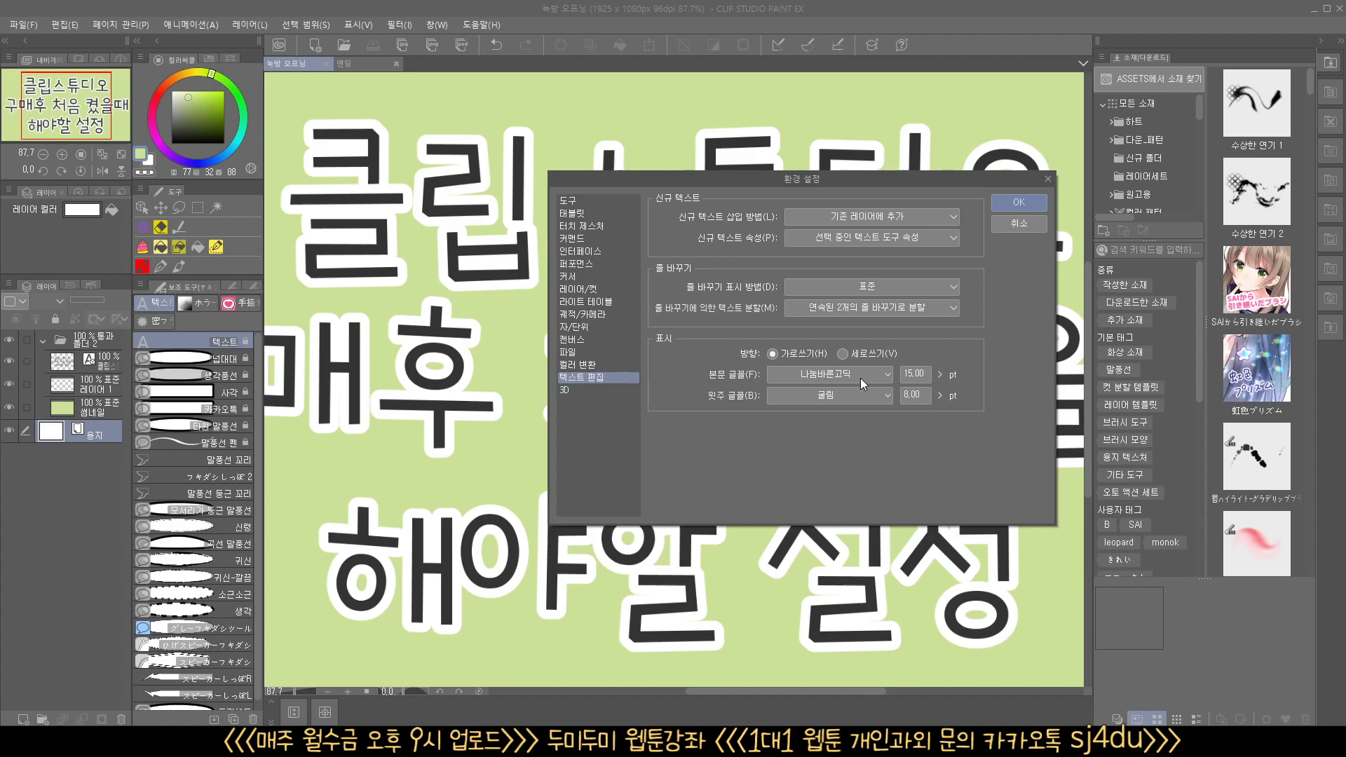
left_click(873, 377)
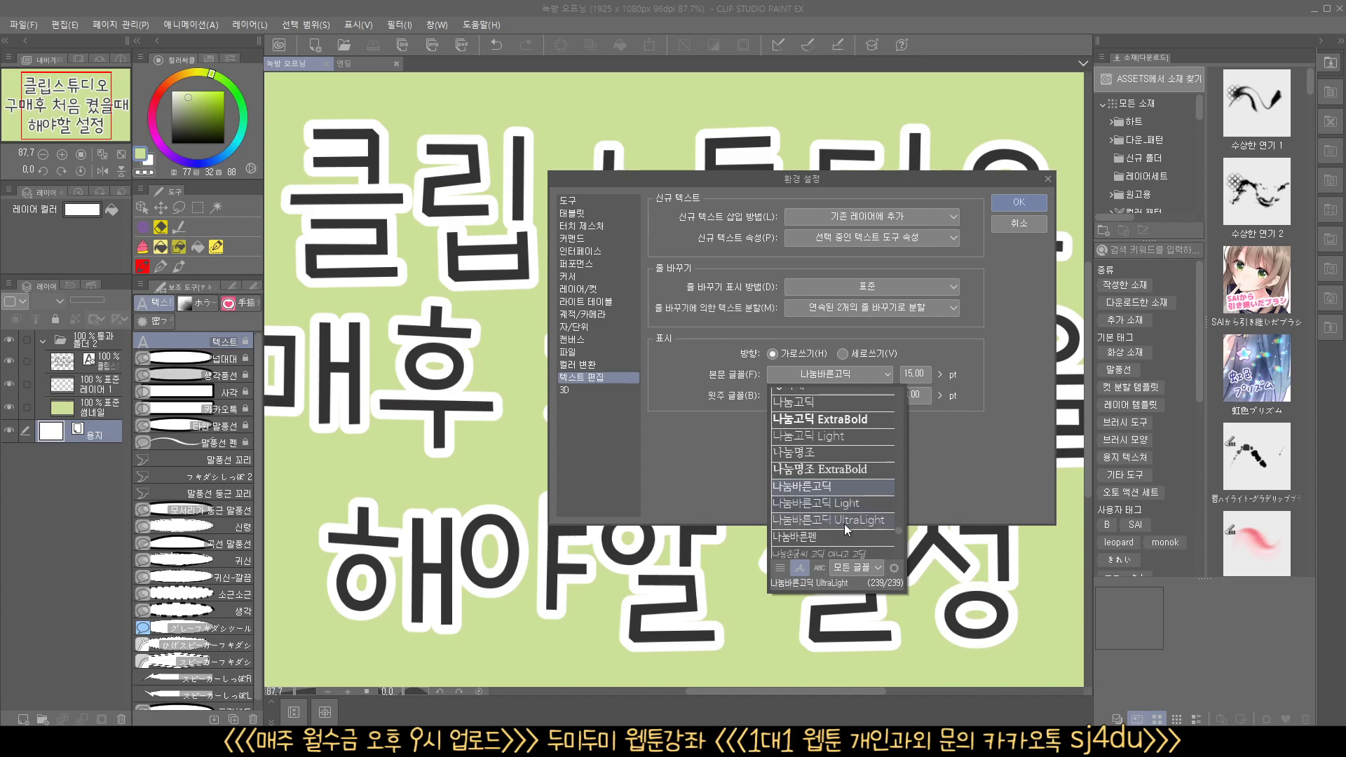
left_click(813, 486)
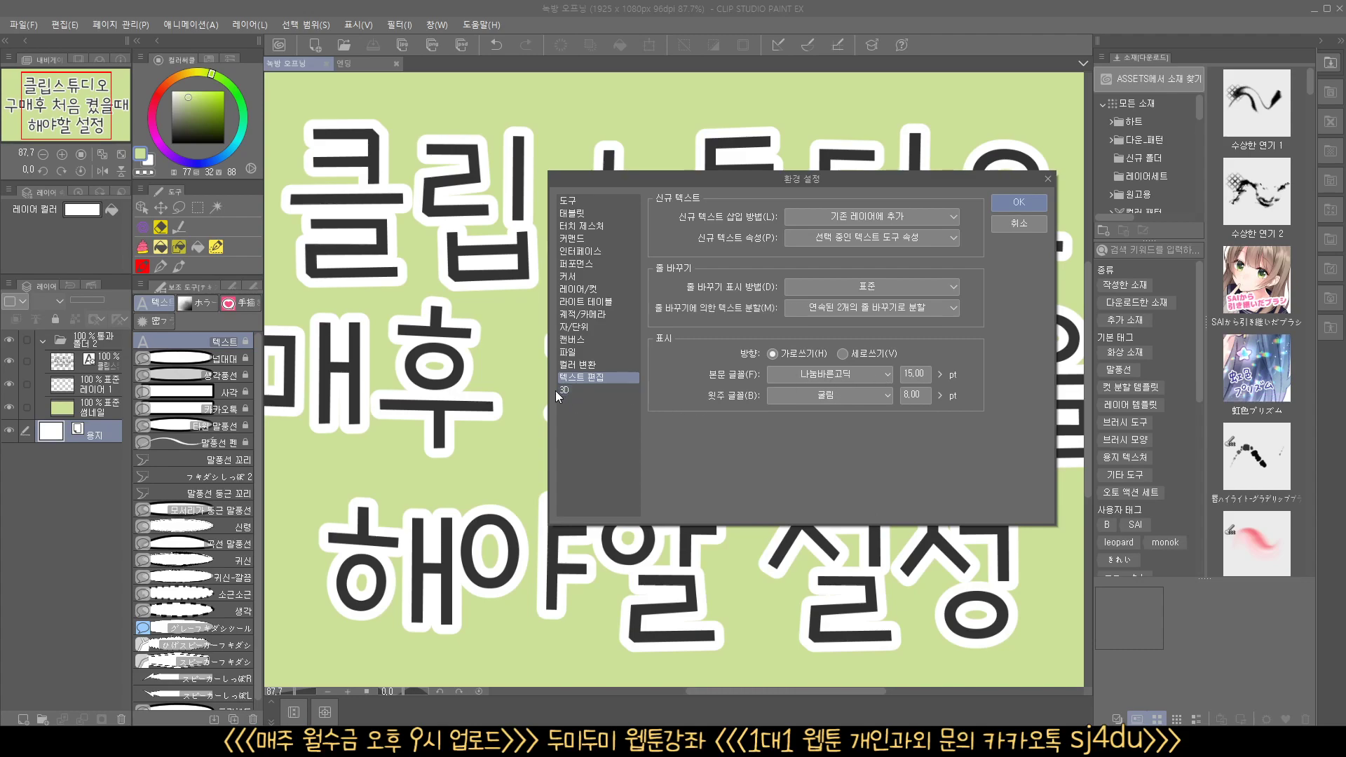
- Review the 3D, 도구, 태블릿, 터치 제스처 and 인터페이스 preferences
left_click(575, 390)
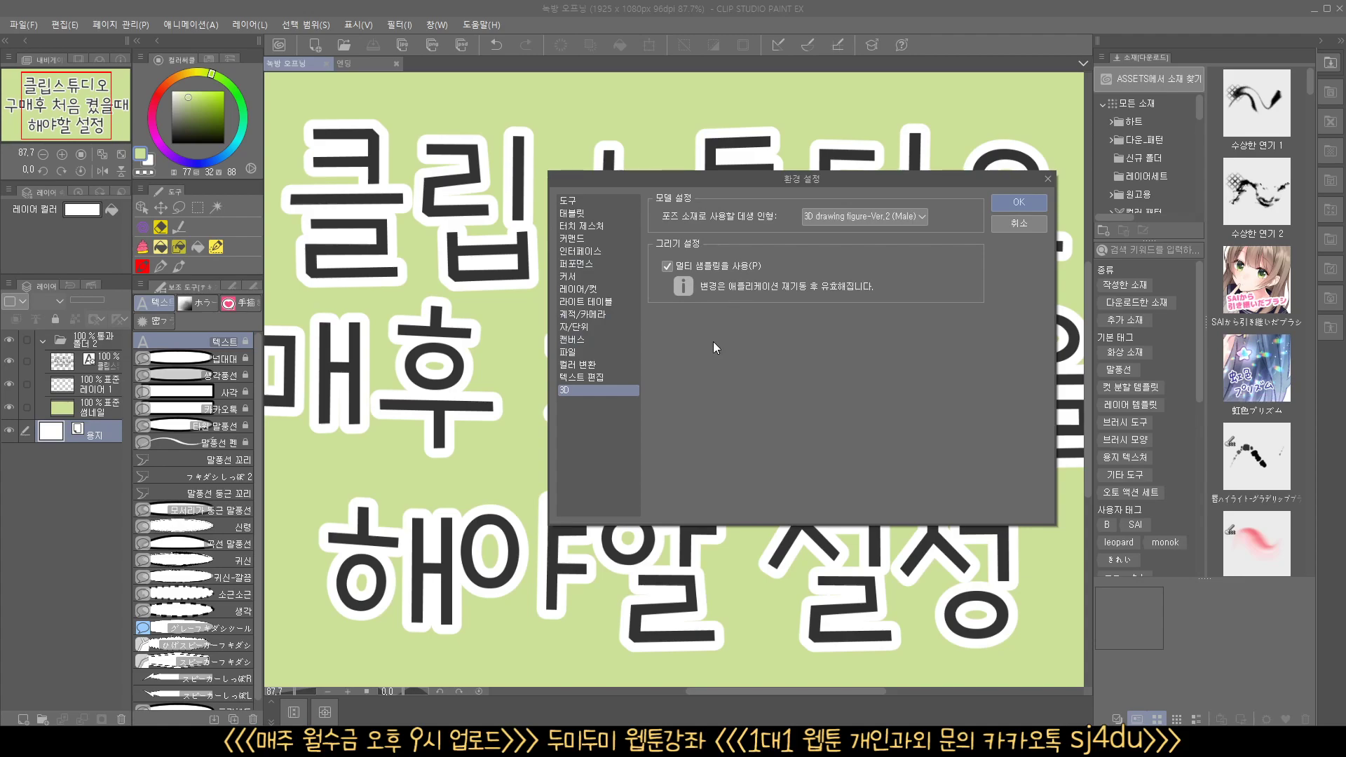
left_click(572, 200)
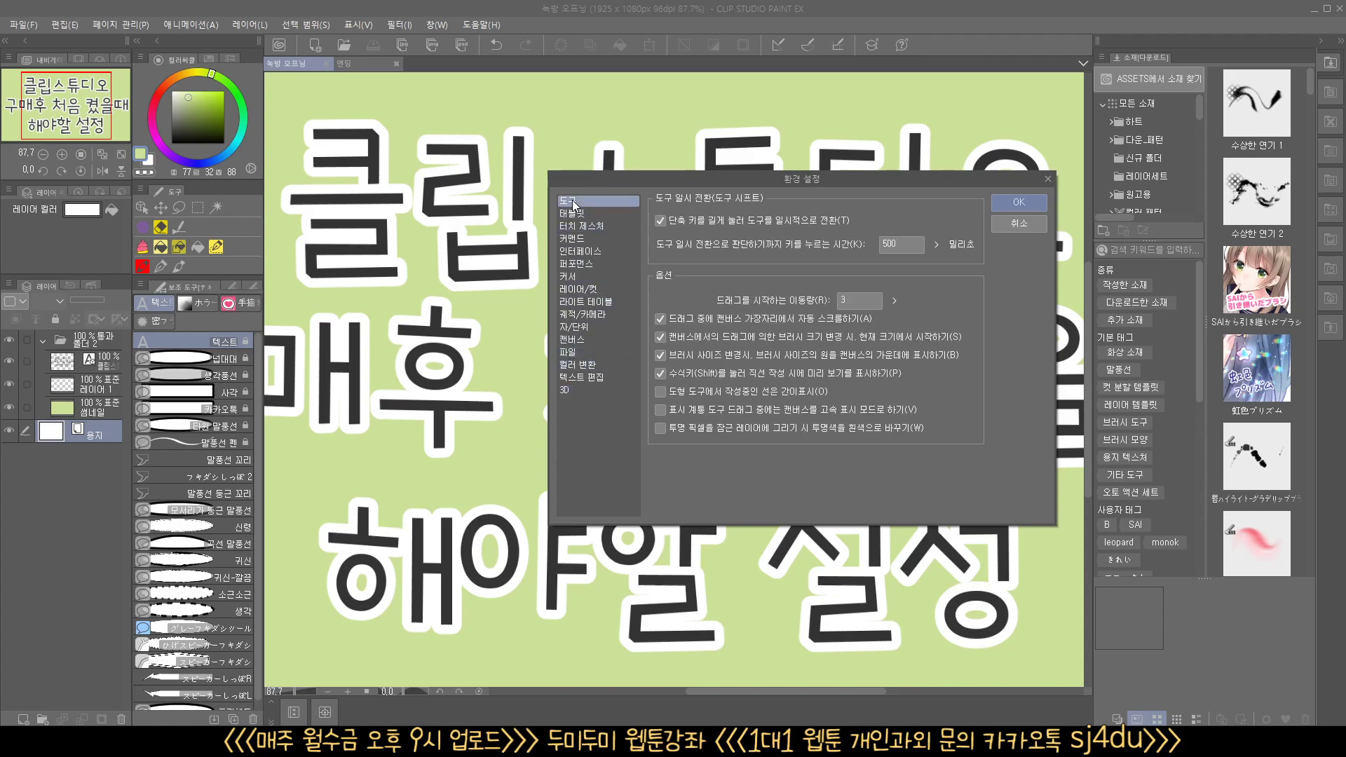
left_click(571, 219)
left_click(573, 225)
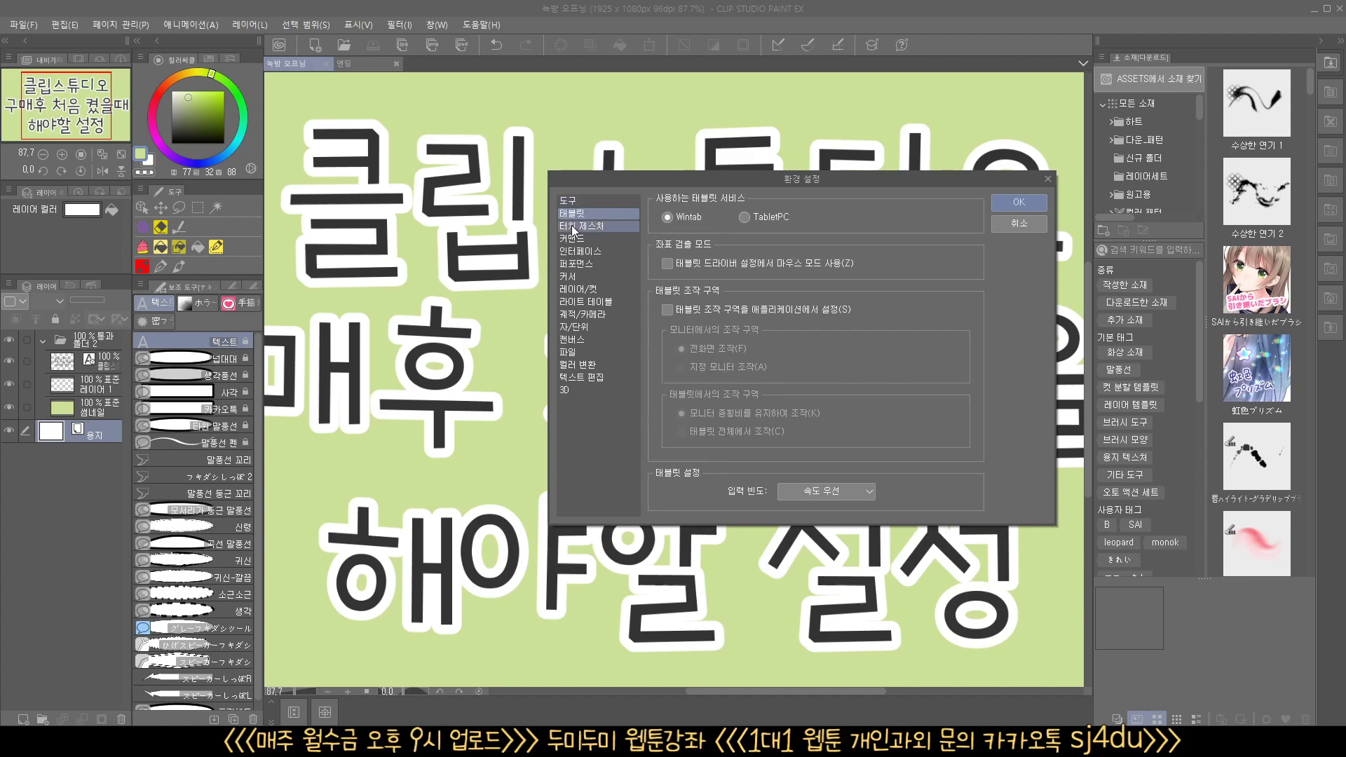
left_click(571, 262)
left_click(569, 276)
left_click(593, 251)
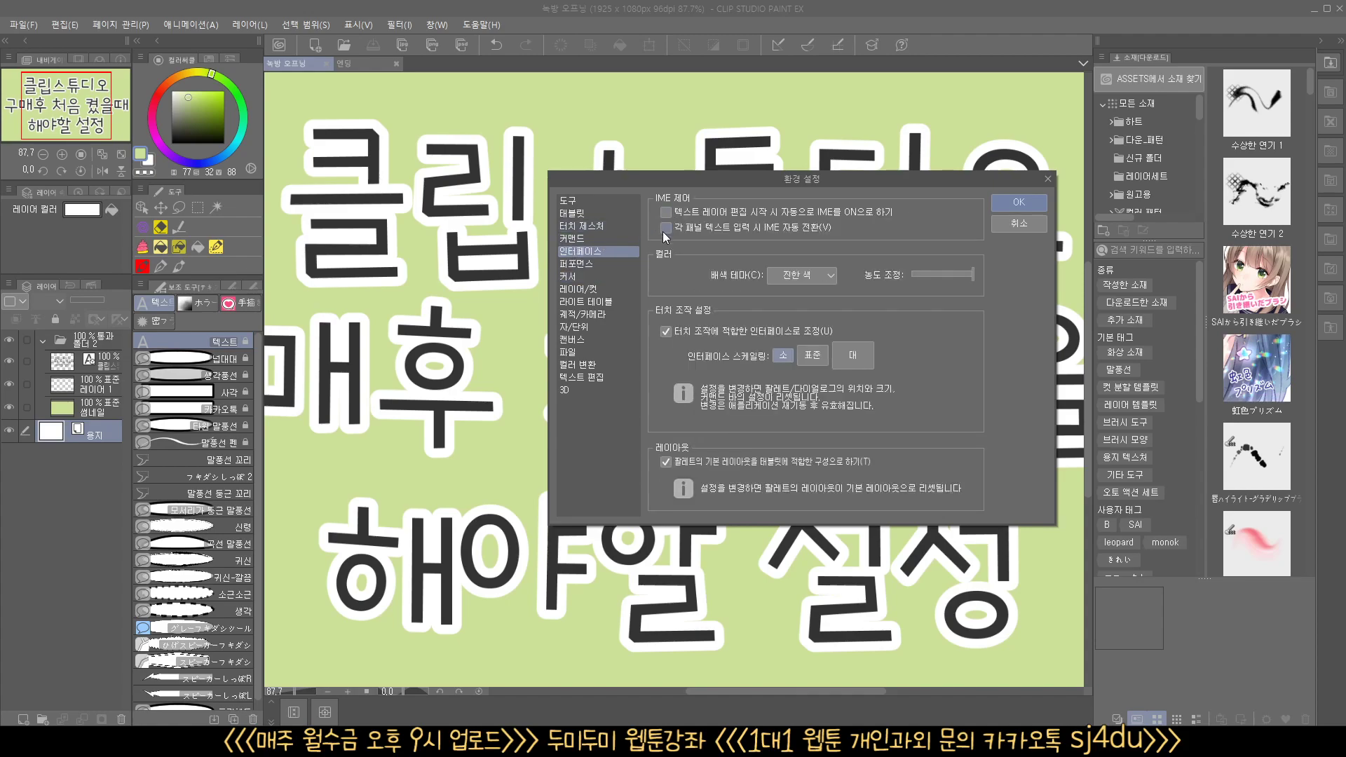
- Recheck the preference categories from 퍼포먼스 through 컬러 변환, return to 자/단위, and apply the preferences
left_click(577, 266)
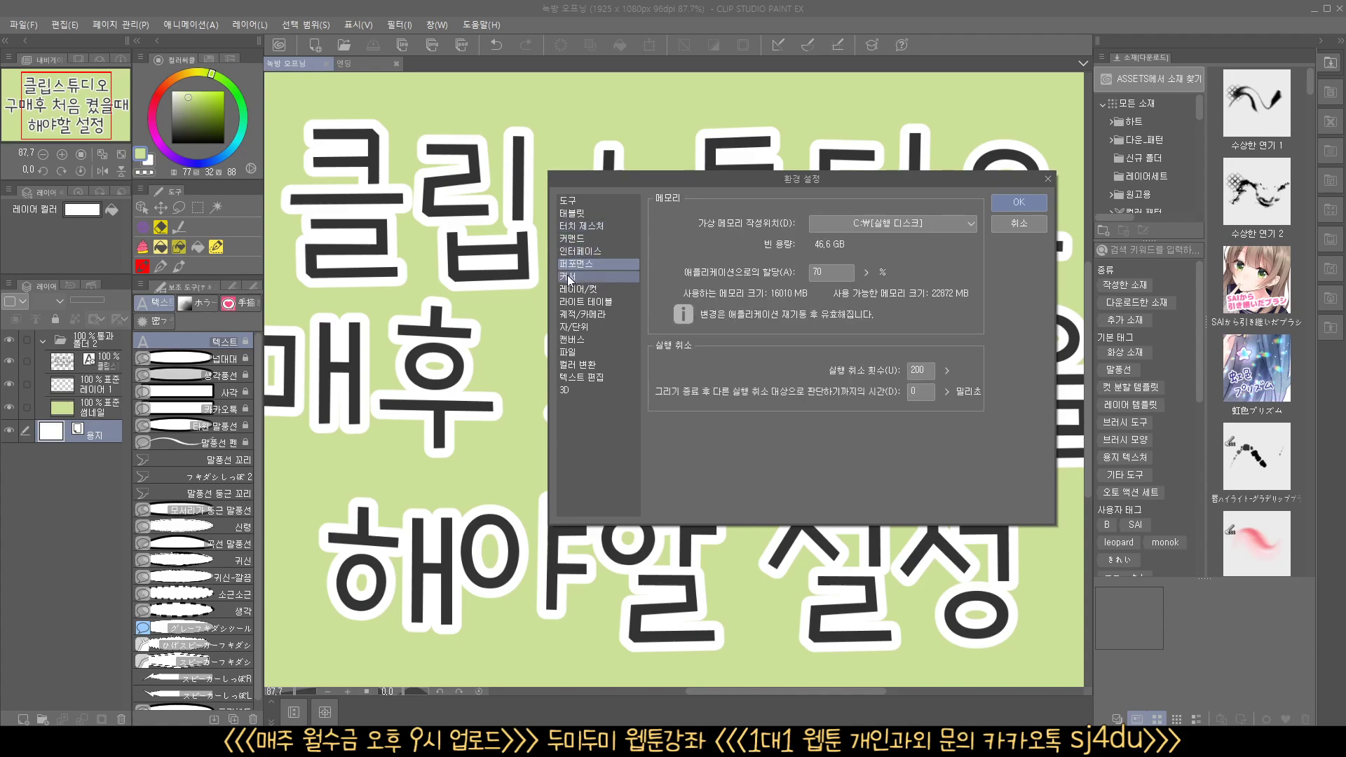
left_click(566, 275)
left_click(570, 289)
left_click(571, 301)
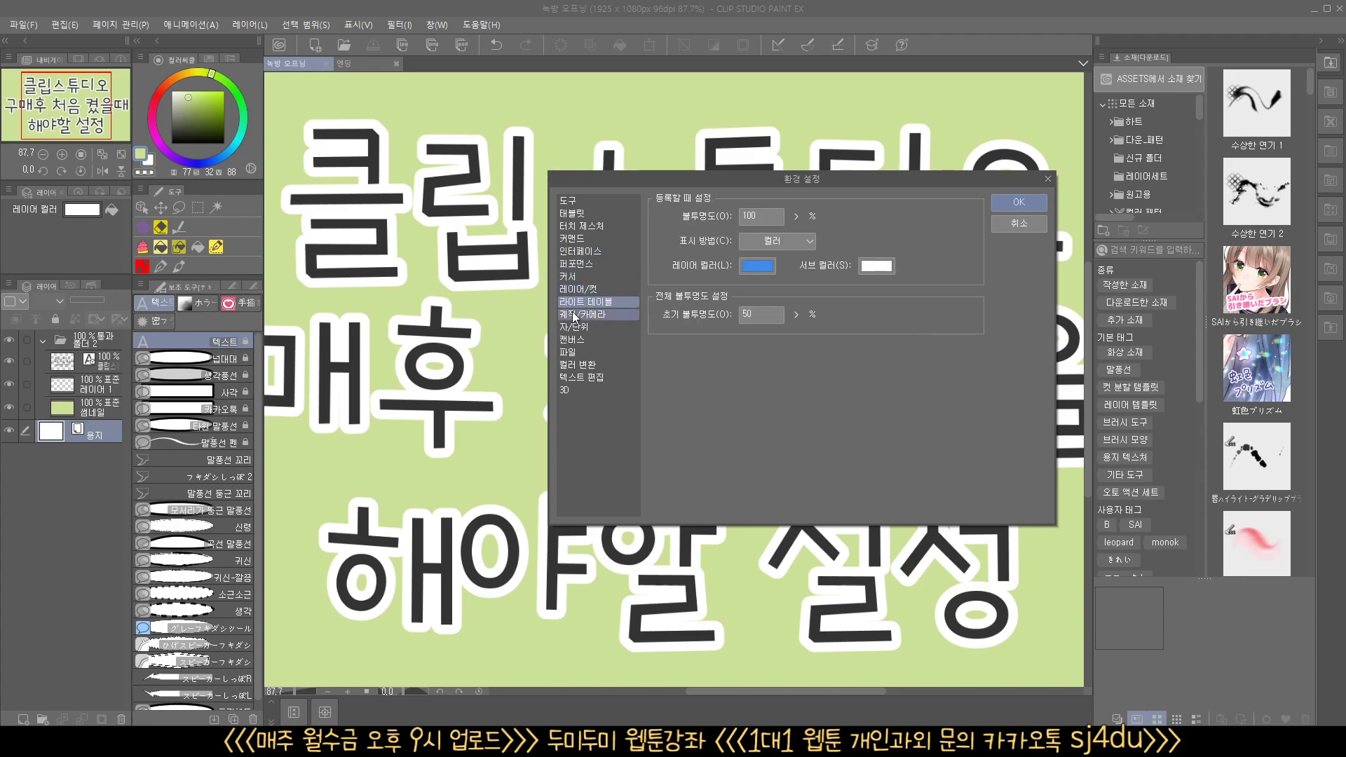
left_click(575, 315)
left_click(573, 326)
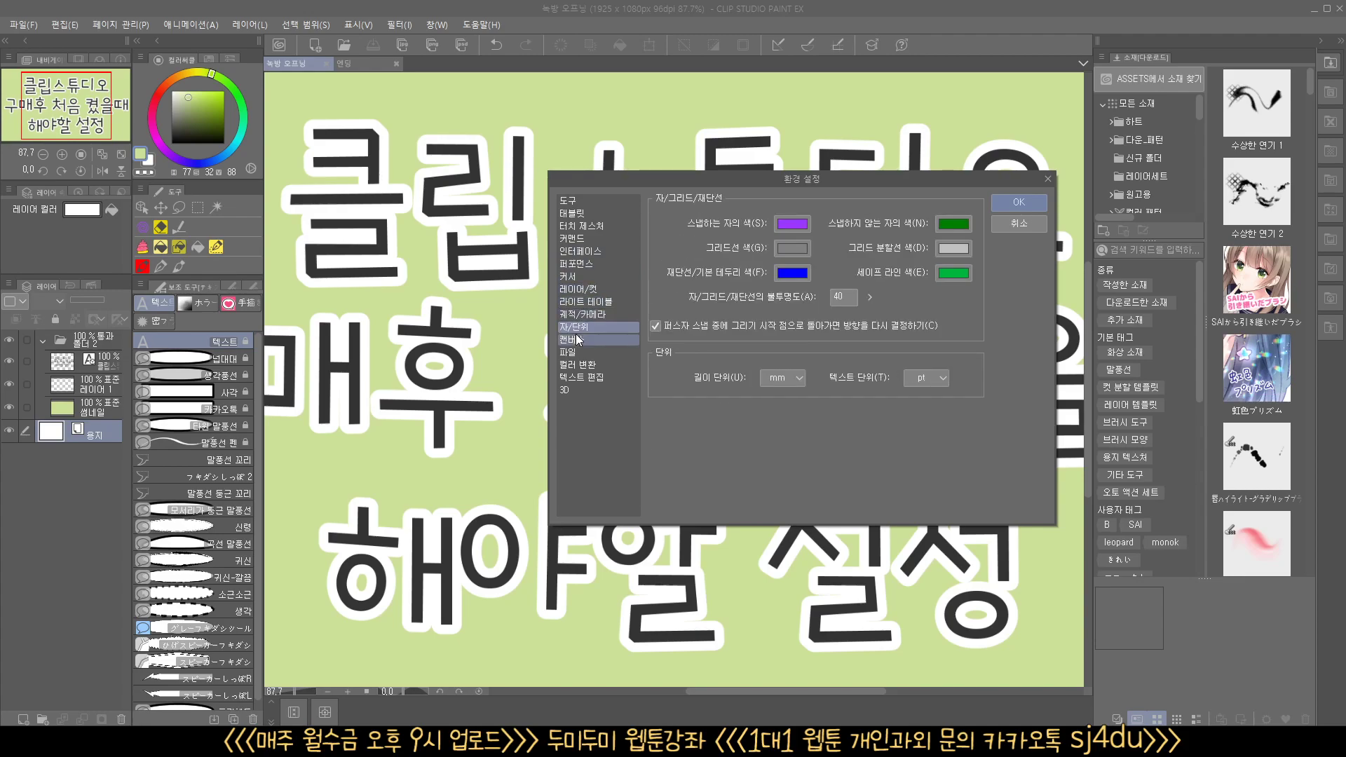
left_click(577, 340)
left_click(575, 351)
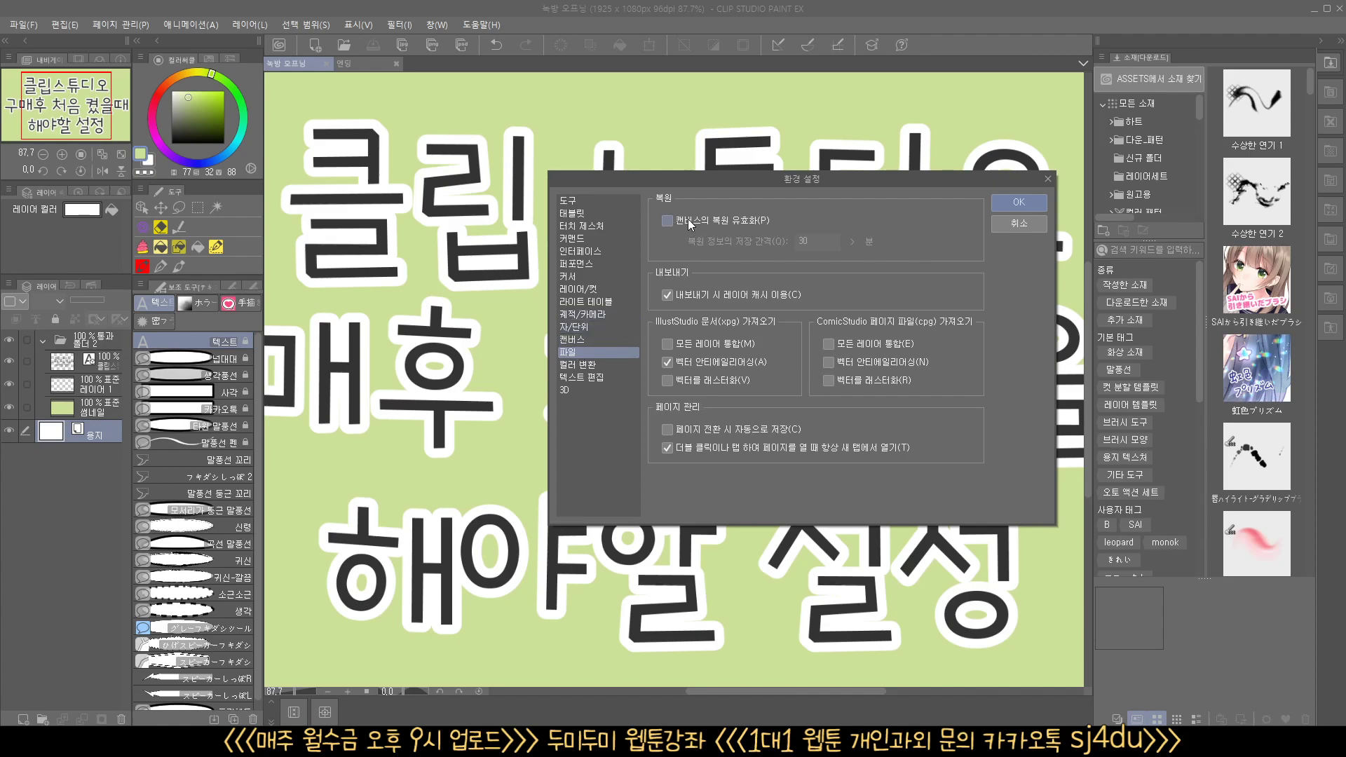
left_click(586, 365)
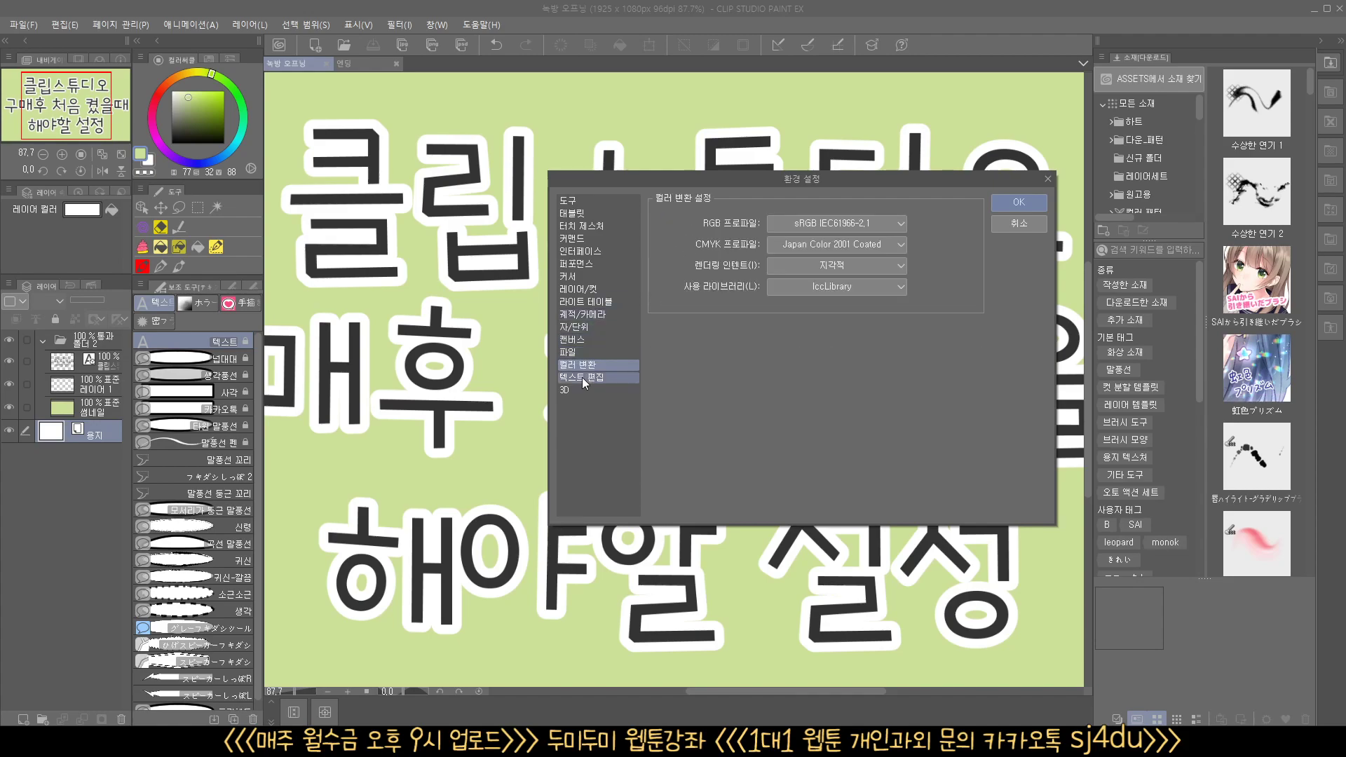
left_click(571, 327)
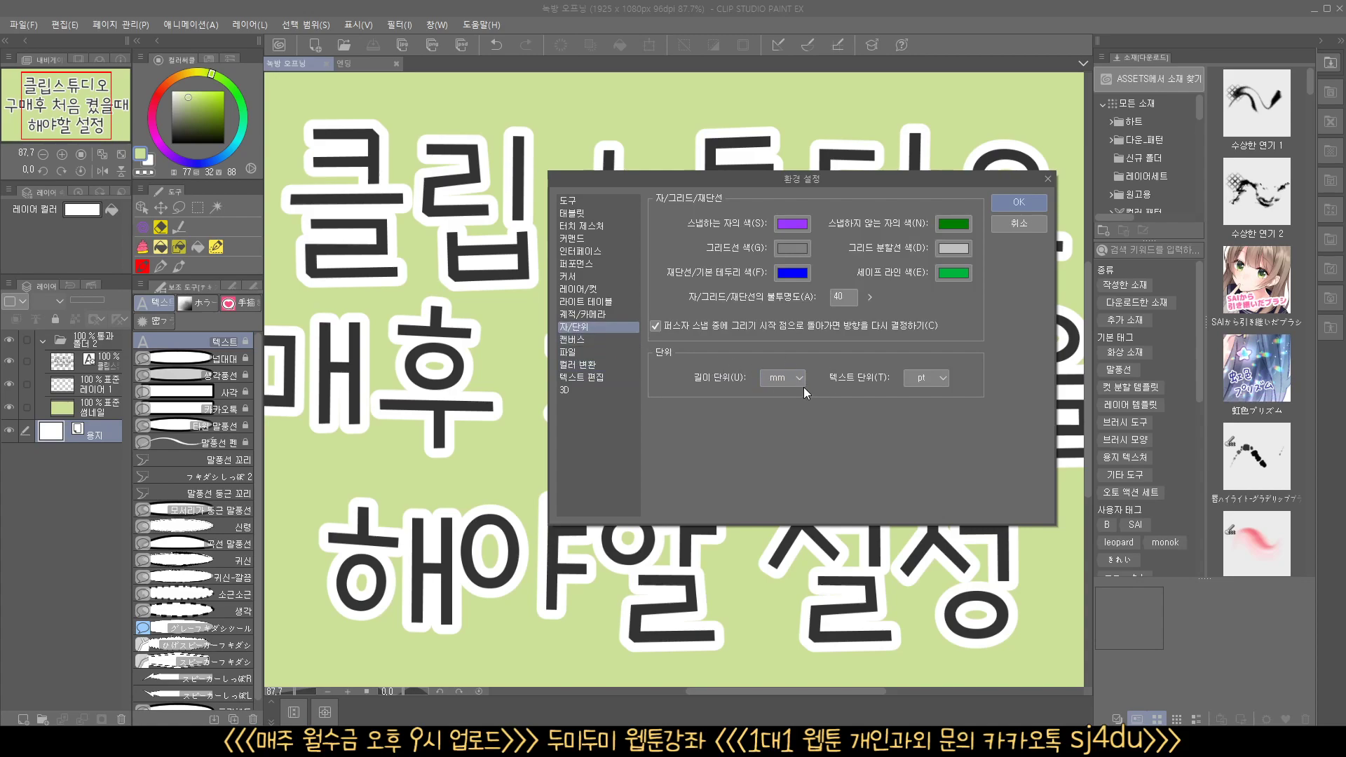
left_click(1018, 203)
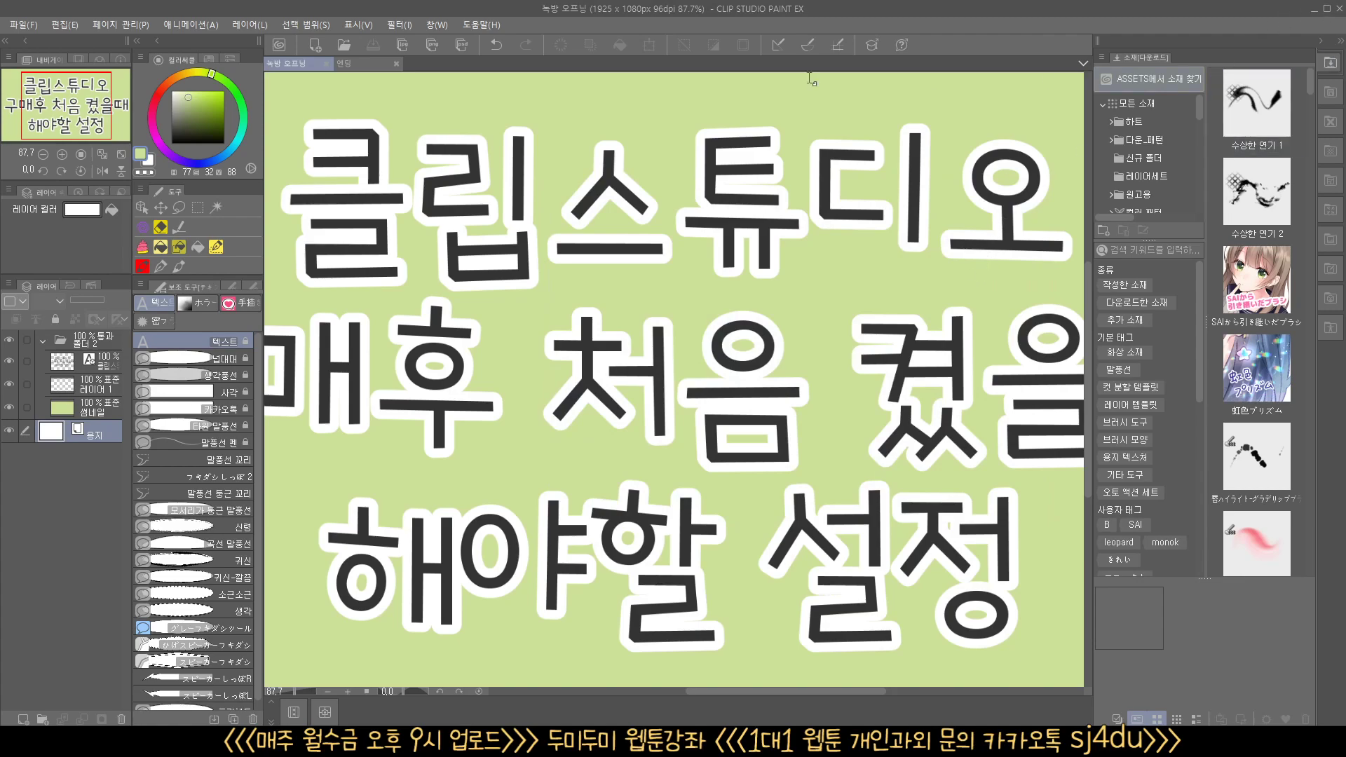
- Look through each docked material palette in turn and return to the 다운로드 material palette
left_click(1330, 96)
left_click(1330, 121)
left_click(1331, 151)
left_click(1331, 181)
left_click(1332, 211)
left_click(1331, 239)
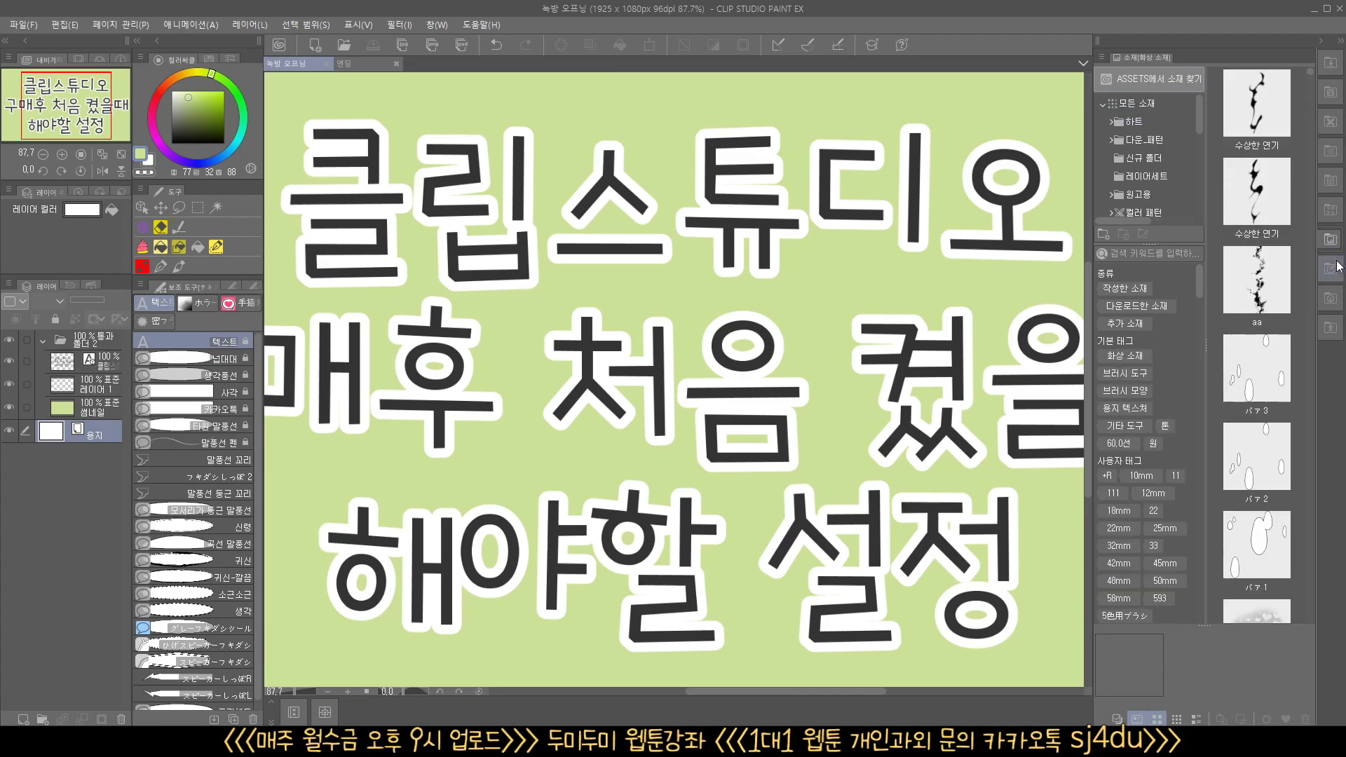
left_click(1331, 269)
left_click(1330, 298)
left_click(1330, 327)
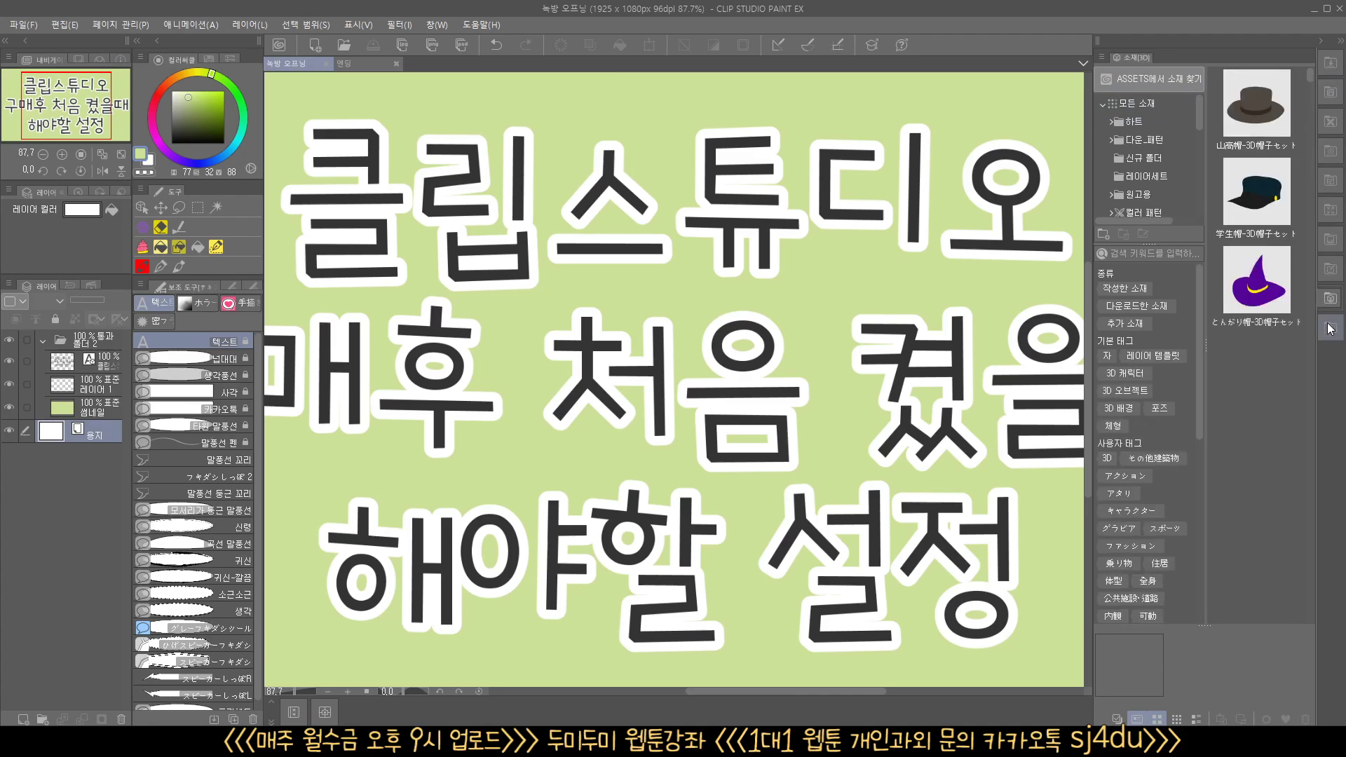
left_click(1336, 65)
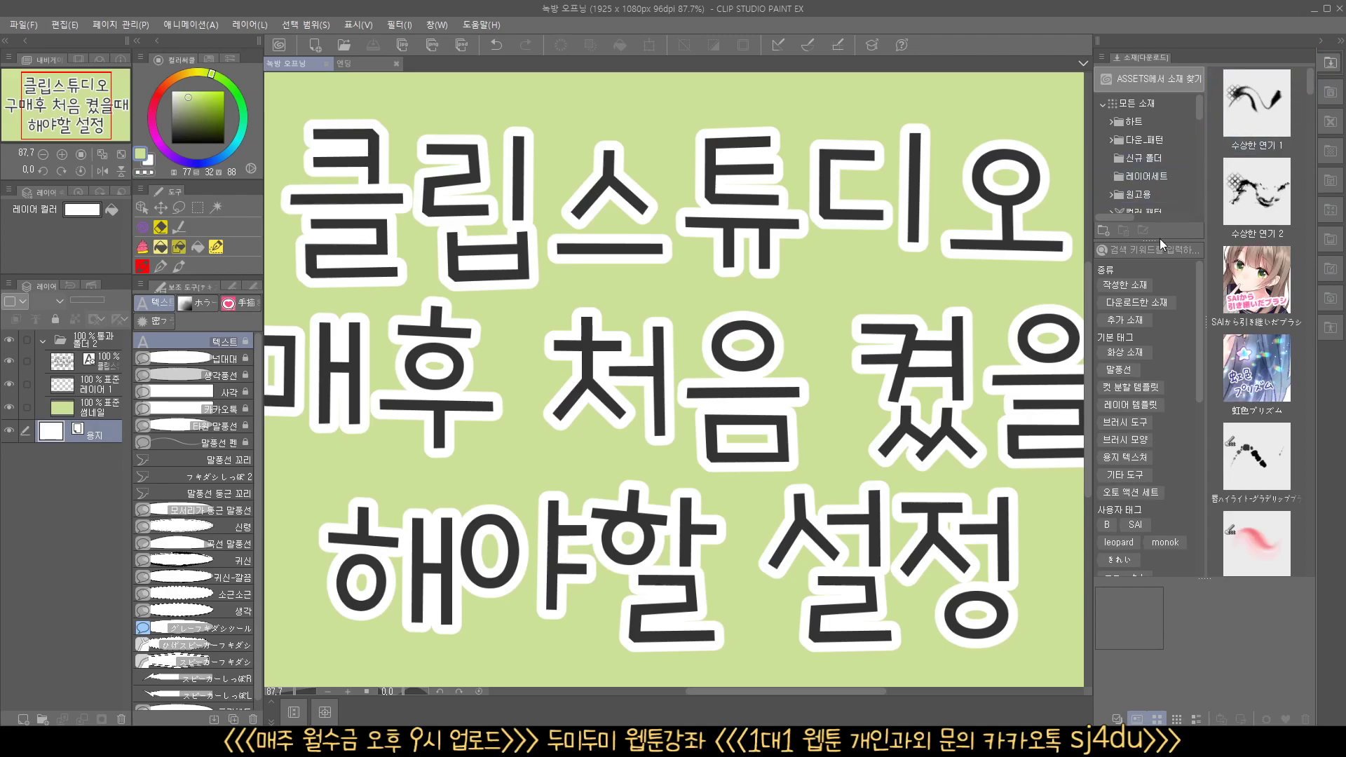
- Enlarge the folder tree in the 다운로드 material palette and compare it with the 배경 and 단색 패턴 palettes
left_click_drag(1163, 241, 1168, 529)
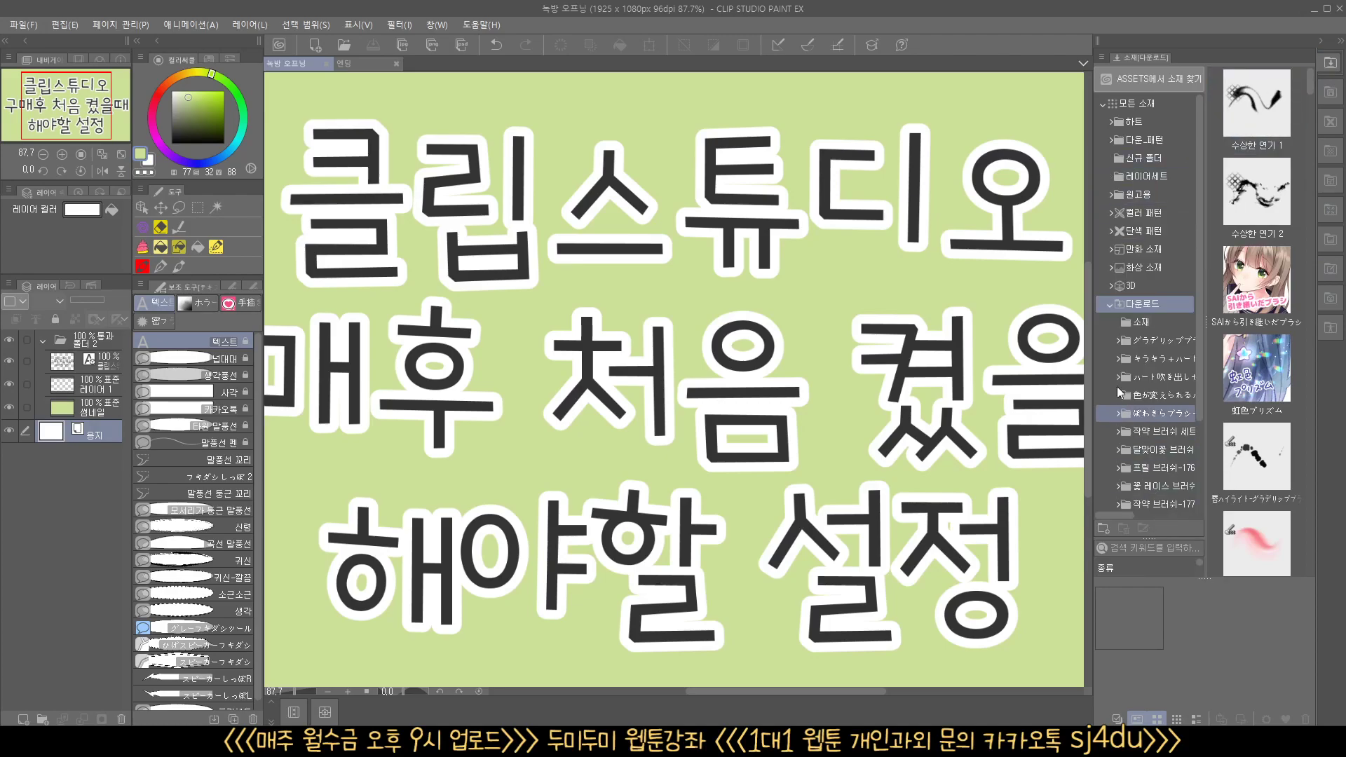
left_click(1127, 305)
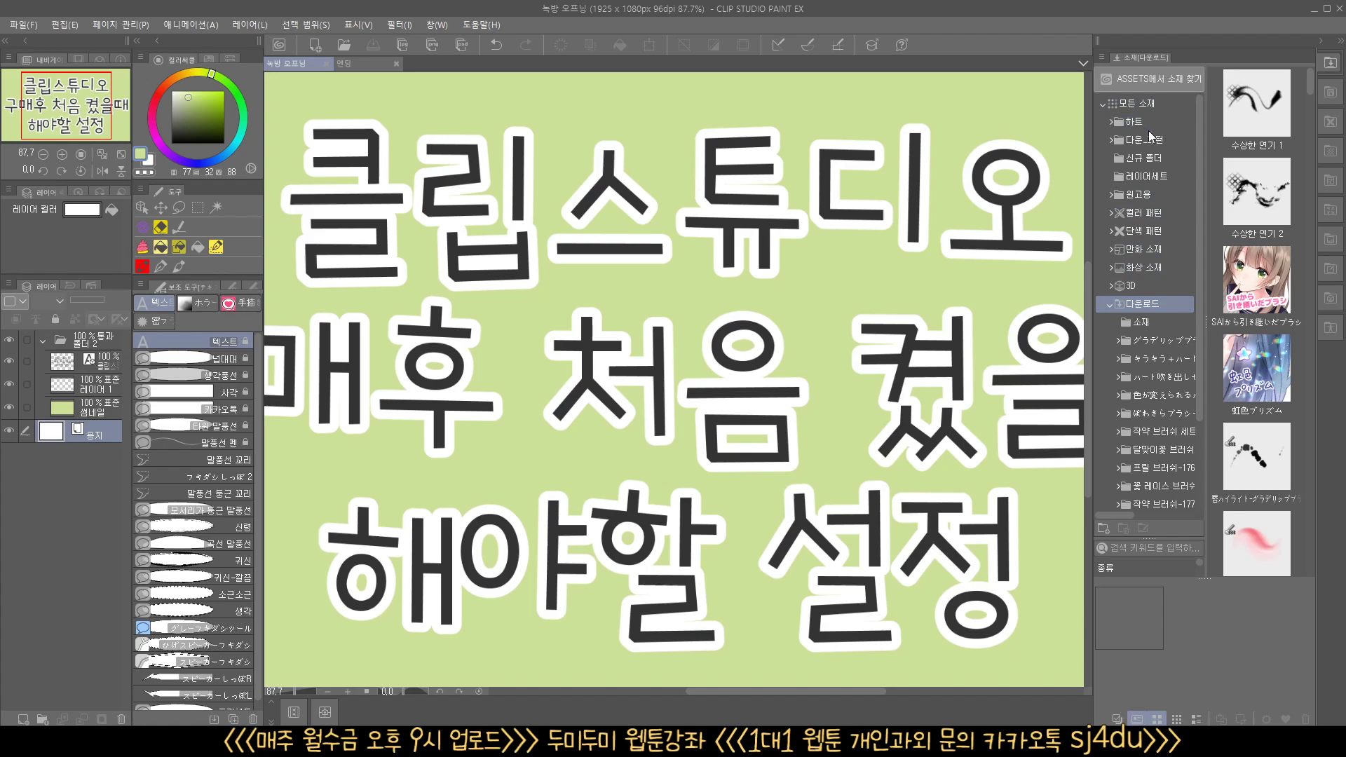
left_click(1326, 95)
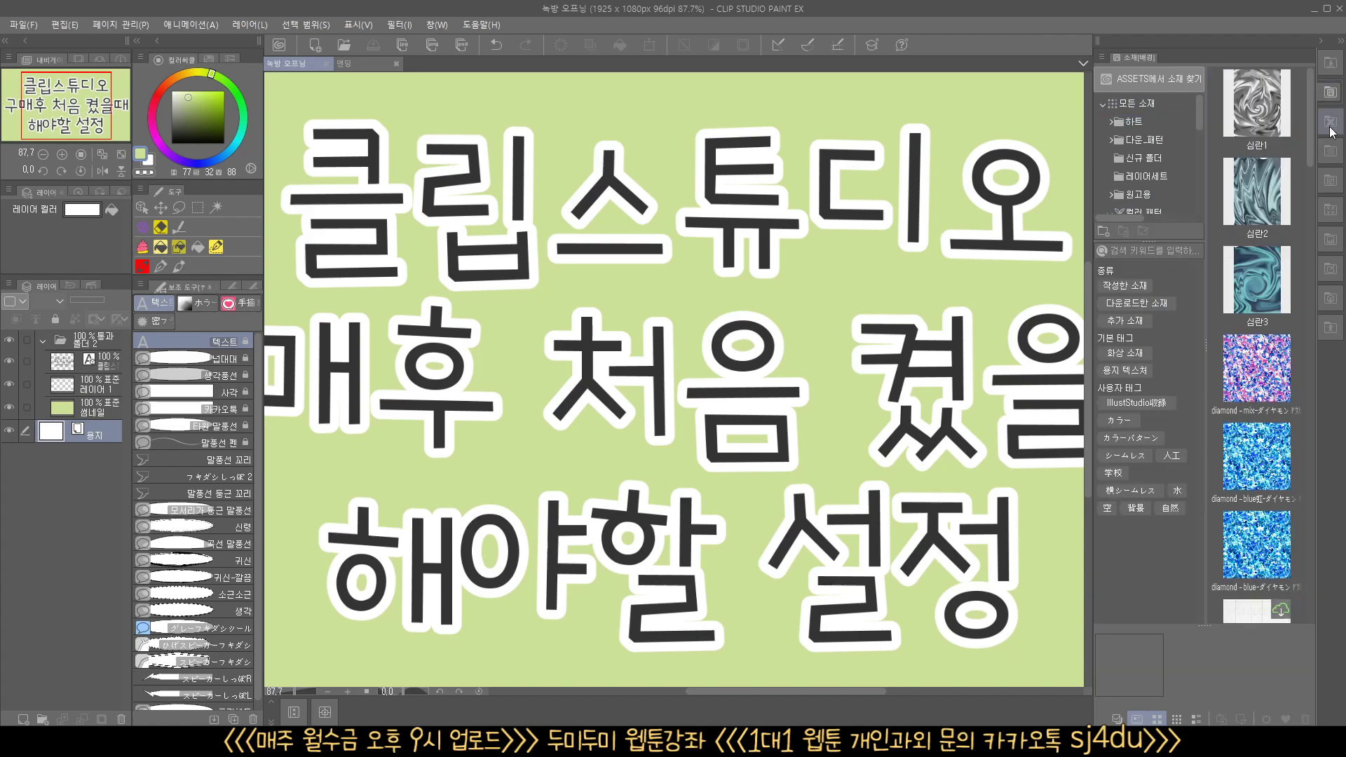
left_click(1330, 120)
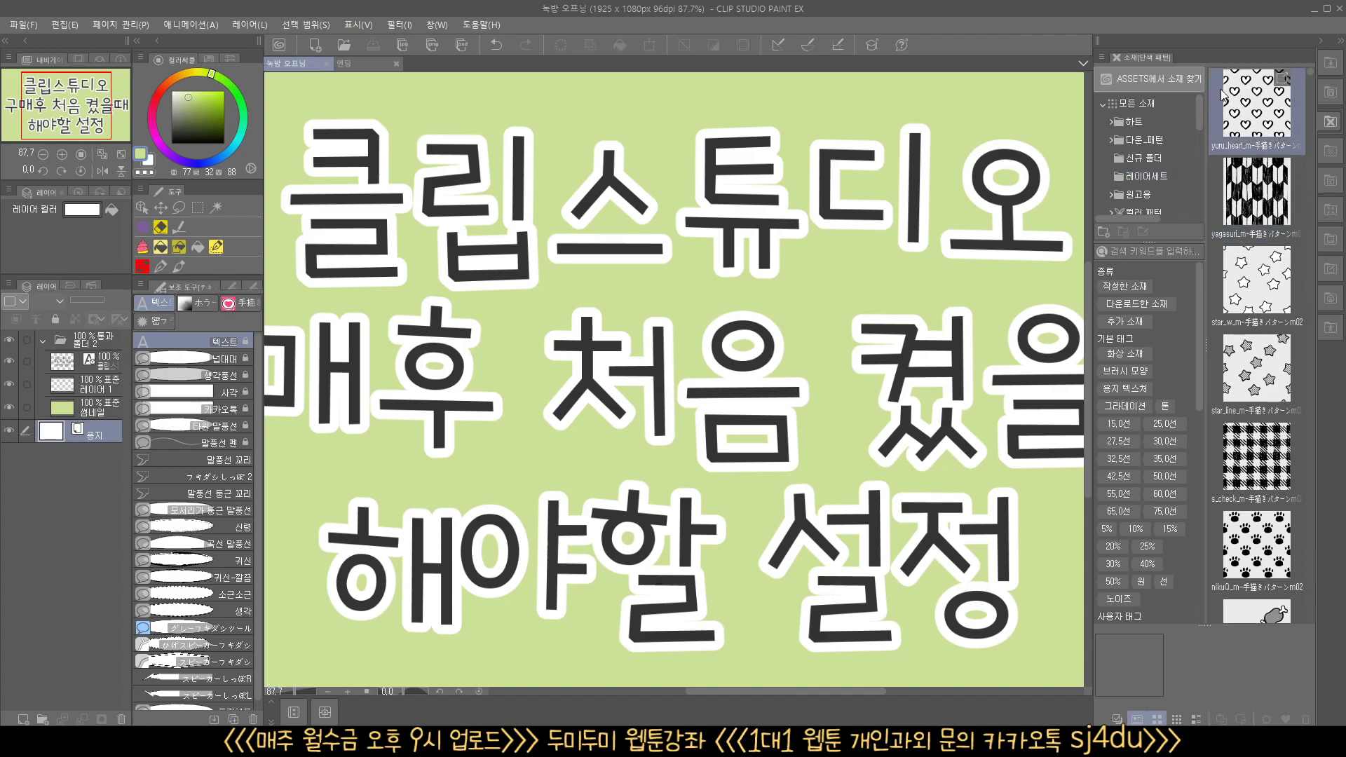
left_click(1329, 95)
left_click(1332, 70)
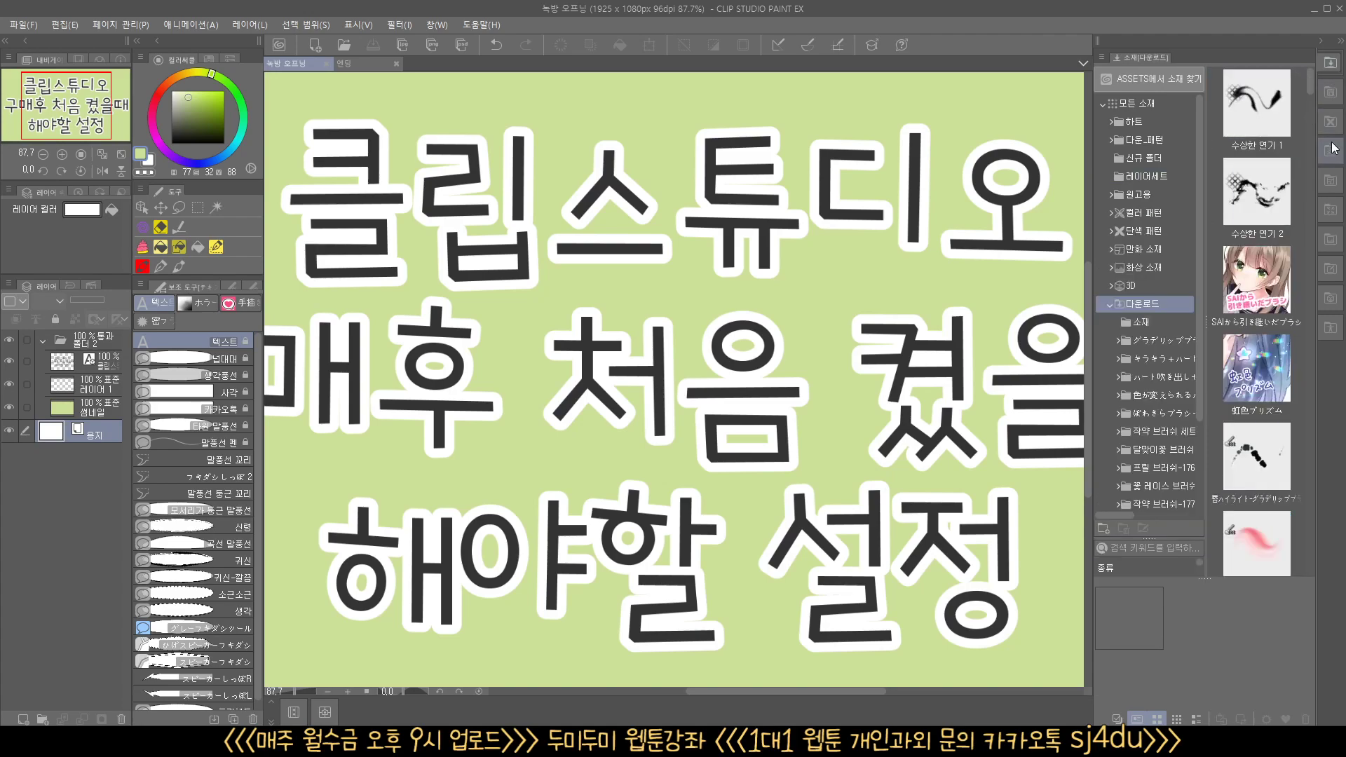
- Detach the 다운로드 and 배경 material palettes from the dock and close them
left_click(1331, 151)
left_click(1331, 63)
left_click_drag(1332, 63, 746, 138)
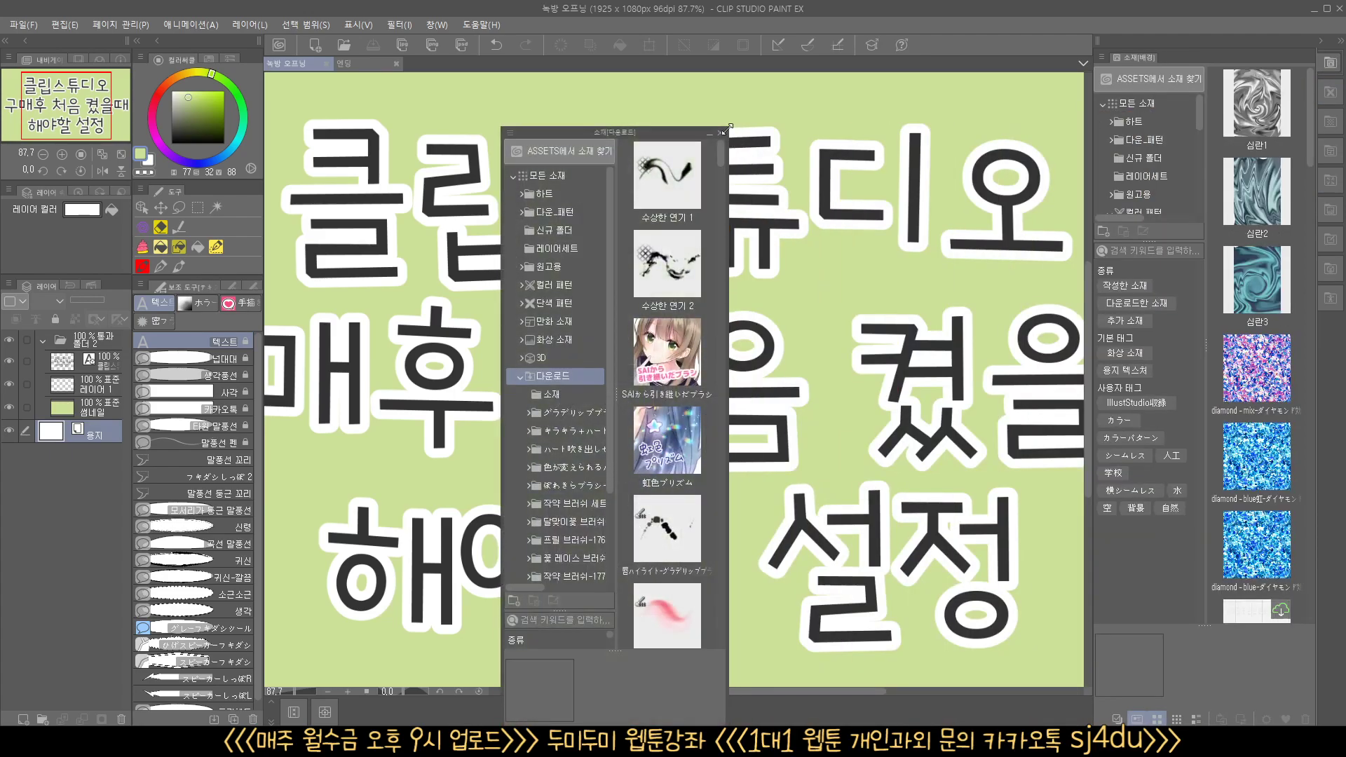
left_click(720, 134)
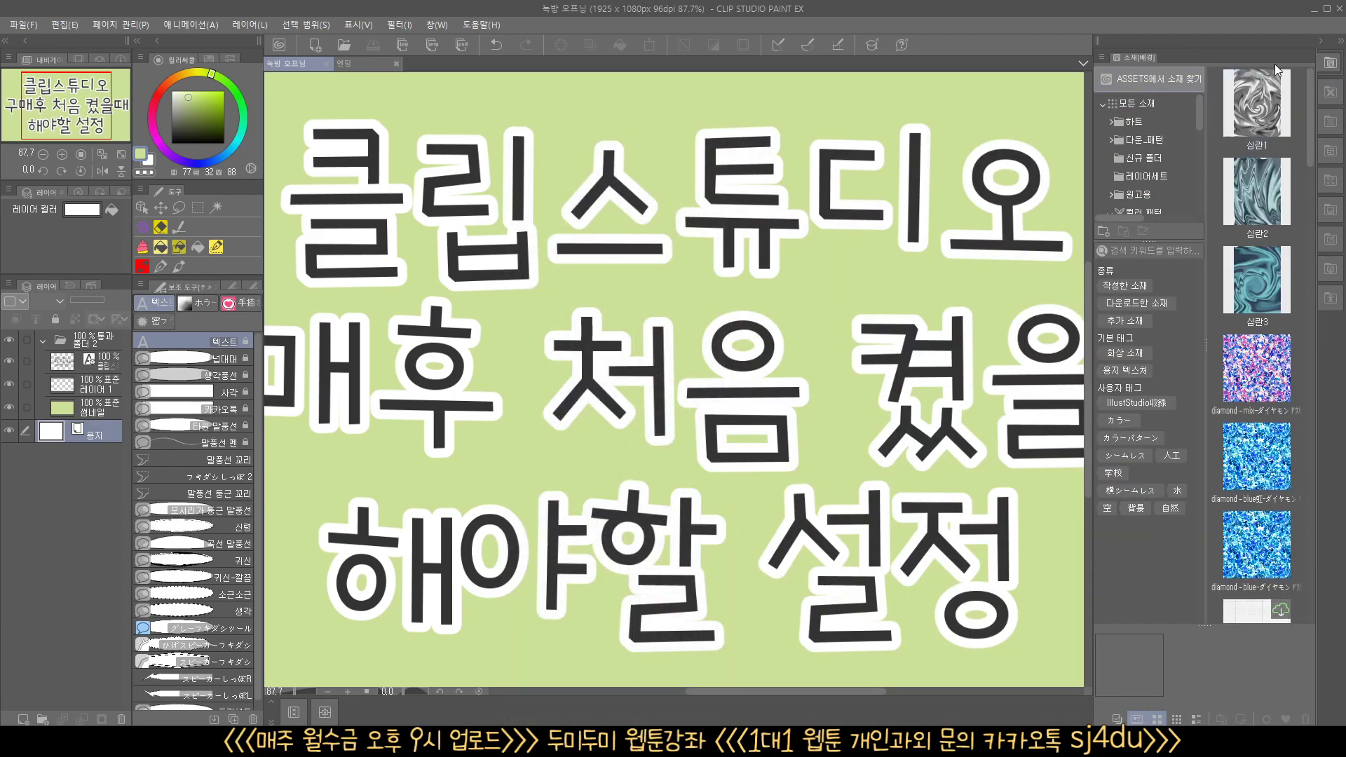
left_click_drag(1327, 67, 748, 138)
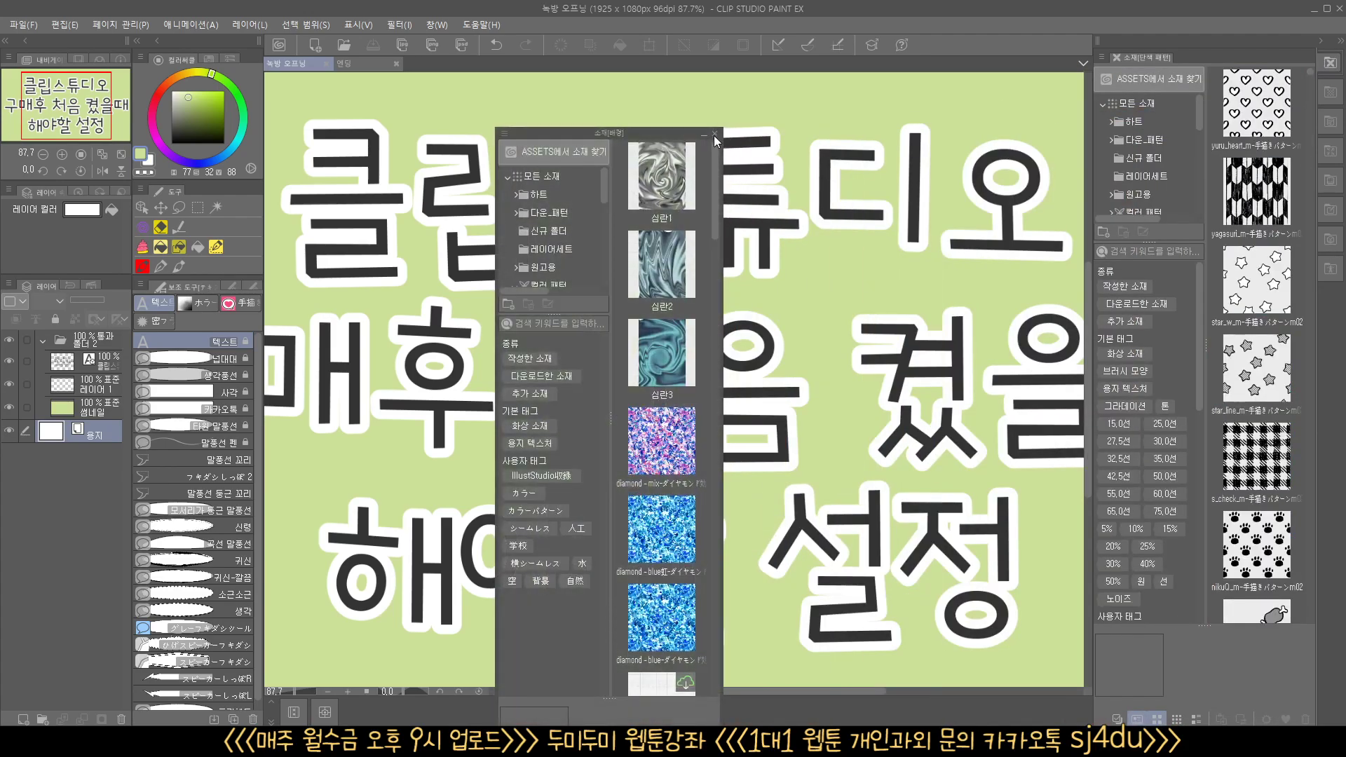
left_click(713, 134)
- Detach and close the 단색 패턴, 기본, 만화 소재 and other remaining material palettes, keeping only 3D and 포즈
left_click_drag(1327, 67, 768, 129)
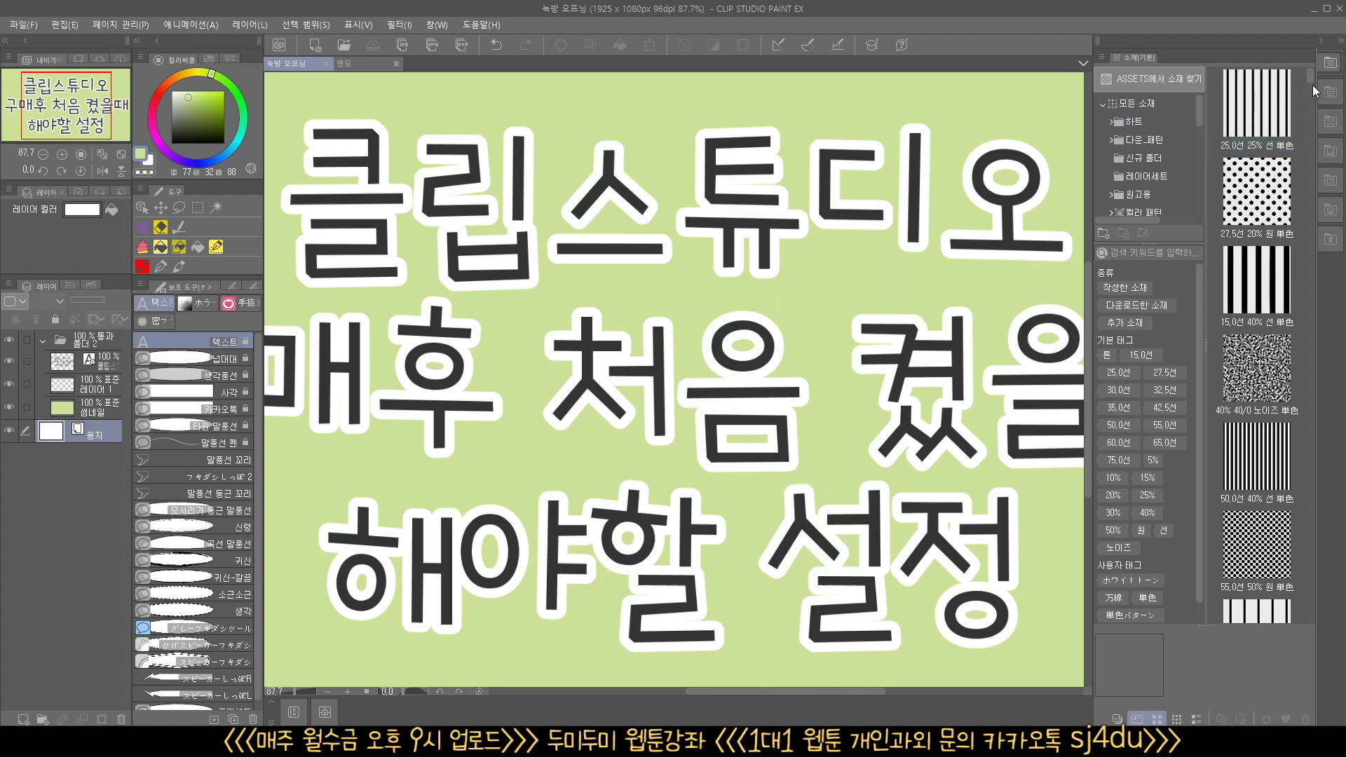
left_click_drag(1331, 65, 849, 130)
left_click(831, 128)
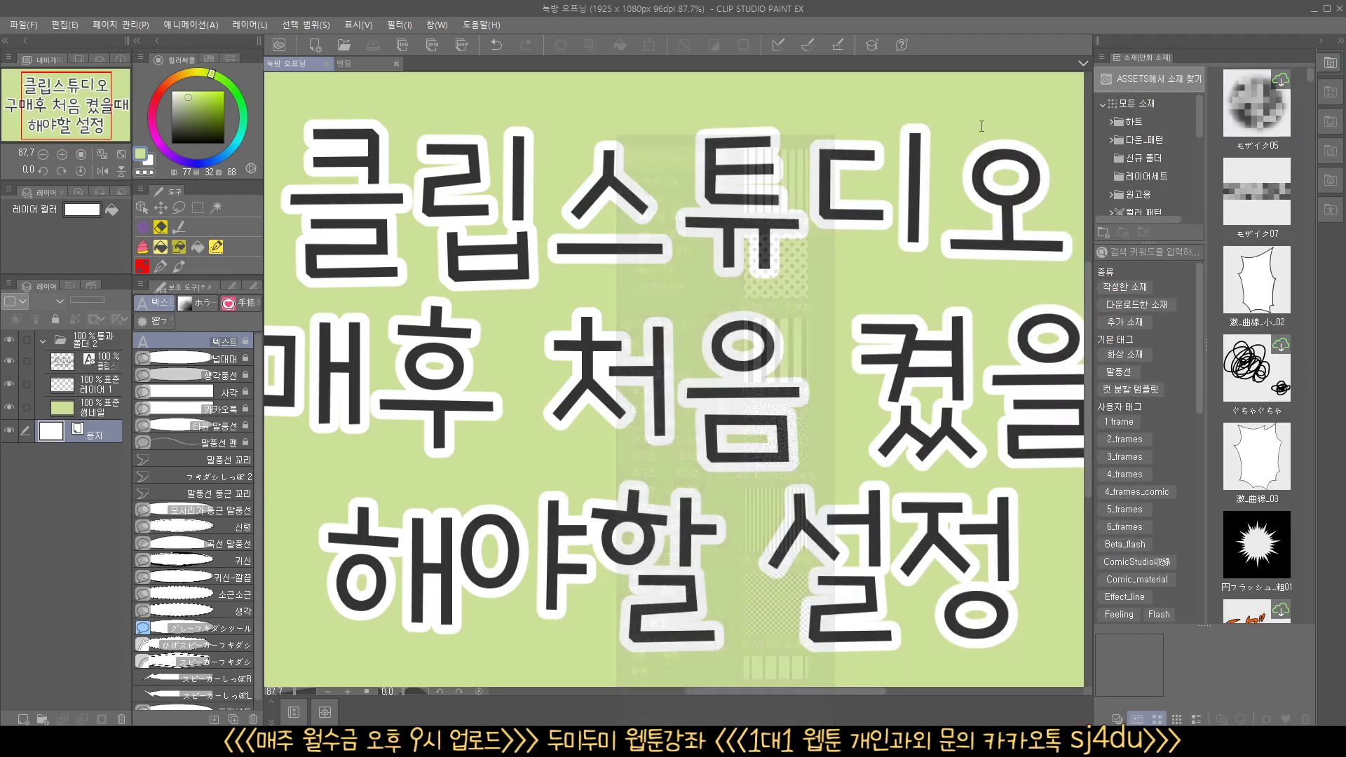
left_click_drag(1331, 64, 796, 132)
left_click_drag(1332, 67, 793, 127)
left_click(795, 120)
left_click_drag(1312, 69, 784, 150)
left_click(781, 138)
left_click_drag(1330, 62, 777, 132)
left_click(778, 126)
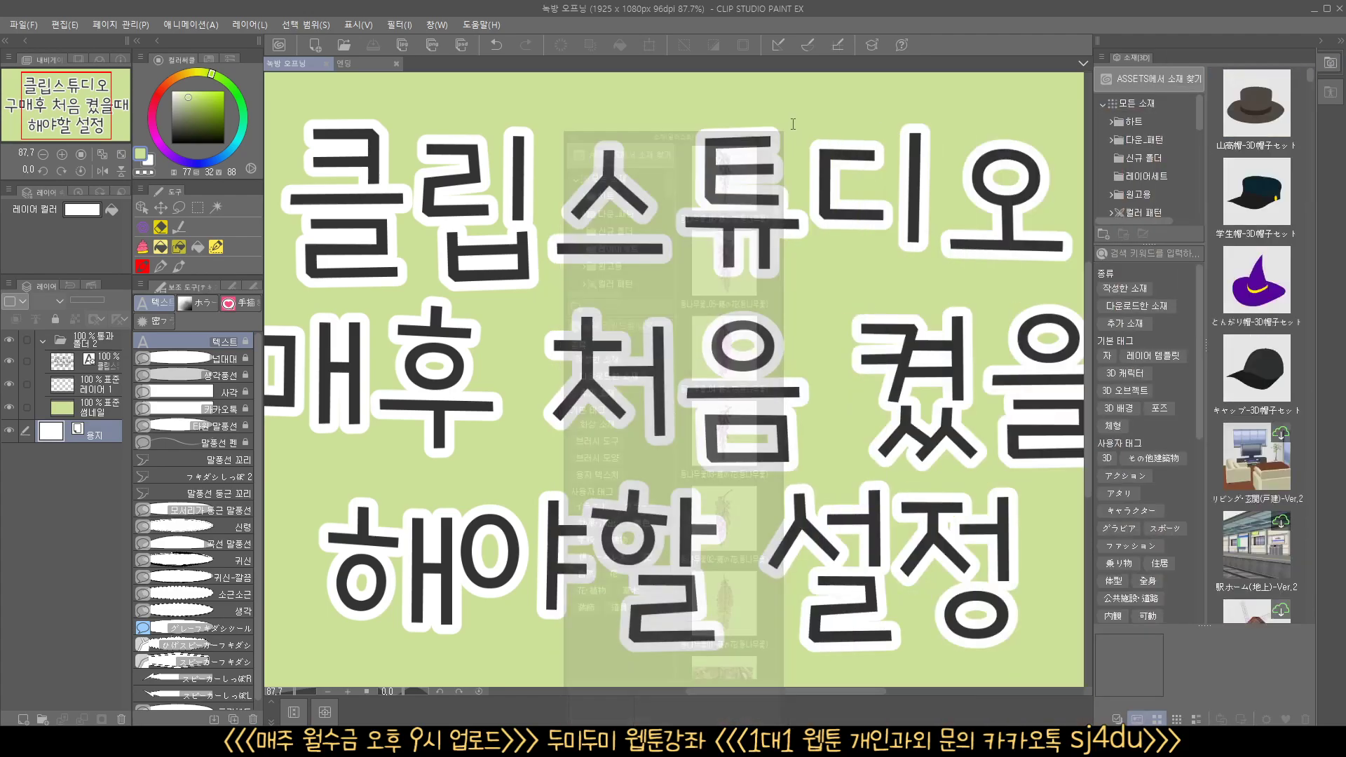
- Hide the material detail area in the 3D material palette and extend its folder tree down almost the full palette height
mouse_move(1147, 244)
left_mouse_down()
mouse_move(1147, 175)
mouse_move(1146, 257)
left_mouse_up()
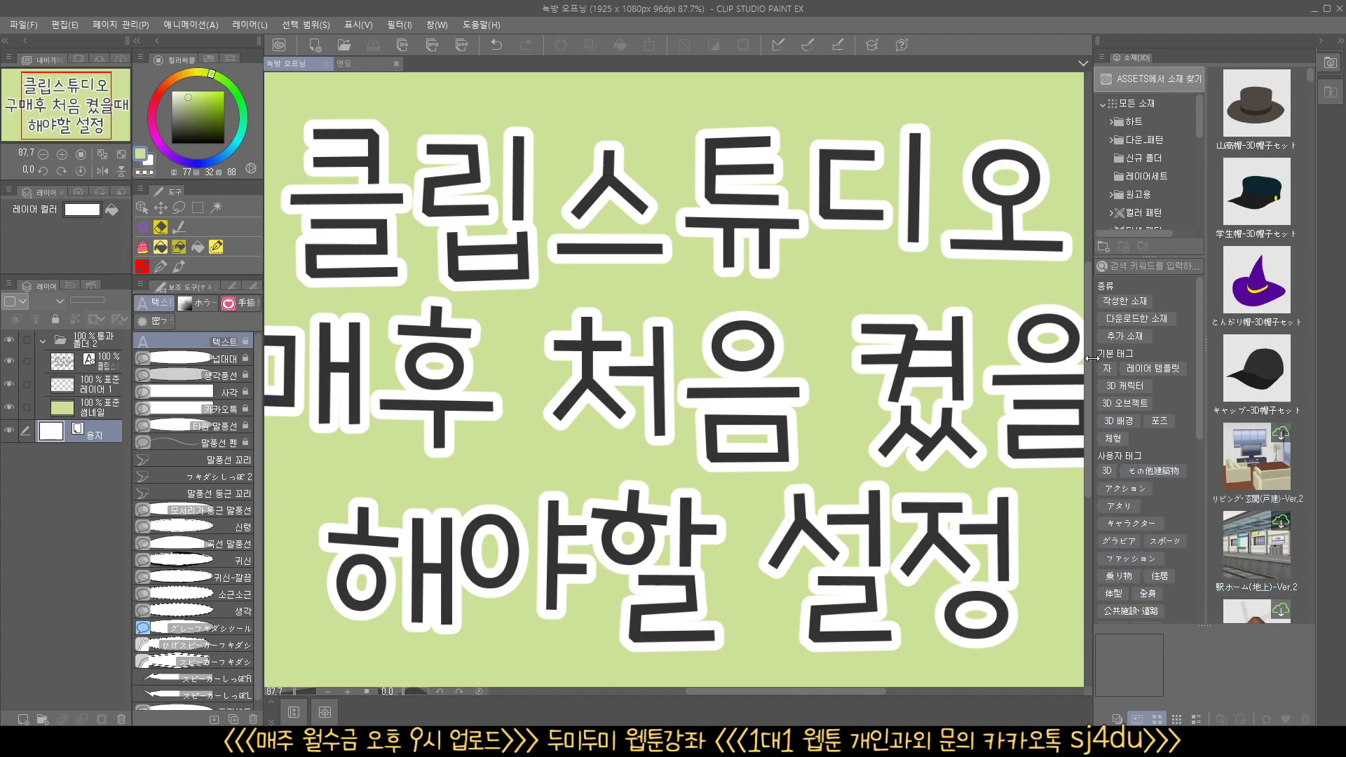
left_click_drag(1143, 258, 1145, 648)
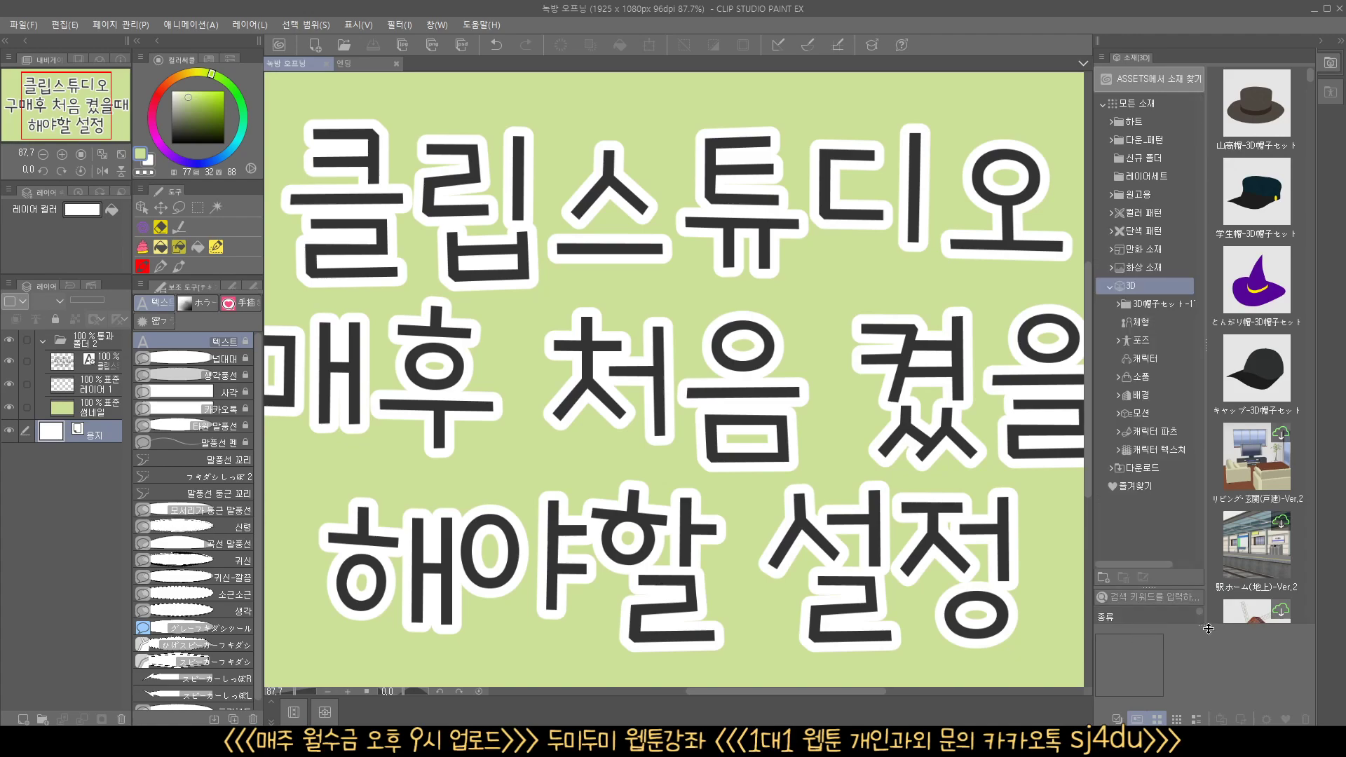
left_click(1136, 720)
left_click(1136, 720)
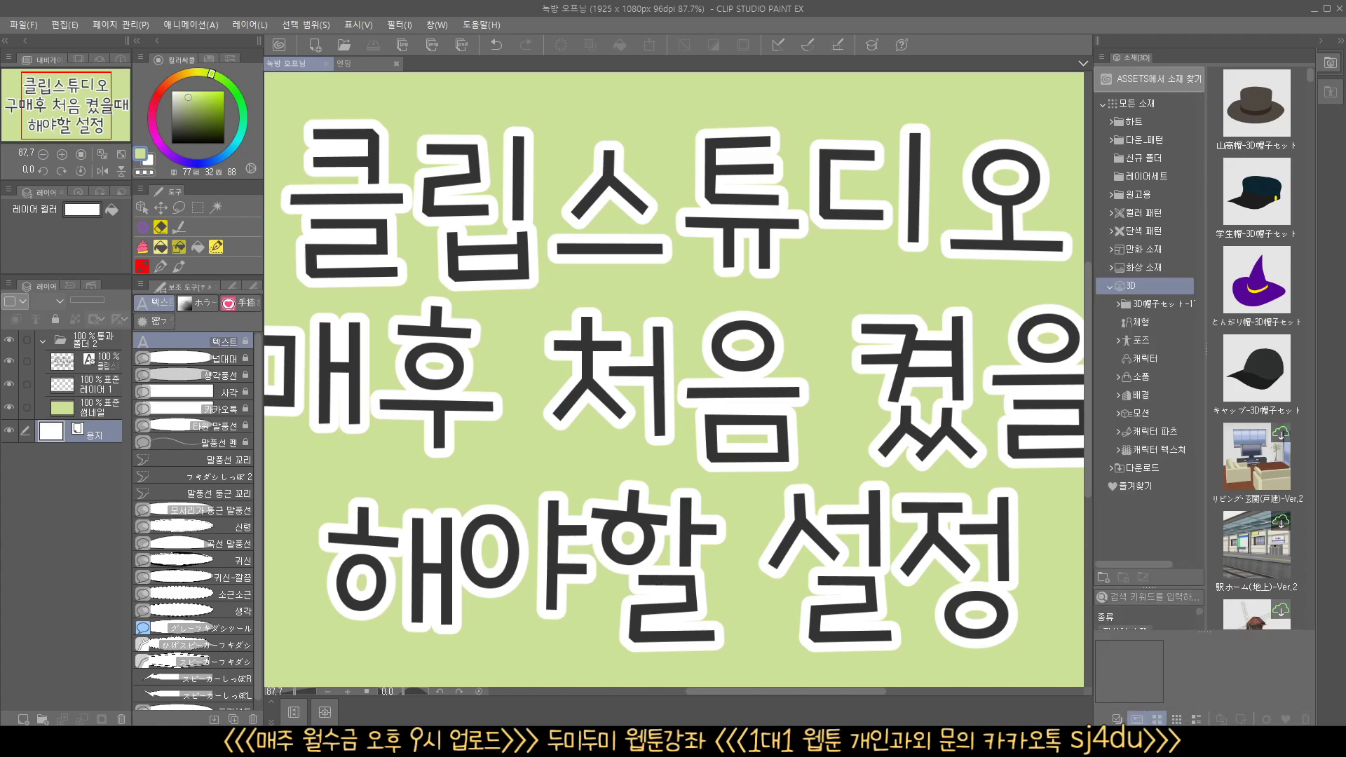
left_click(1136, 720)
left_click_drag(1130, 590, 1130, 687)
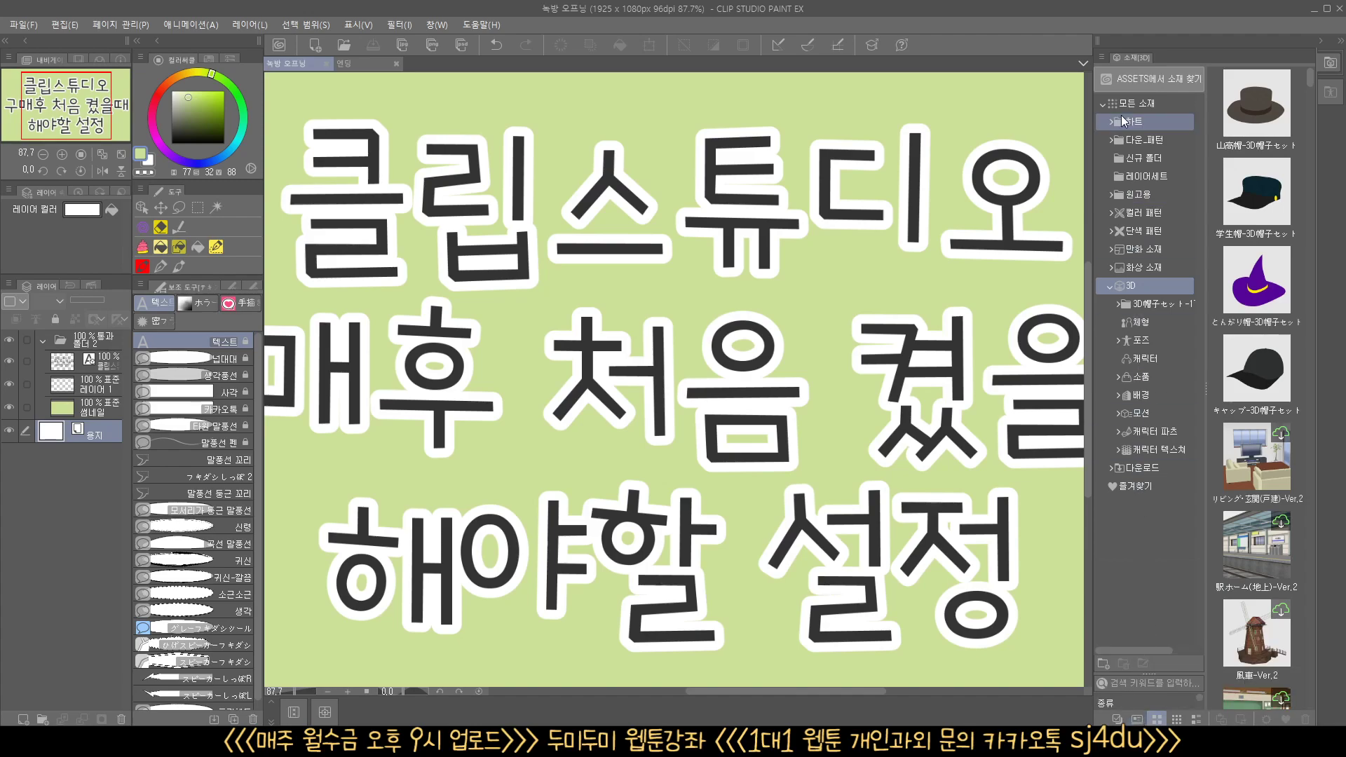
- Collapse the 3D folder in the material tree and switch to the 포즈 material palette
left_click(1109, 287)
left_click(1140, 305)
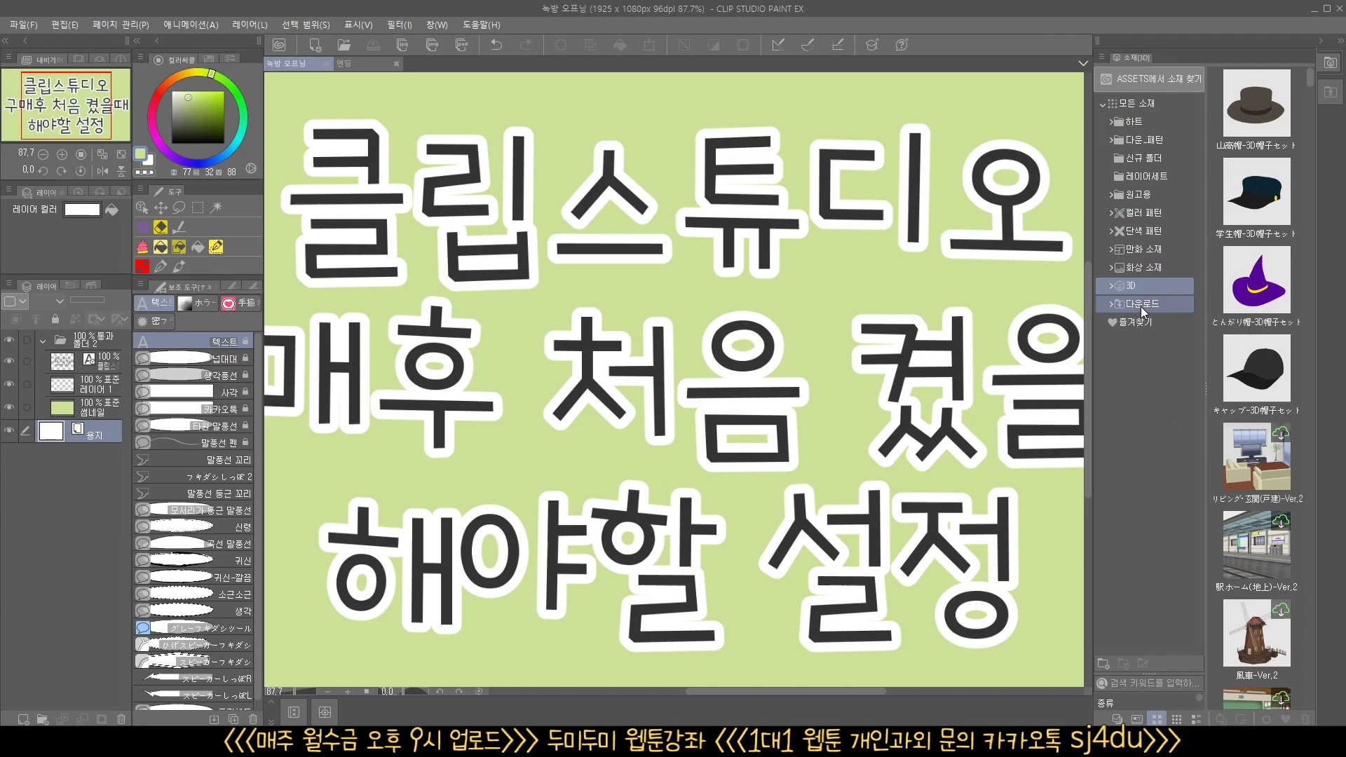
left_click(1332, 94)
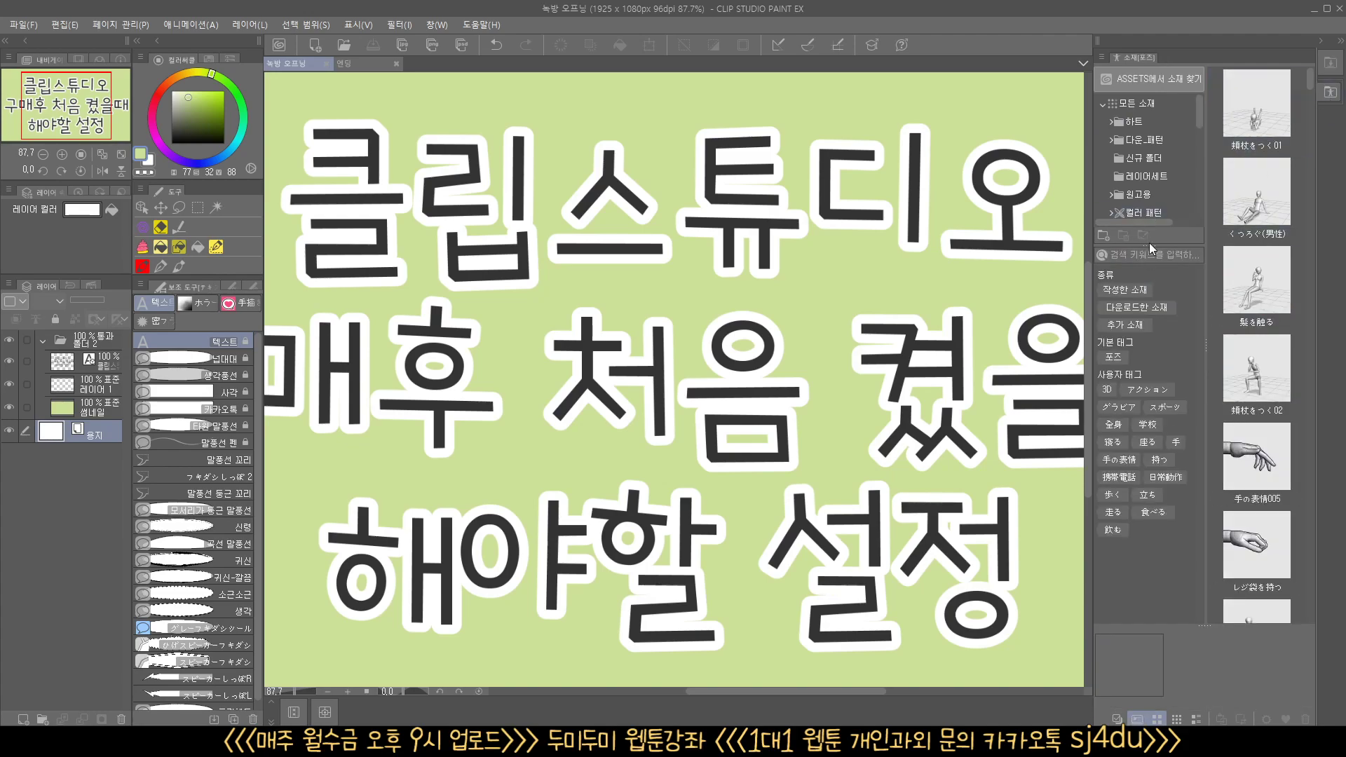
- Extend the 포즈 material palette's folder tree downward and browse 즐겨찾기, 3D, 화상 소재 and the pattern folders, ending on 레이어세트
left_click_drag(1149, 243, 1129, 587)
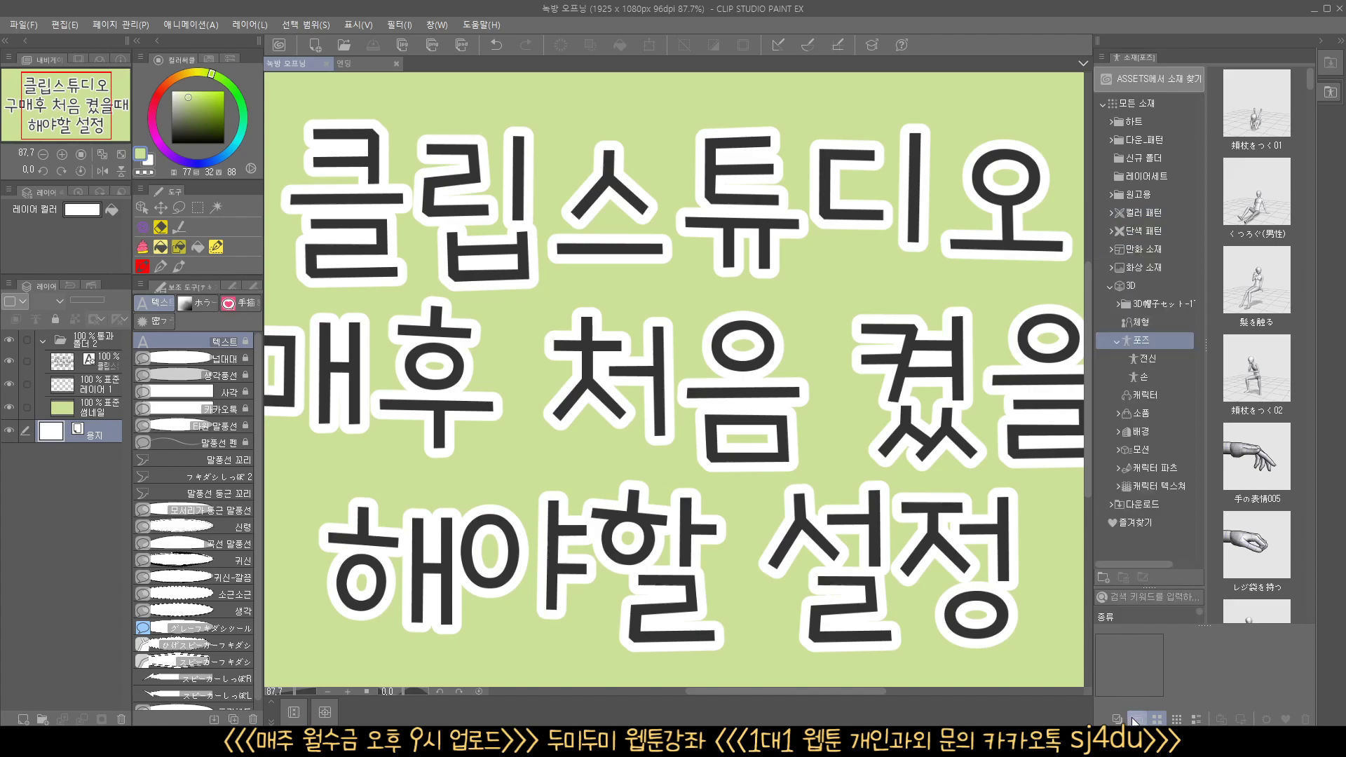
left_click(1128, 525)
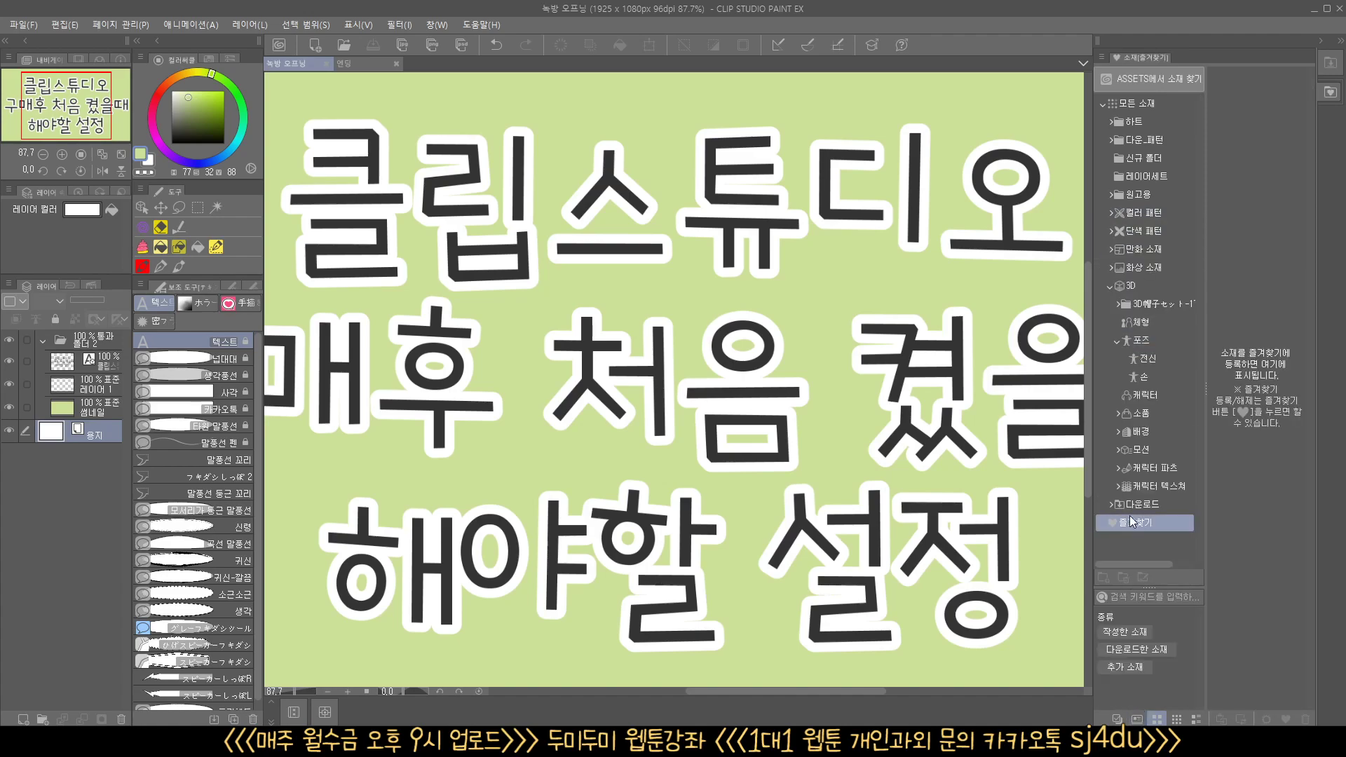
left_click(1126, 286)
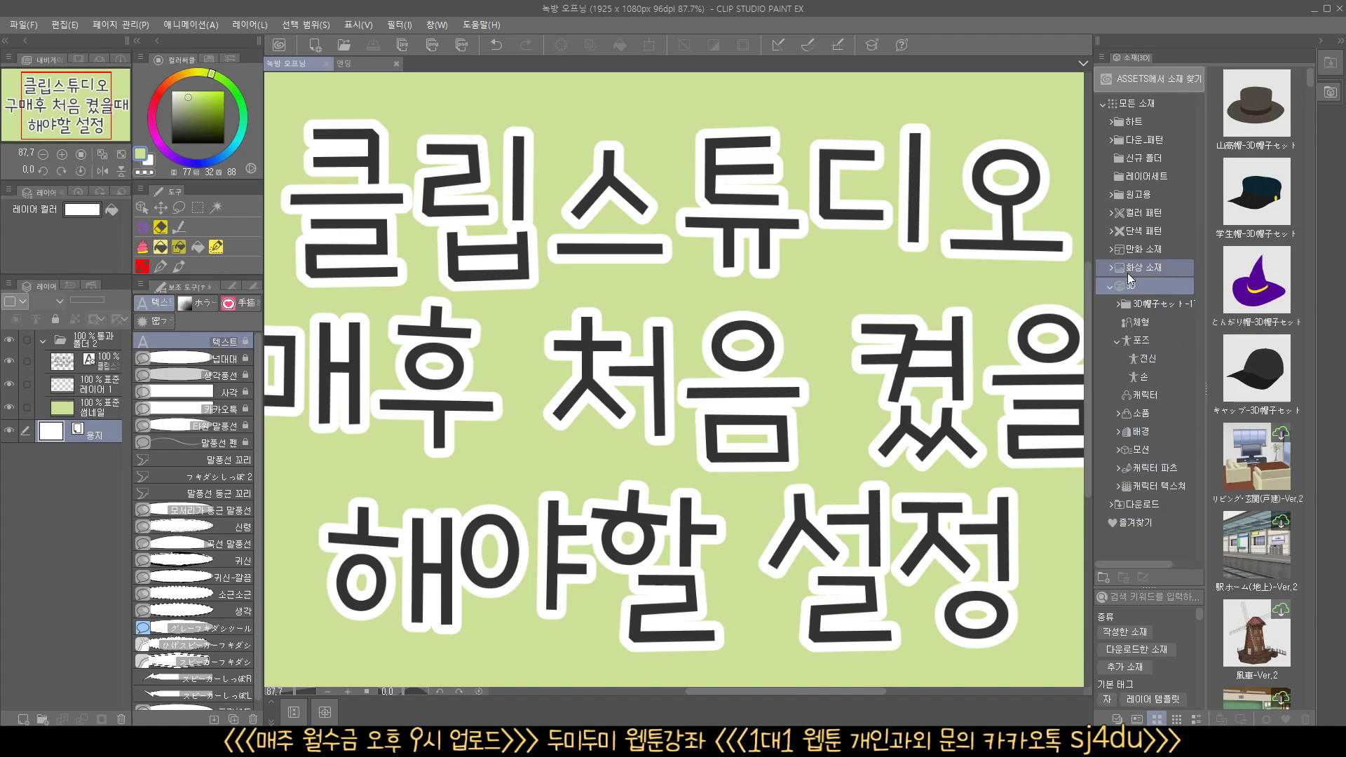
left_click(1140, 270)
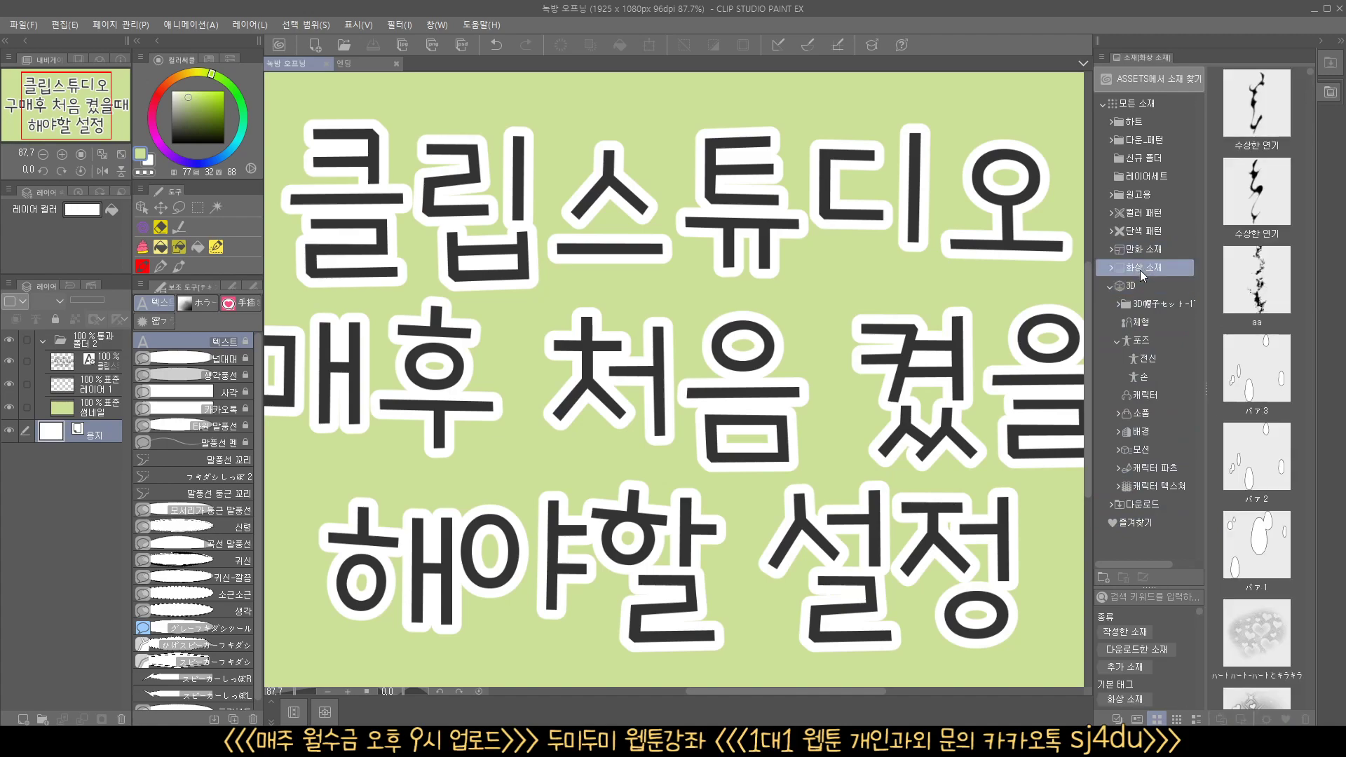
left_click(1142, 214)
left_click(1143, 234)
left_click(1147, 217)
left_click(1146, 229)
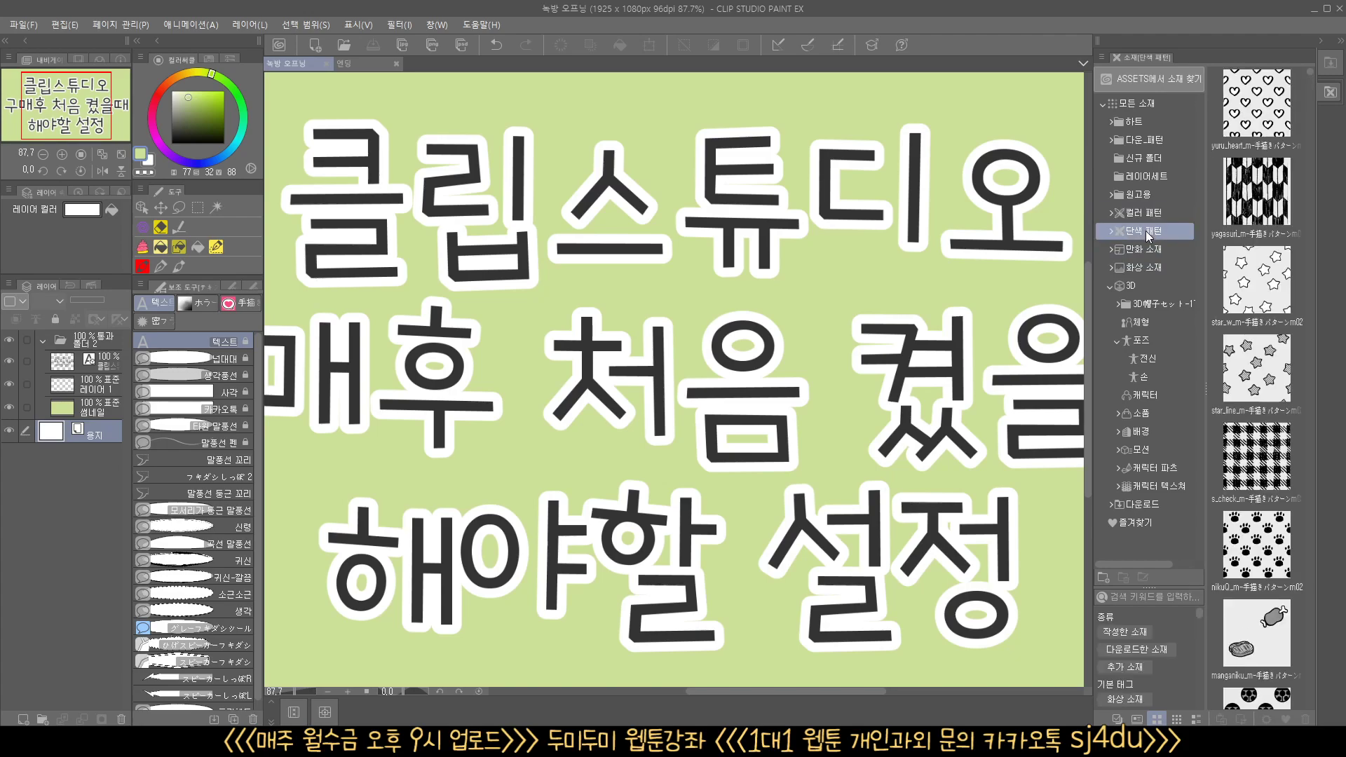
left_click(1150, 176)
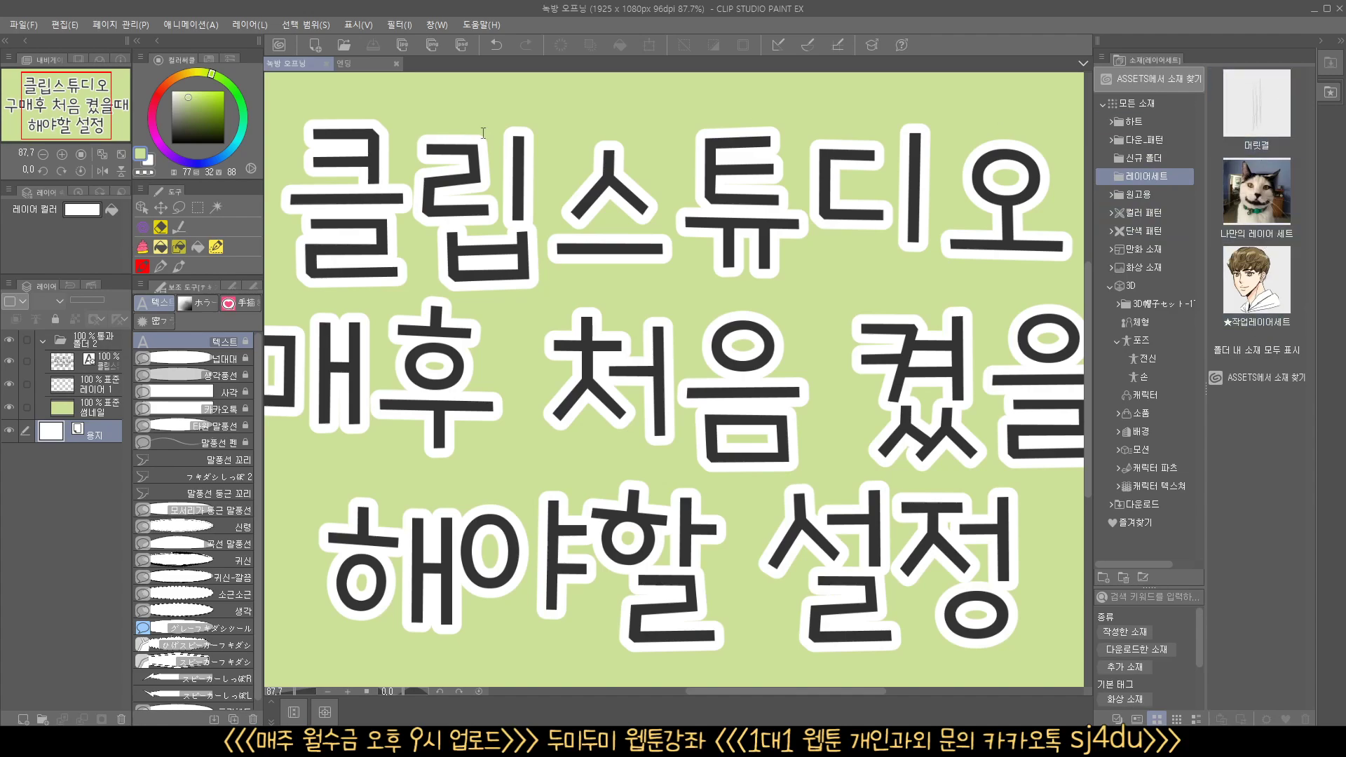
- Move the 보조 도구 palette into a new column beside the canvas and dock the 도구 속성 palette above it
left_click(233, 288)
left_click(158, 288)
left_click_drag(170, 289, 263, 125)
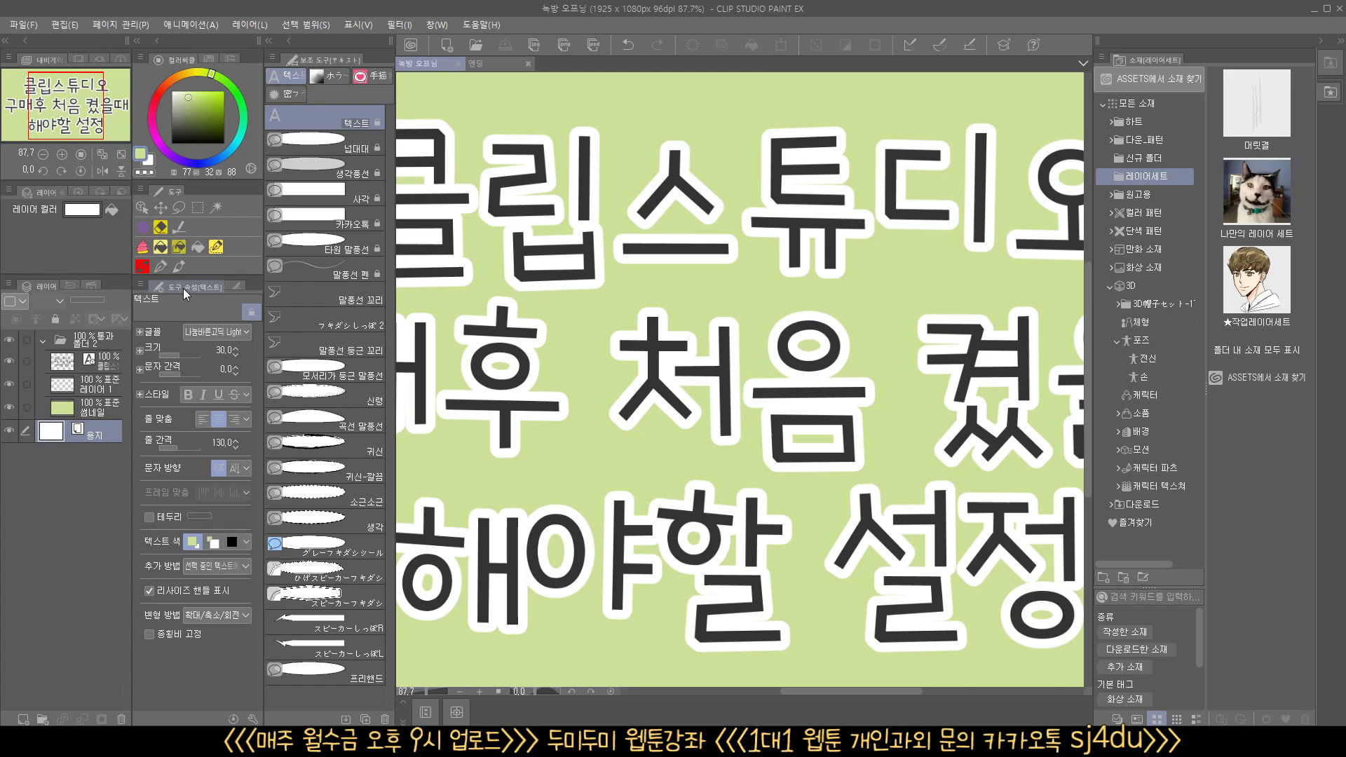
mouse_move(187, 288)
left_mouse_down()
mouse_move(317, 203)
mouse_move(326, 47)
left_mouse_up()
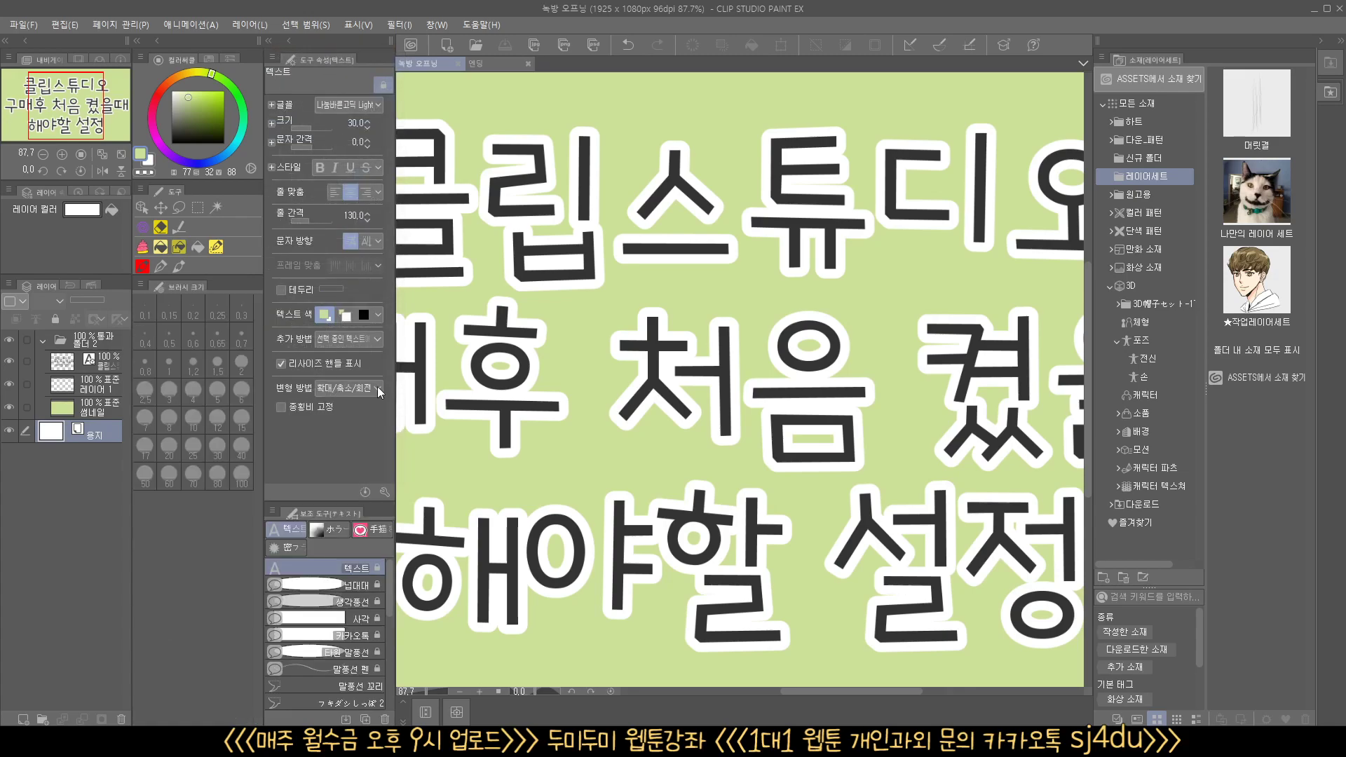
- Reduce the 도구 속성 palette's height to fit the 타원 말풍선 and 생각풍선 settings, giving the 보조 도구 list more room
left_click_drag(332, 502, 327, 379)
left_click(347, 533)
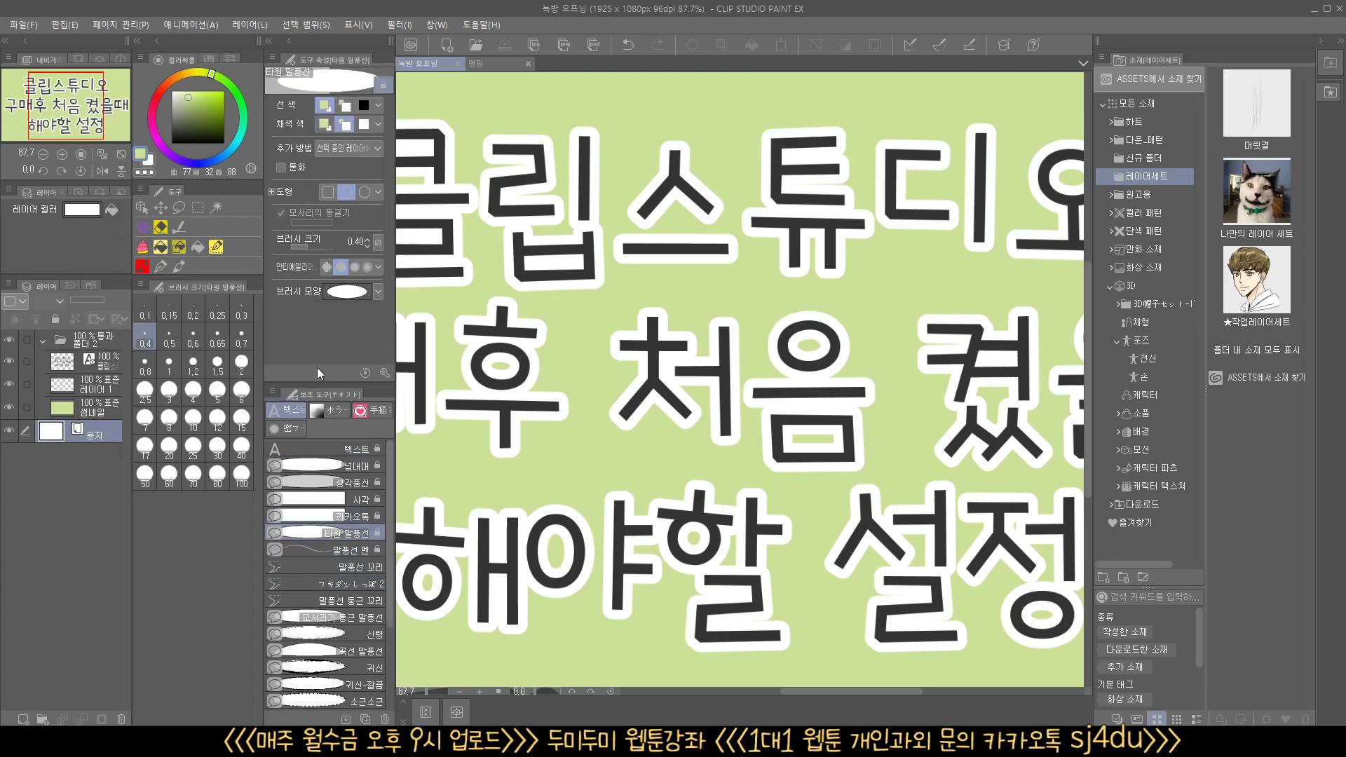
left_click(309, 479)
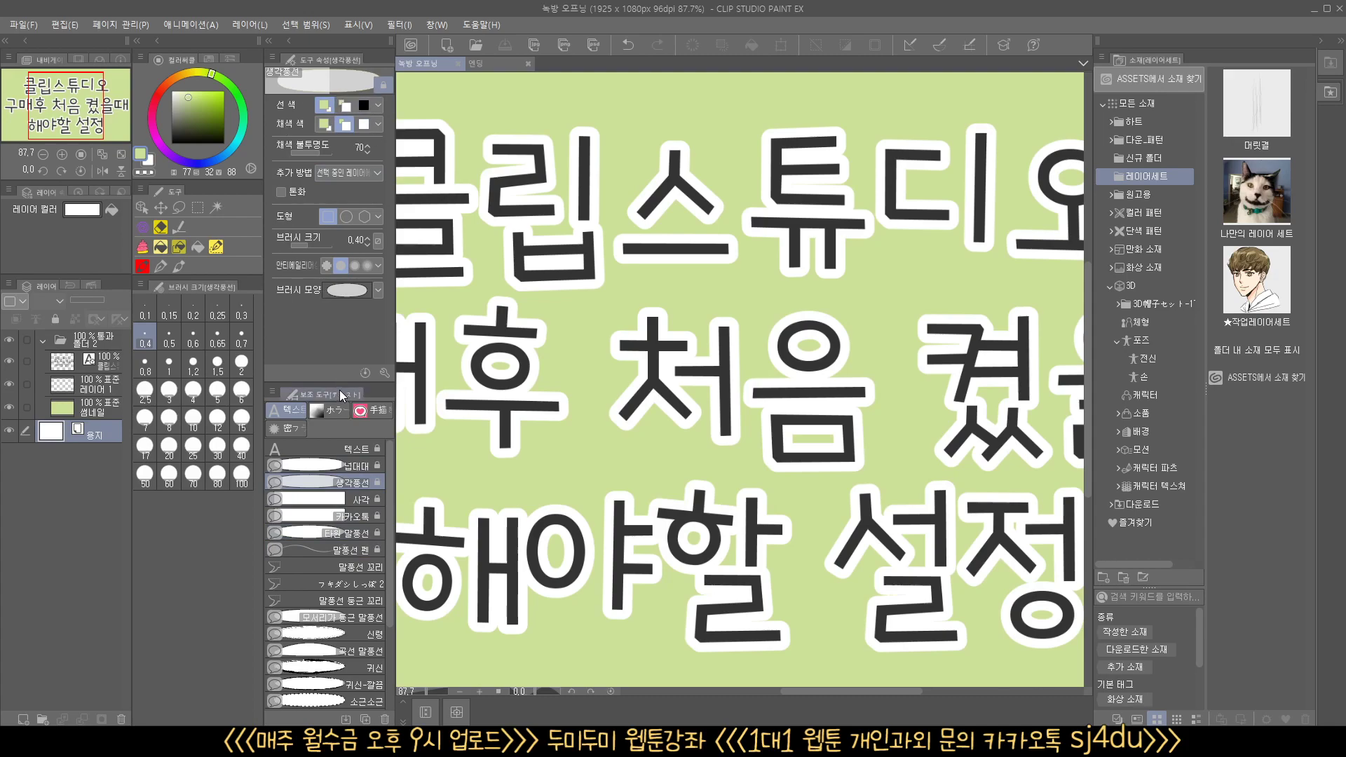
left_click_drag(338, 386, 339, 342)
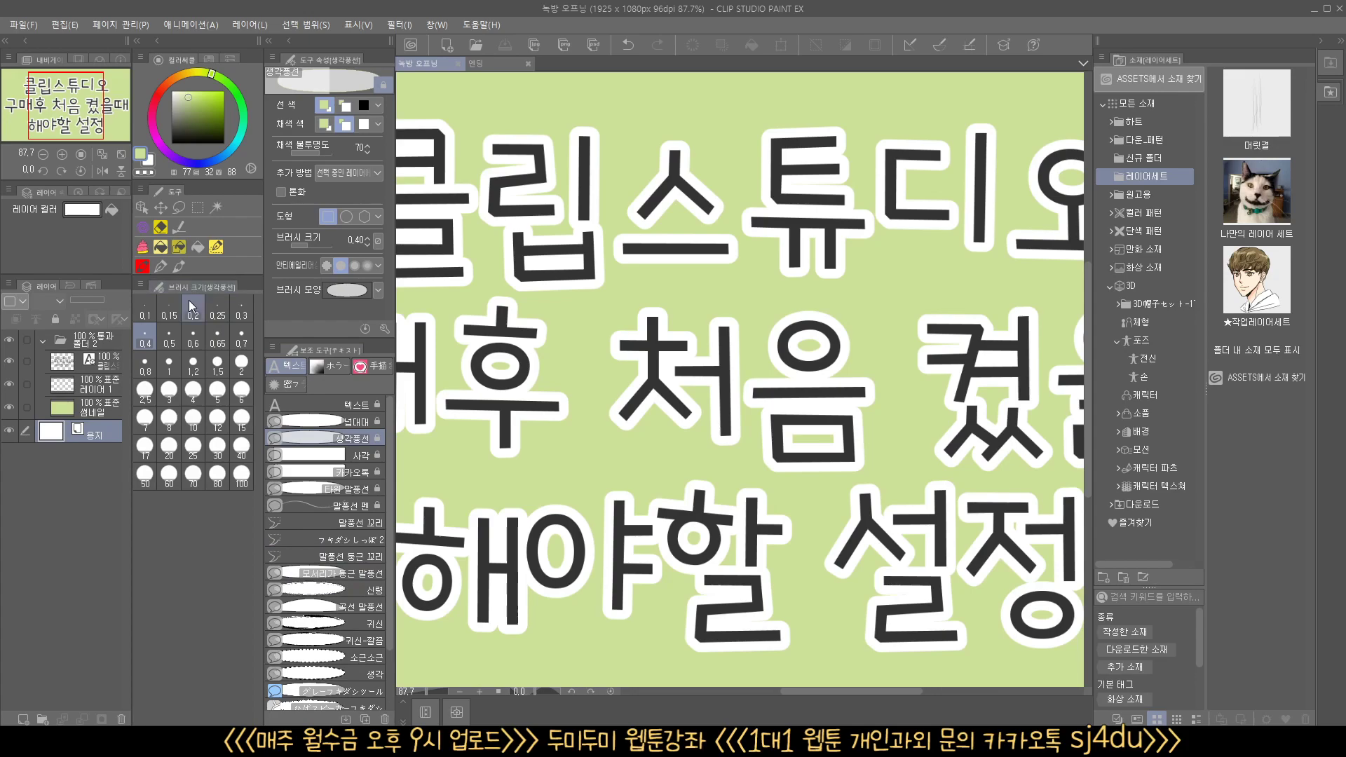
- Move the 브러시 크기 palette into its own column beside the 도구 속성 palette and narrow it to two sizes per row
left_click_drag(196, 287, 495, 228)
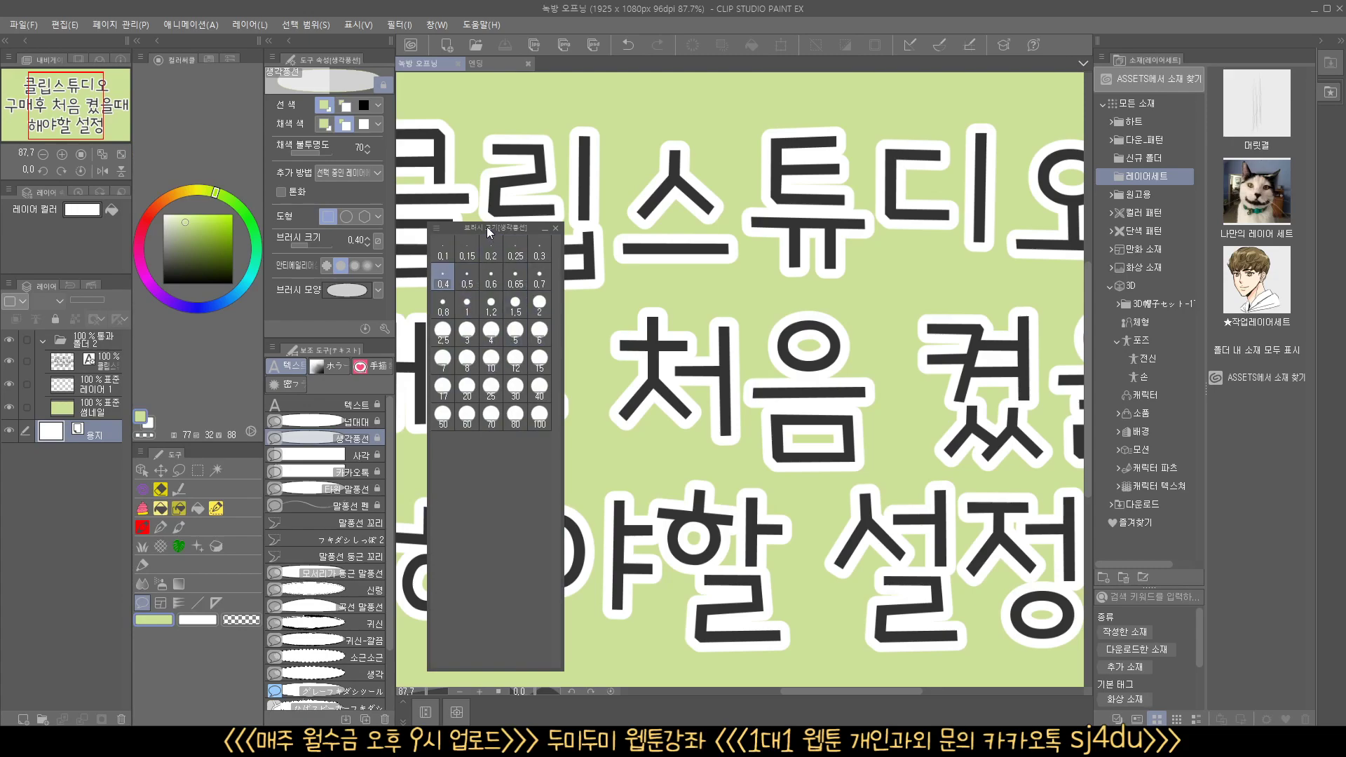
left_click_drag(489, 233, 395, 166)
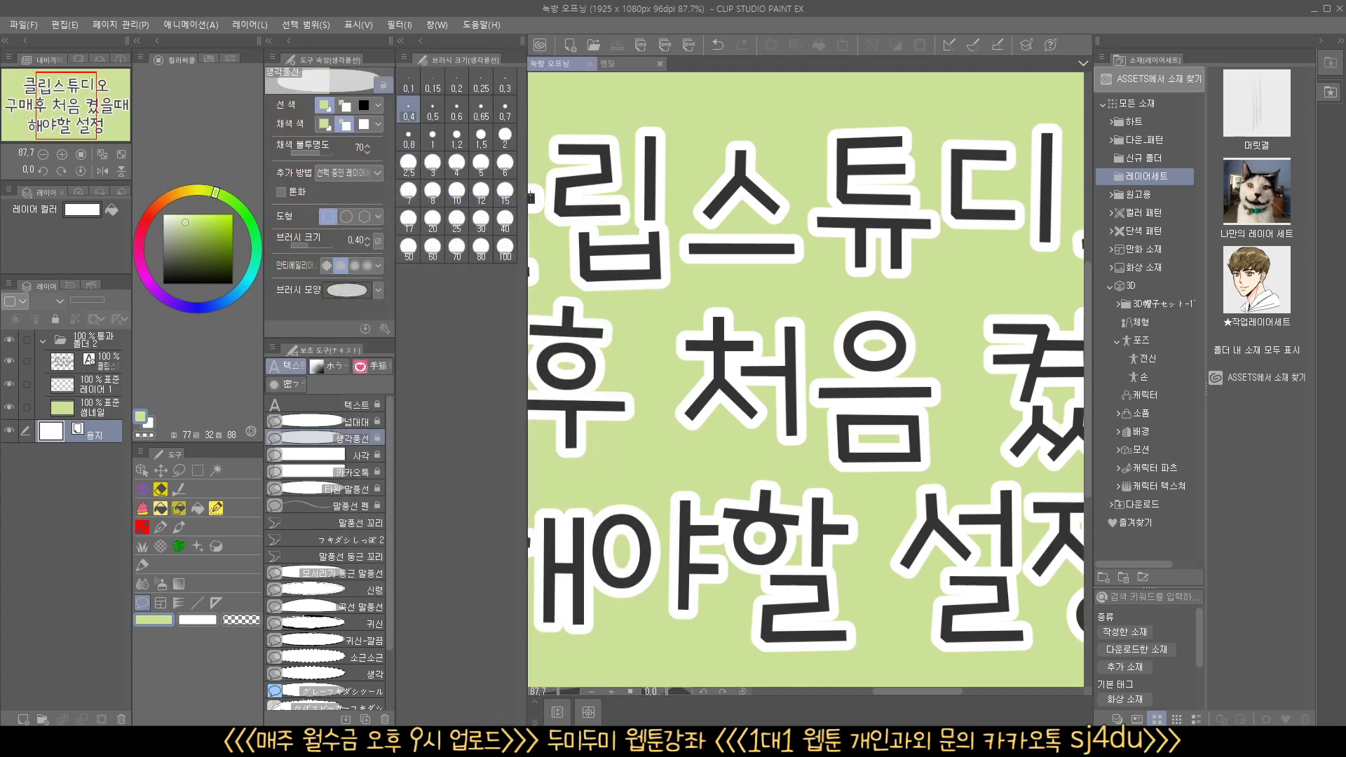
mouse_move(529, 199)
left_mouse_down()
mouse_move(430, 181)
mouse_move(453, 181)
left_mouse_up()
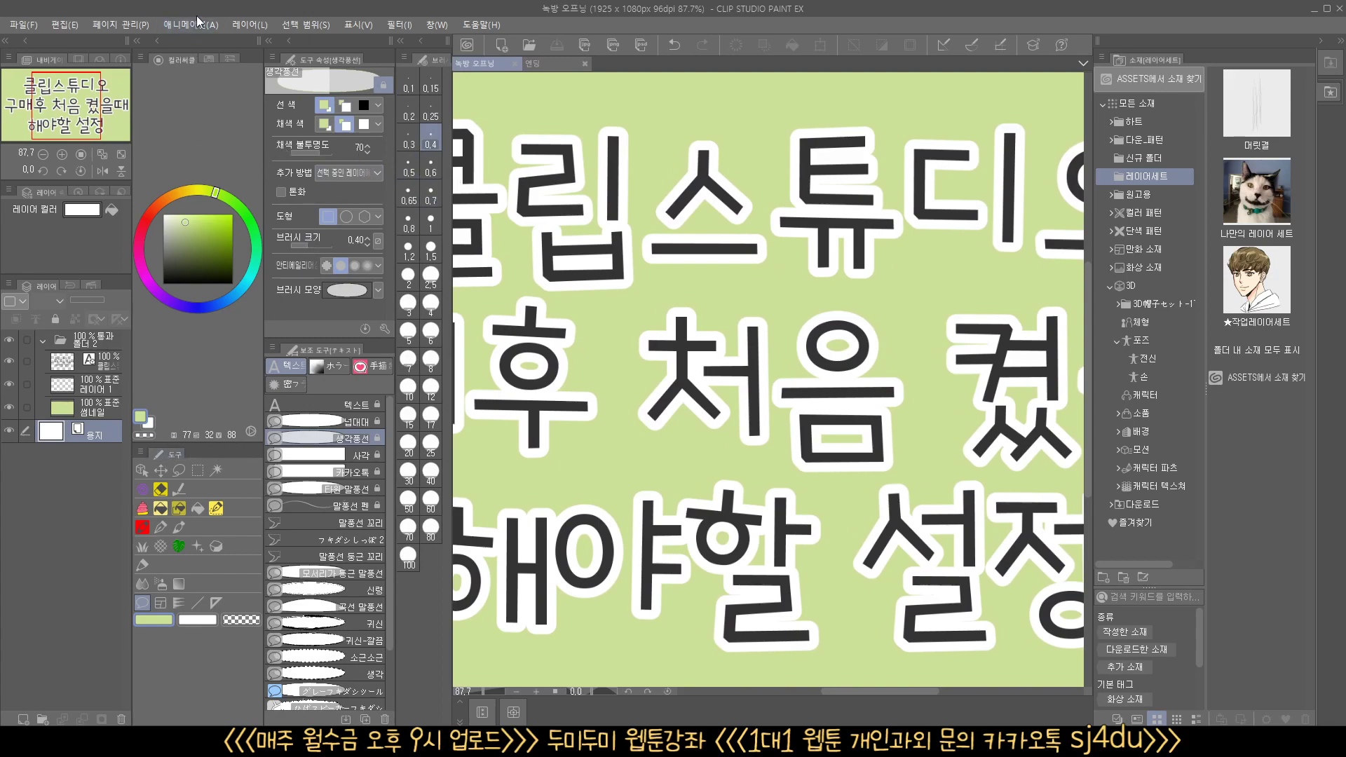
- Dock the 컬러 세트 palette below the color wheel and move the 도구 palette into a narrow single-icon column beside them
left_click(206, 58)
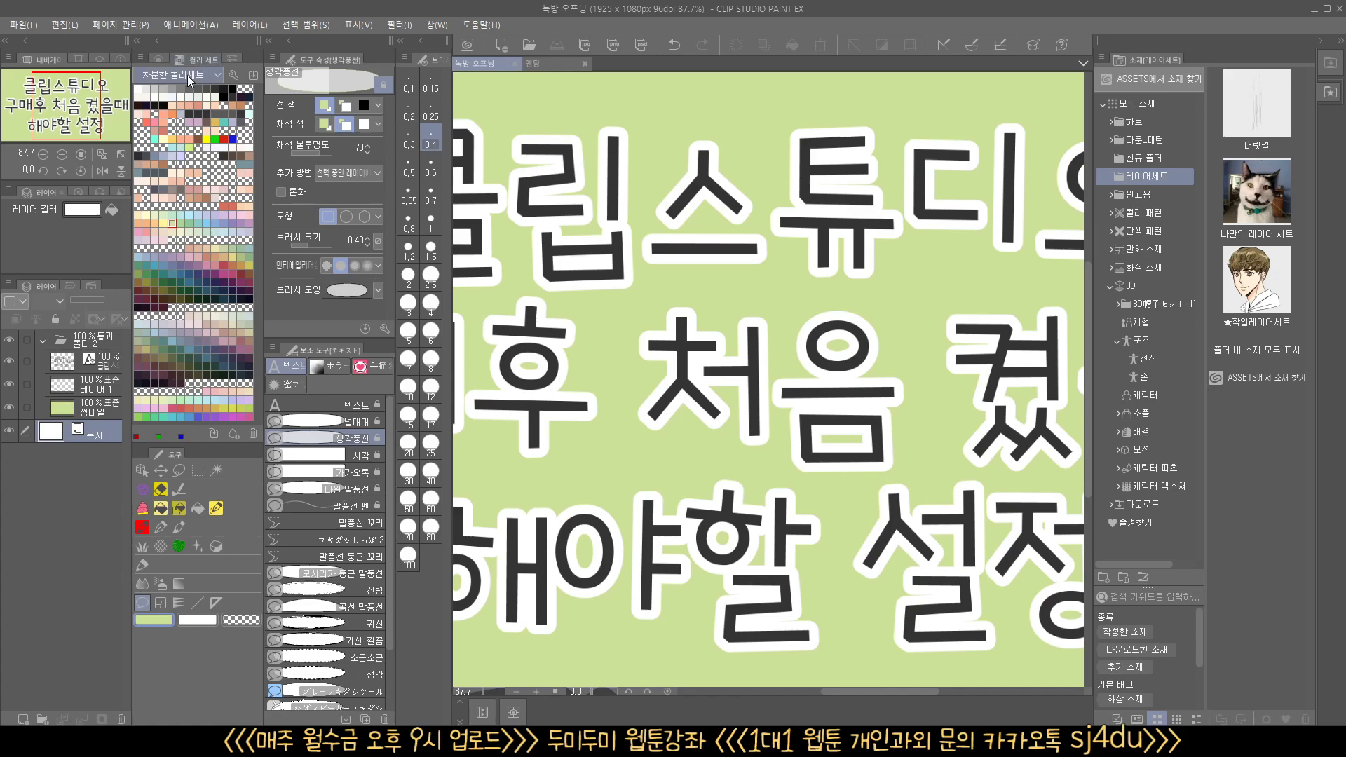
left_click_drag(194, 58, 186, 439)
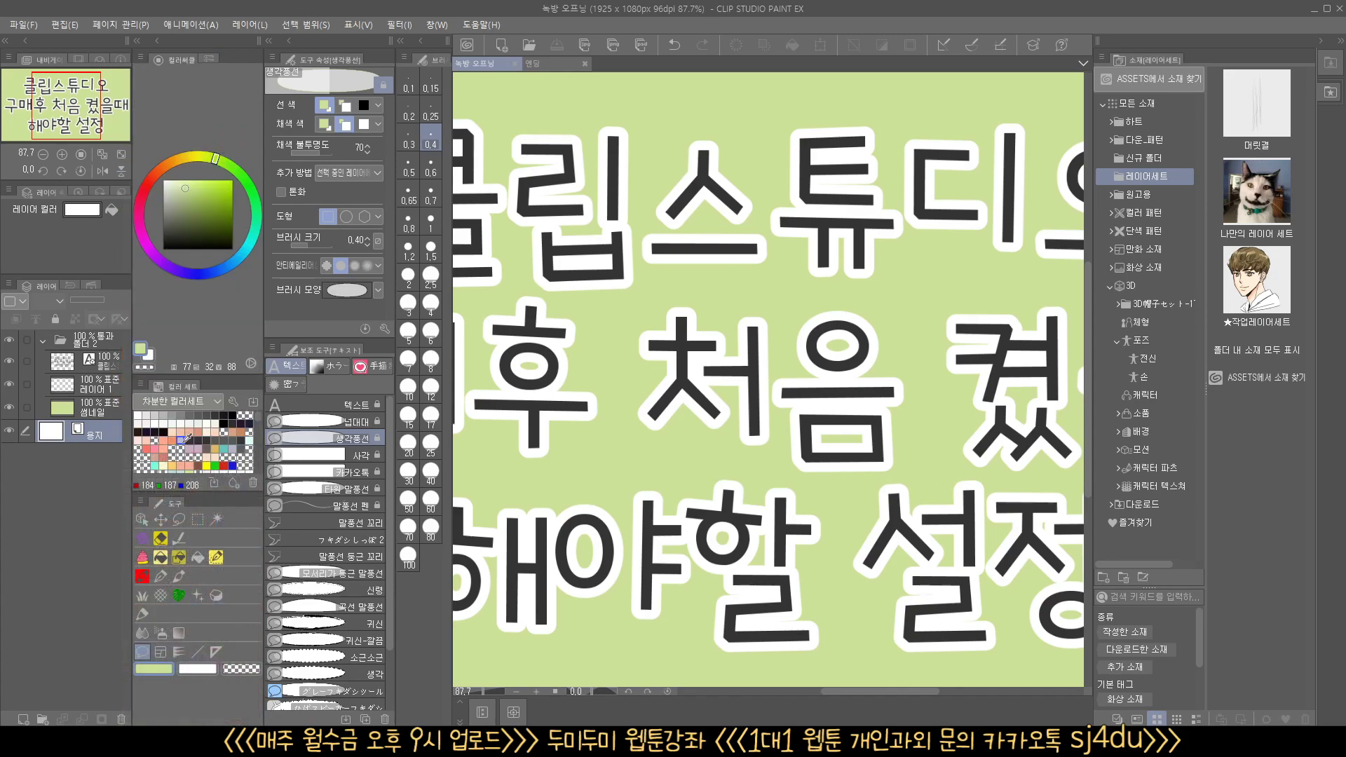
left_click_drag(162, 506, 129, 398)
left_click_drag(263, 368, 130, 335)
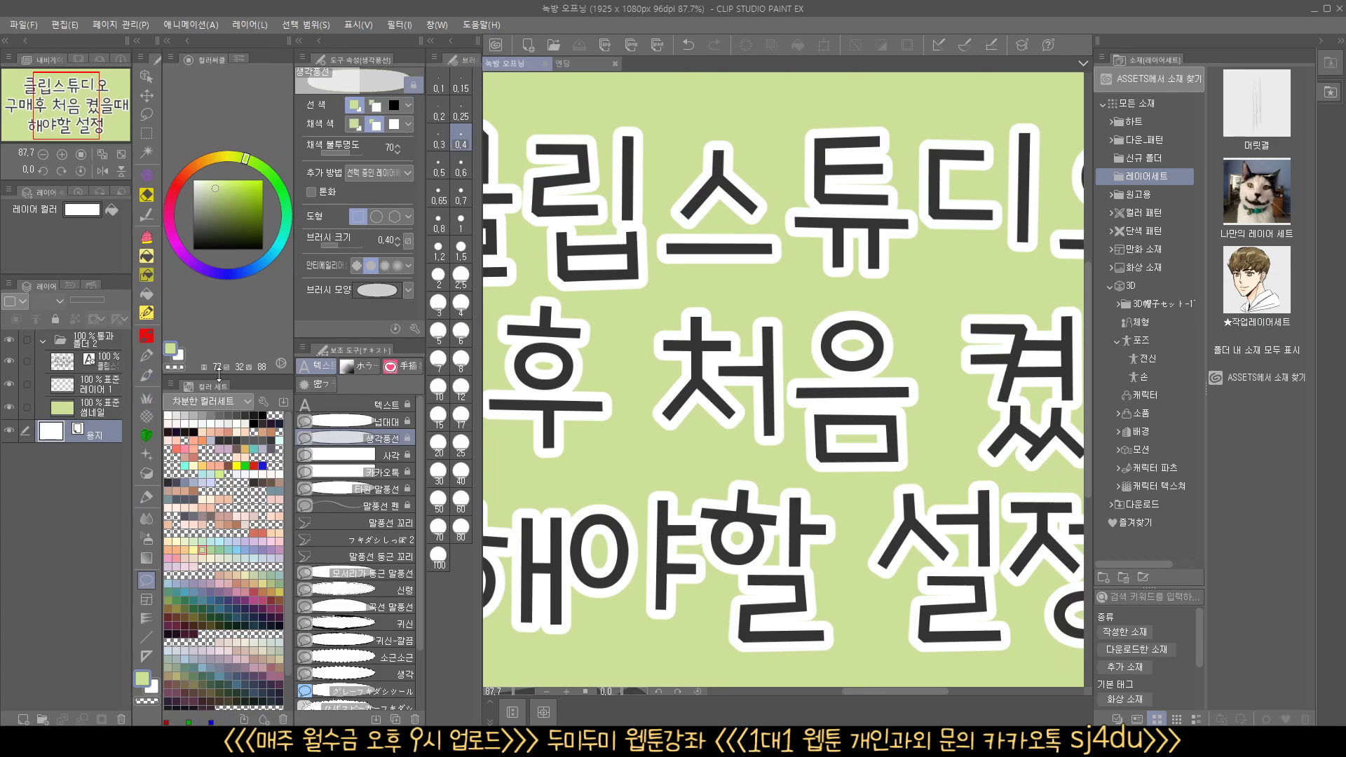
- Shorten the color wheel palette to give the 컬러 세트 palette below it more height, keeping the wheel in front
left_click_drag(205, 372, 209, 238)
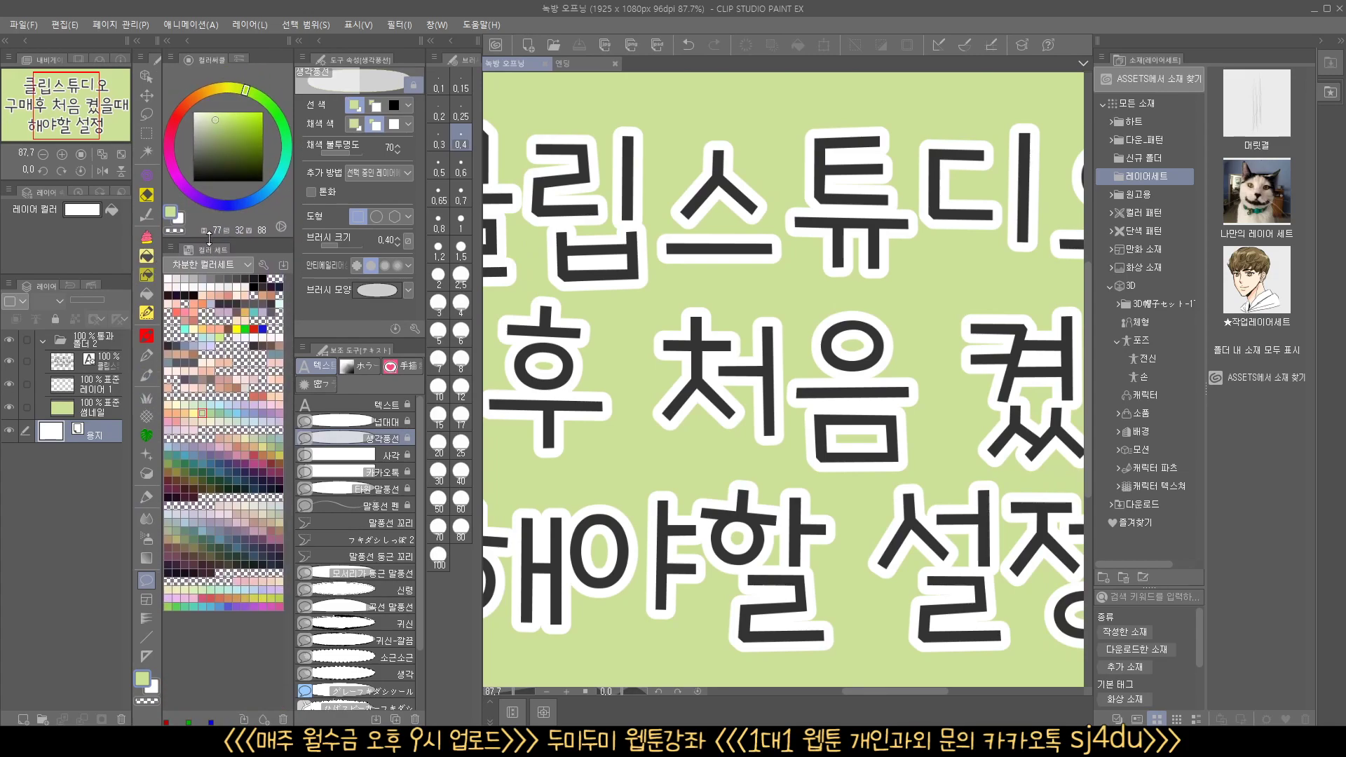
left_click(238, 61)
left_click(191, 57)
- Set the 컬러 세트 palette's display method to 사이즈 지정 중 and look through the enlarged swatches
left_click(169, 246)
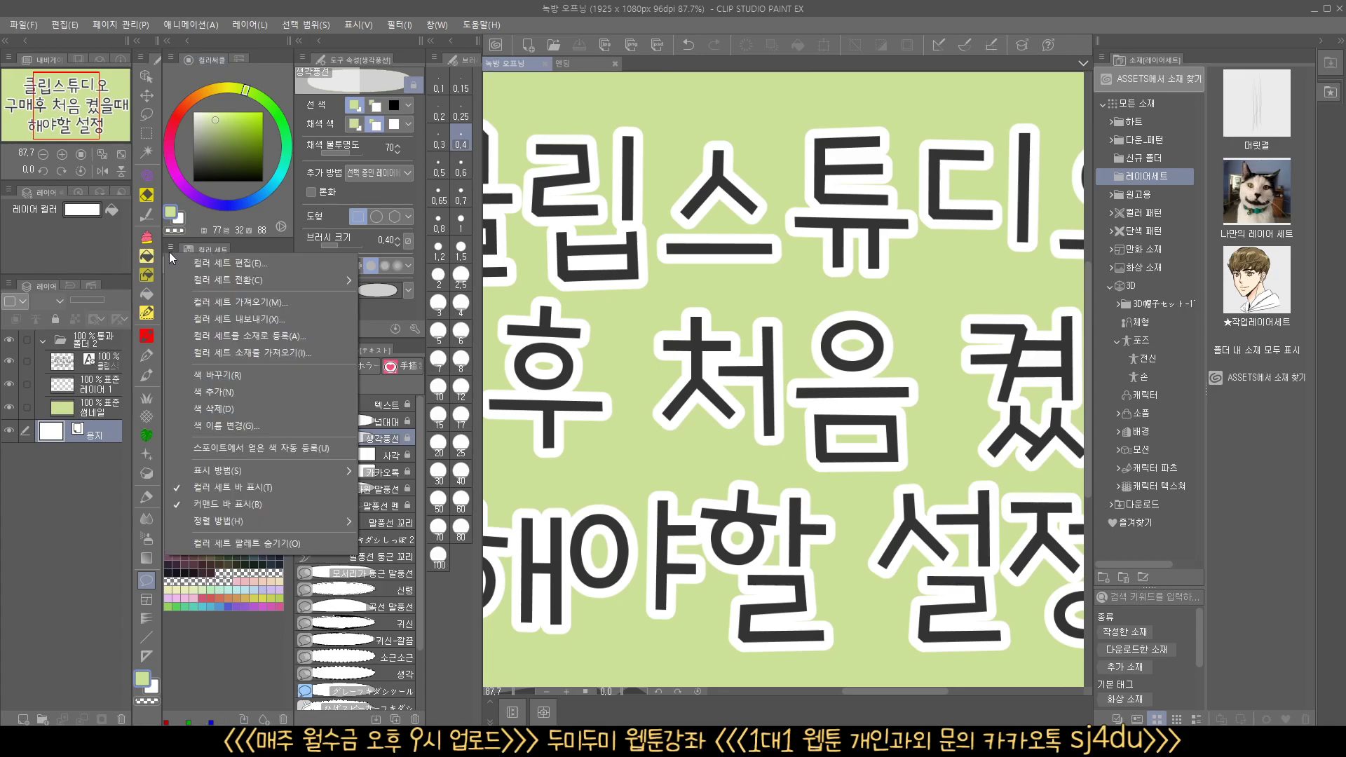
left_click(208, 248)
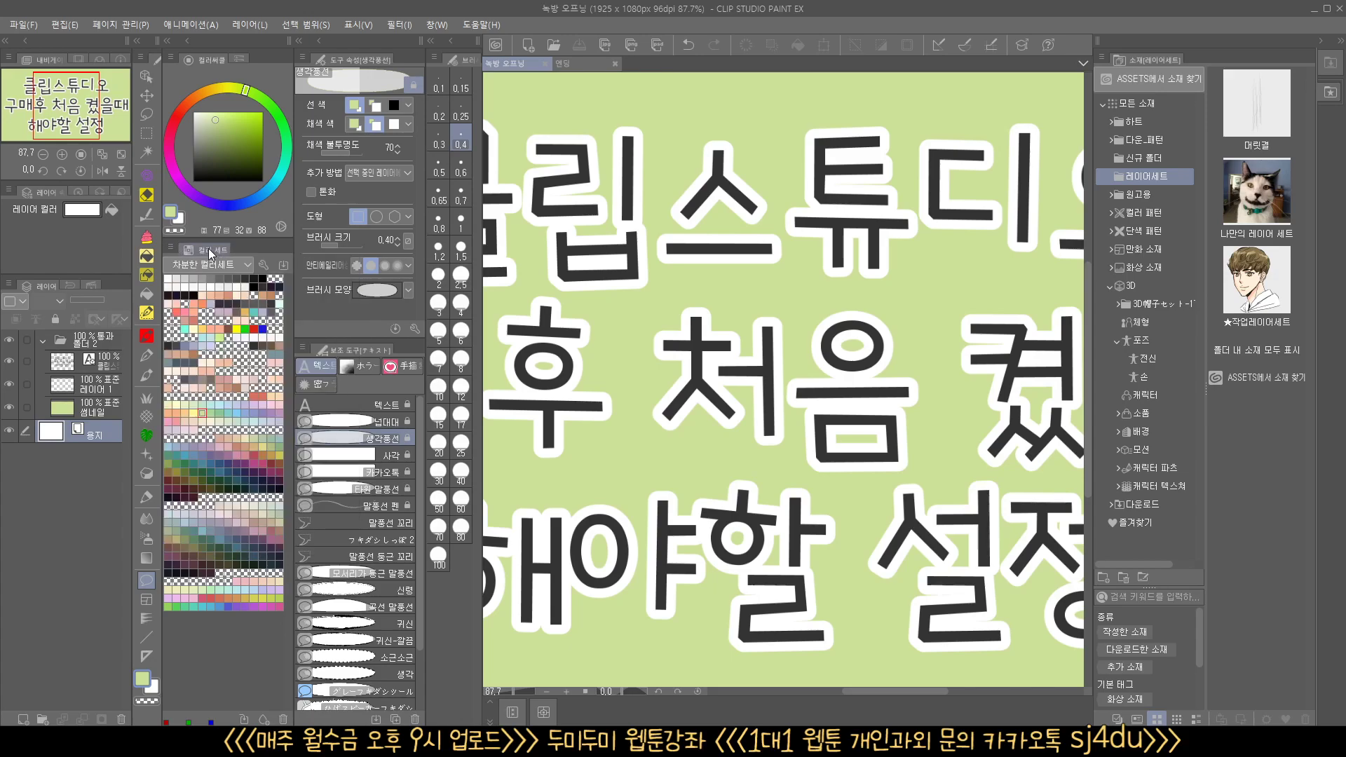
left_click(170, 246)
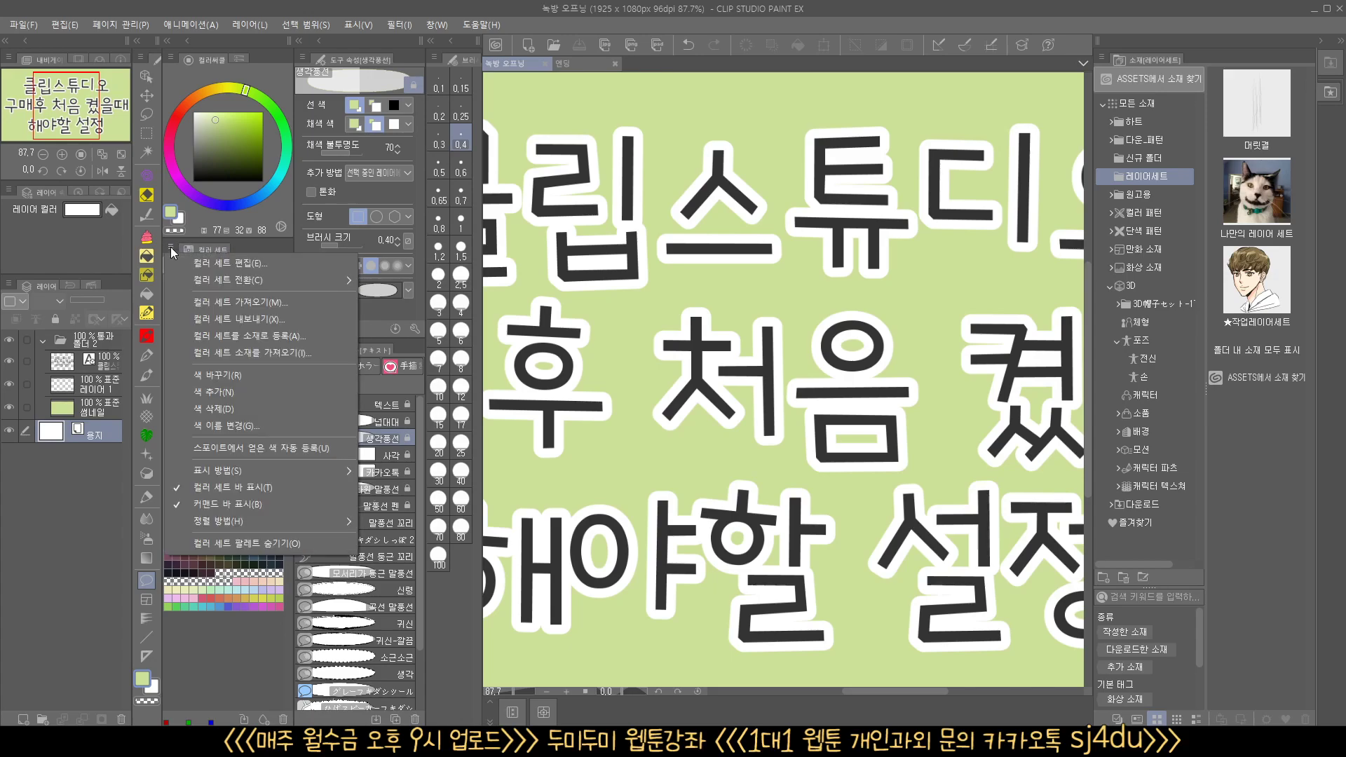
mouse_move(244, 468)
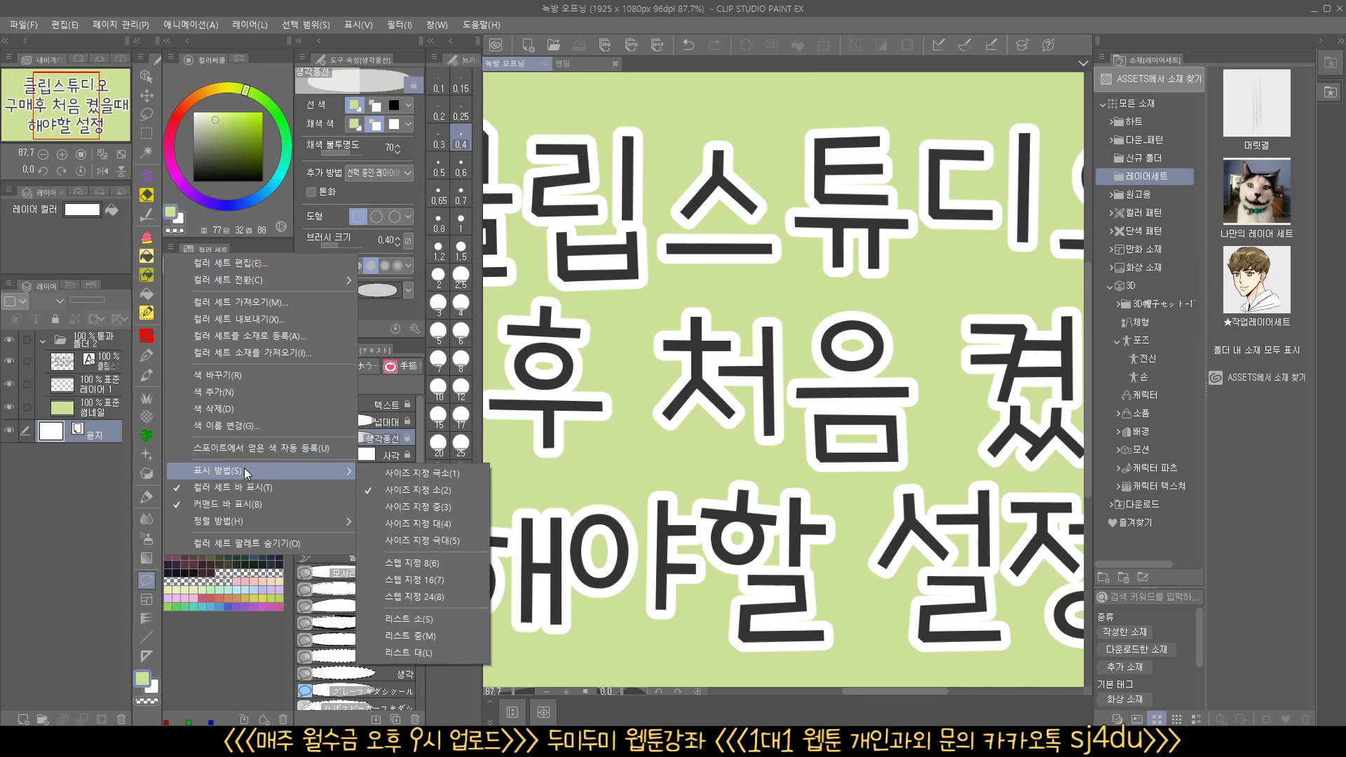
left_click(447, 509)
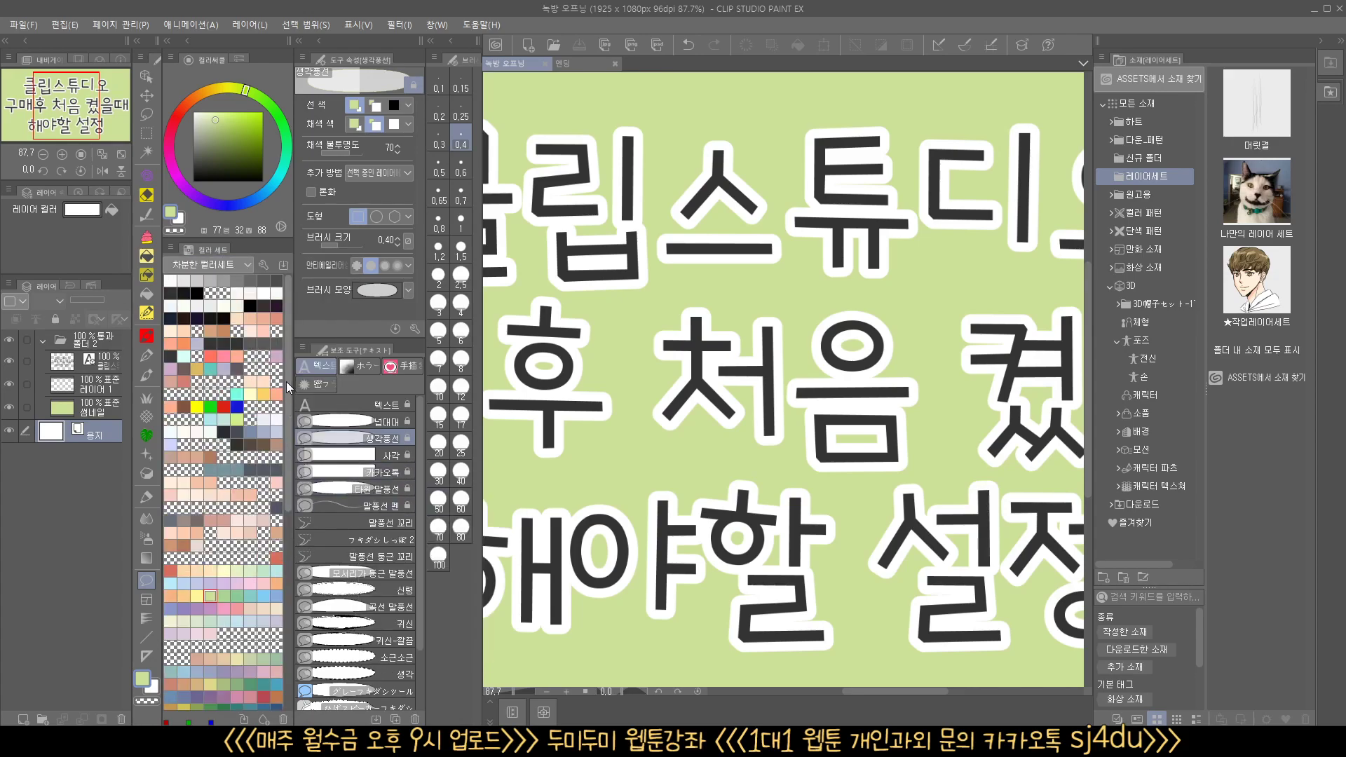
left_click_drag(287, 346, 279, 318)
- Switch the 컬러 세트 display method to 리스트 중 and pick the color named 남자주인공 피부 from the list
left_click(170, 246)
mouse_move(254, 468)
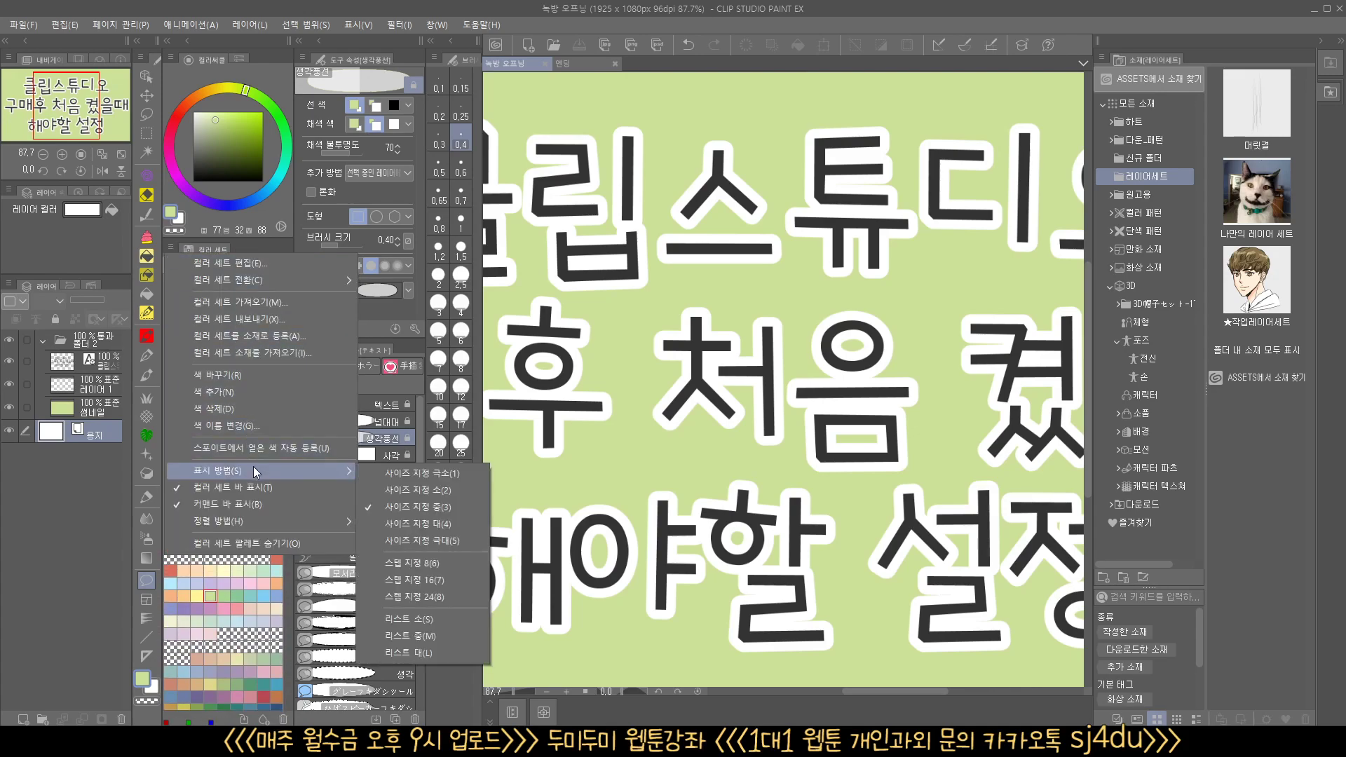
left_click(424, 635)
mouse_move(286, 441)
left_mouse_down()
mouse_move(296, 270)
mouse_move(288, 313)
left_mouse_up()
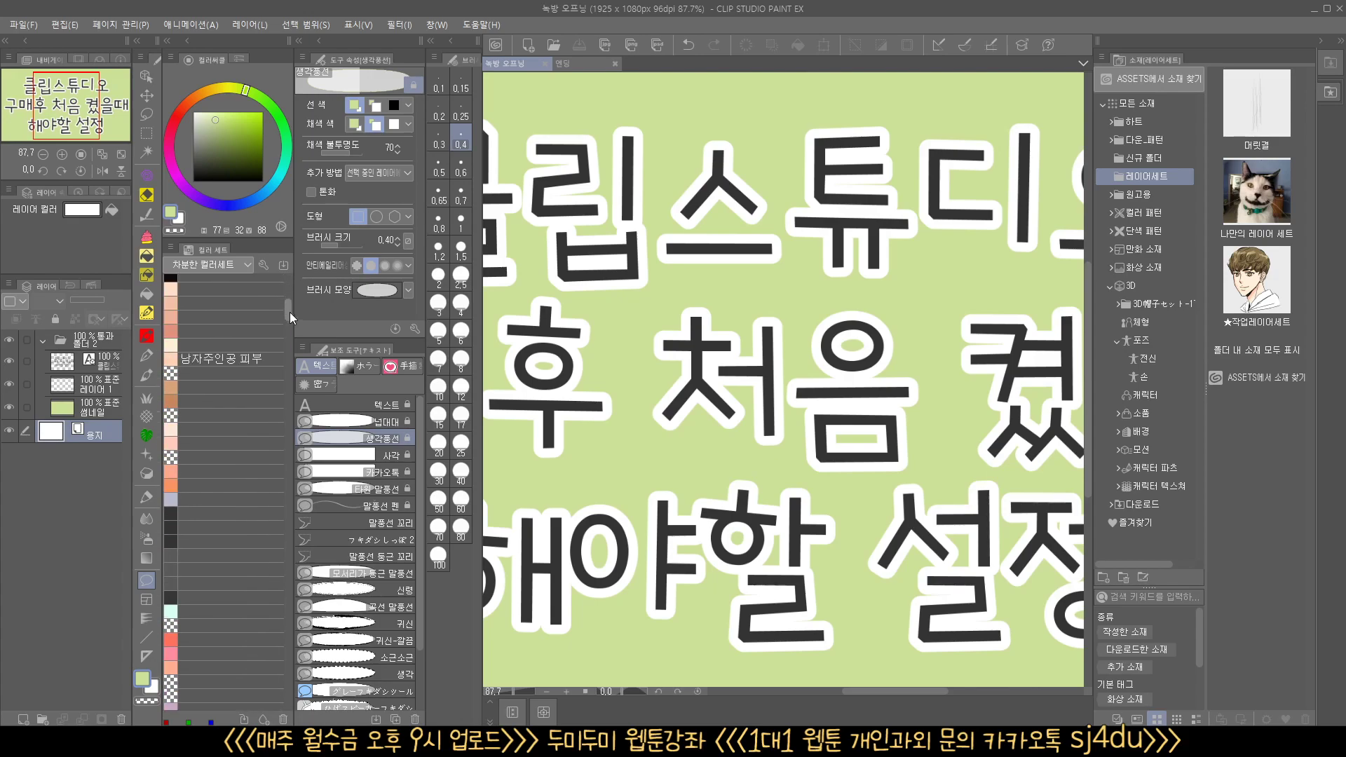
left_click(161, 359)
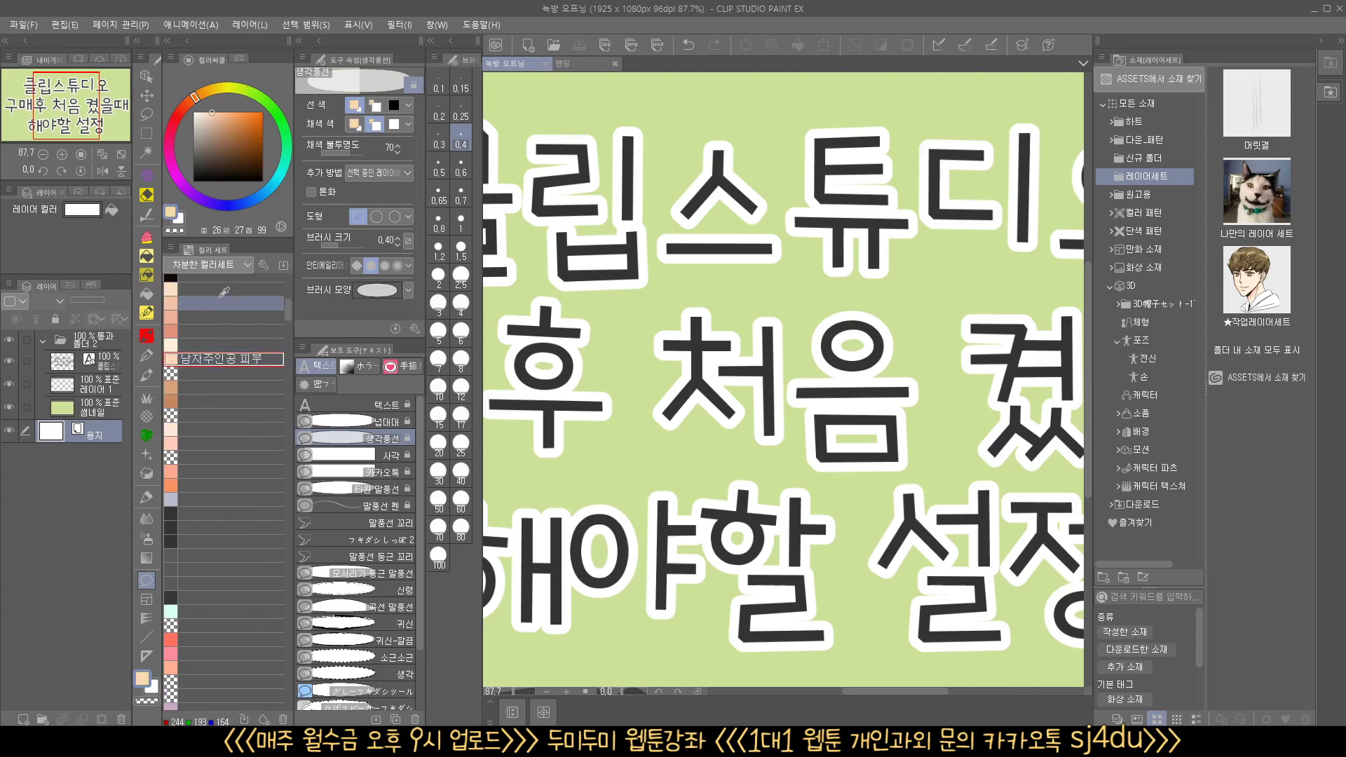
left_click(277, 380)
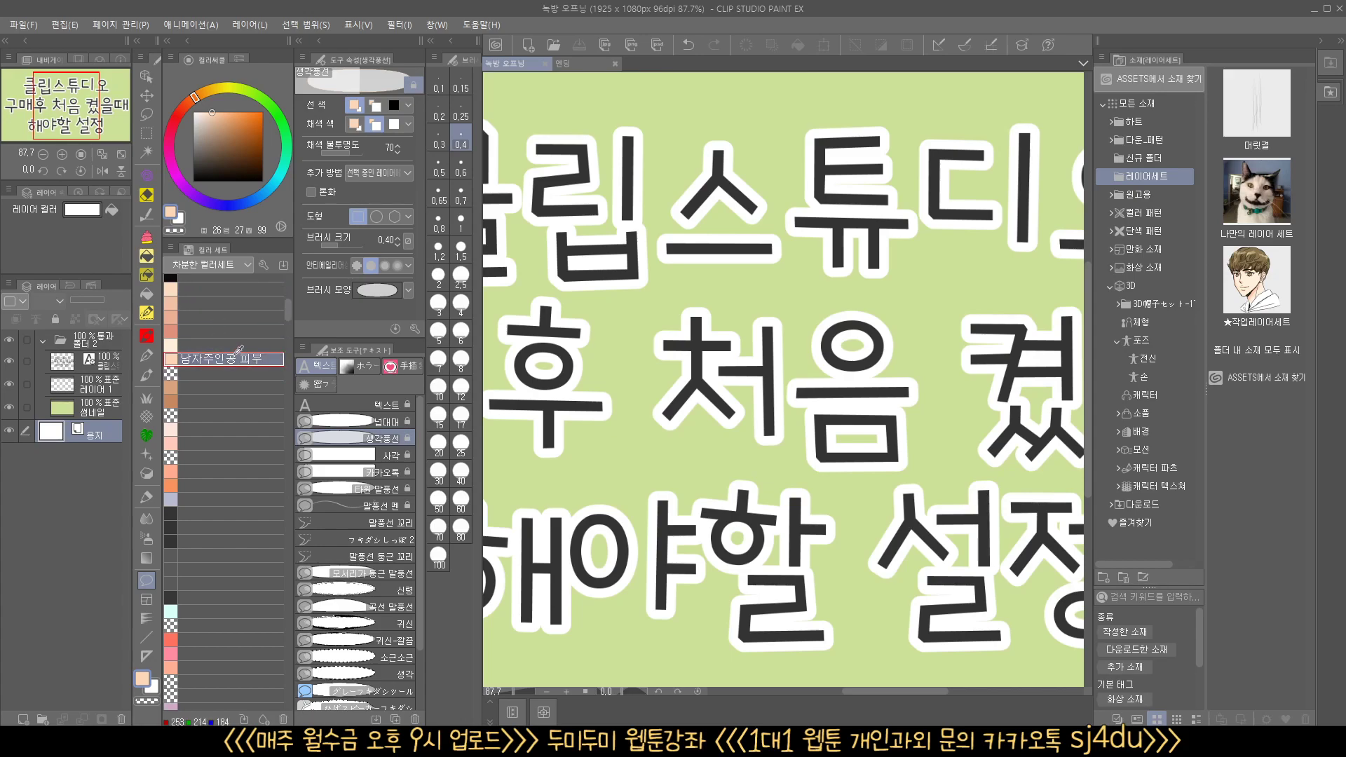
left_click_drag(289, 310, 288, 344)
left_click(238, 264)
left_click(234, 268)
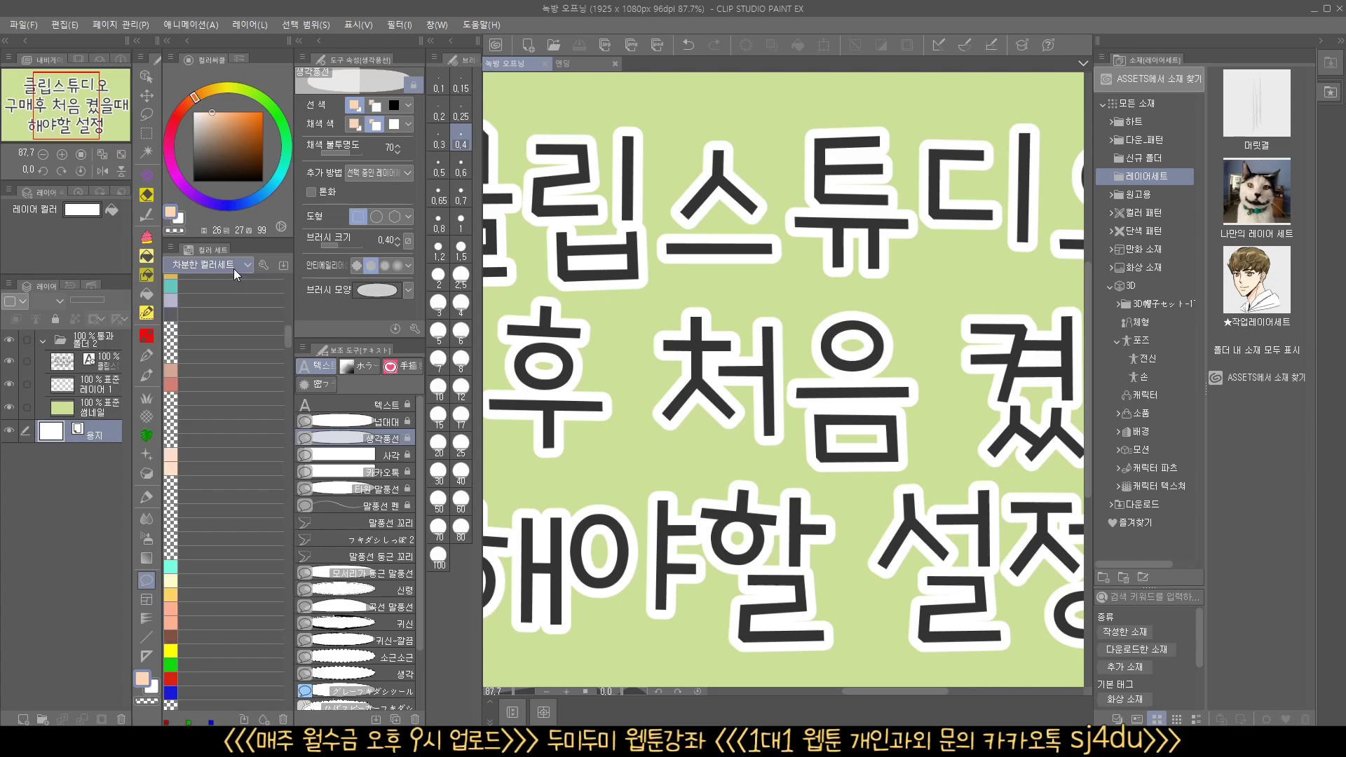
- Return the 컬러 세트 display from the list to 사이즈 지정 중 and widen the column holding the color palettes
left_click(171, 248)
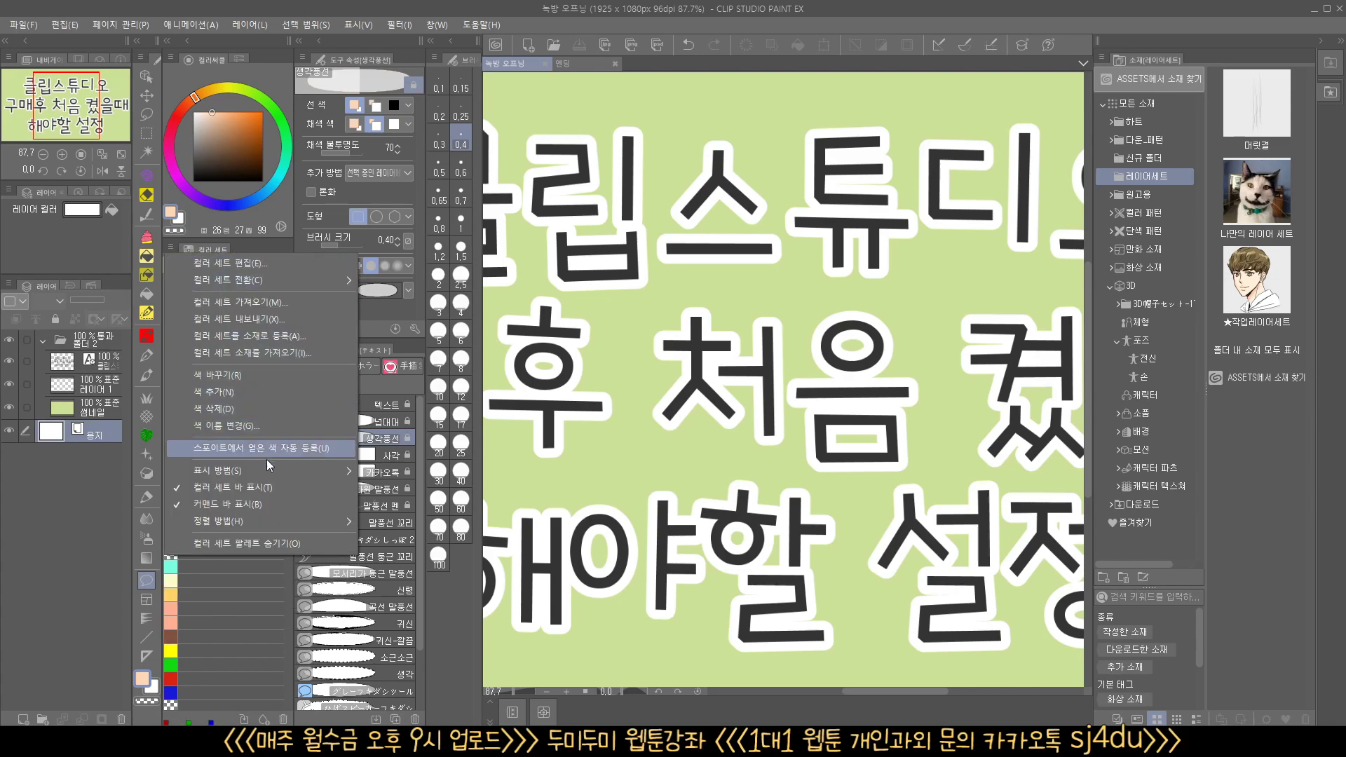
mouse_move(270, 469)
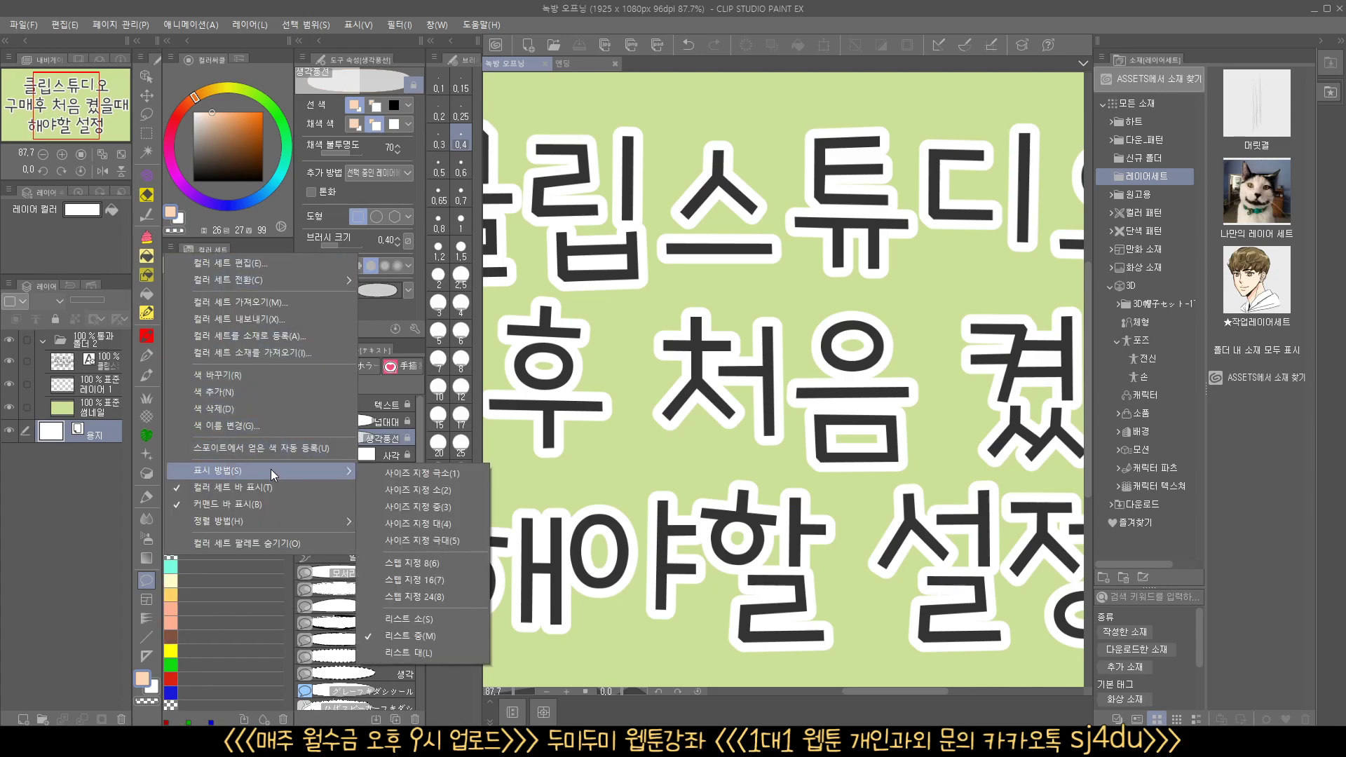
left_click(435, 507)
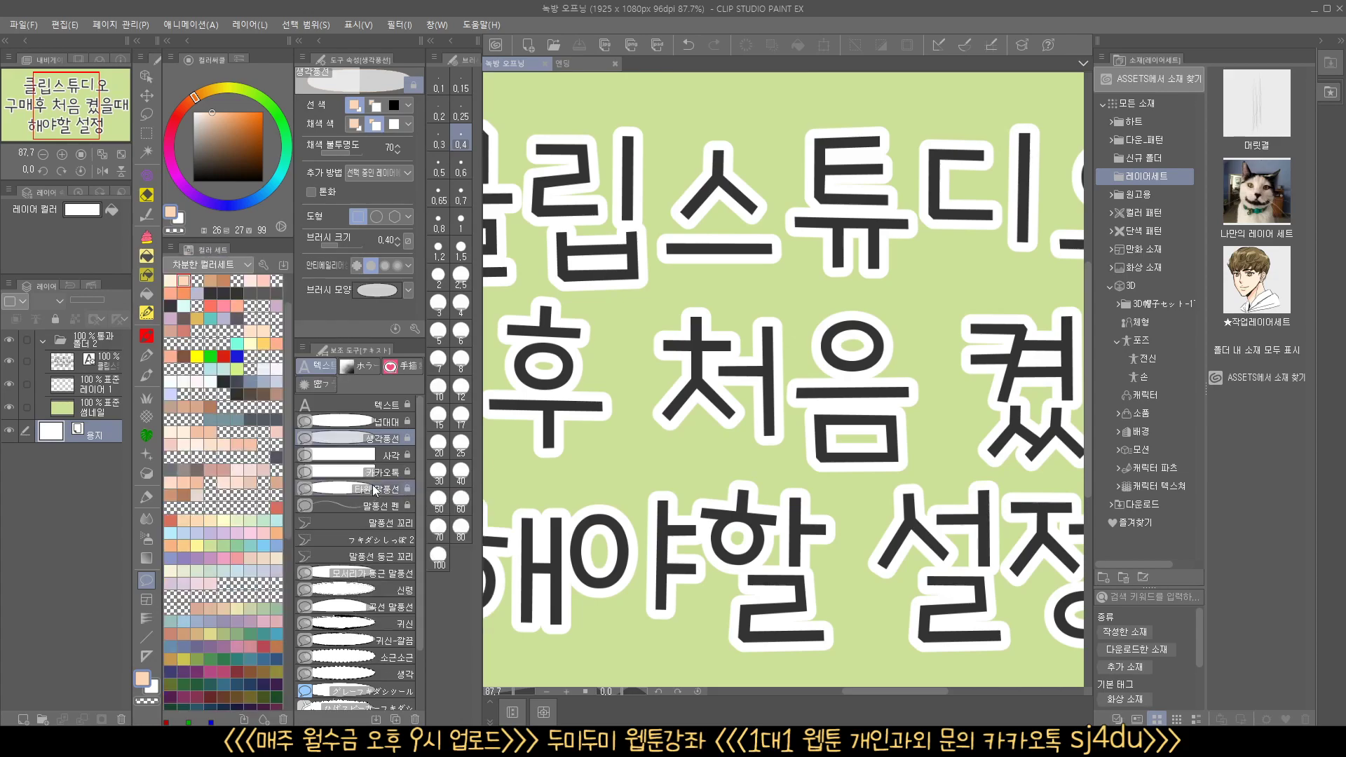
left_click_drag(319, 446, 333, 473)
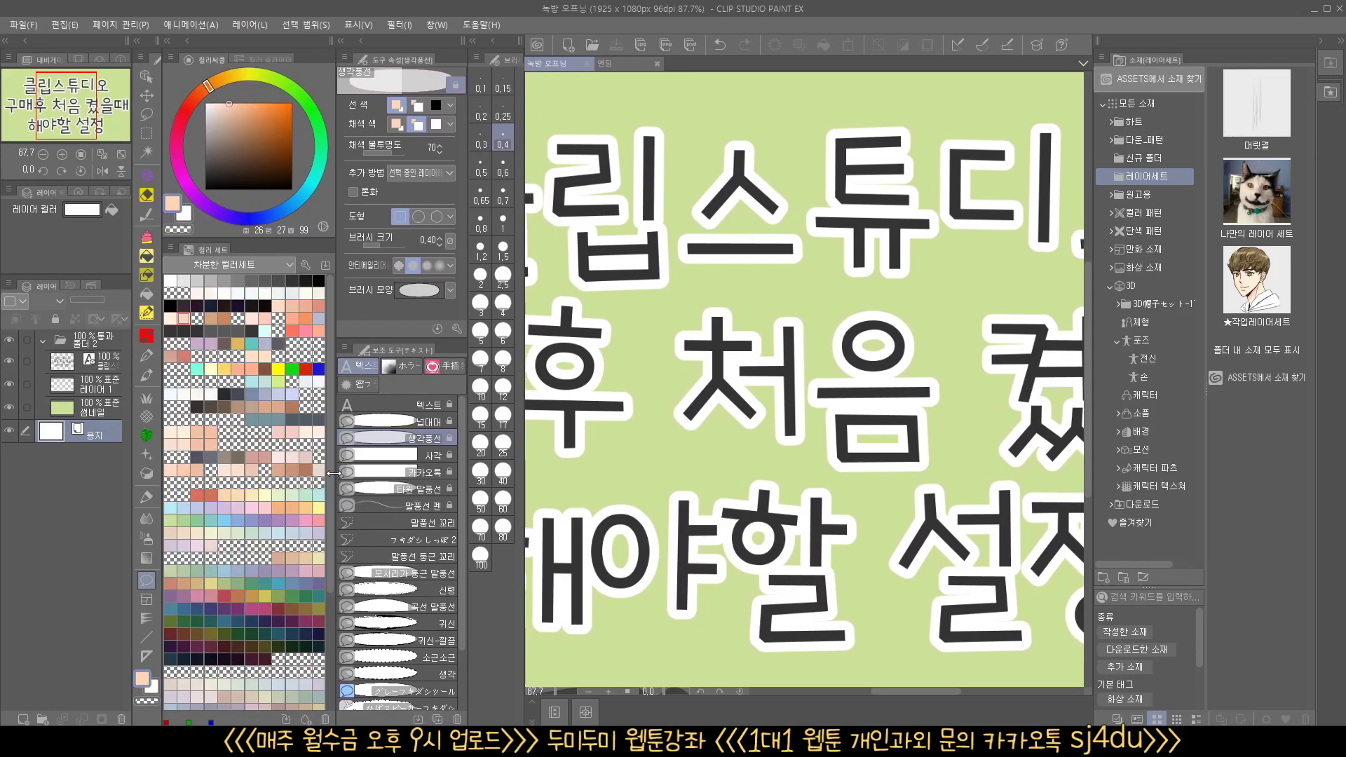
- Set the 컬러 세트 palette's display method to 사이즈 지정 소
left_click(174, 246)
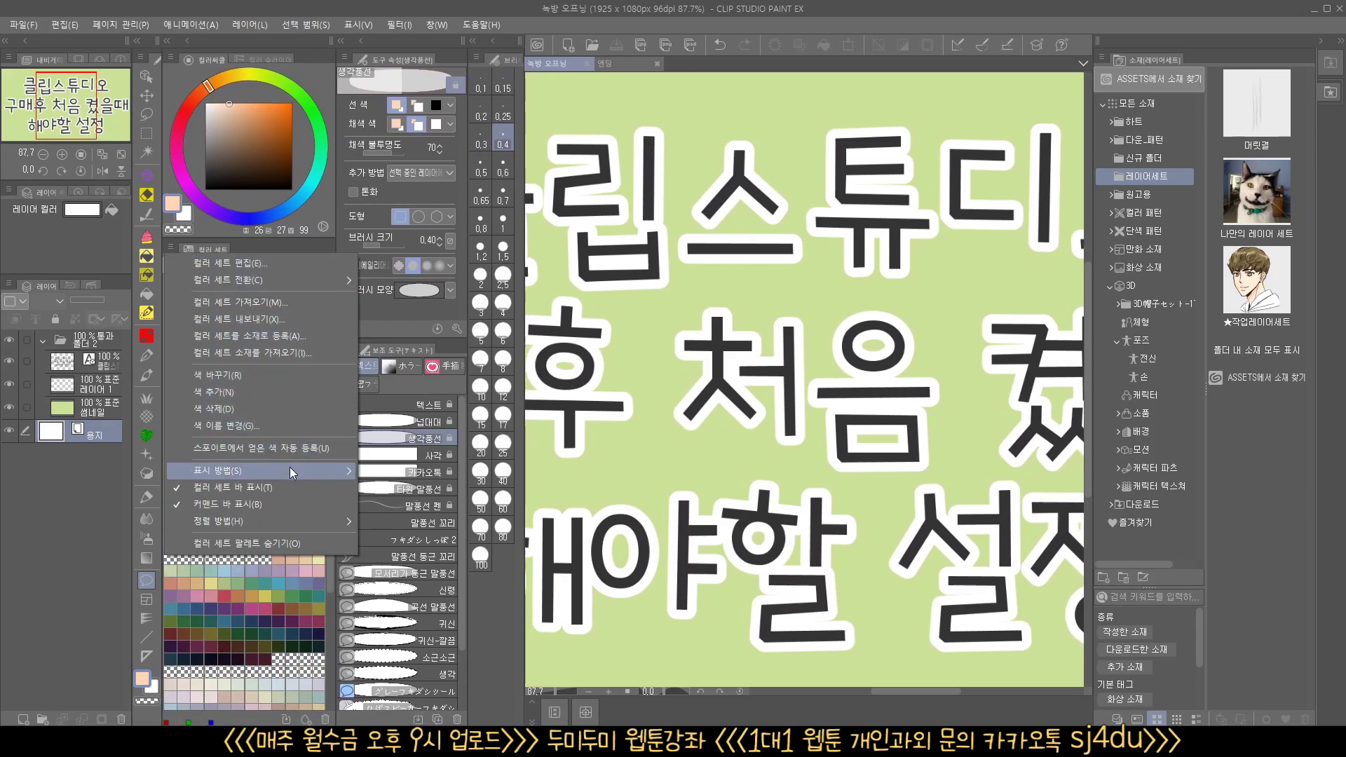
mouse_move(304, 469)
left_click(419, 490)
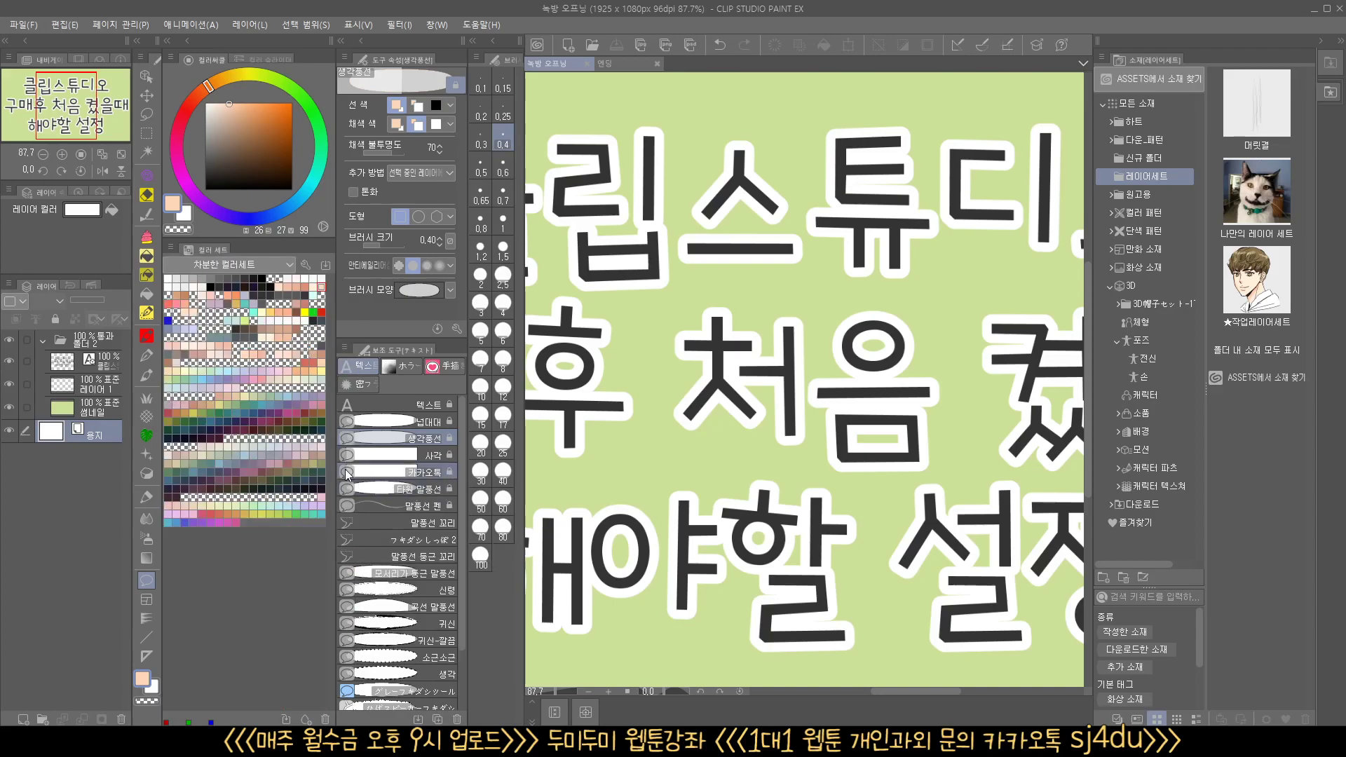
- Narrow the column holding the color wheel and 컬러 세트 palettes so the swatches fill its width
left_click(168, 247)
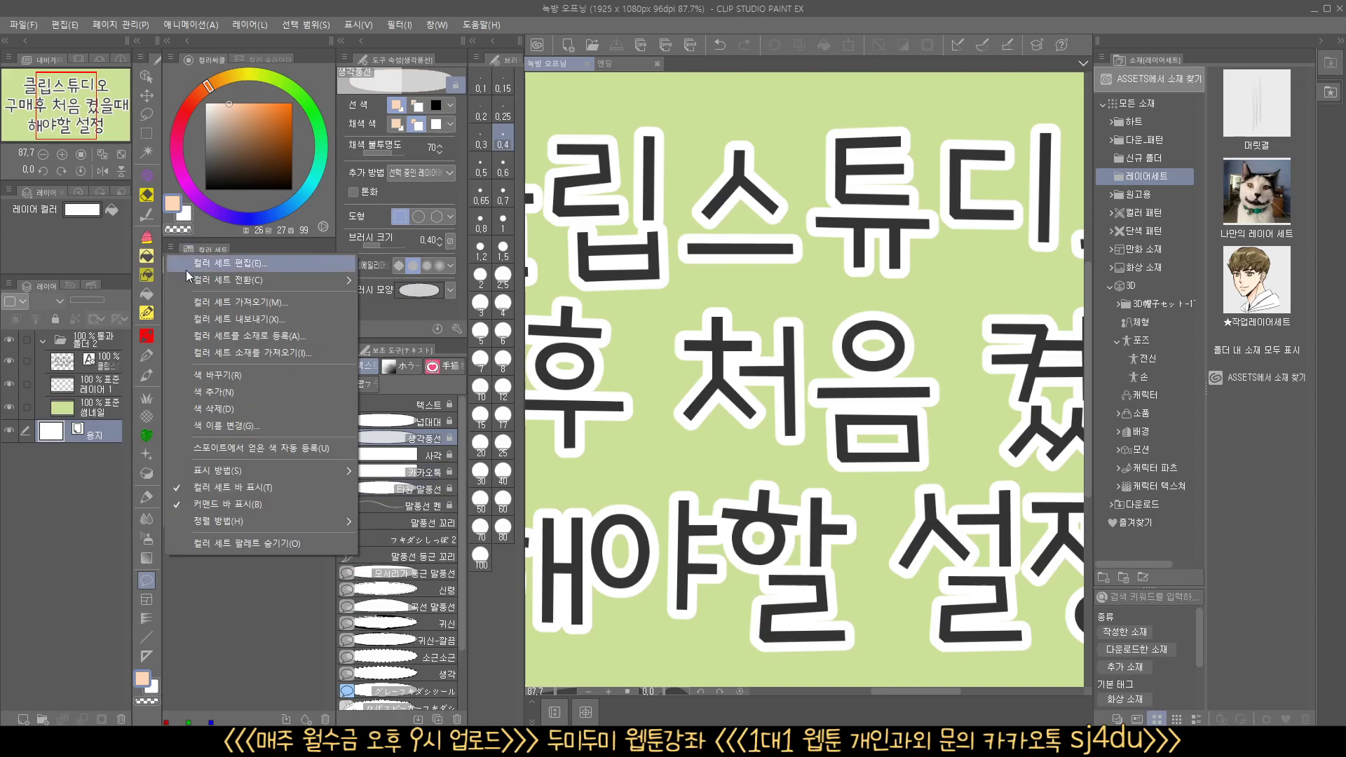
left_click(305, 252)
mouse_move(337, 267)
left_mouse_down()
mouse_move(270, 257)
mouse_move(299, 258)
left_mouse_up()
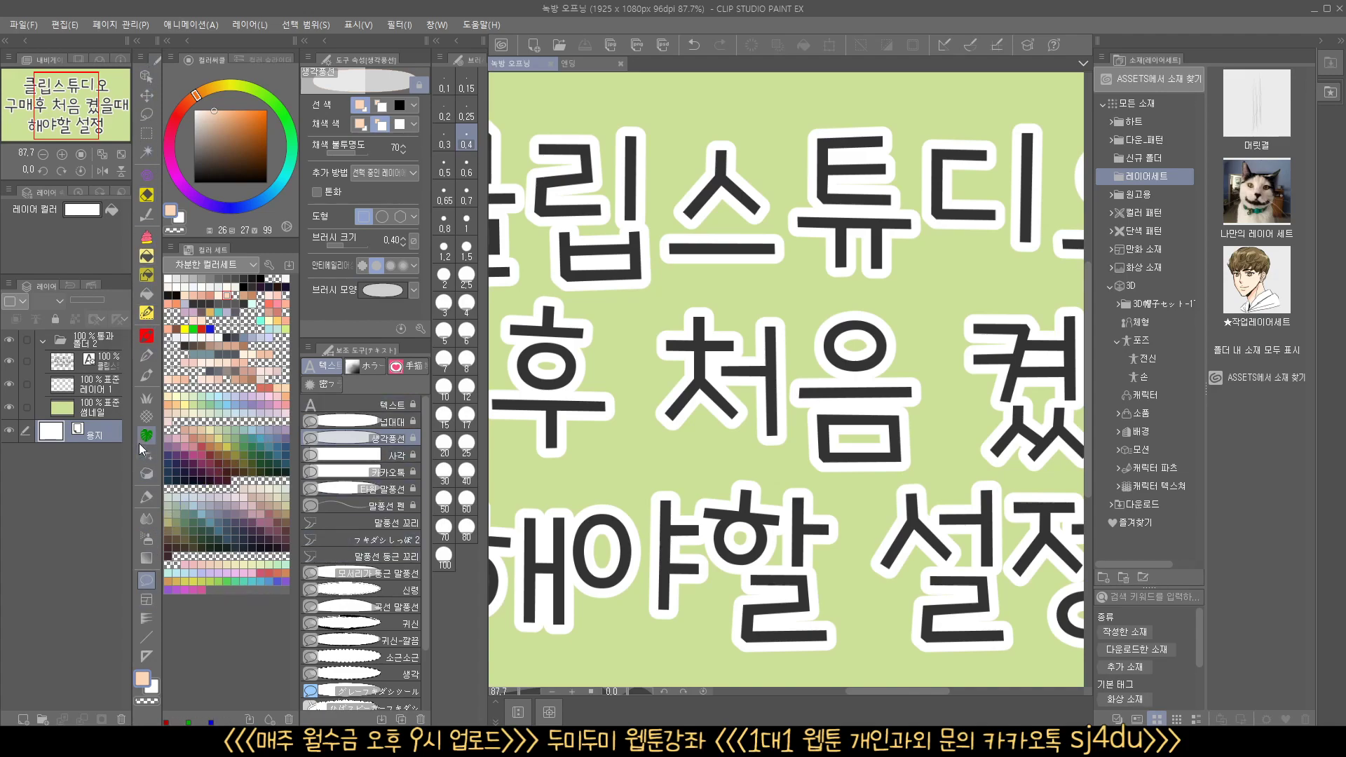
- Browse the decoration tool's dotted, lace, pattern and ニット brush groups, then the nature tool's 꽃 group
left_click(145, 419)
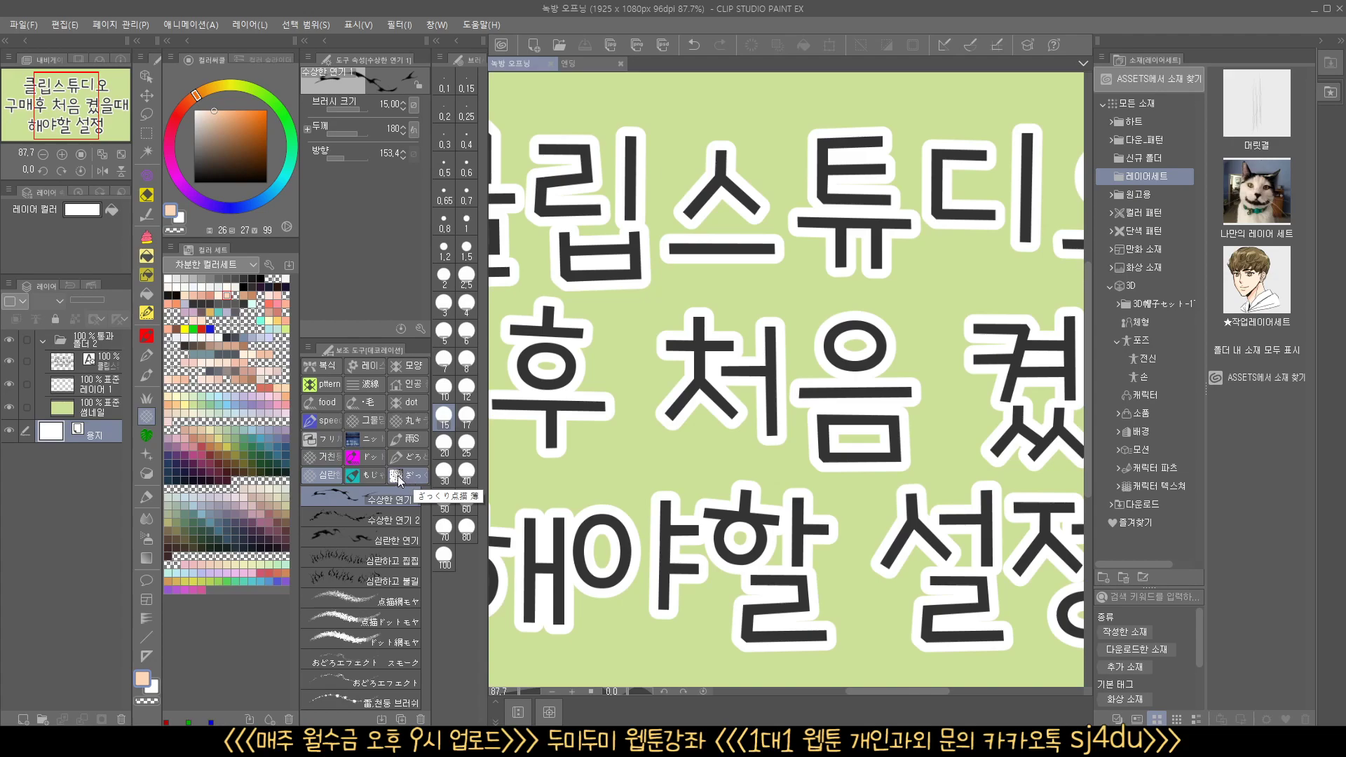
left_click(407, 475)
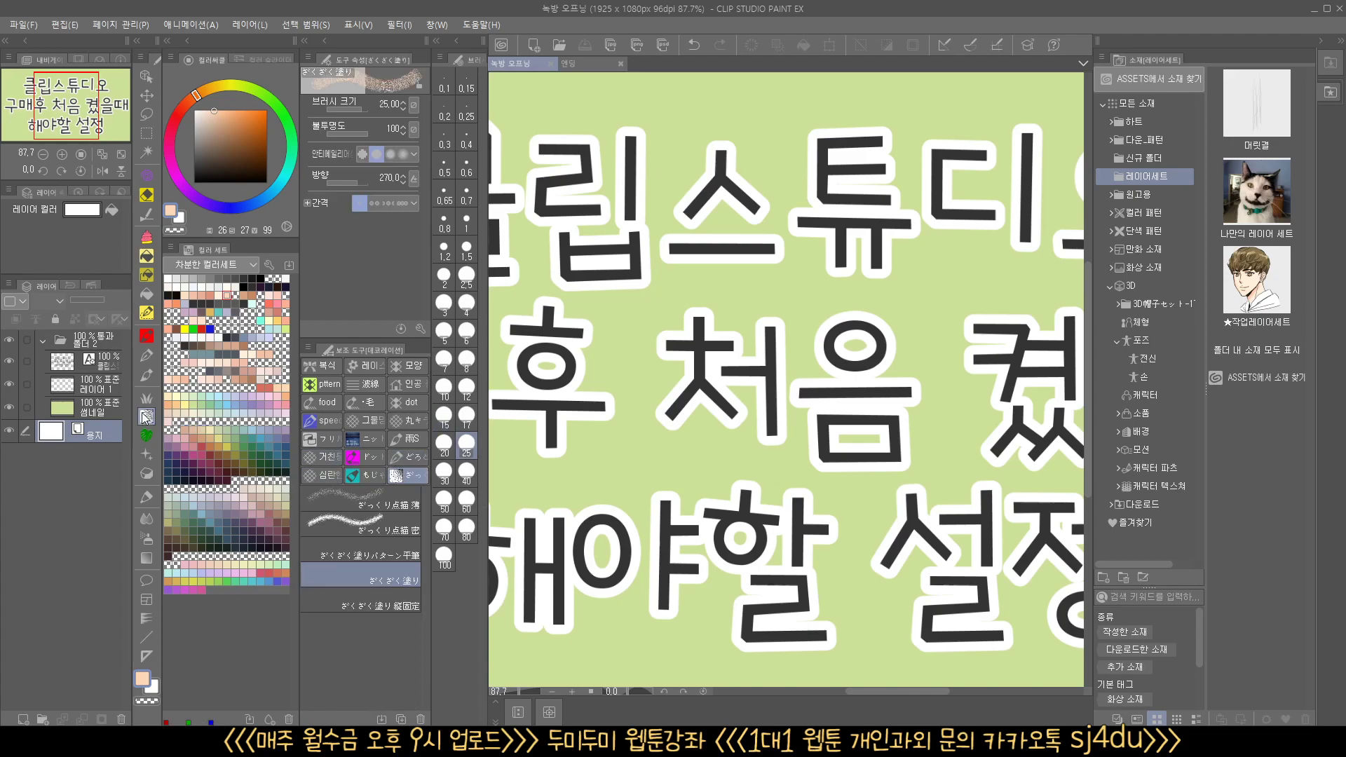
left_click(360, 368)
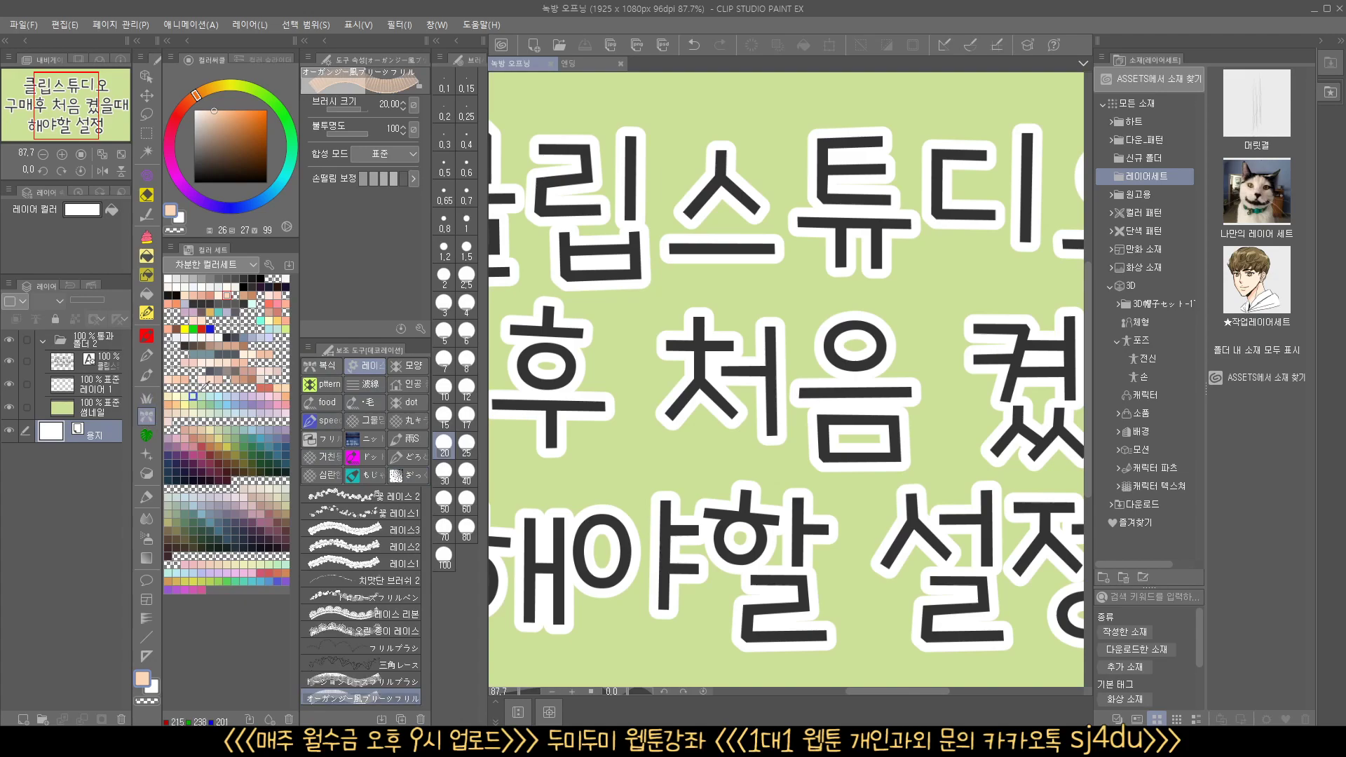
left_click(325, 386)
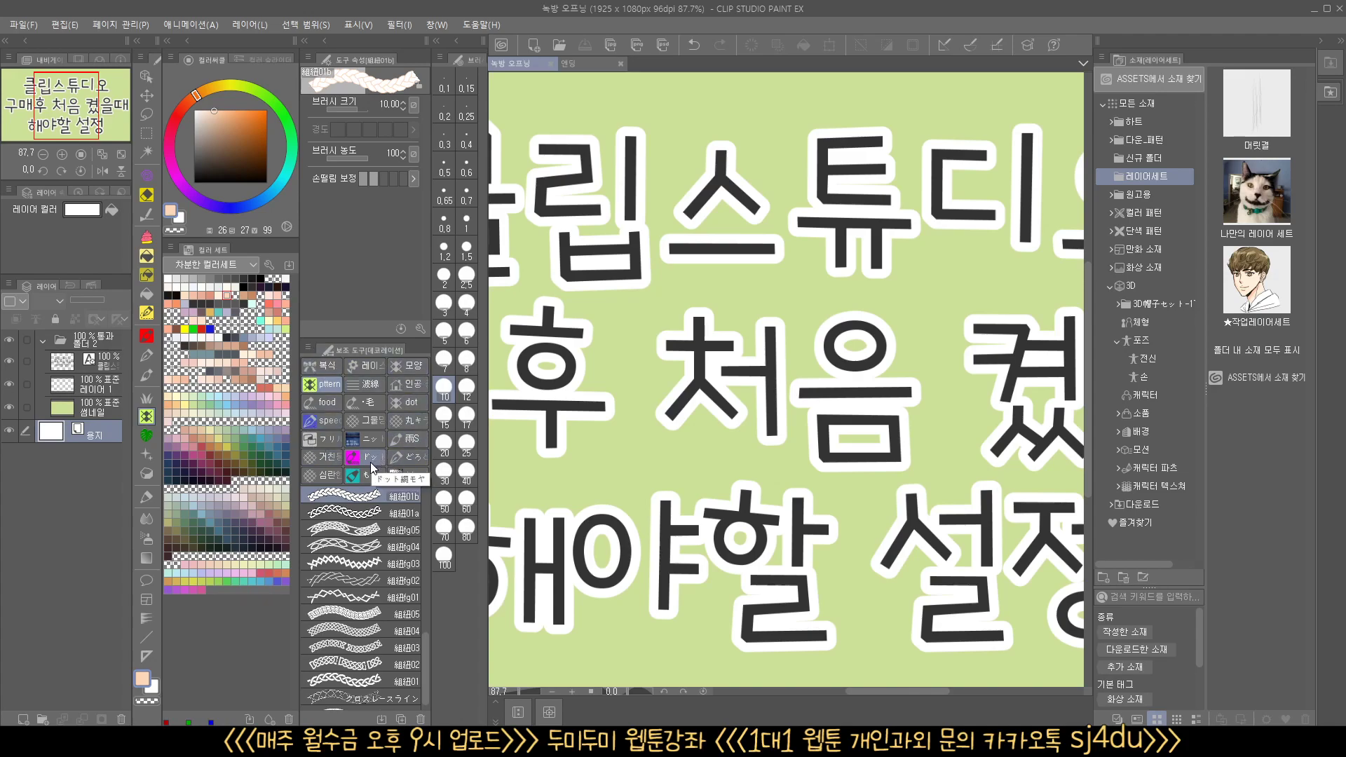
left_click(379, 513)
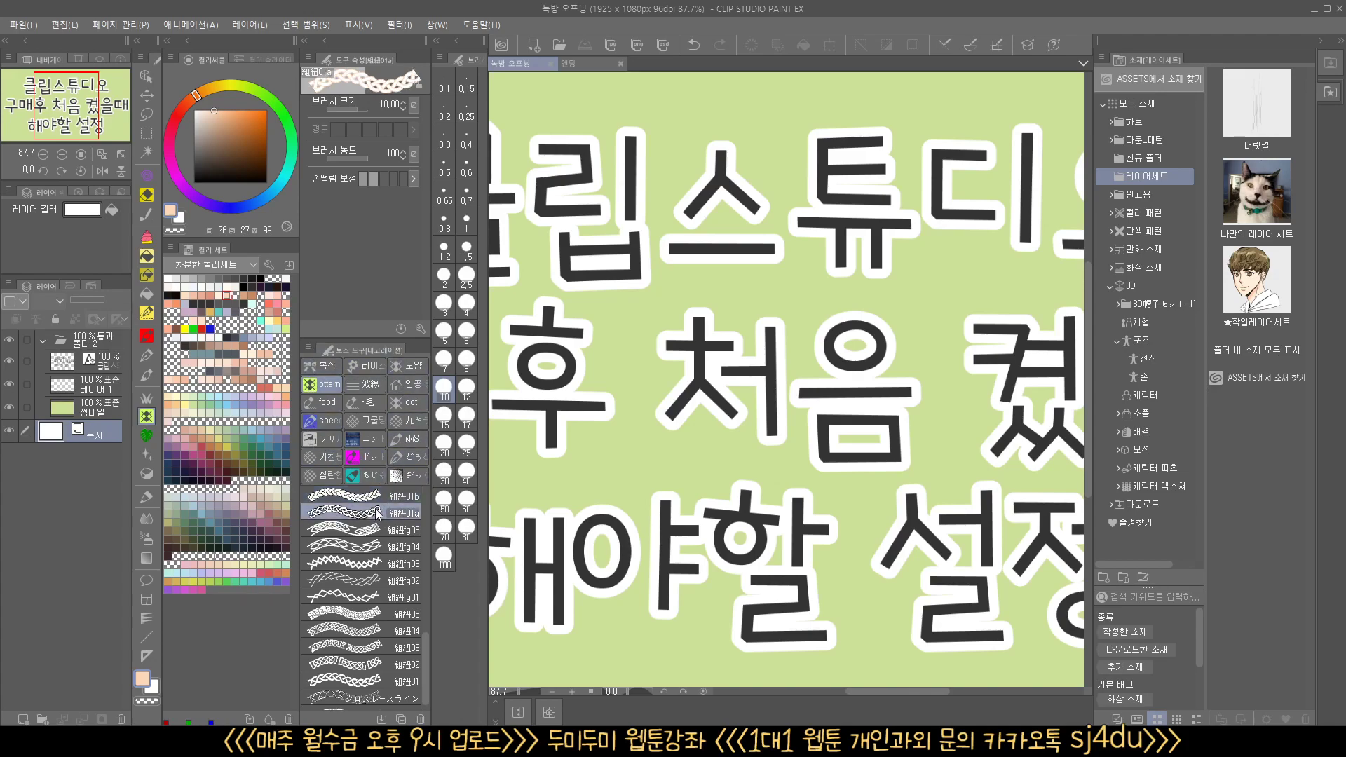
left_click(365, 438)
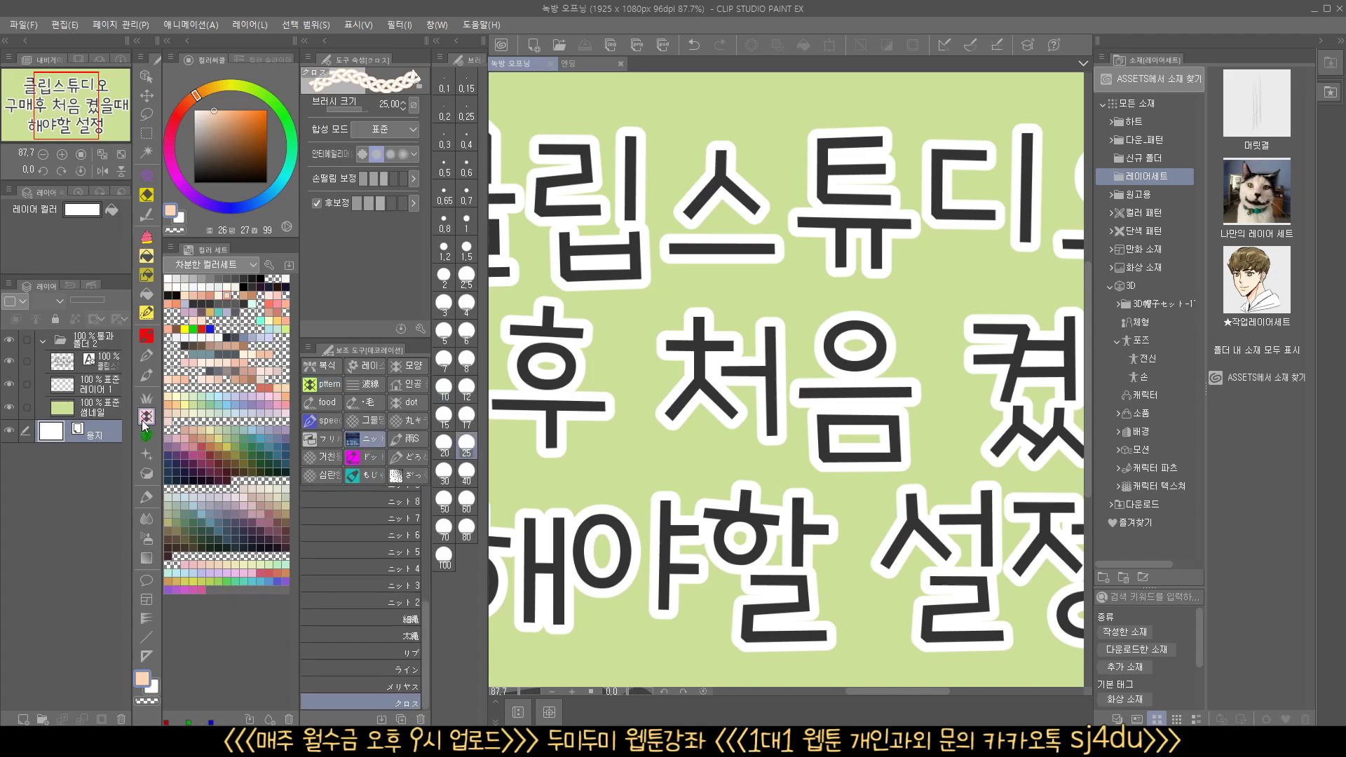
left_click(370, 501)
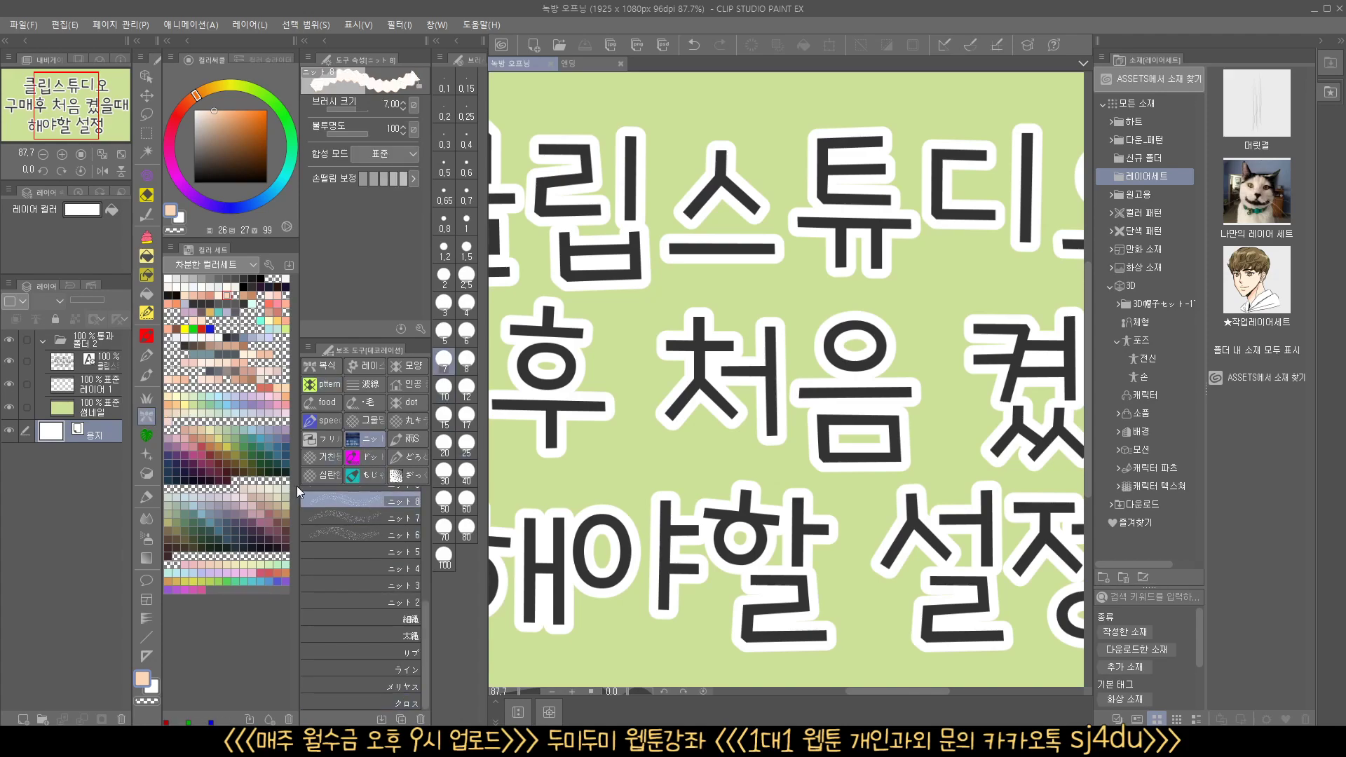
left_click(146, 397)
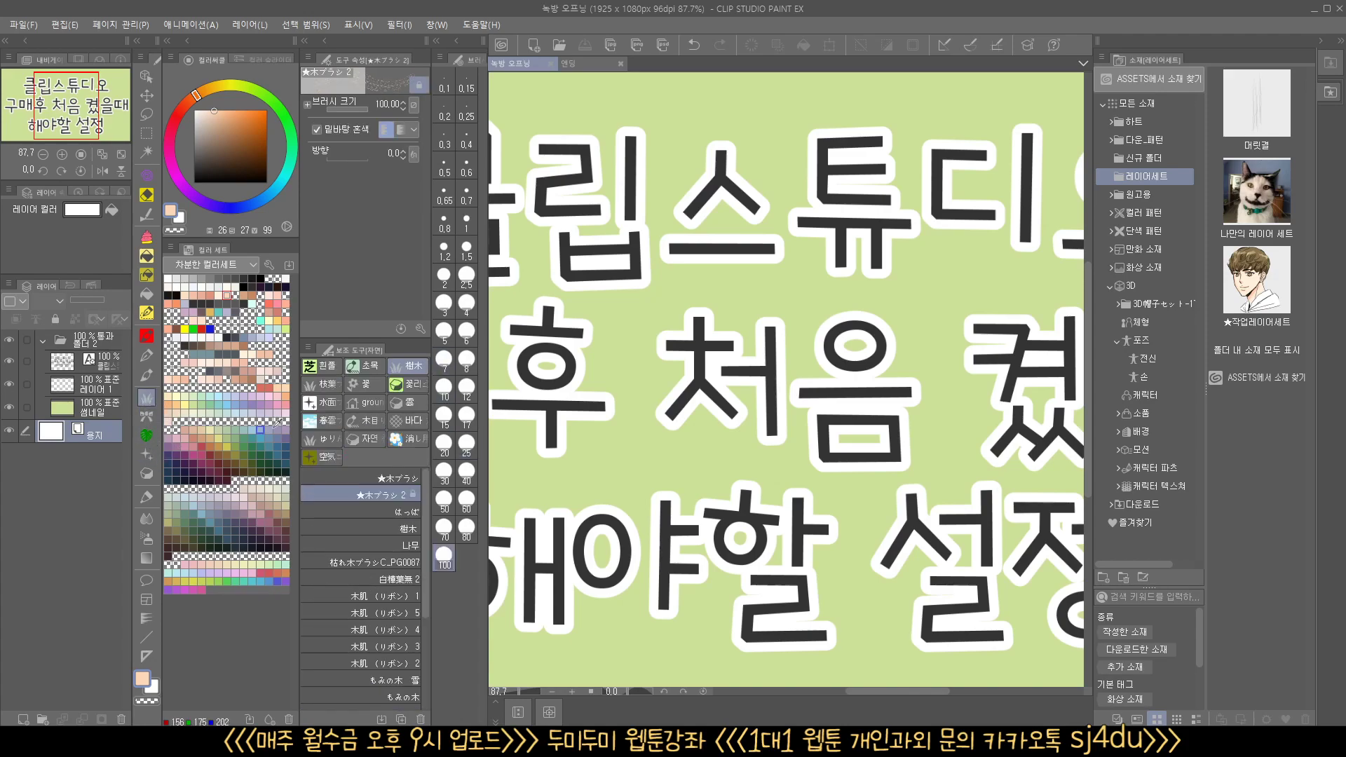
left_click(360, 387)
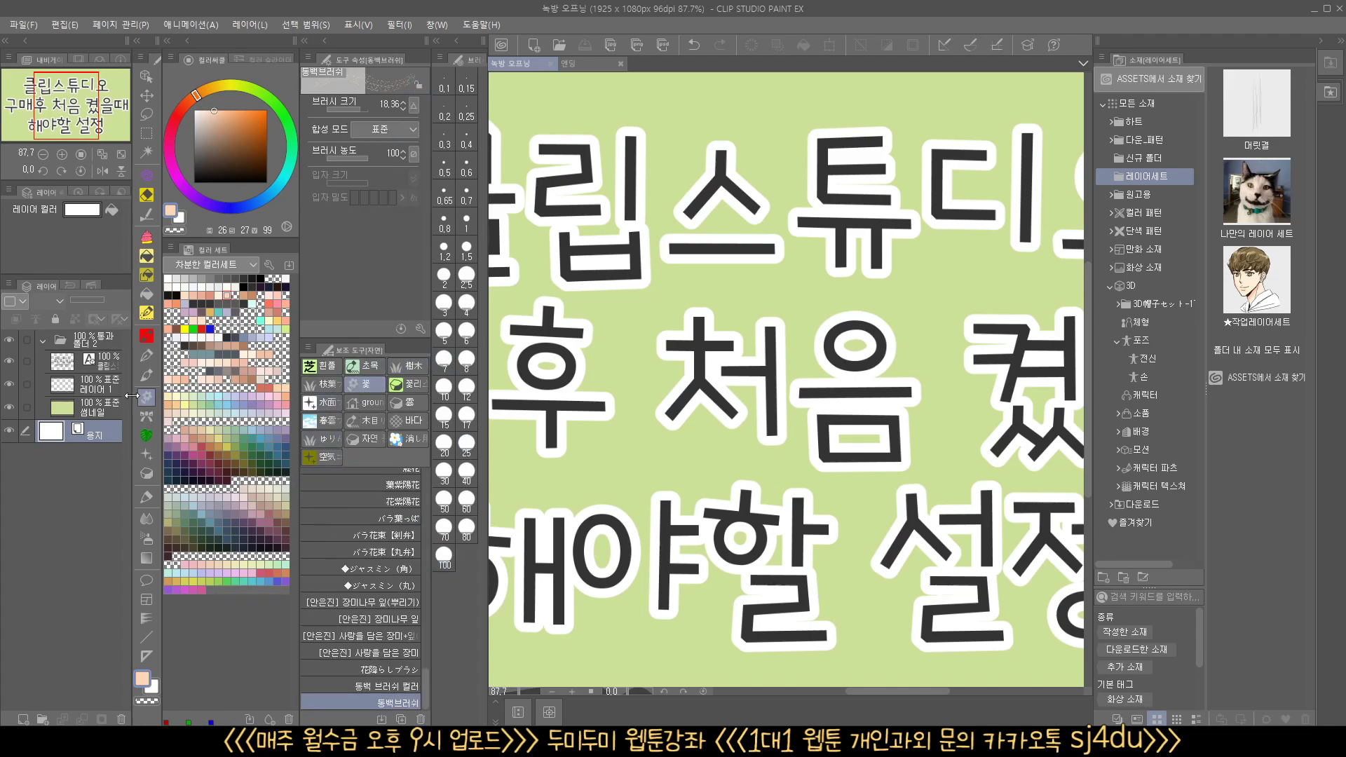
- Look through the figure tool's 직접 그리기 sub tools, including 직사각형, 타원, ベジェ曲線, 올가미 채색 and 다각형
left_click(149, 637)
left_click(333, 385)
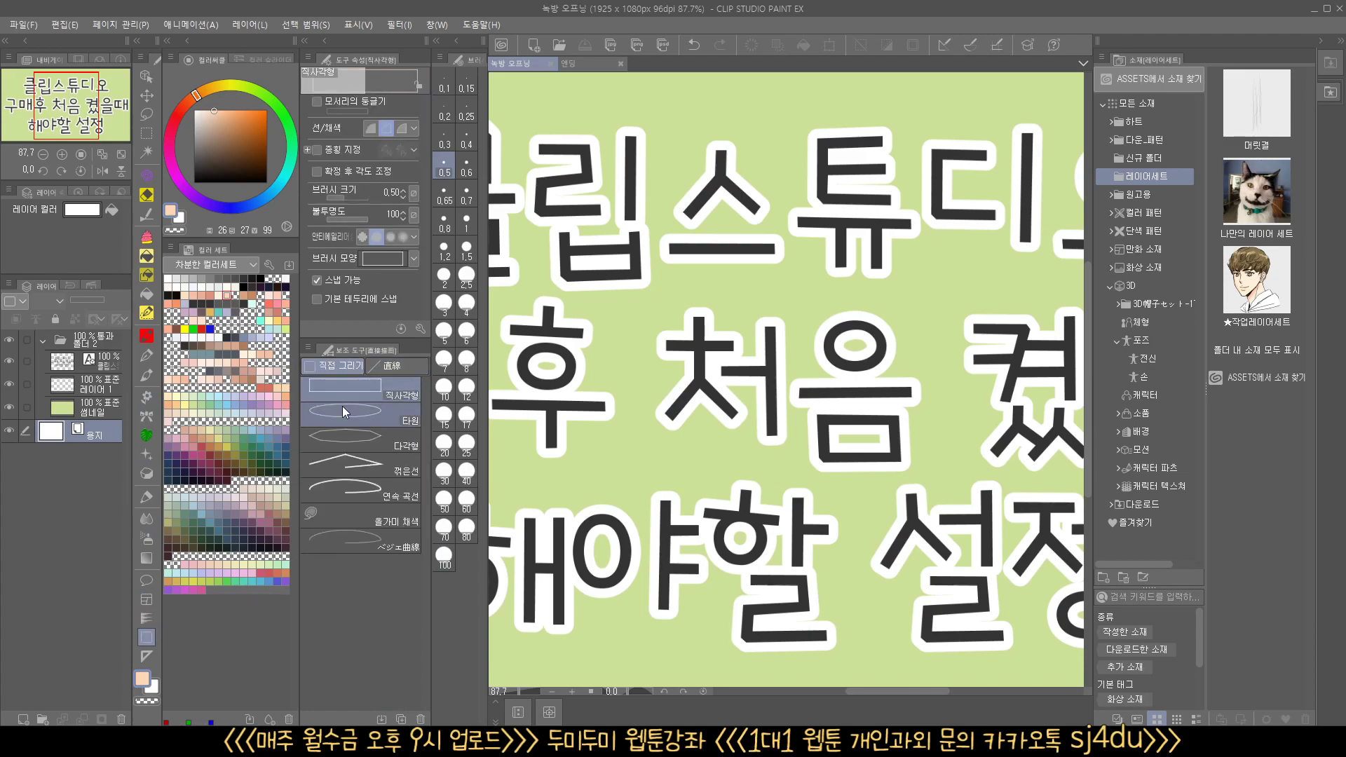
left_click(343, 409)
left_click(326, 550)
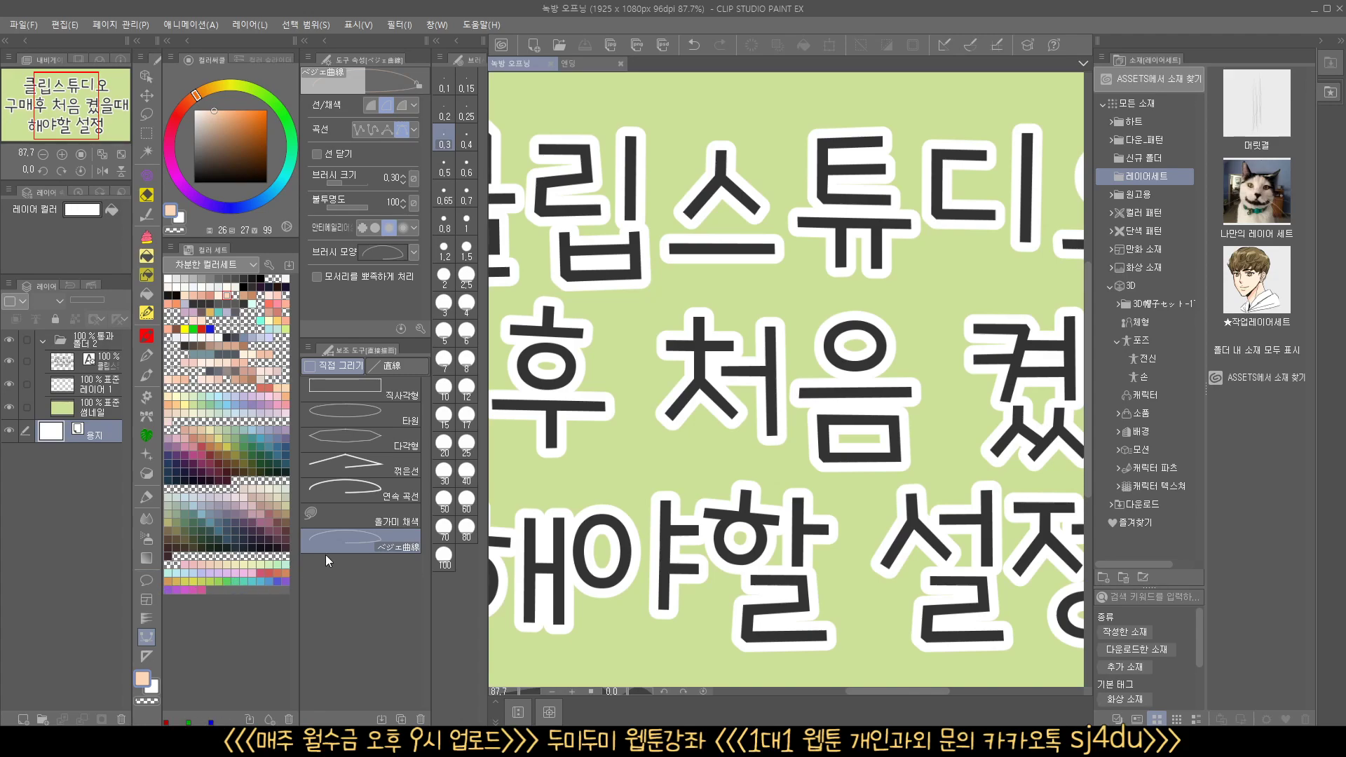
left_click(331, 519)
left_click(355, 440)
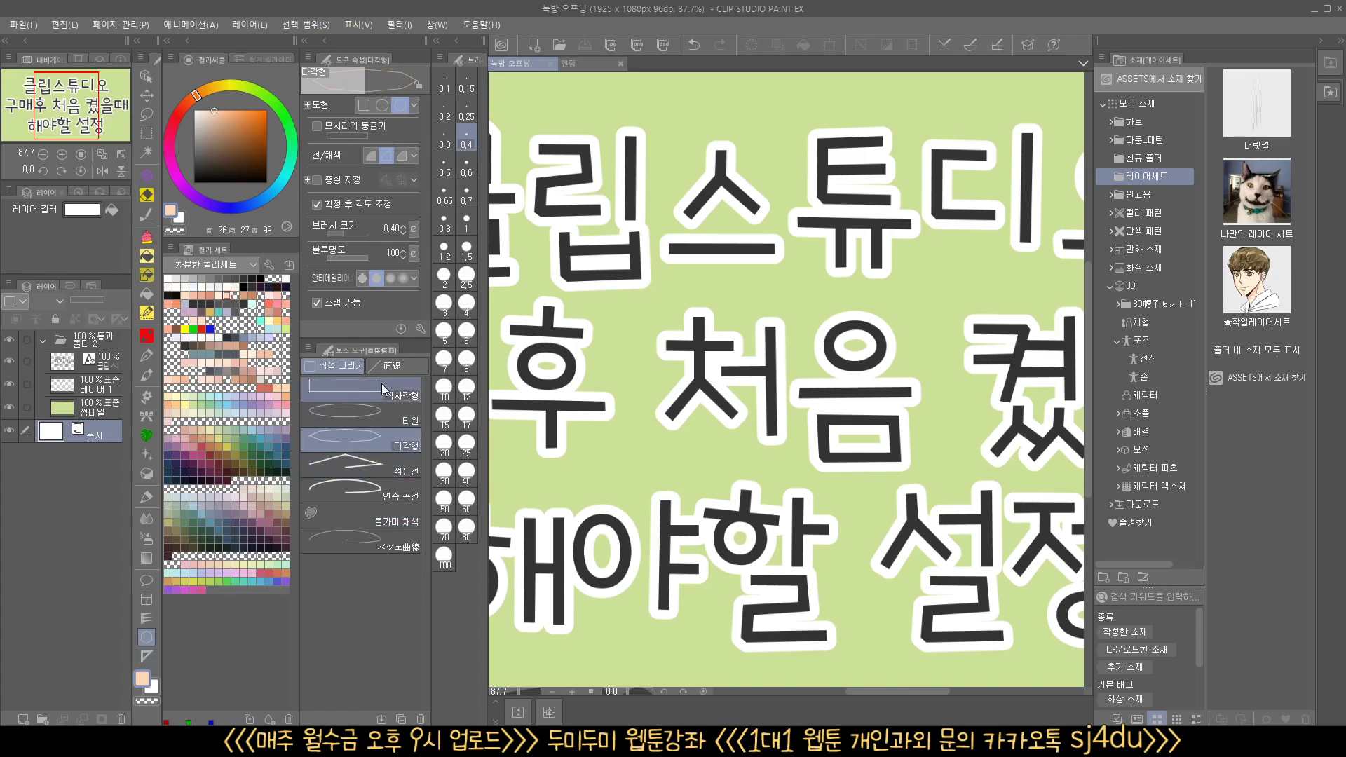
- Check the line sub tools in the 直線 group, including 虹曲線, and return to 직사각형 in the 직접 그리기 group
left_click(391, 365)
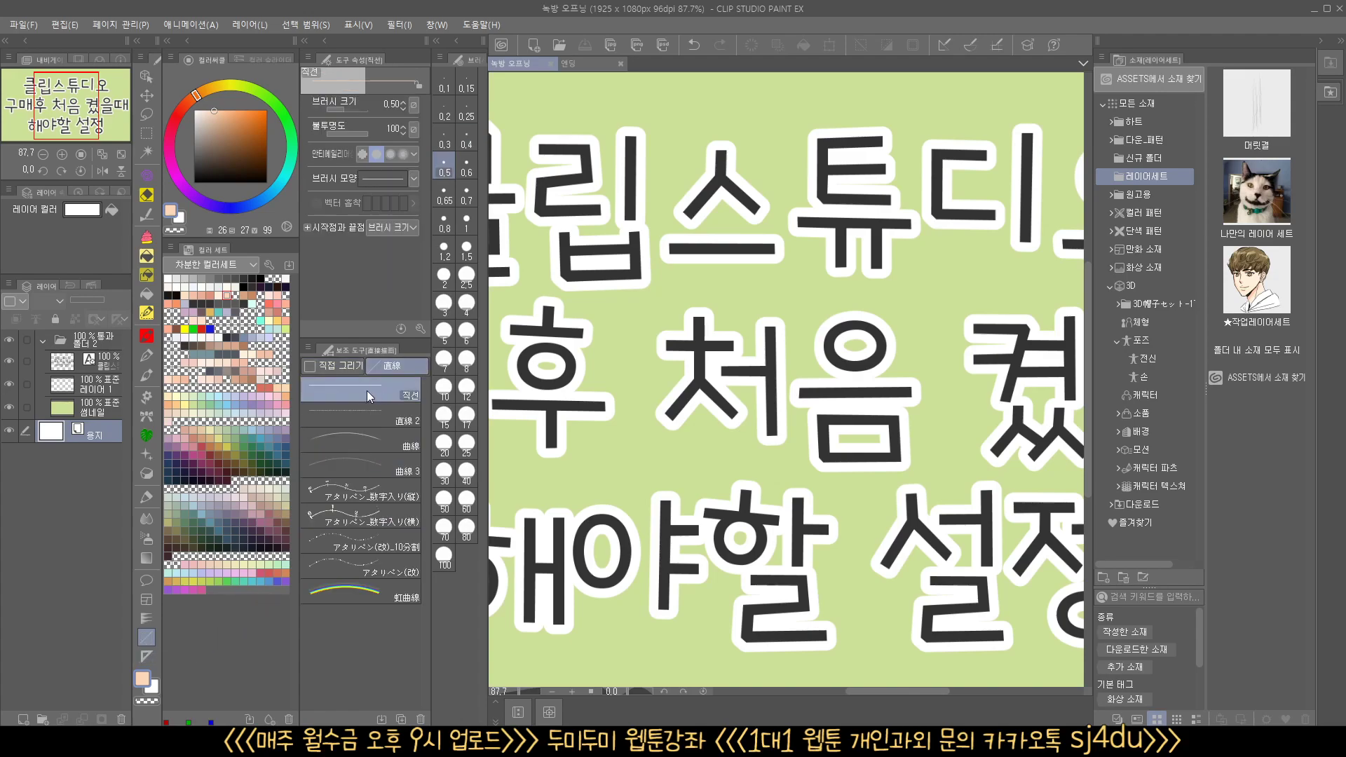
left_click(333, 594)
left_click(333, 366)
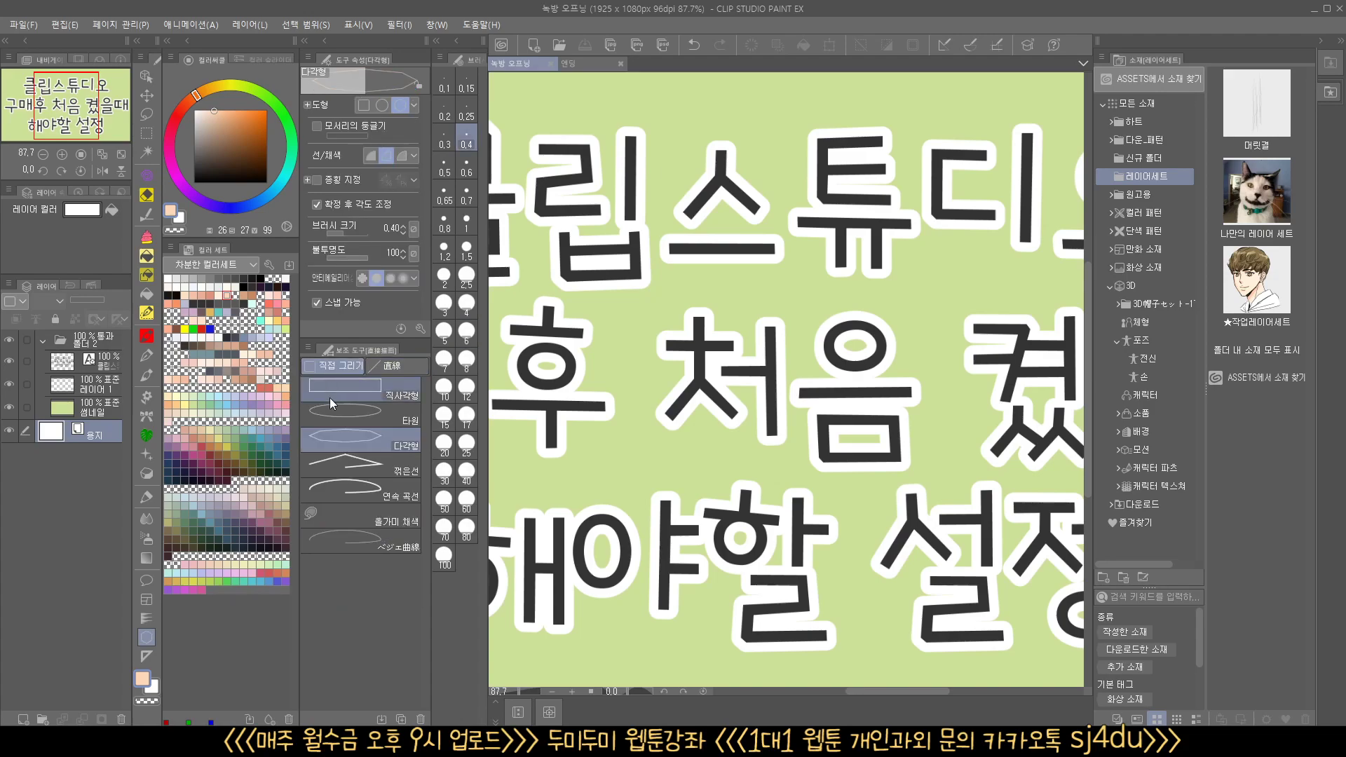
left_click(329, 393)
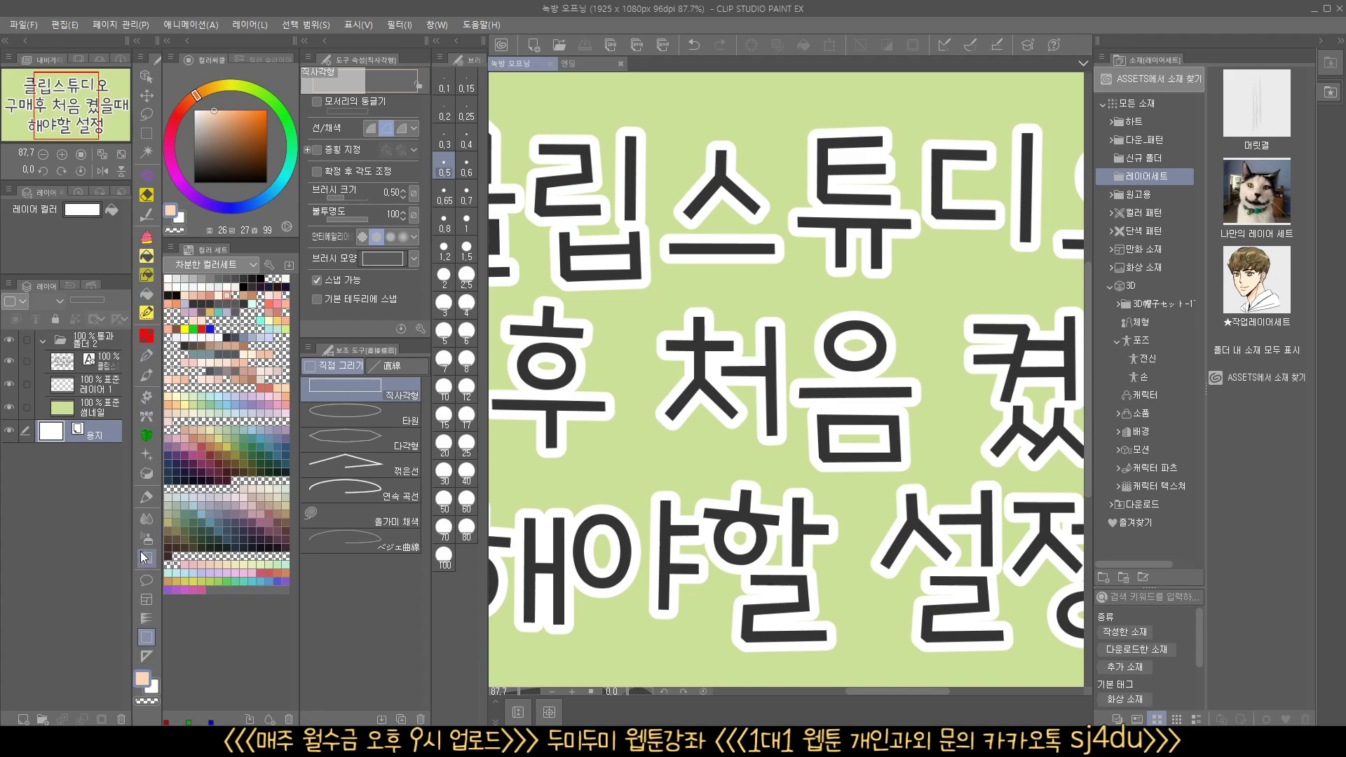
- Separate the 직선 sub tool from the 直線 group as its own tool and compare it with the original tool
left_click(373, 370)
left_click_drag(355, 393, 149, 610)
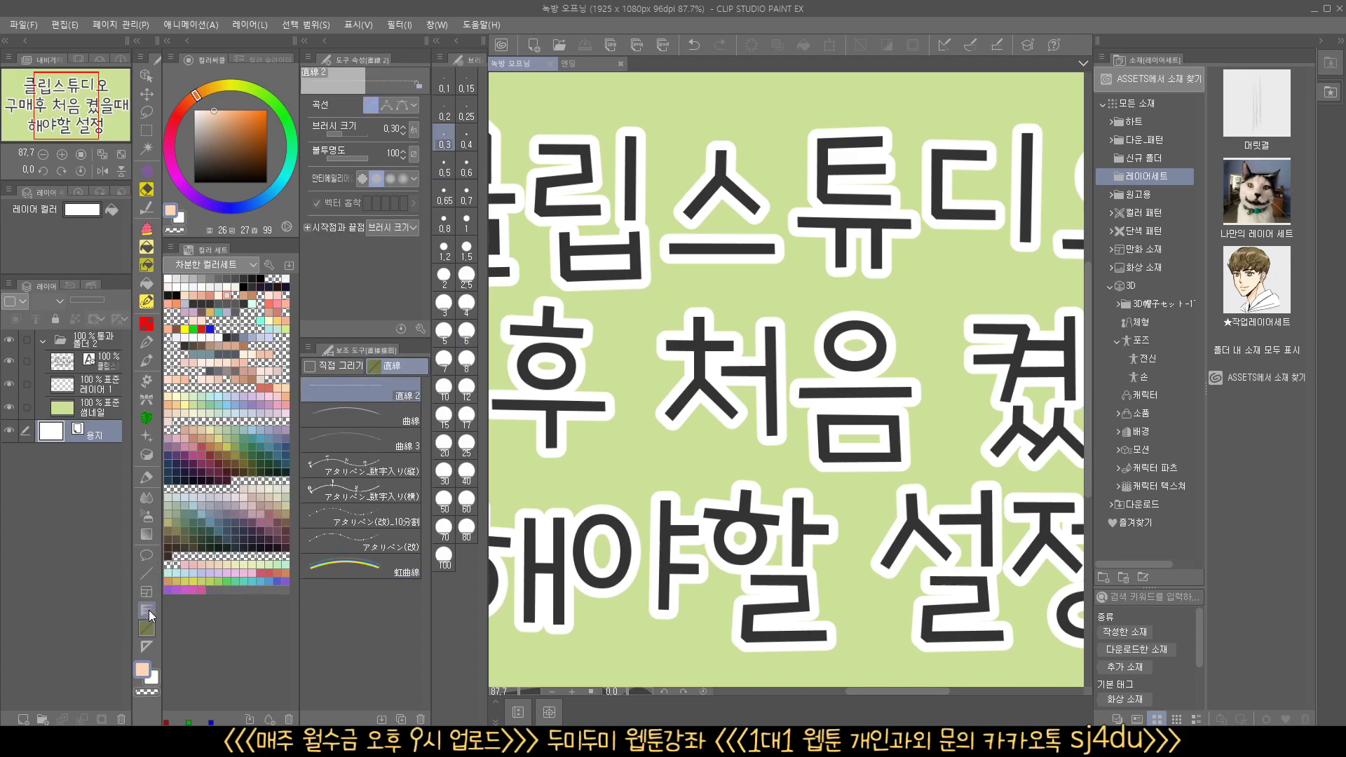
left_click(145, 577)
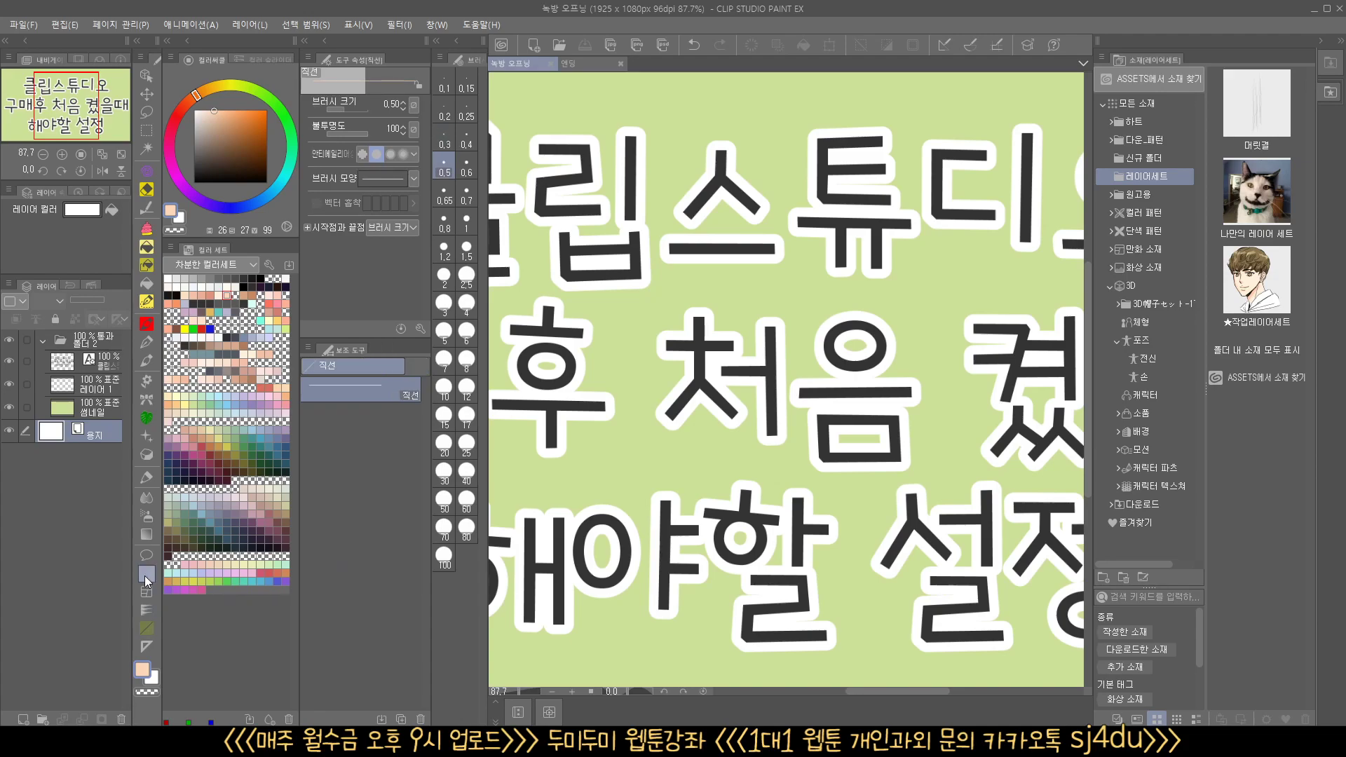
left_click(147, 630)
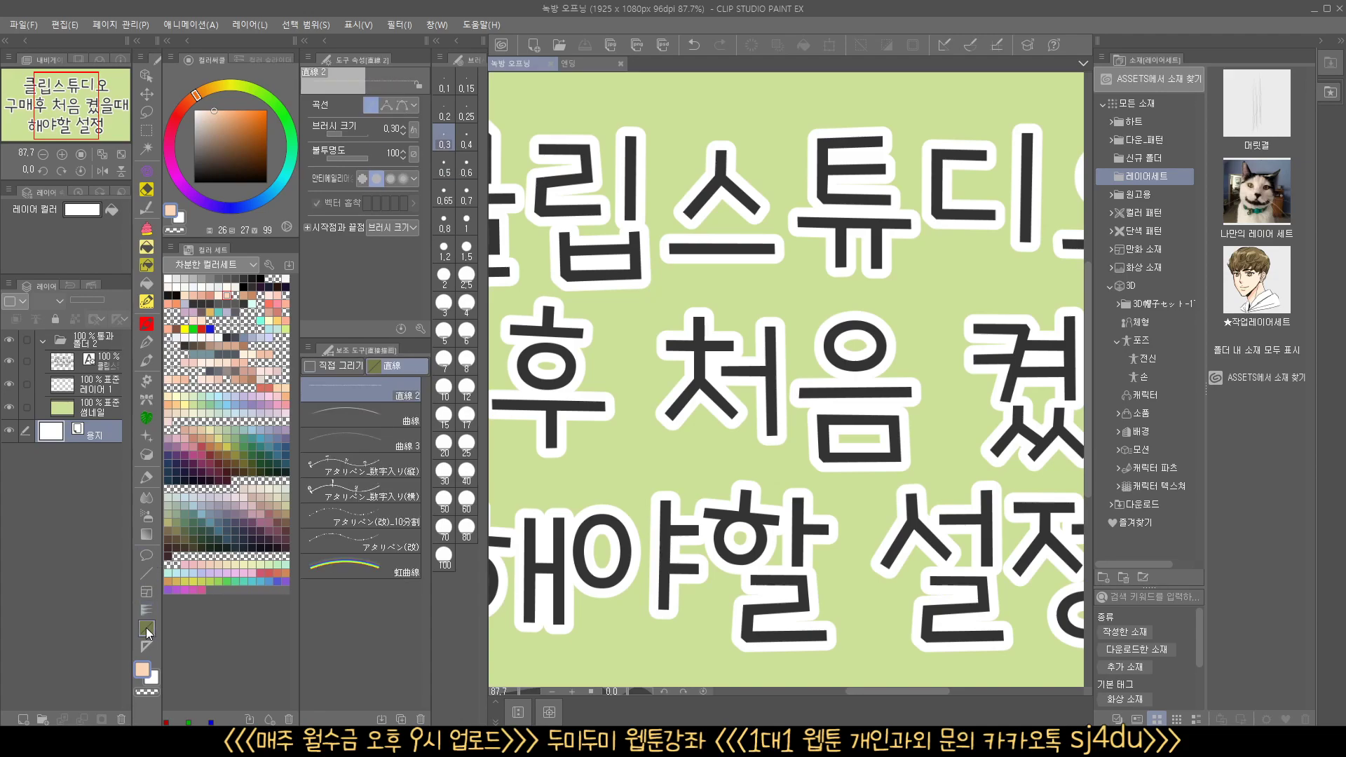
- Return the 직선 sub tool to the head of the 直線 group and move 虹曲線 above the アタリペン sub tools
left_click(144, 577)
left_click_drag(334, 405, 147, 636)
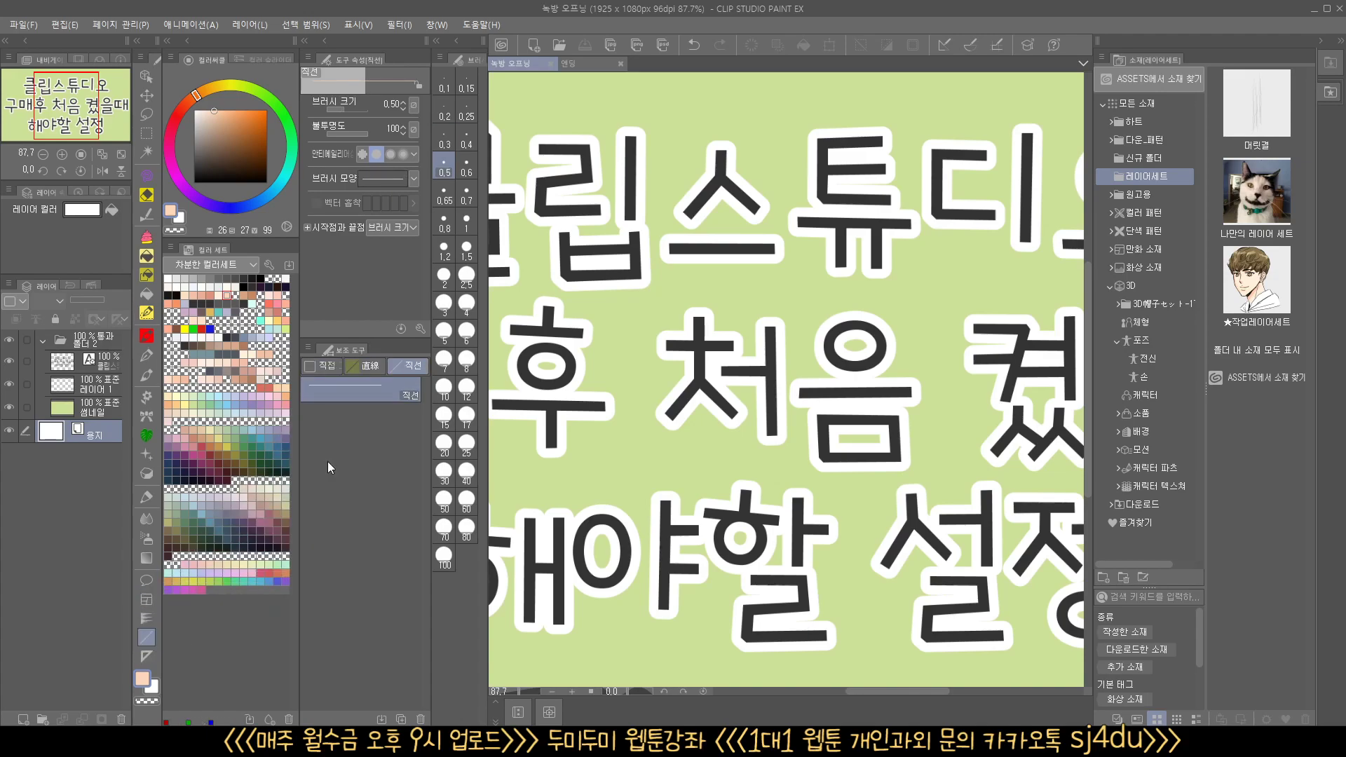
left_click_drag(410, 370, 361, 362)
left_click_drag(341, 588, 352, 380)
left_click(352, 595)
mouse_move(350, 492)
left_mouse_down()
mouse_move(349, 444)
mouse_move(350, 498)
mouse_move(348, 481)
left_mouse_up()
- Delete the four アタリペン sub tools from the 直線 group
left_click(361, 516)
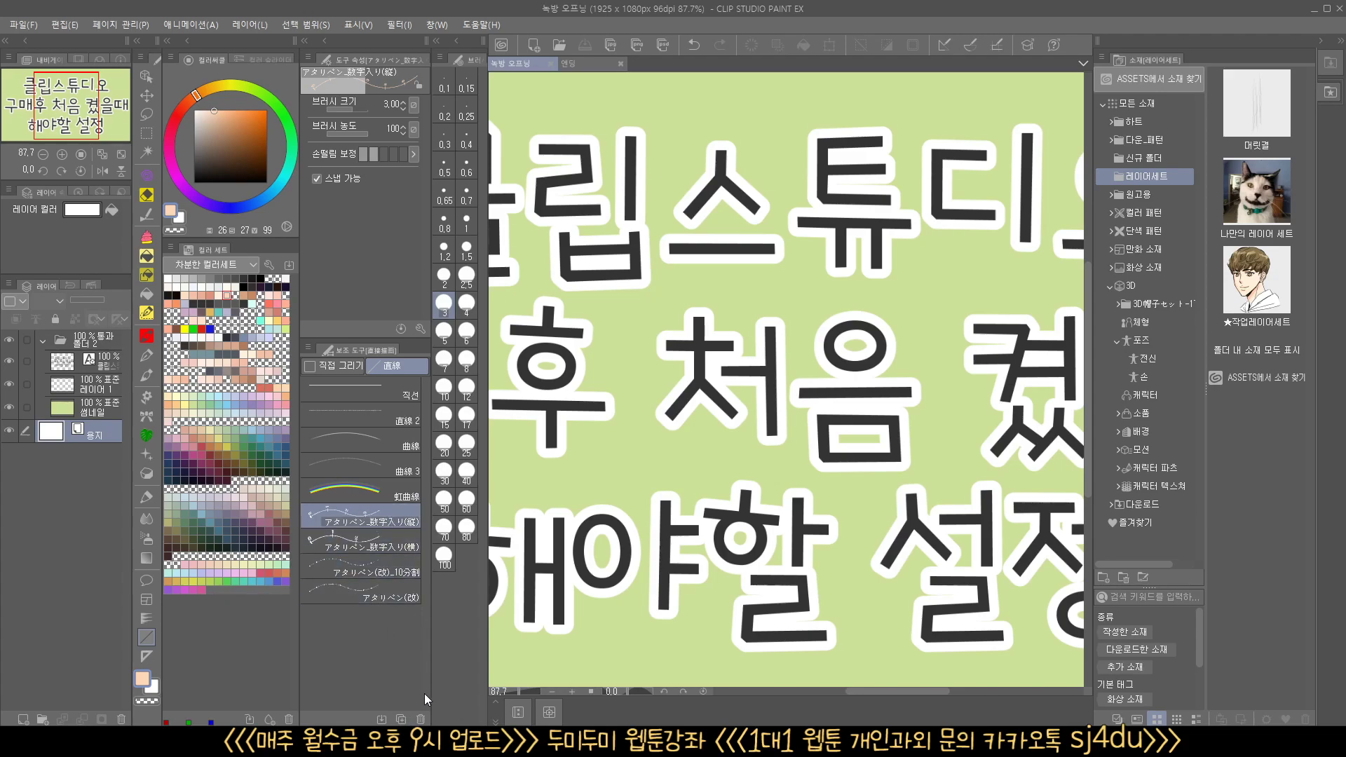
left_click(420, 719)
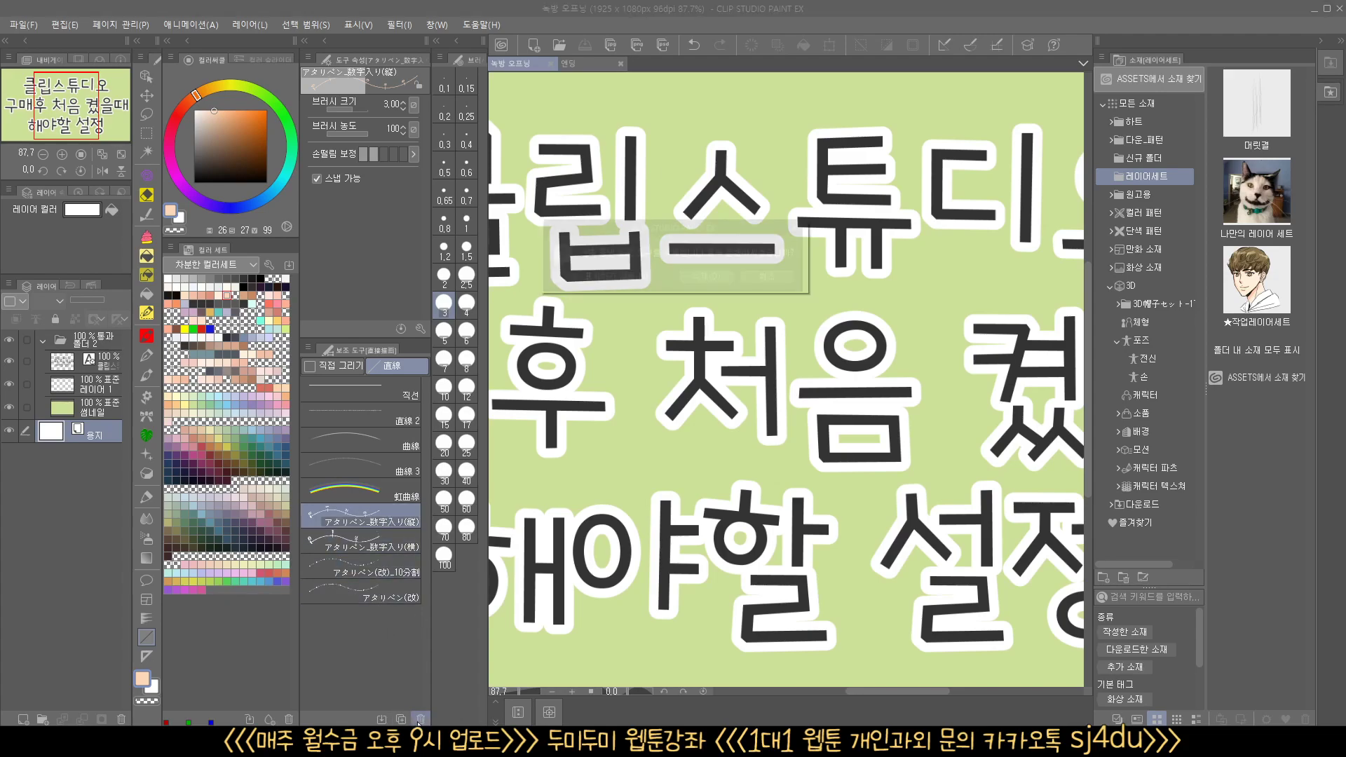
left_click(699, 278)
left_click(420, 719)
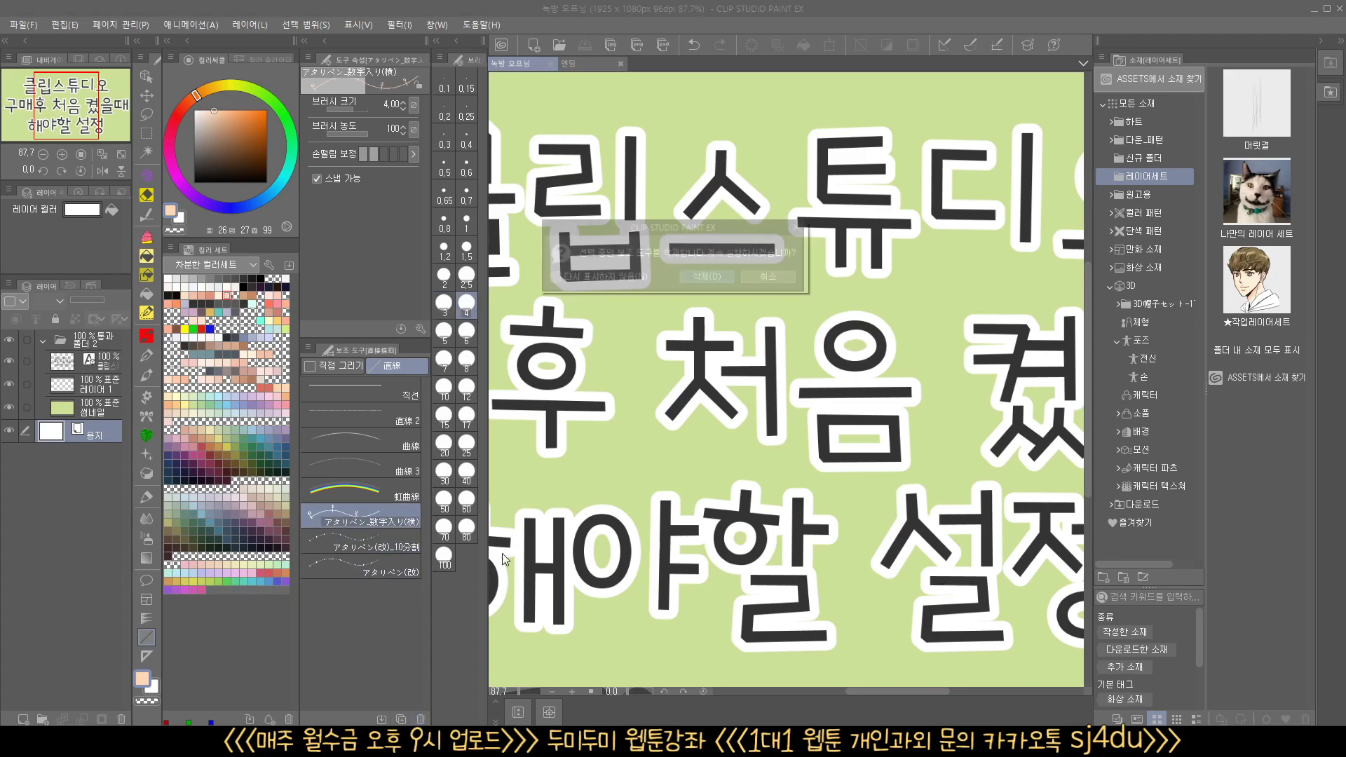
left_click(698, 280)
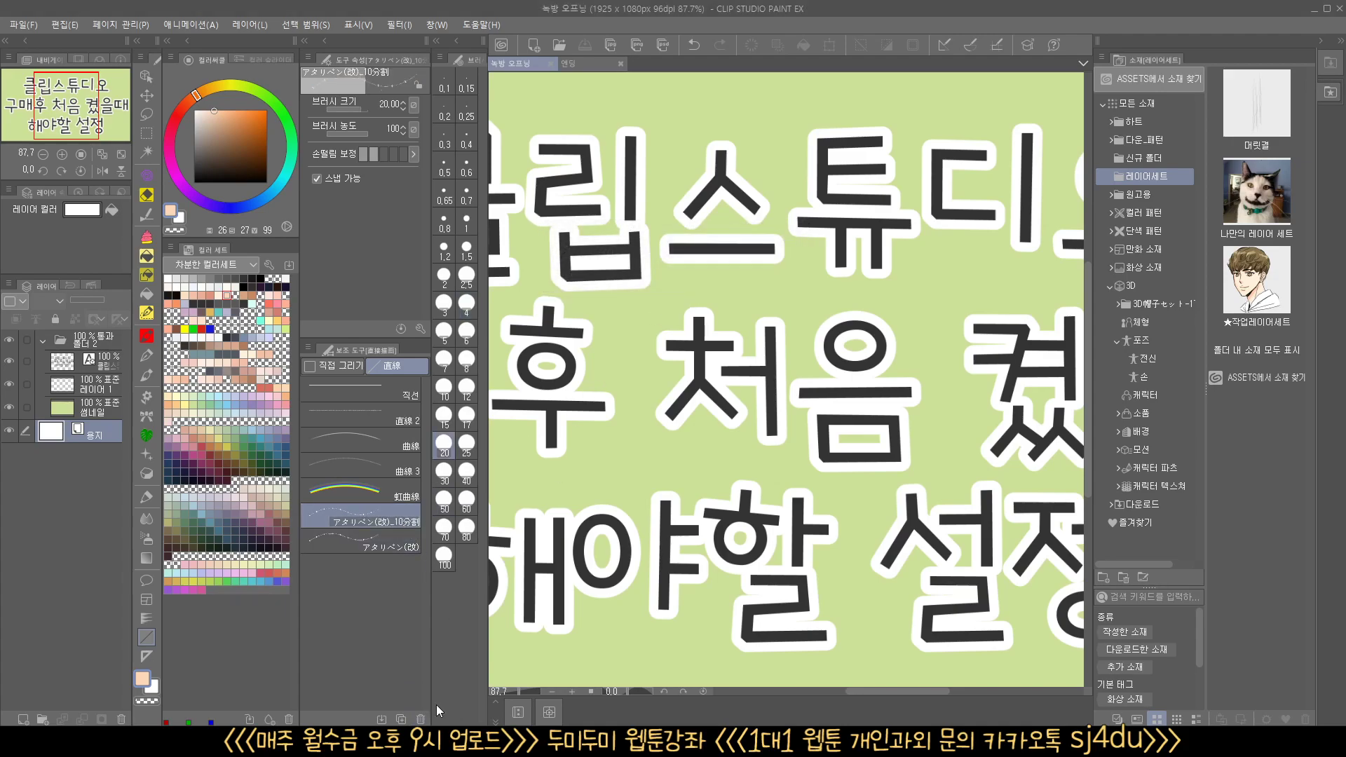
left_click(420, 719)
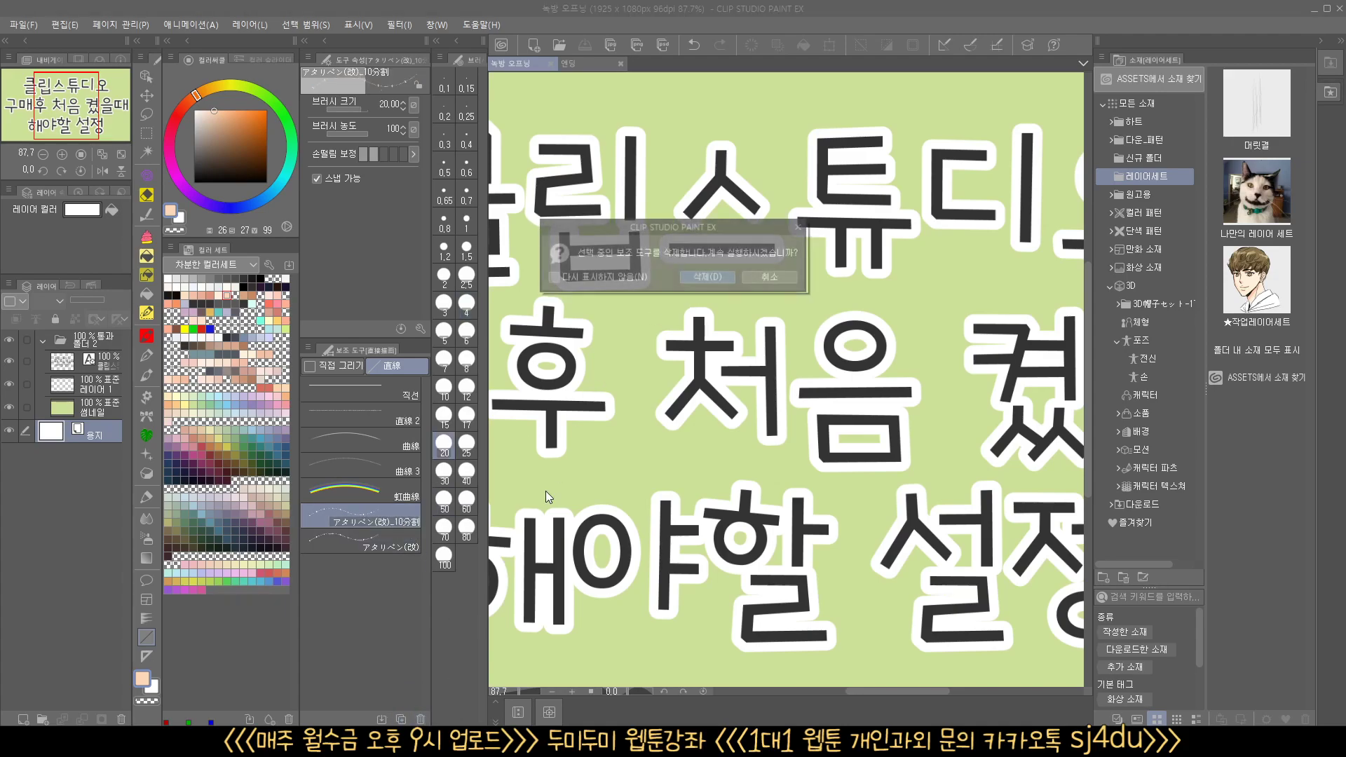
left_click(700, 277)
left_click(420, 719)
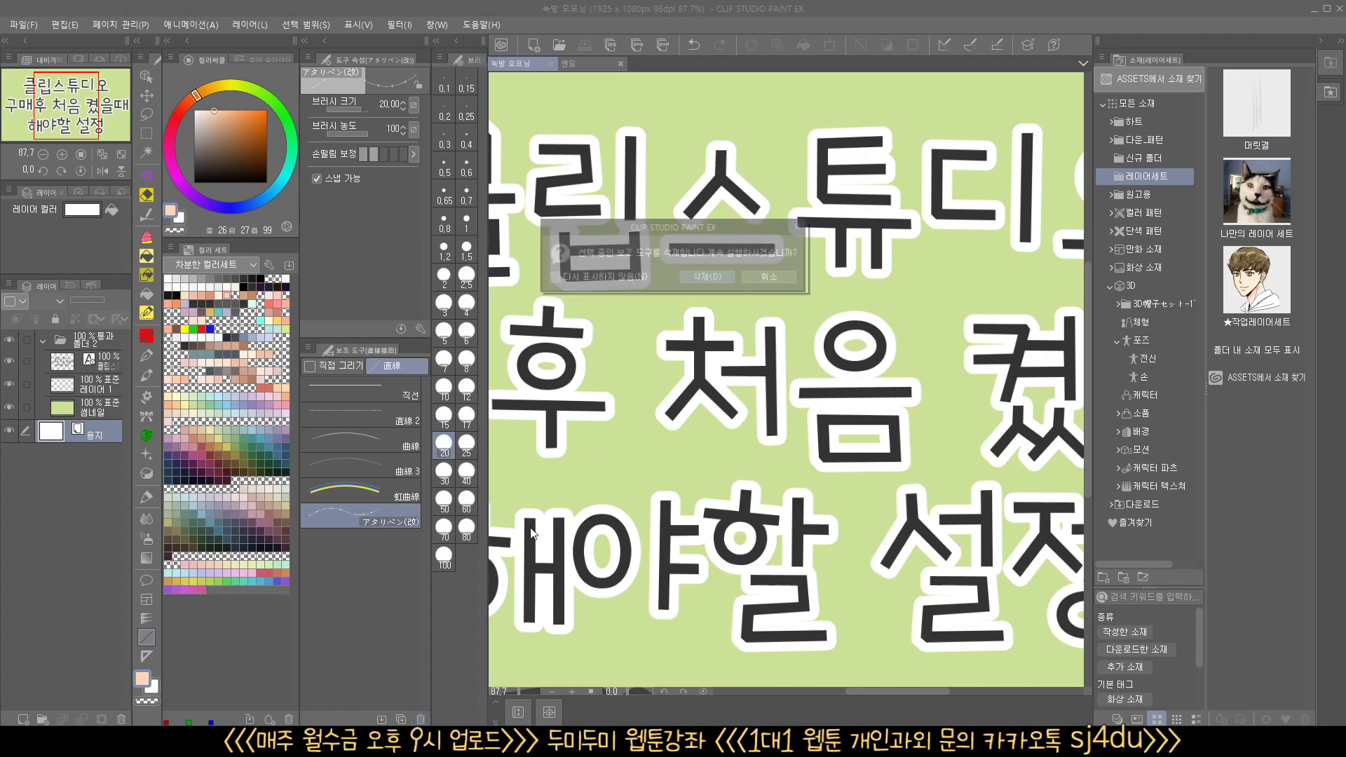
left_click(720, 278)
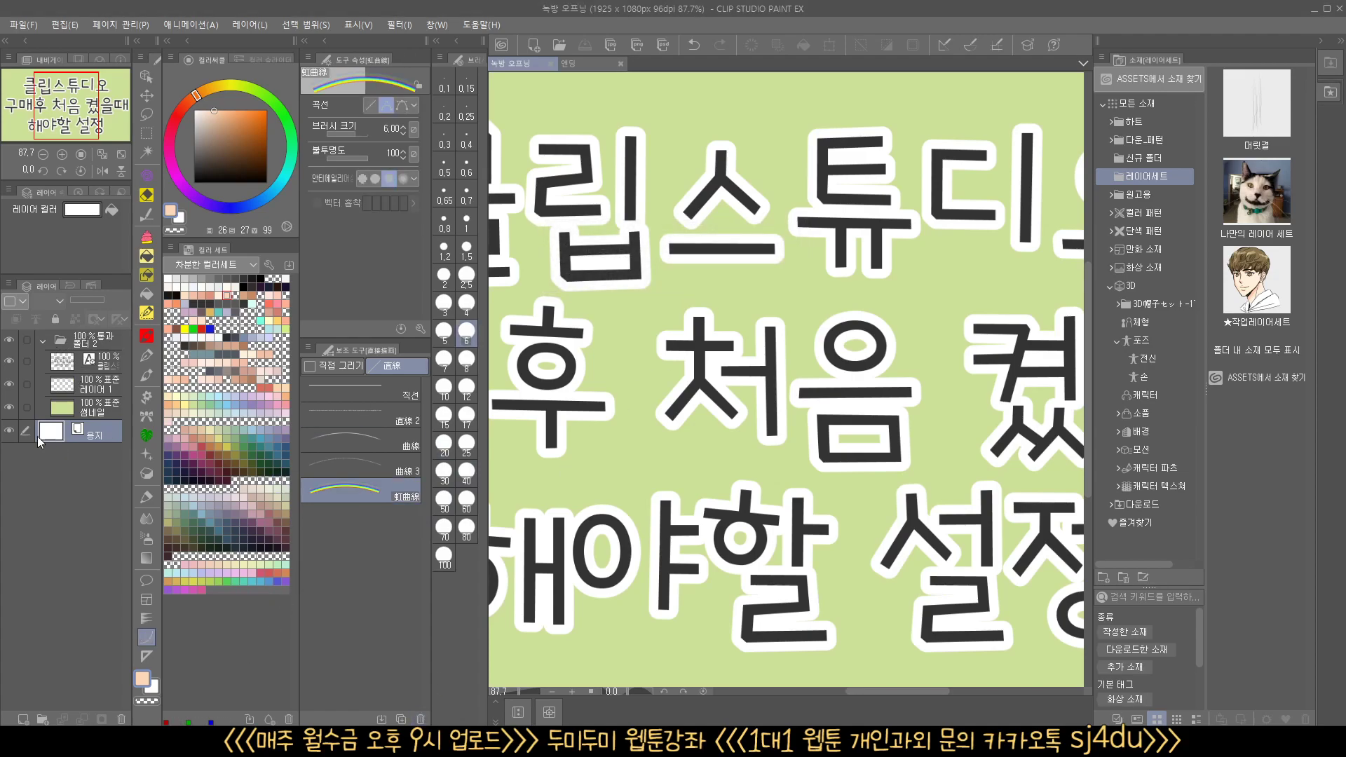
- Select the green layer just above 용지 and try narrower and wider column widths for the layer palettes, leaving the column wide
left_click(10, 432)
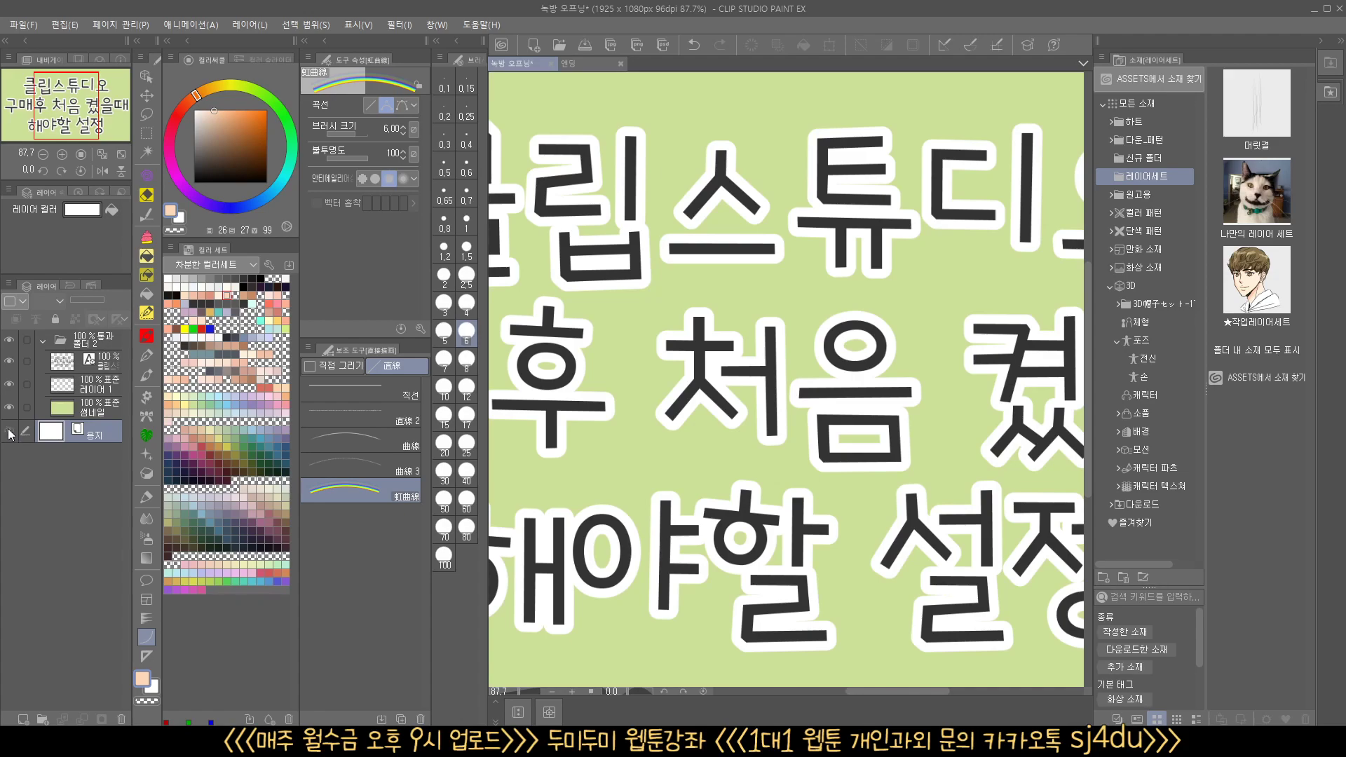
left_click(96, 413)
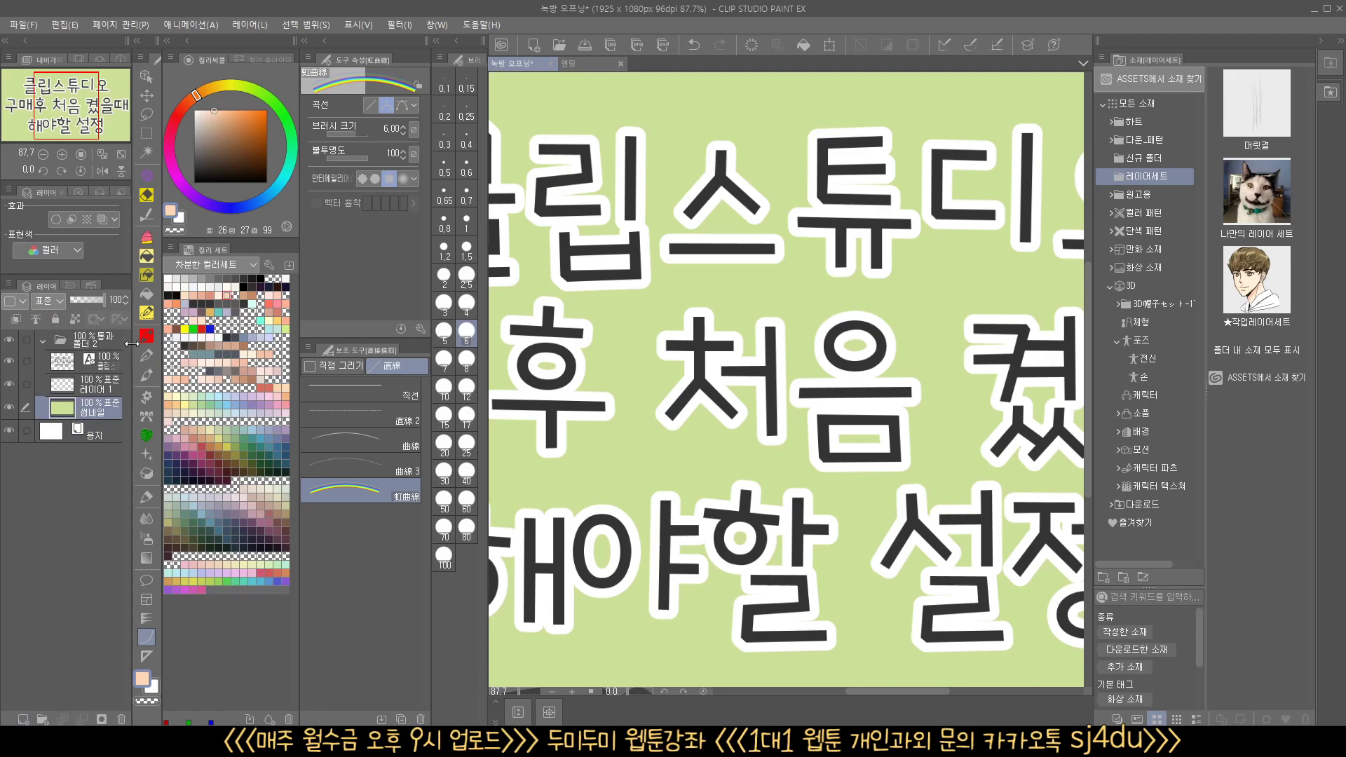
left_click_drag(123, 343, 108, 342)
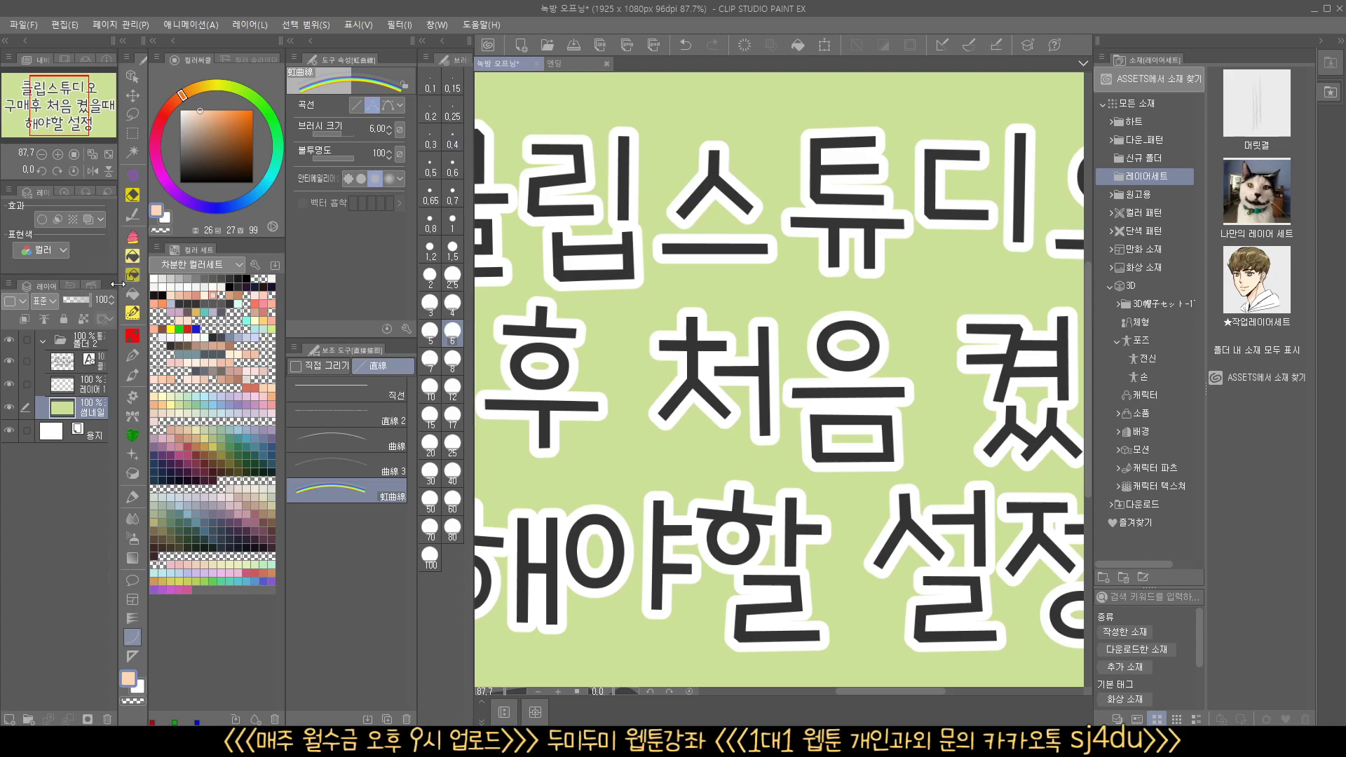
left_click_drag(115, 284, 183, 294)
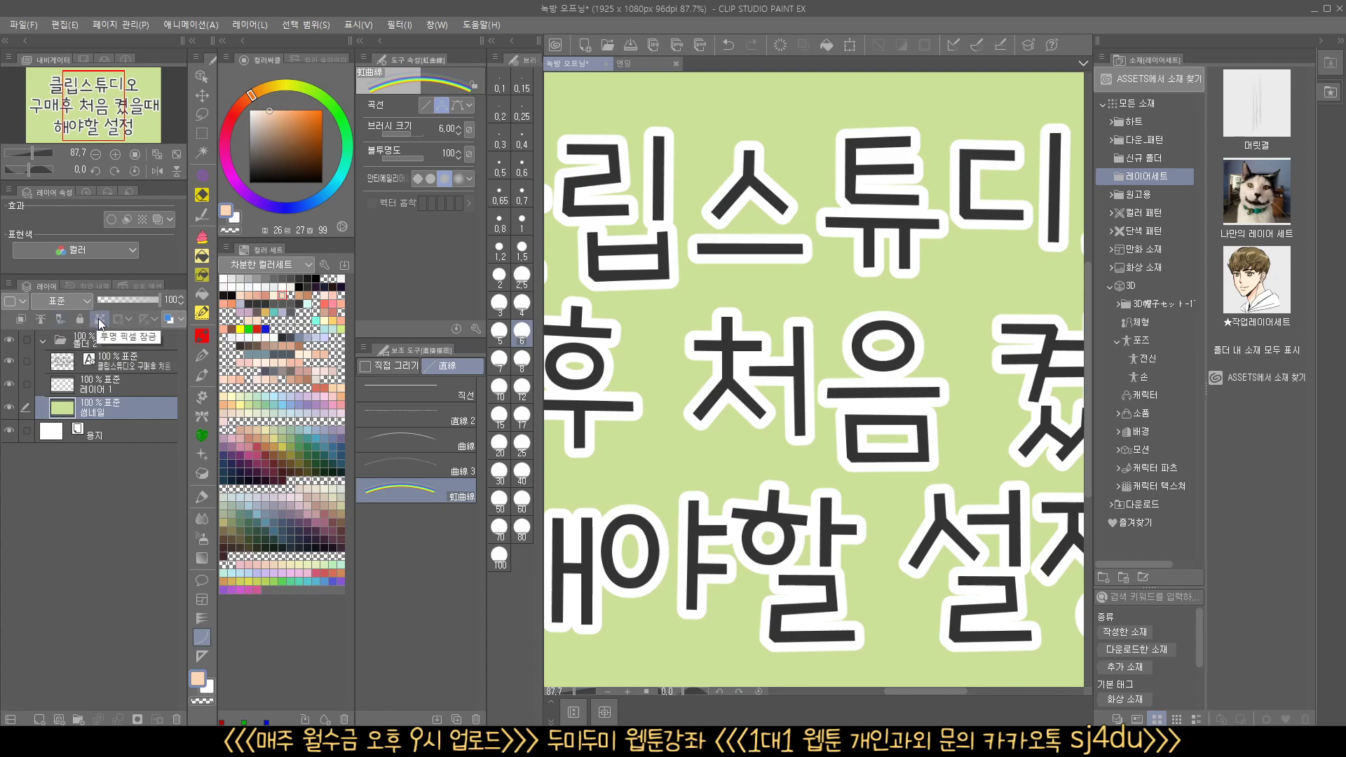
left_click_drag(159, 336, 57, 334)
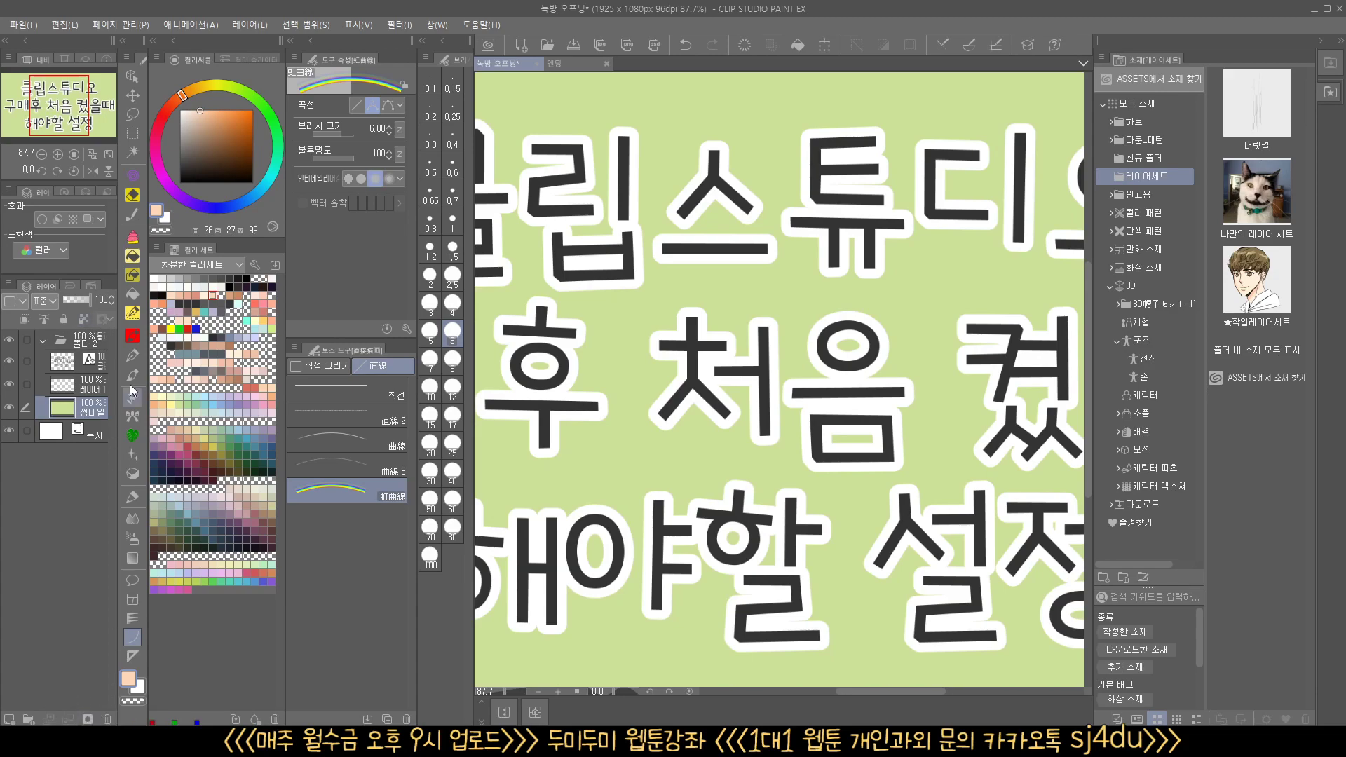
left_click_drag(116, 321, 173, 336)
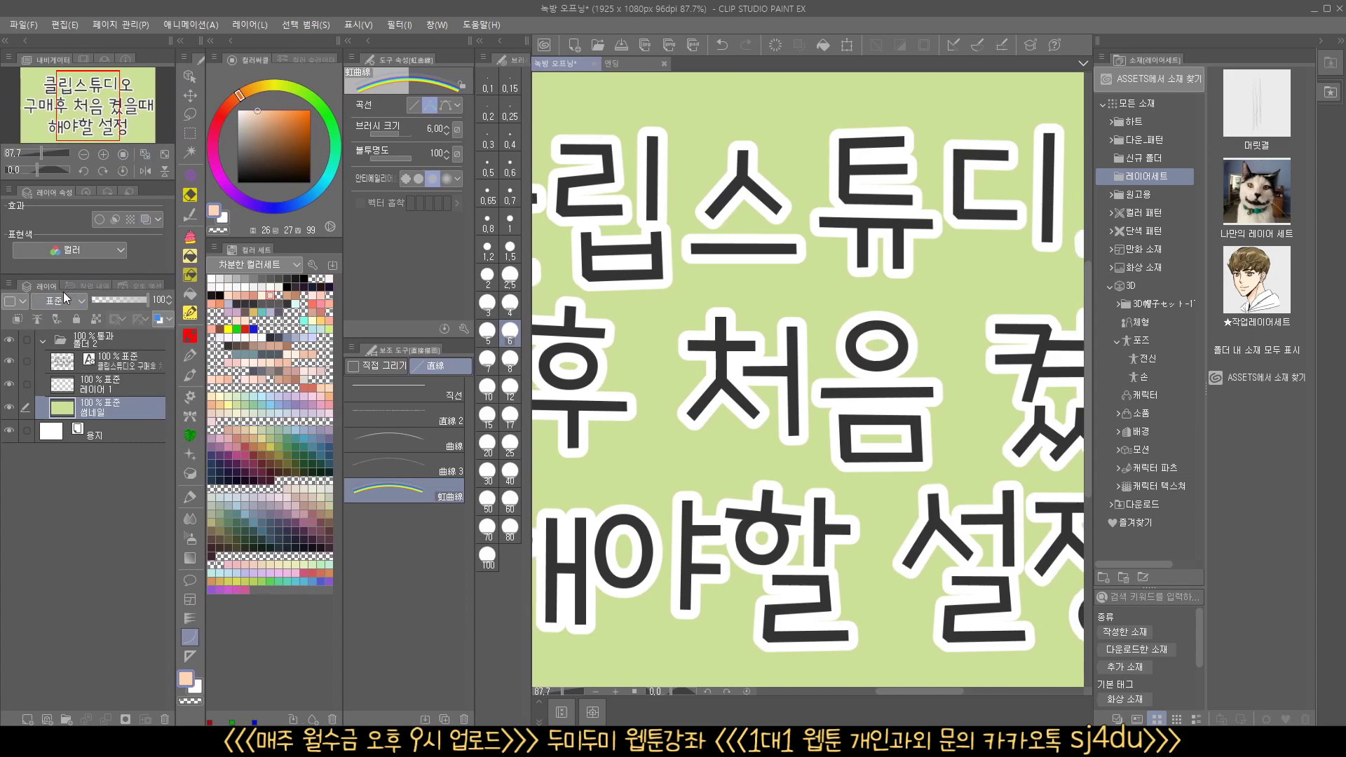
- Show the 서브 뷰 palette in place of the navigator
mouse_move(91, 46)
left_mouse_down()
mouse_move(132, 85)
mouse_move(92, 46)
left_mouse_up()
left_click(83, 59)
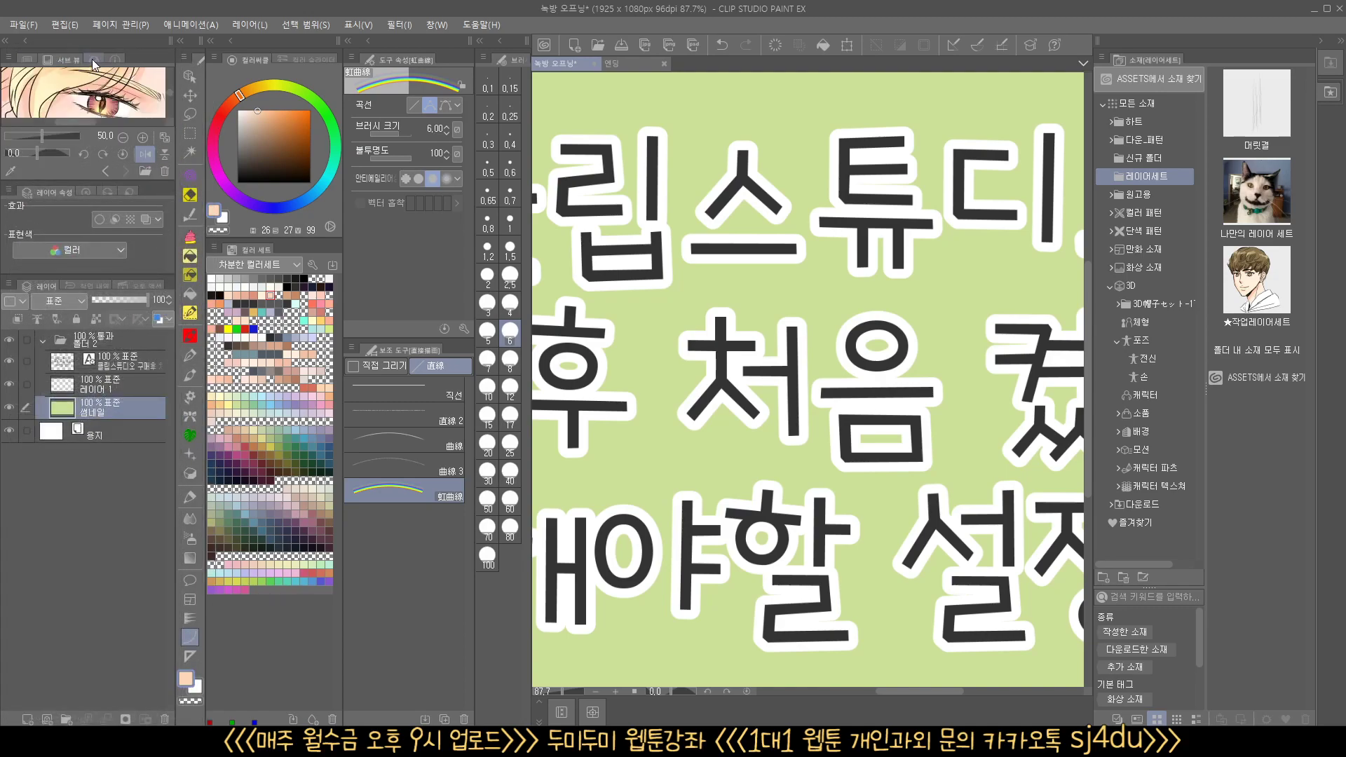
- Bring the navigator back to the front and detach the 서브 뷰 palette from its dock as a floating window over the canvas
left_click(95, 58)
left_click(49, 56)
left_click(87, 58)
left_click_drag(94, 65, 755, 161)
left_click(763, 158)
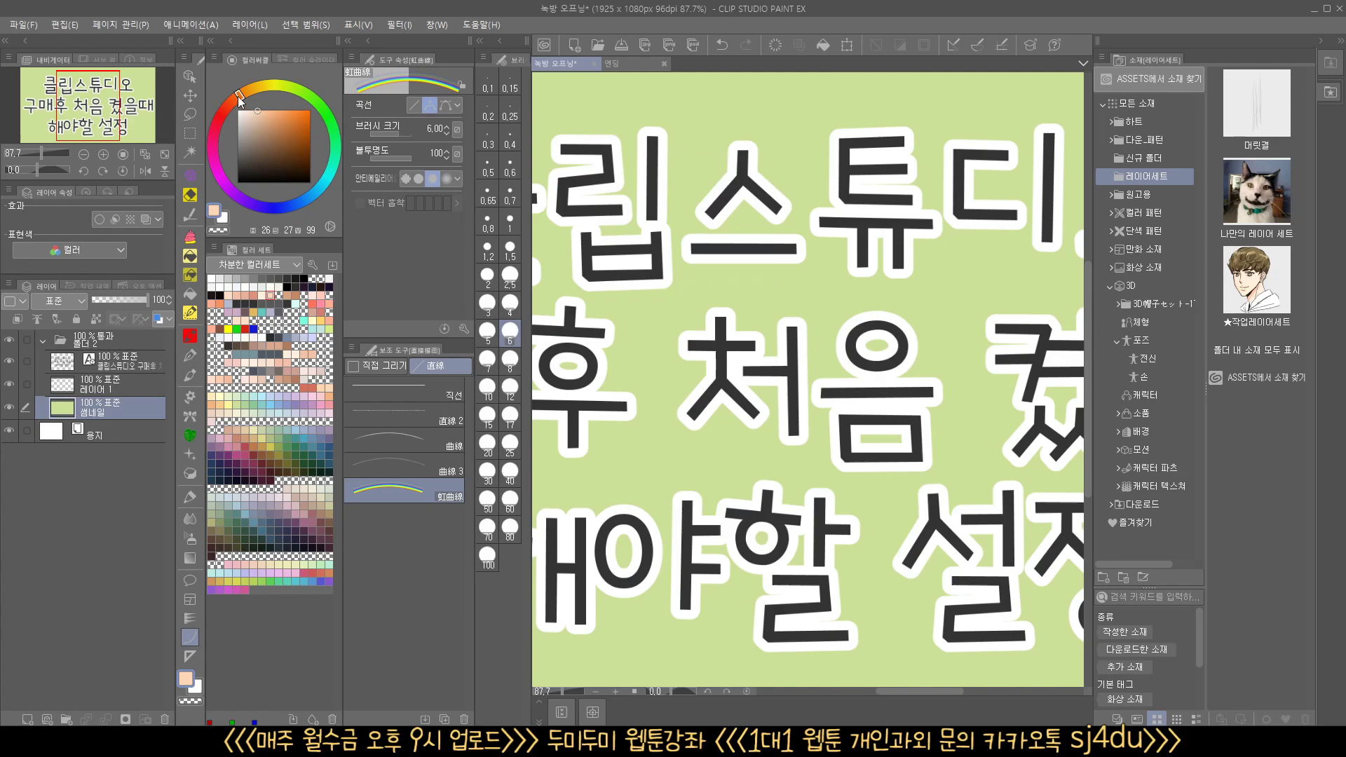
left_click(149, 60)
left_click_drag(132, 57, 714, 203)
left_click(717, 193)
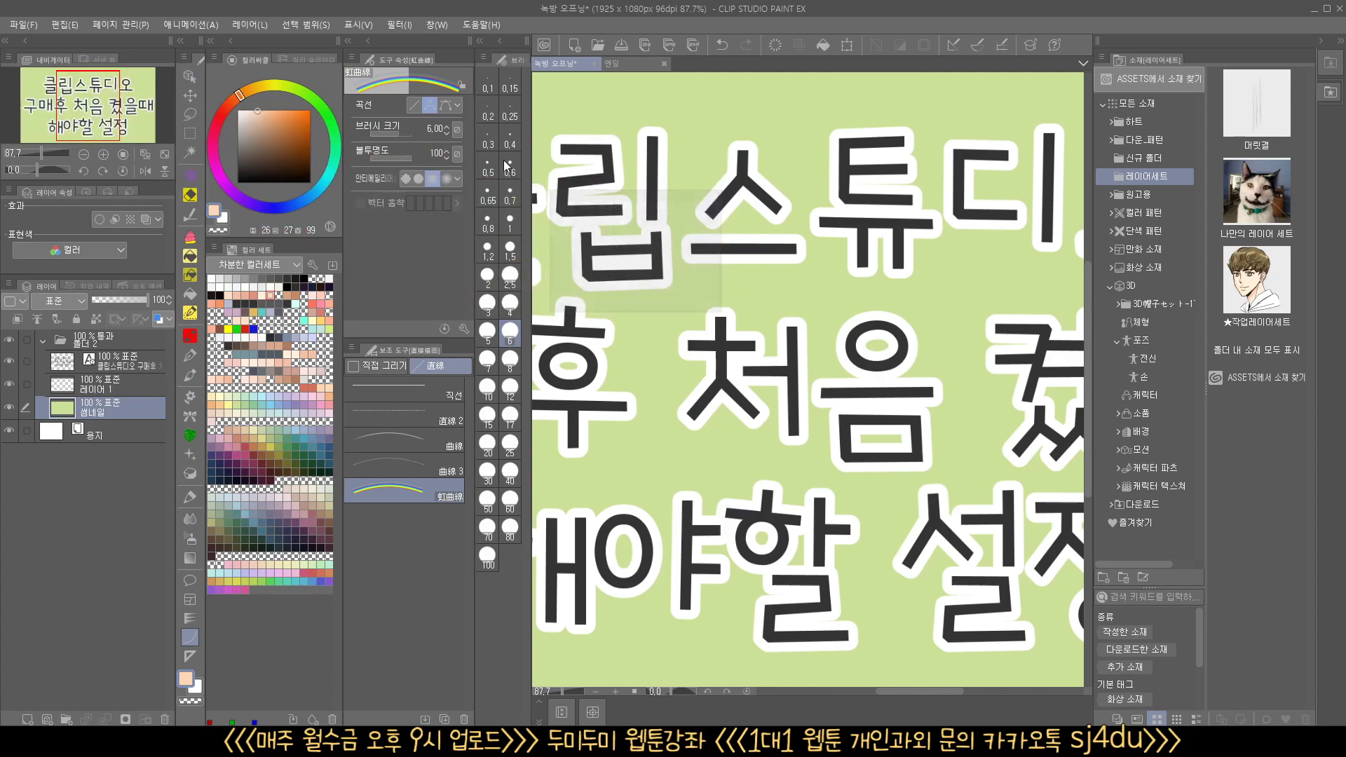
left_click(98, 61)
left_click_drag(98, 60, 774, 163)
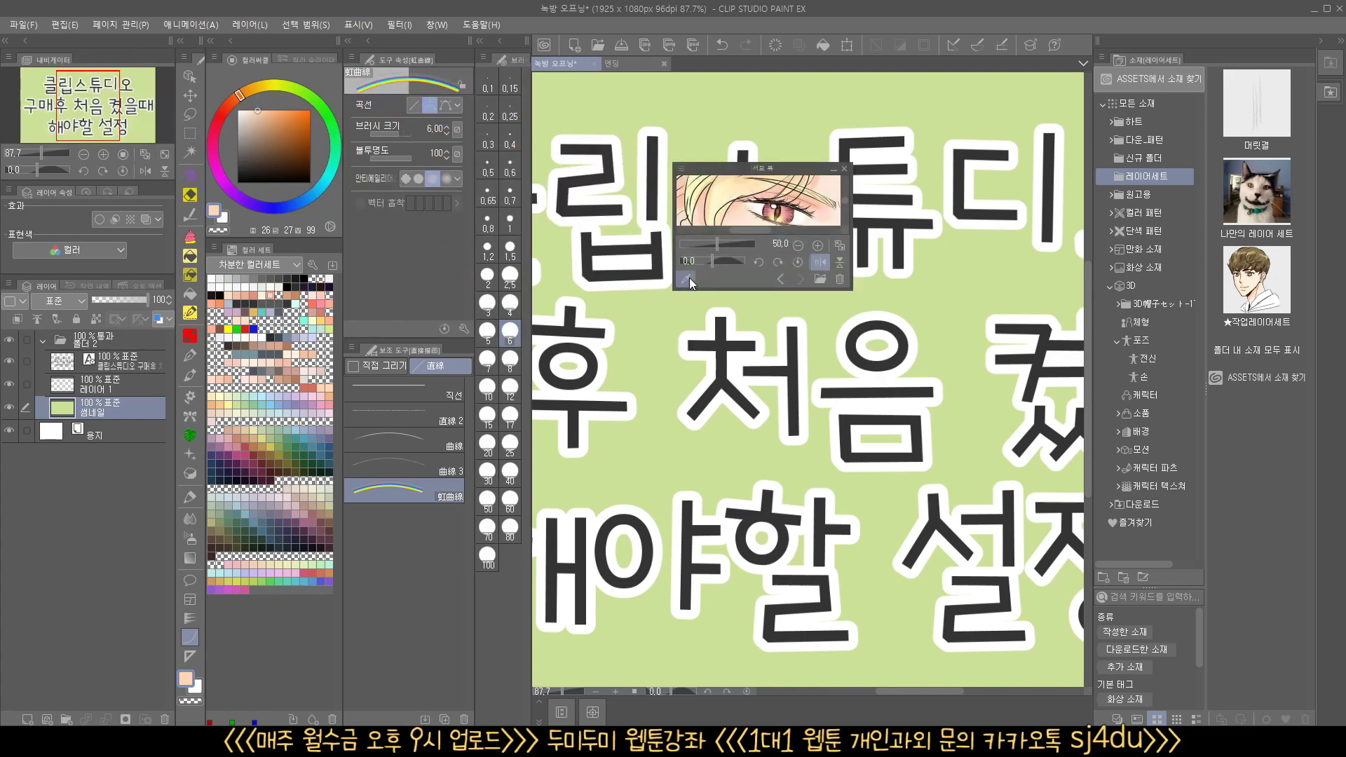
- Enlarge the floating 서브 뷰 window downward and sideways, shift it over the canvas, and close it
left_click_drag(673, 290, 521, 541)
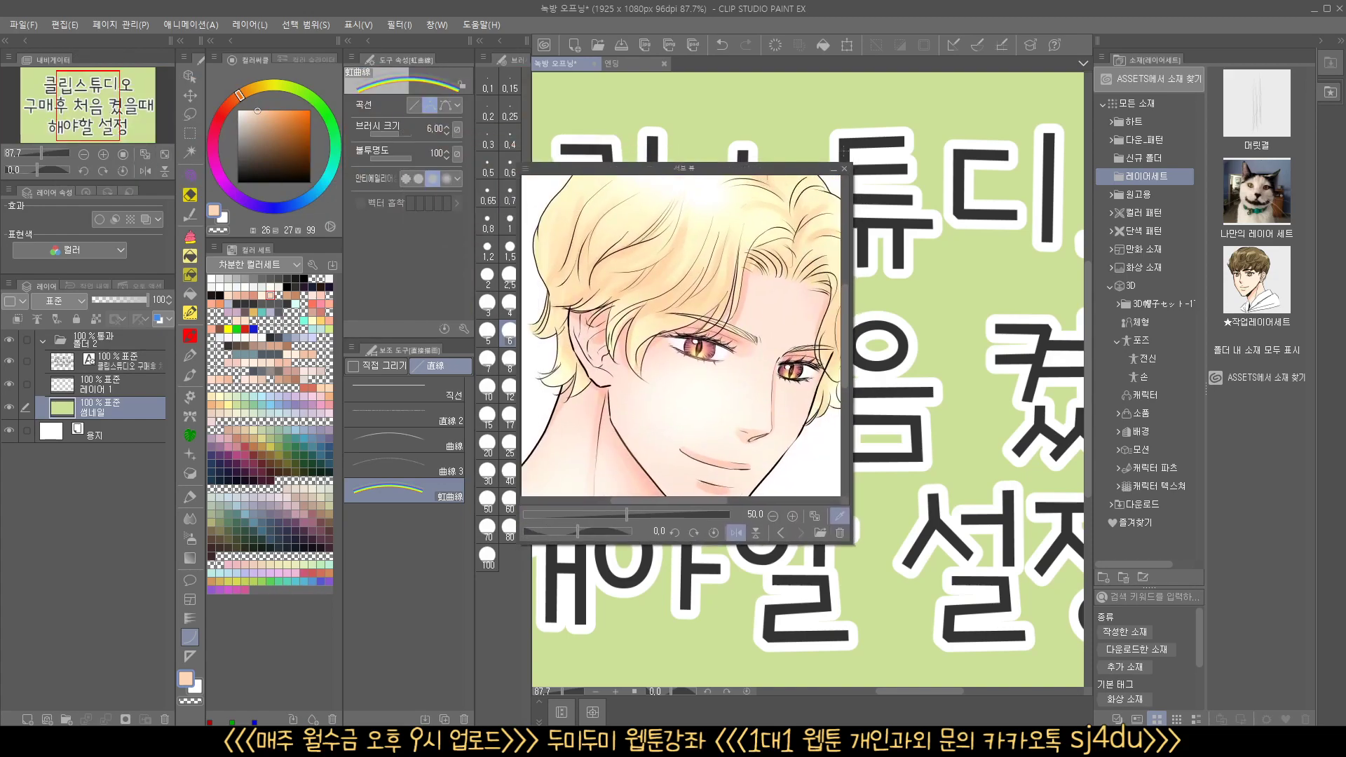
left_click_drag(755, 172, 803, 168)
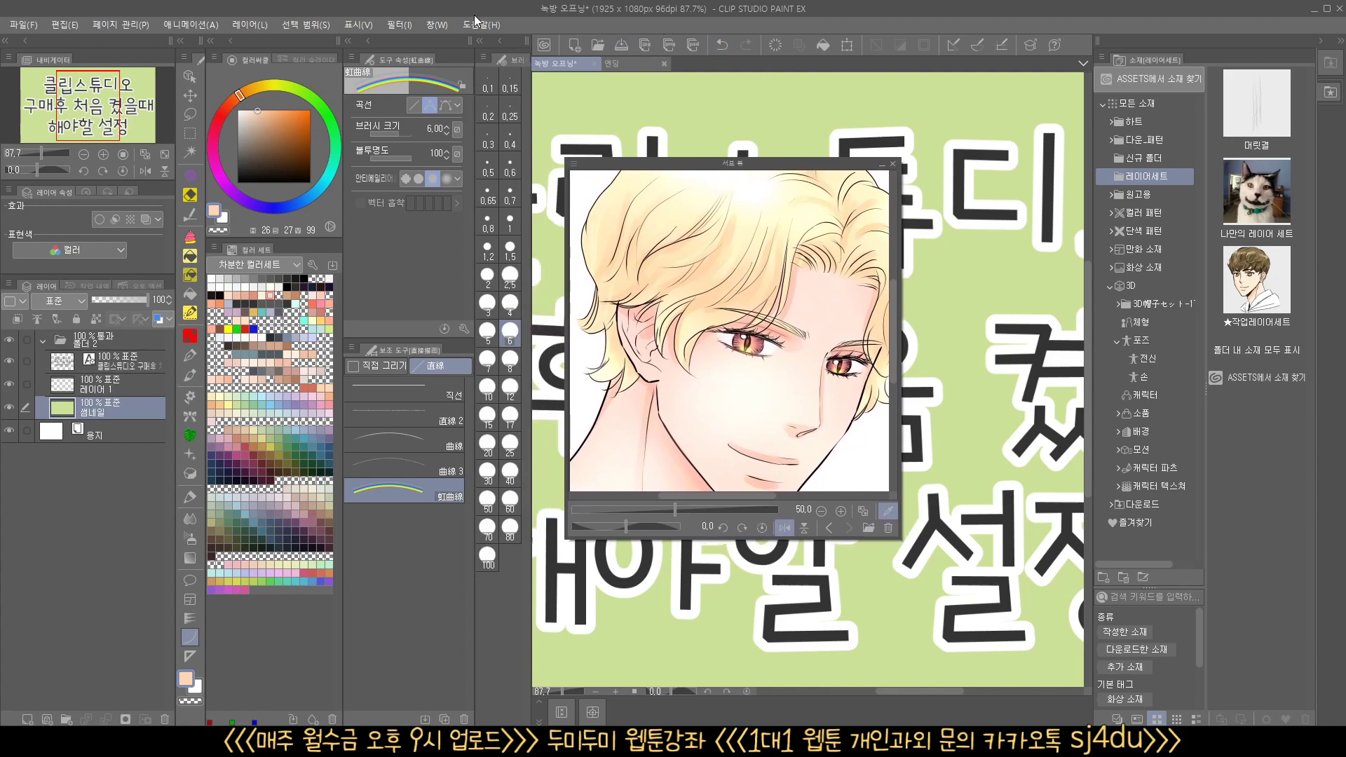
left_click(893, 164)
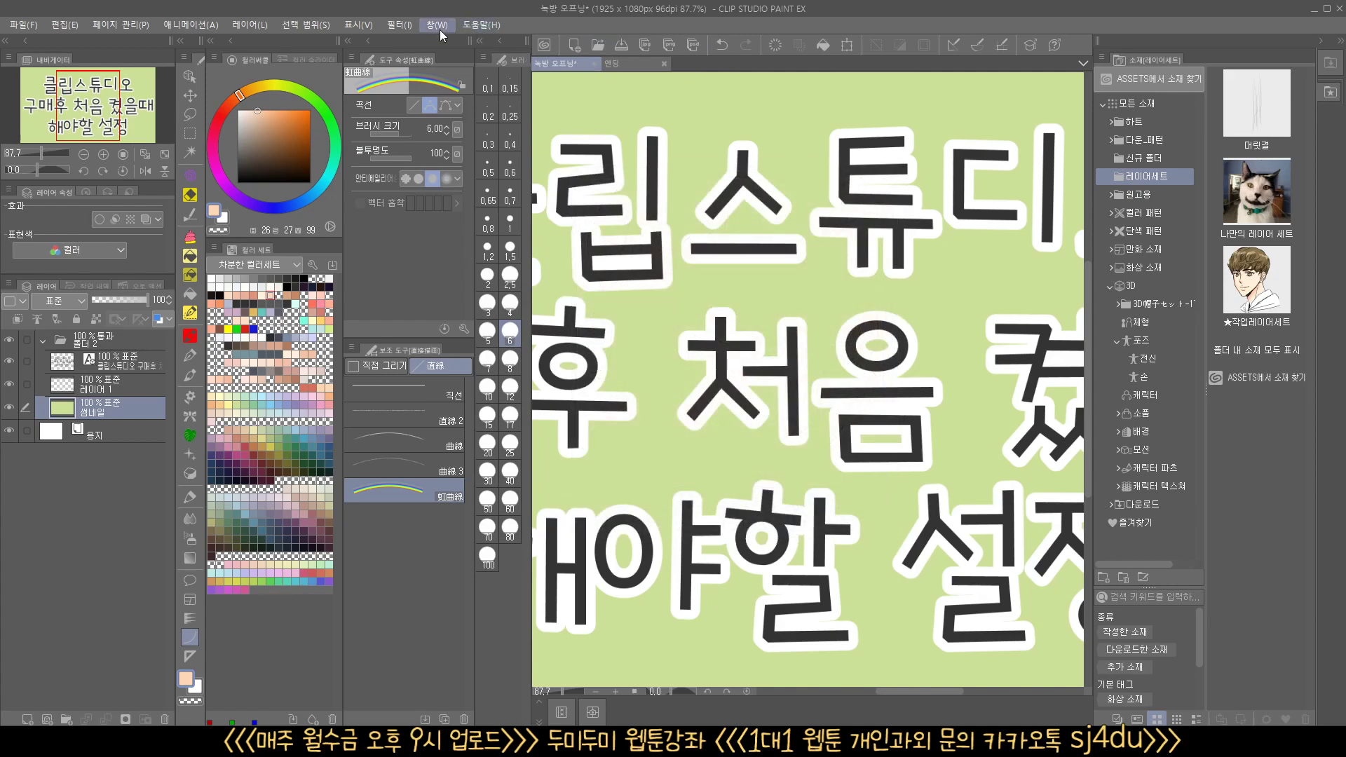
- Show the closed 서브 뷰 palette again and close it once more
left_click(437, 25)
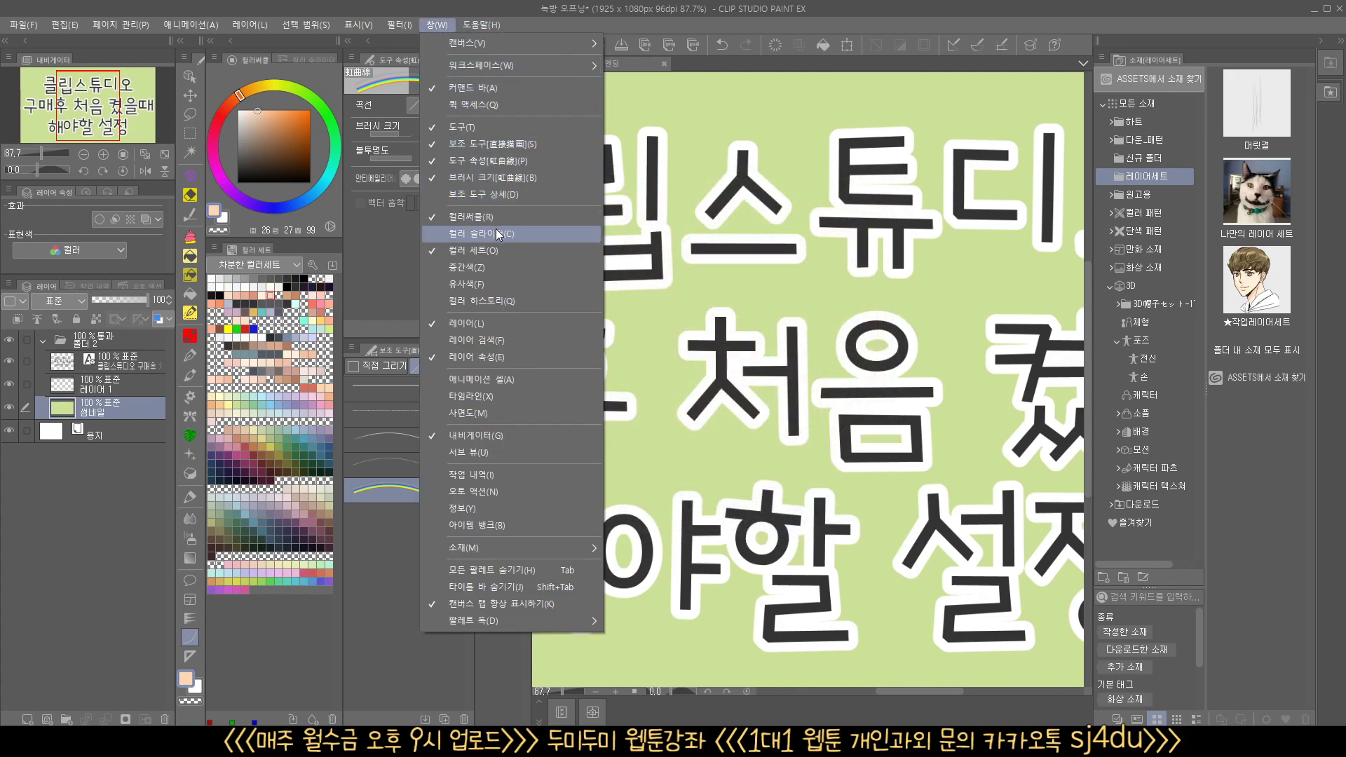
left_click(511, 459)
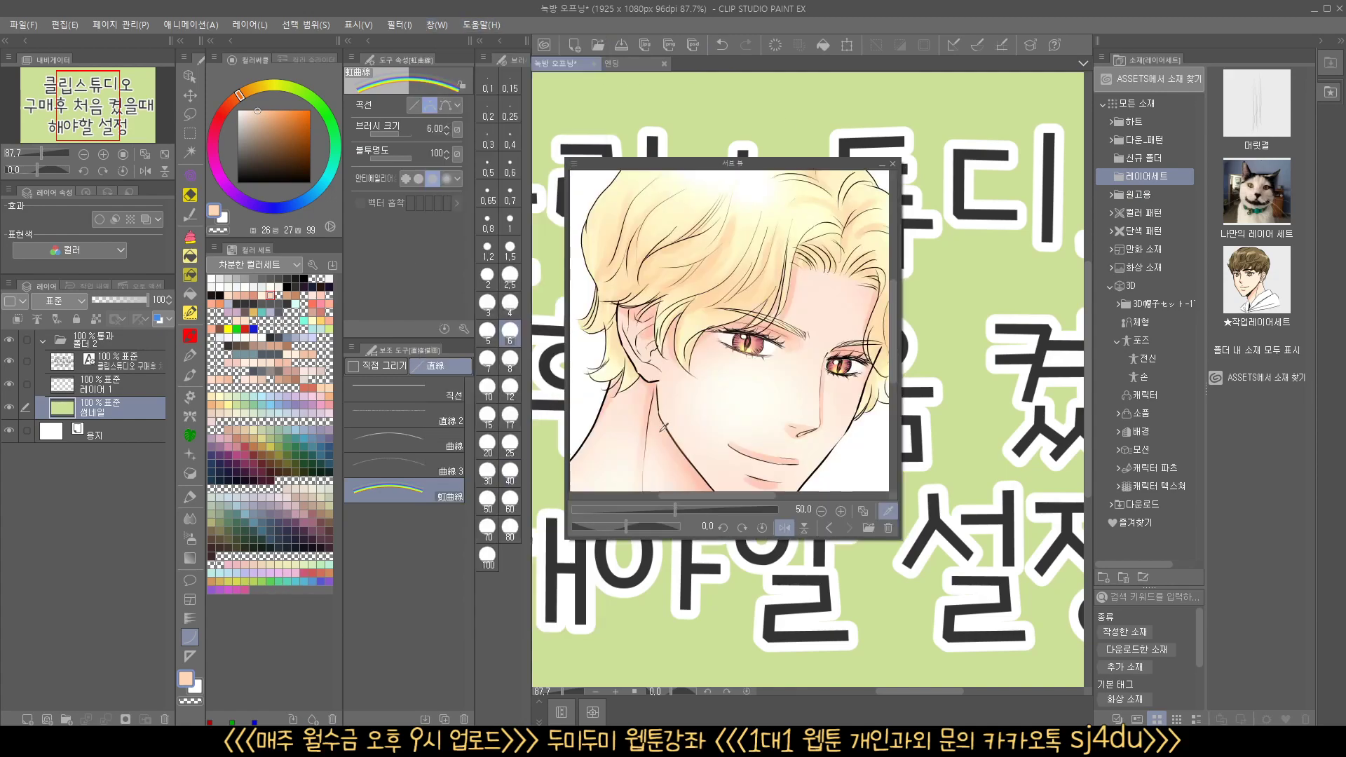
left_click(894, 166)
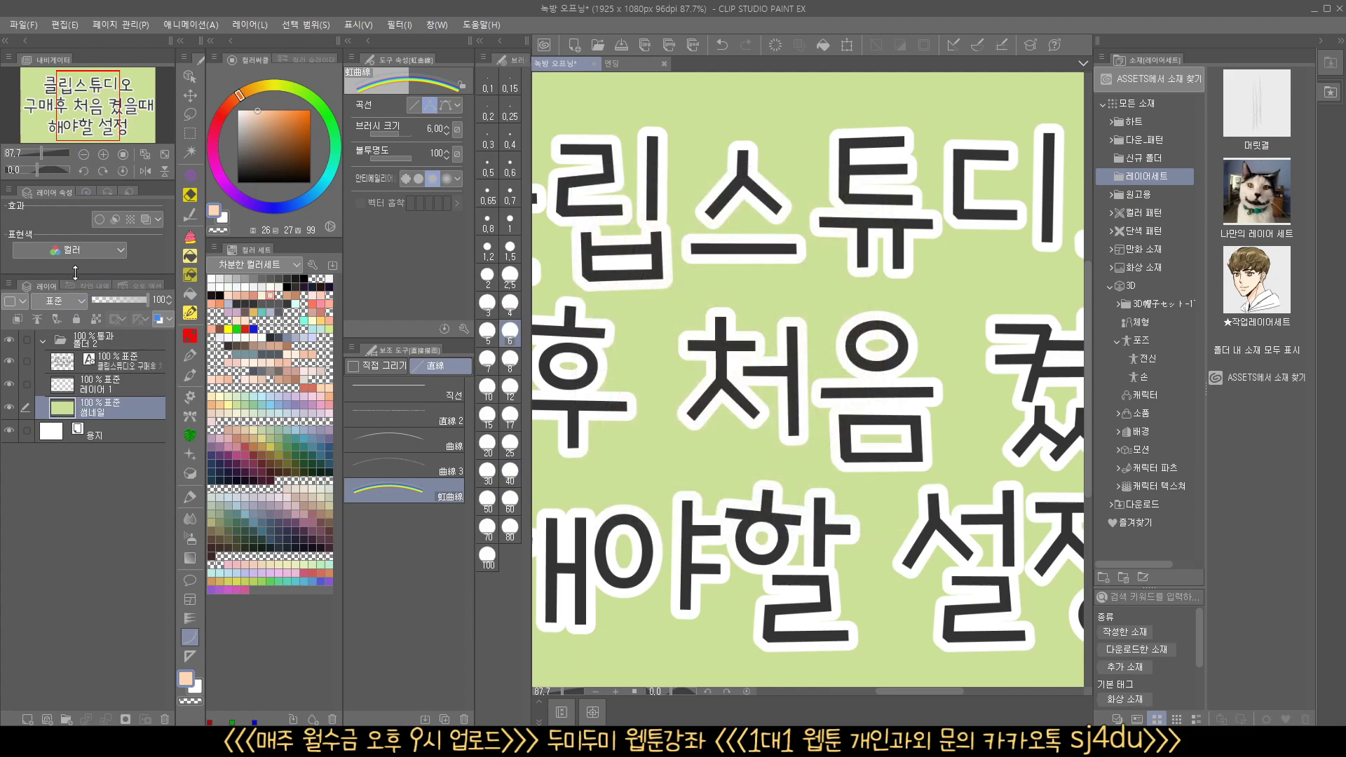
- With the text layer selected, give the 레이어 속성 palette more height and add a new vector layer above the text layer
left_click(100, 361)
left_click_drag(93, 281, 93, 383)
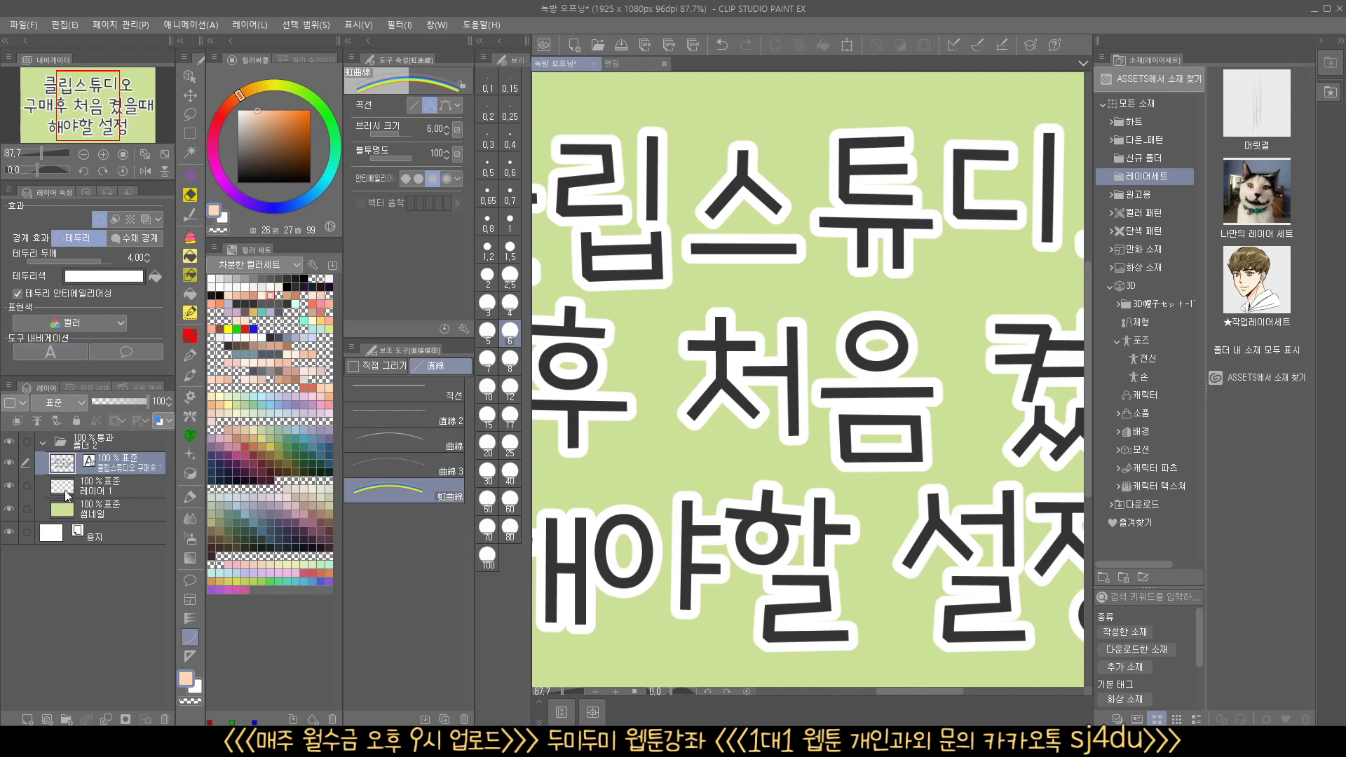
left_click(47, 719)
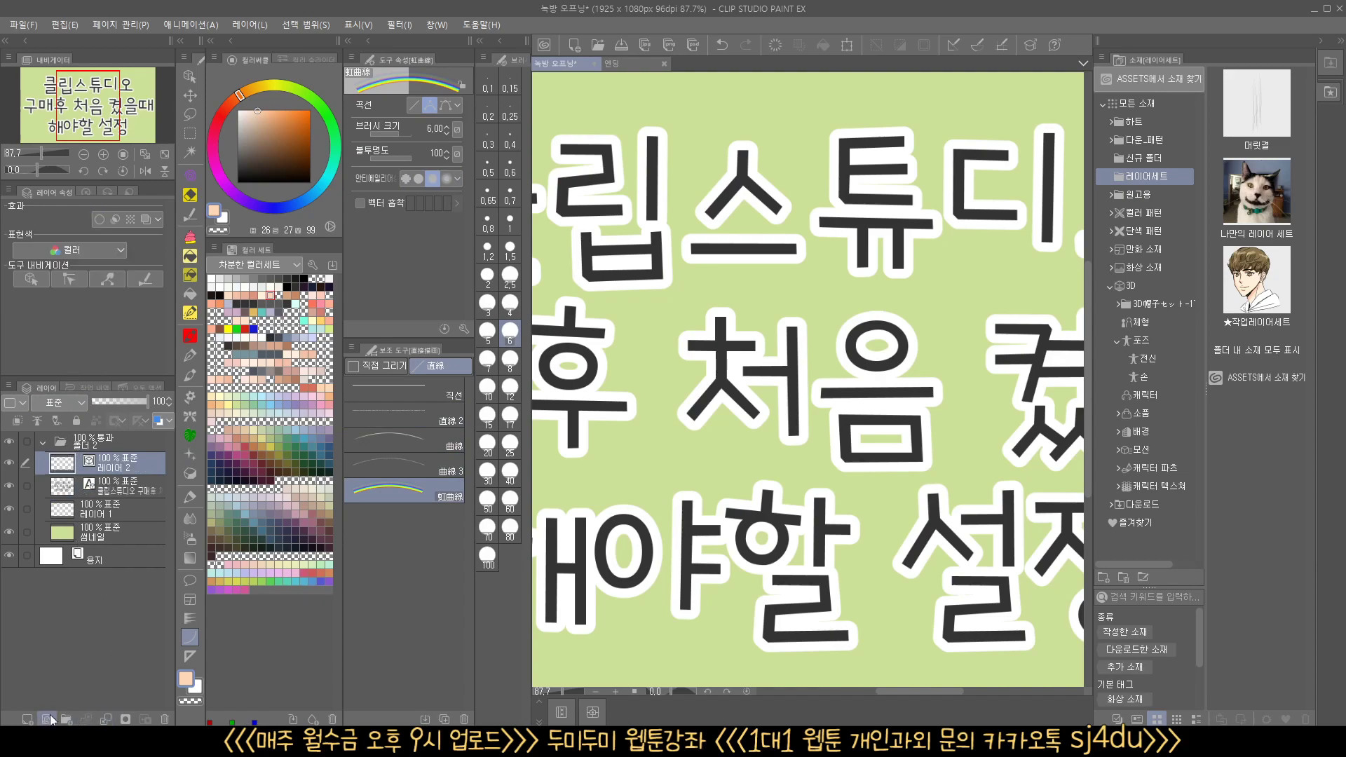
- Compare the layer properties of 레이어 1, the vector layer, the text layer and 용지, including the paper's layer color settings
left_click(97, 505)
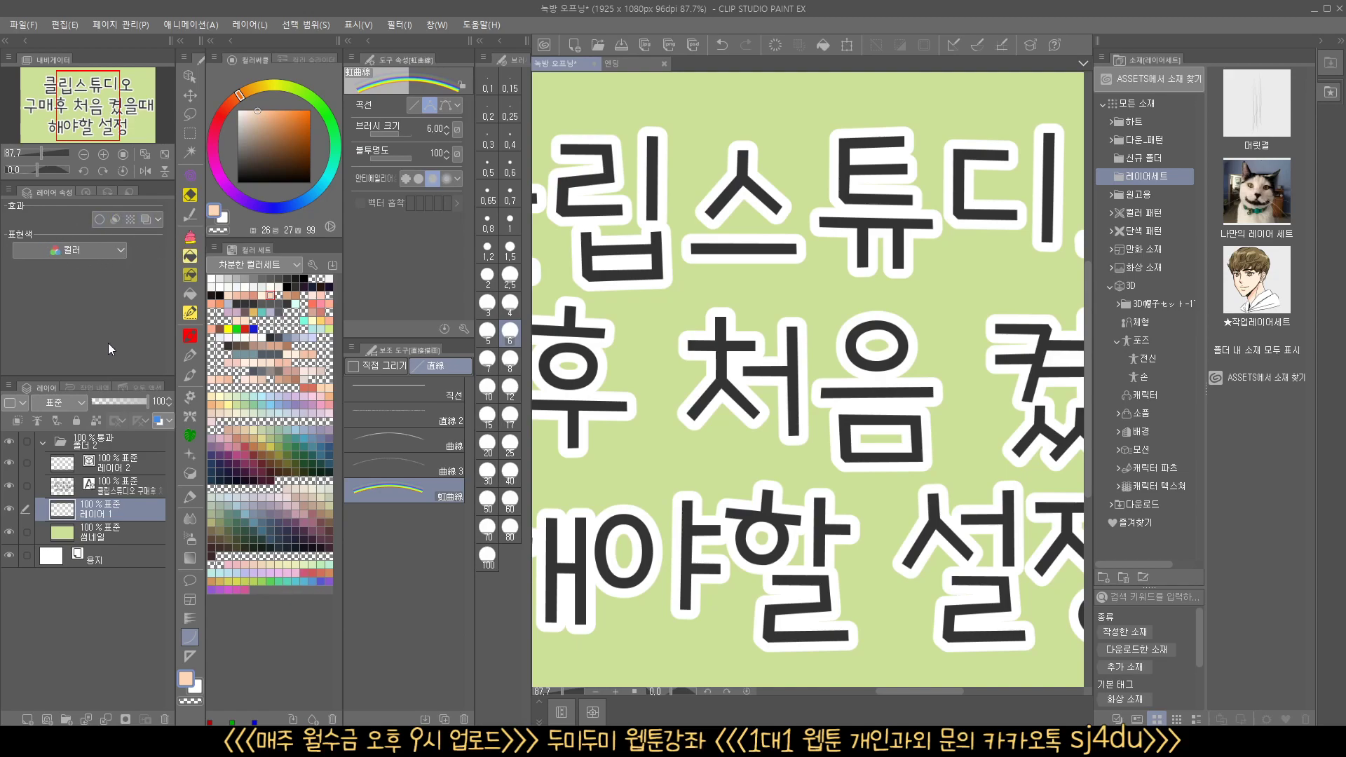
left_click(116, 467)
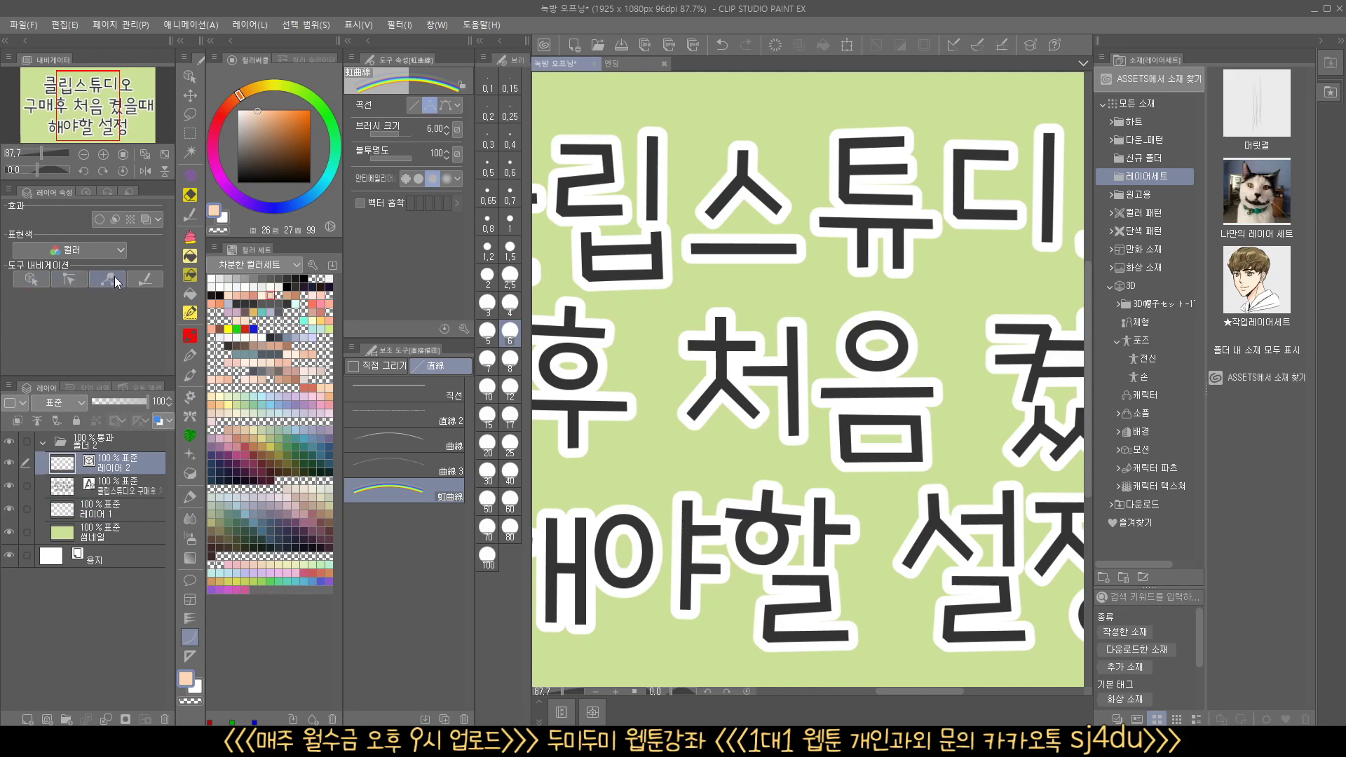
left_click(115, 492)
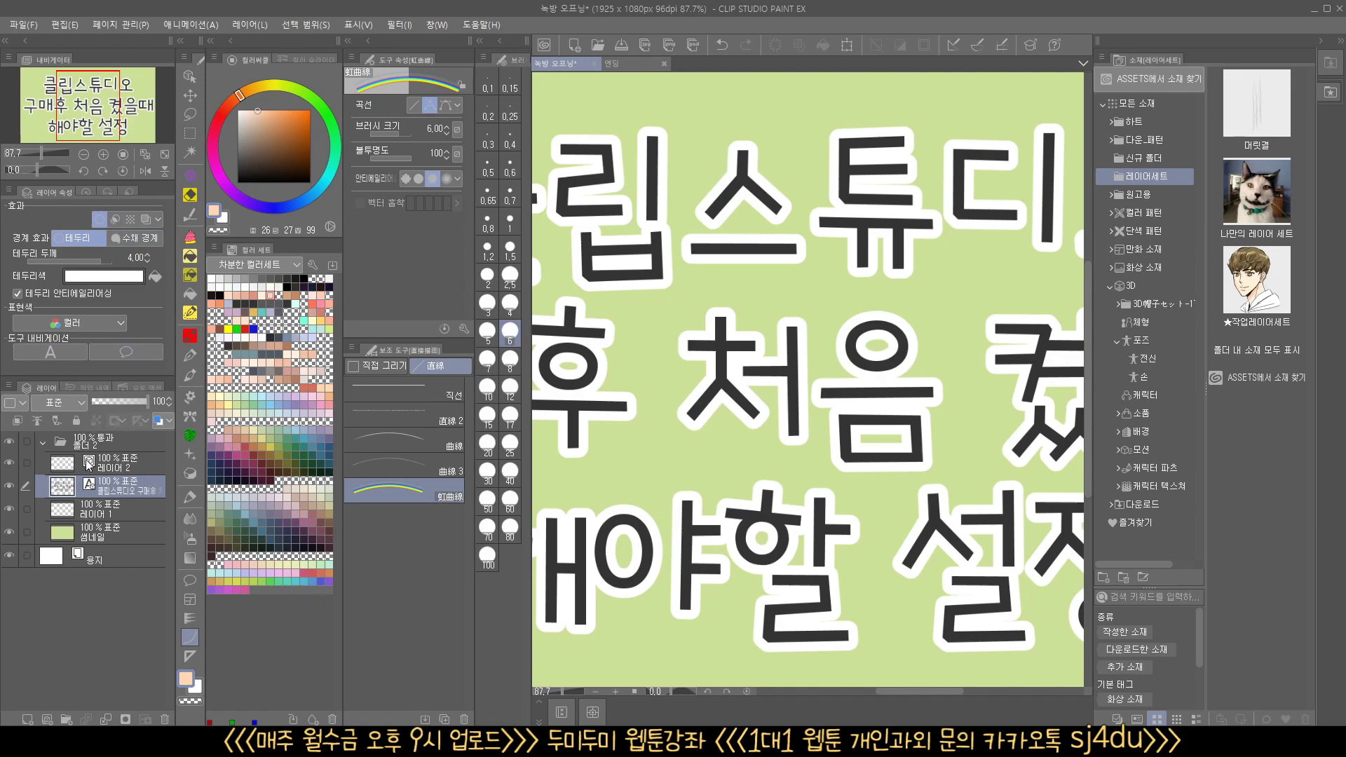
left_click(107, 544)
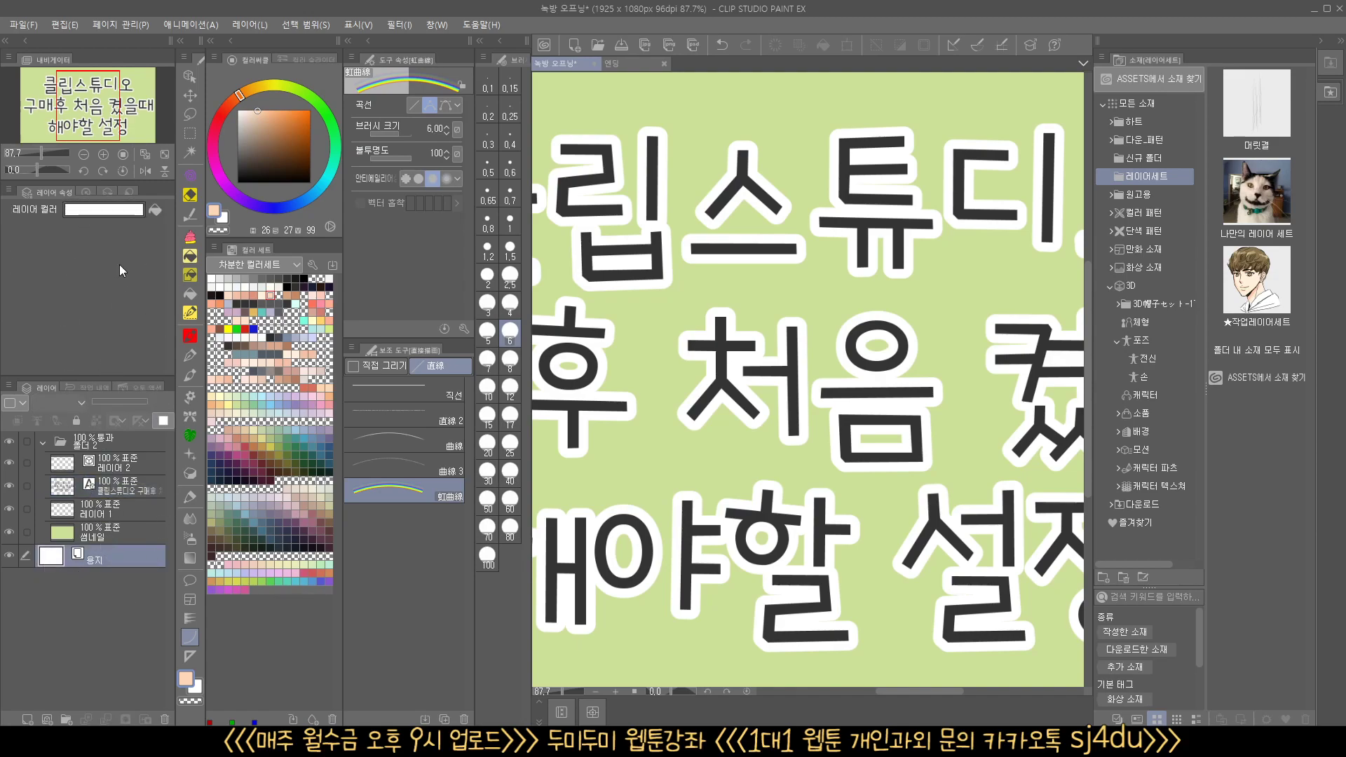
left_click(111, 213)
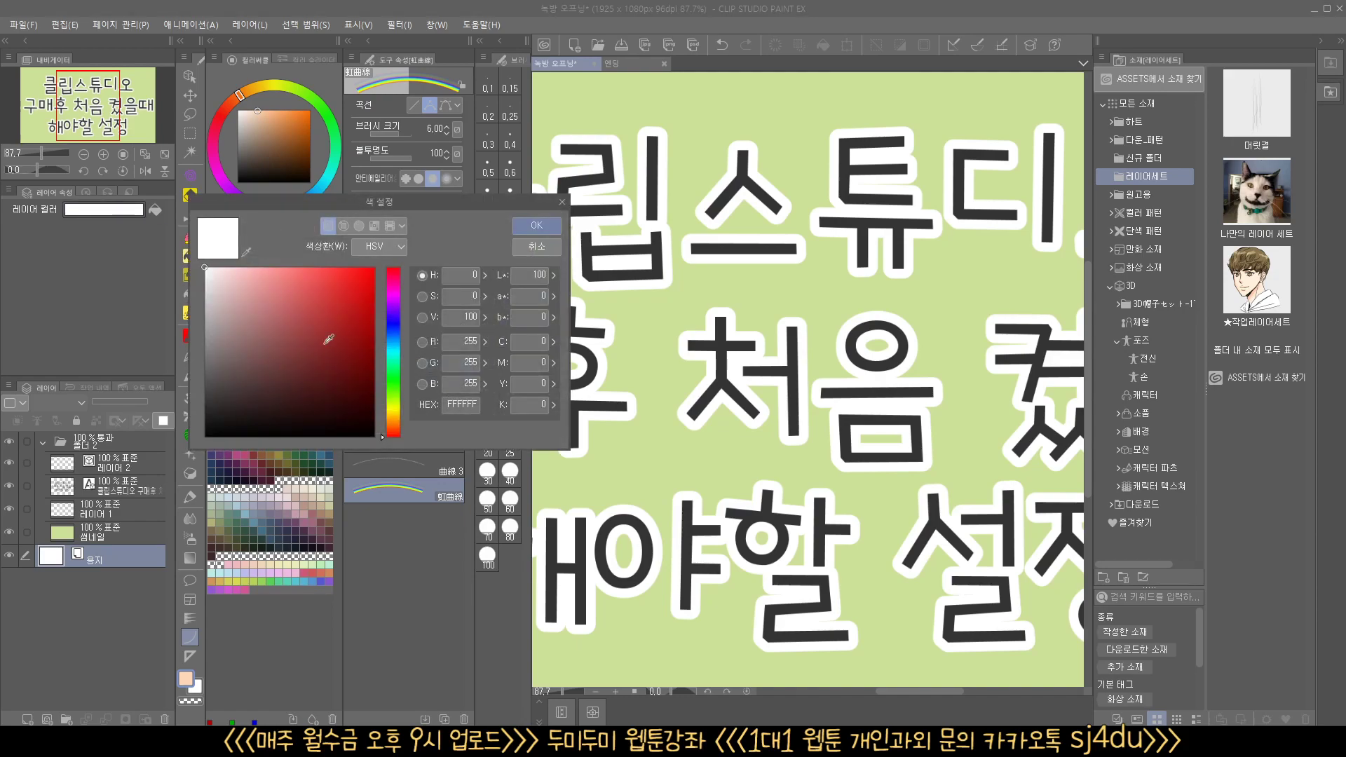
left_click(562, 202)
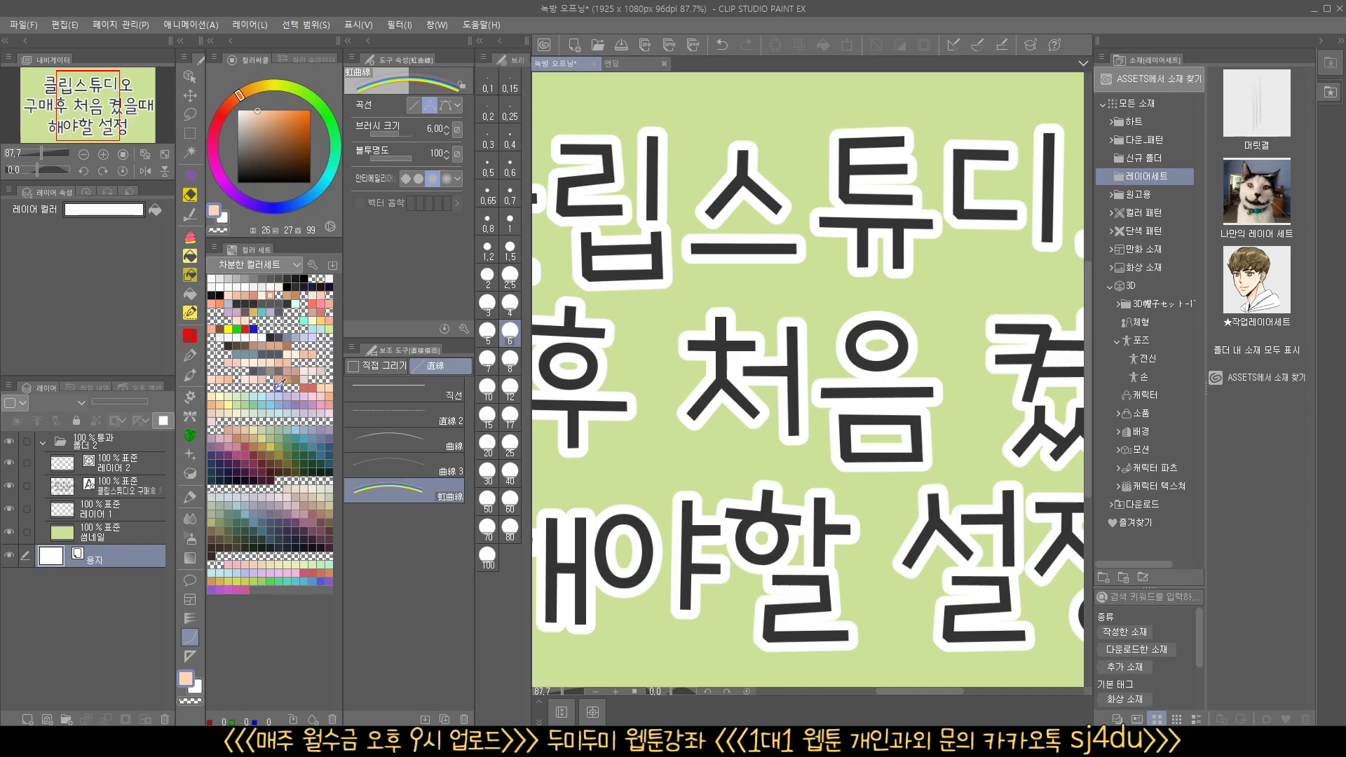
- Create a new 일러스트 canvas of 400 × 572 px at 72 dpi from the 엔딩 document
left_click(631, 63)
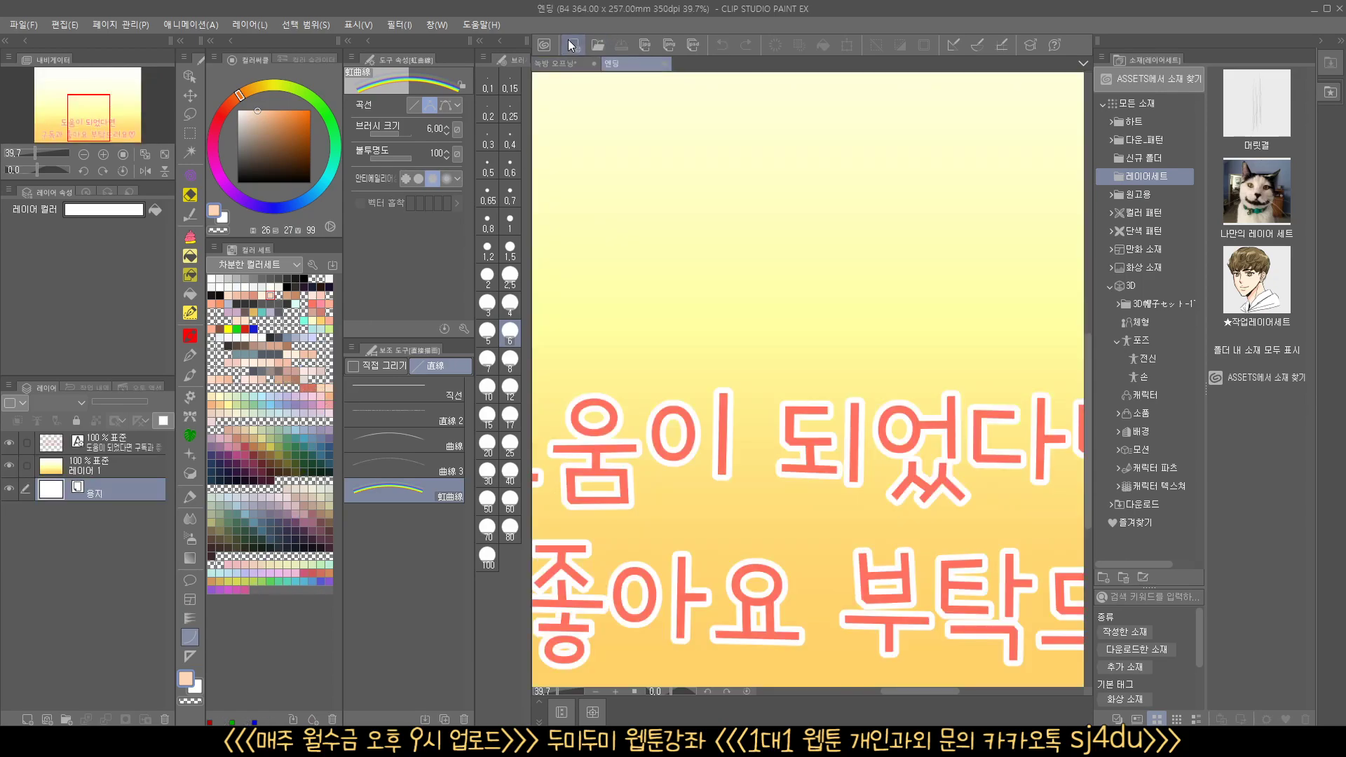
left_click(571, 45)
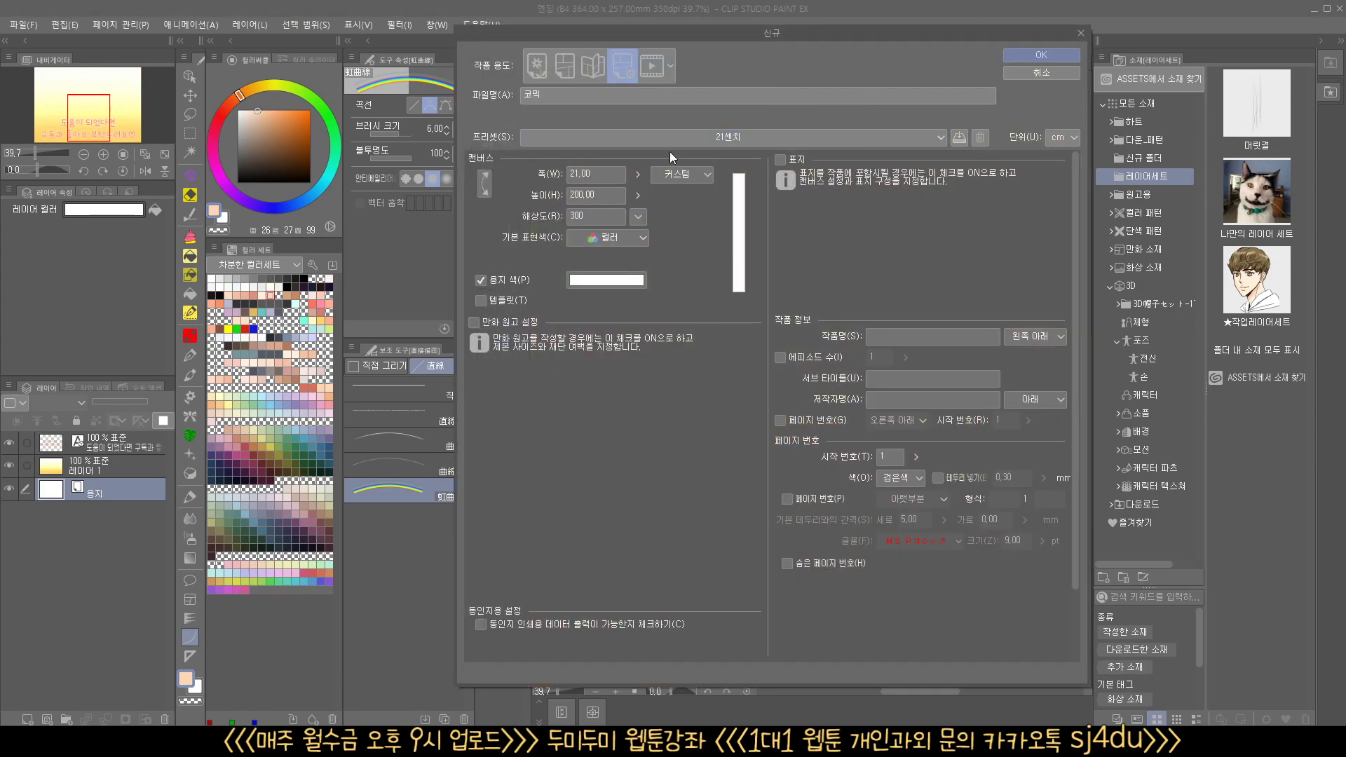
left_click(541, 69)
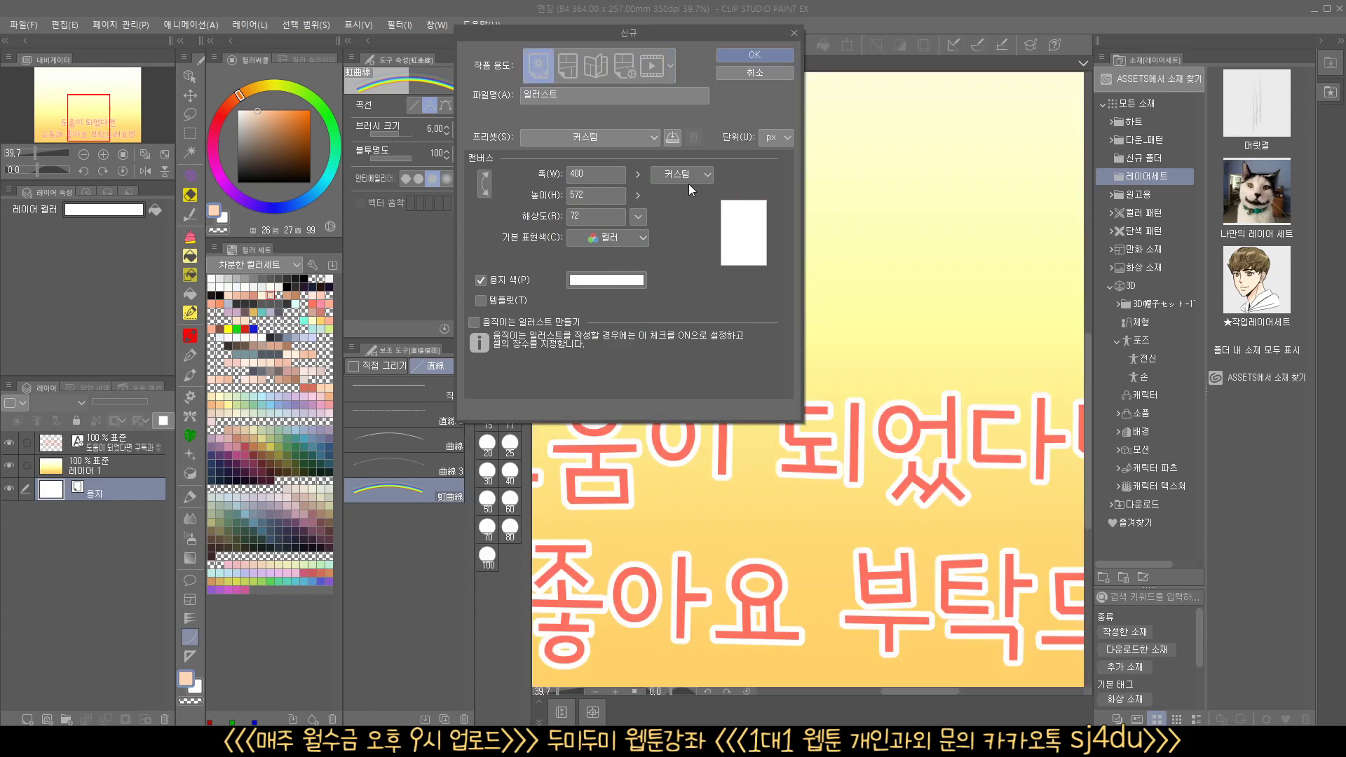
left_click(760, 56)
left_click_drag(790, 255, 684, 304)
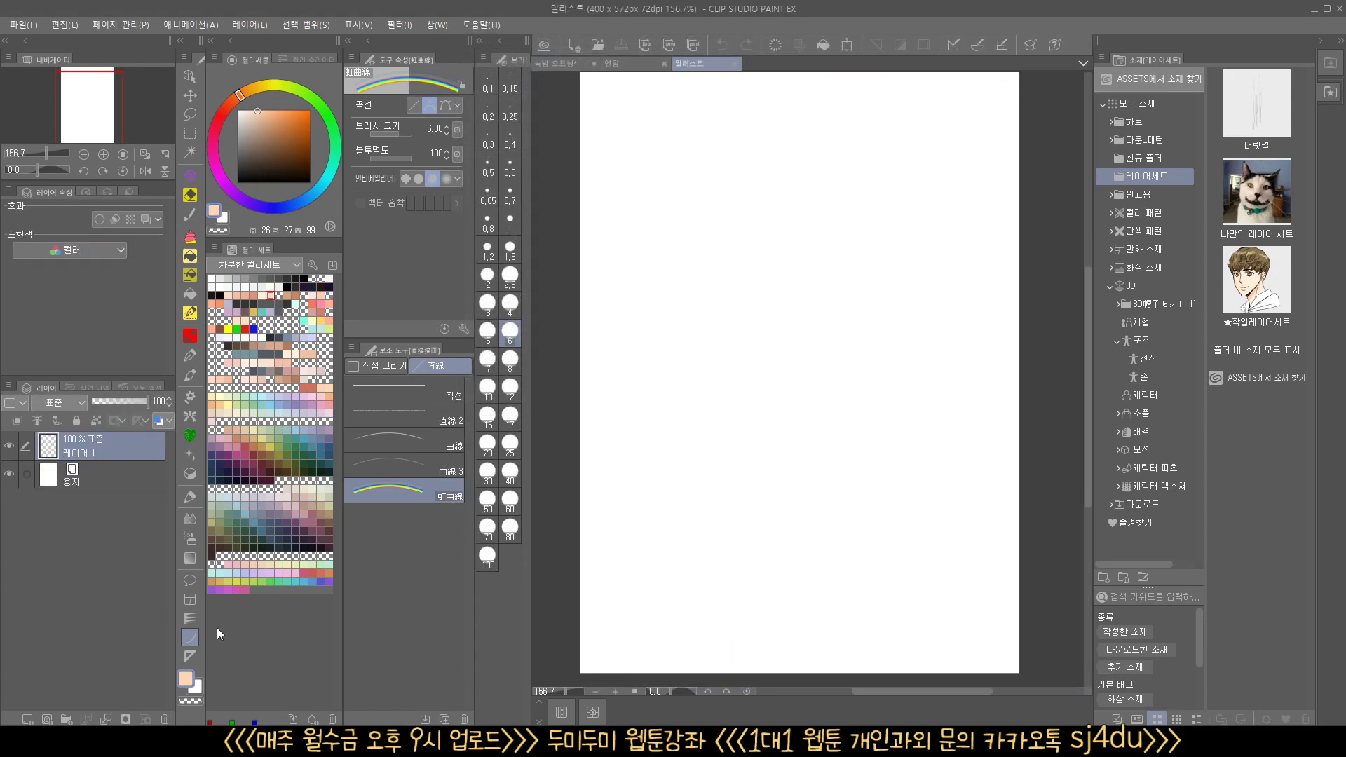
- Browse the speed-line and 유선 sub tool groups, and select トーンフラ(曲線指定) in the 집중선 group
left_click(186, 617)
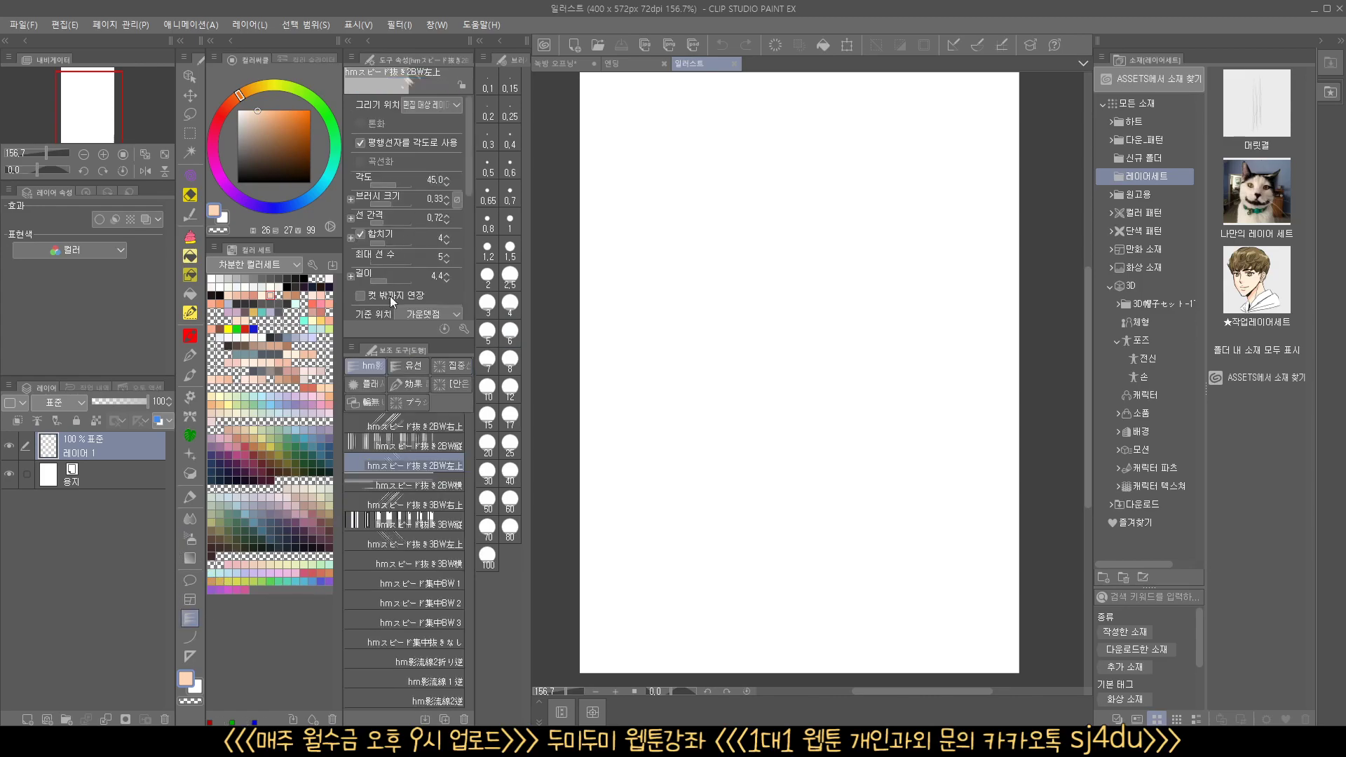
left_click(406, 368)
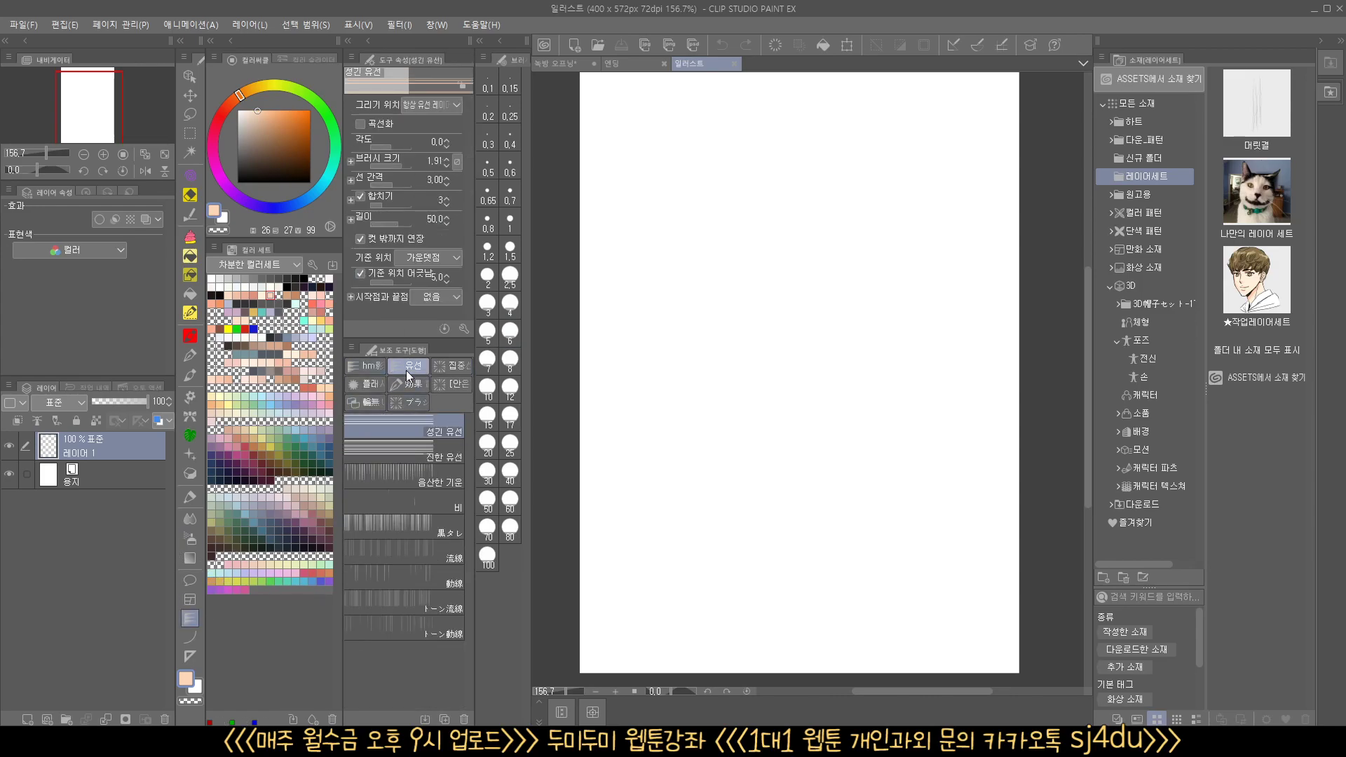
left_click(457, 371)
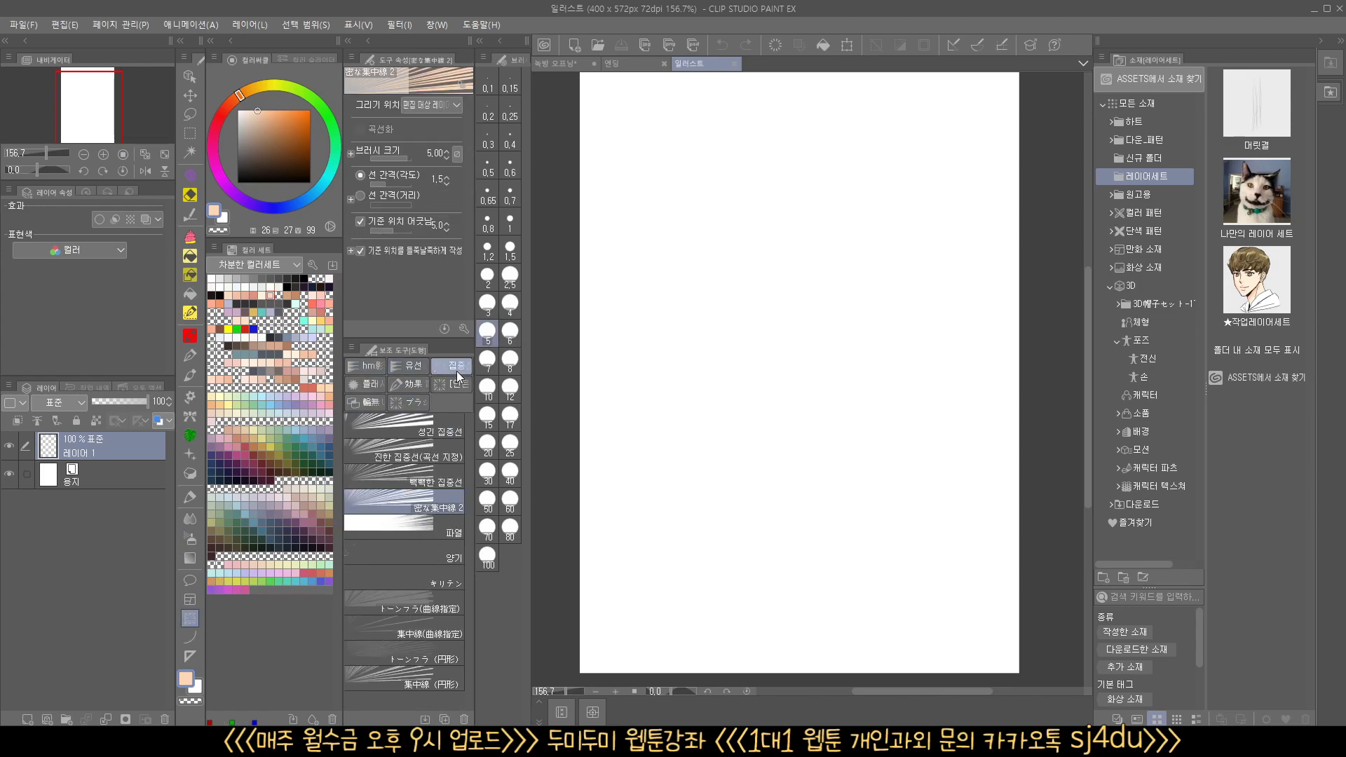
left_click(415, 608)
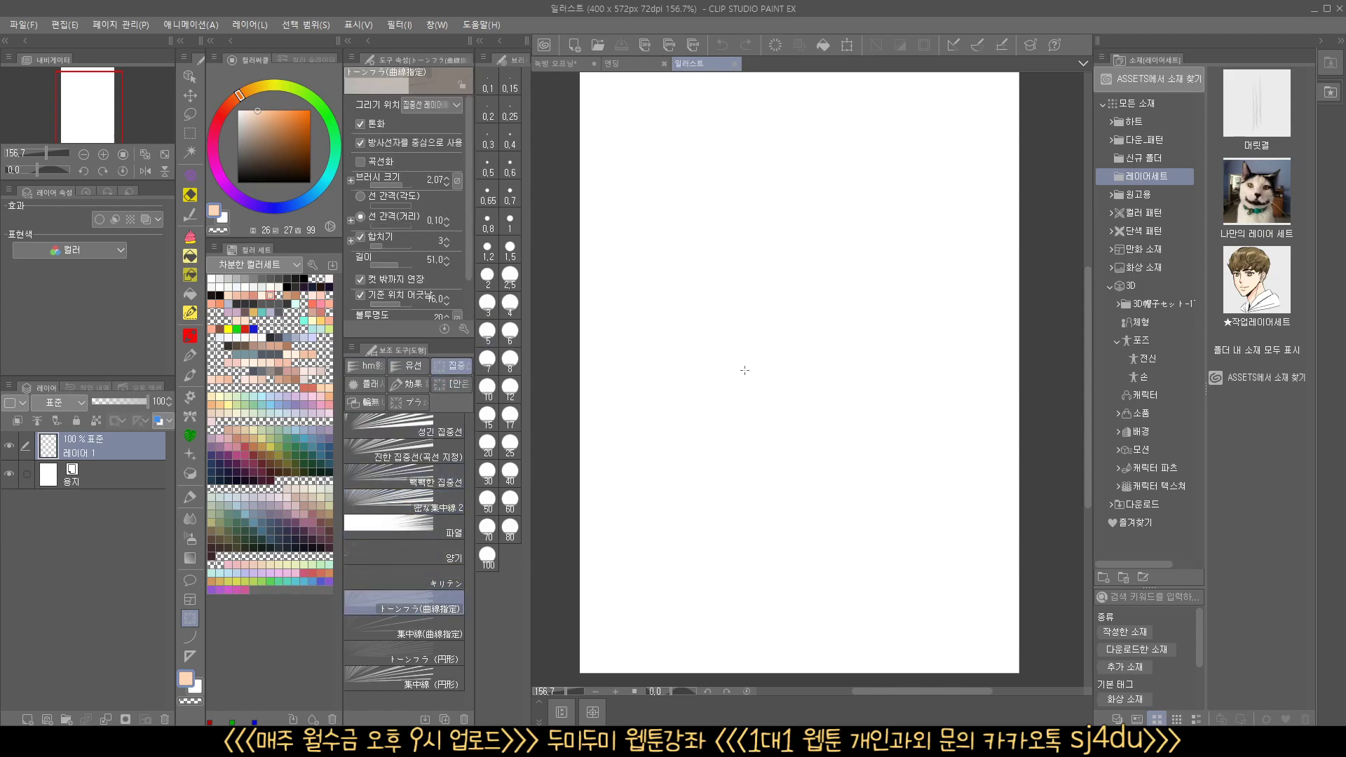
- Try トーンフラ(曲線指定) around a closed curve in the middle of the canvas in the light skin color, and undo it
left_click(754, 303)
left_click(894, 315)
left_click(713, 432)
left_click(708, 336)
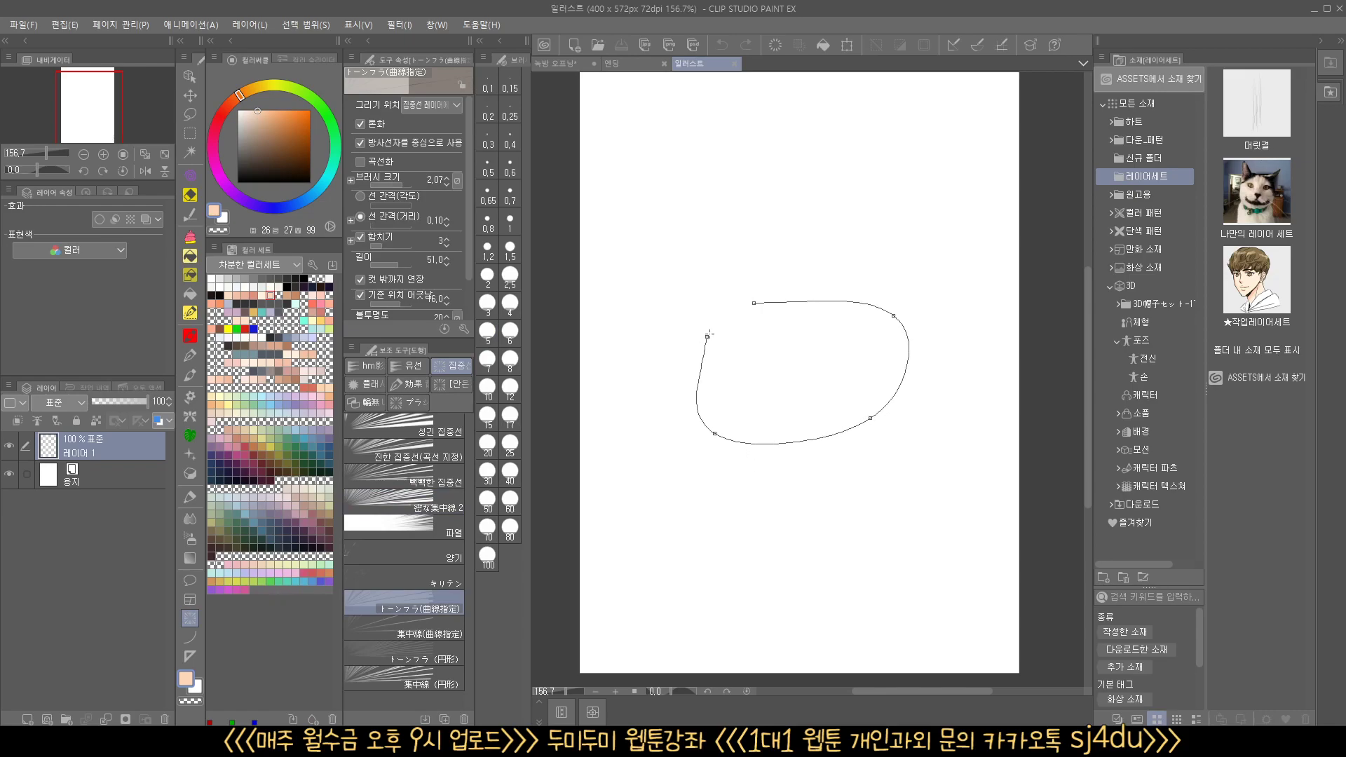
left_click(754, 302)
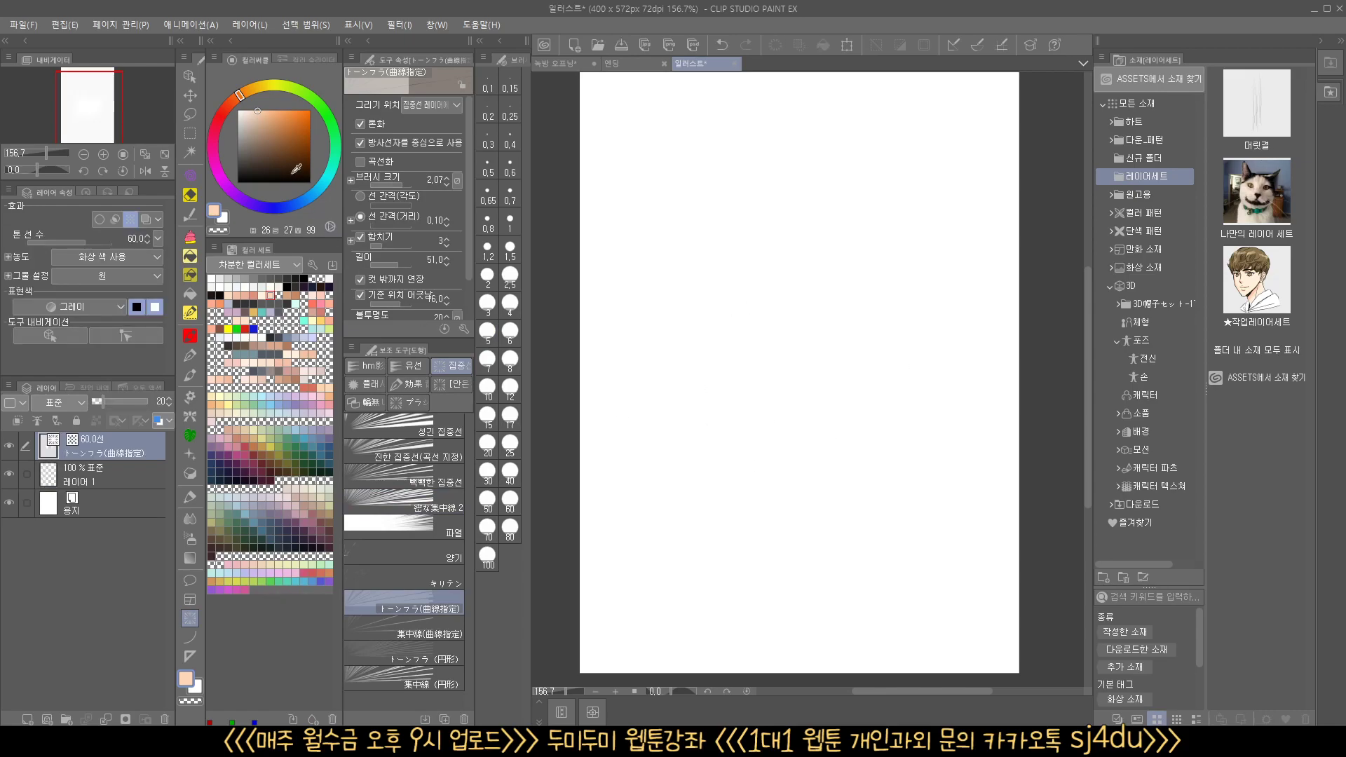
key("ctrl+z")
- Try the tone focus lines in black around a new closed curve at mid-canvas, and undo them
left_click(777, 315)
left_click(872, 302)
left_click(883, 426)
left_click(753, 466)
left_click(683, 335)
left_click(778, 315)
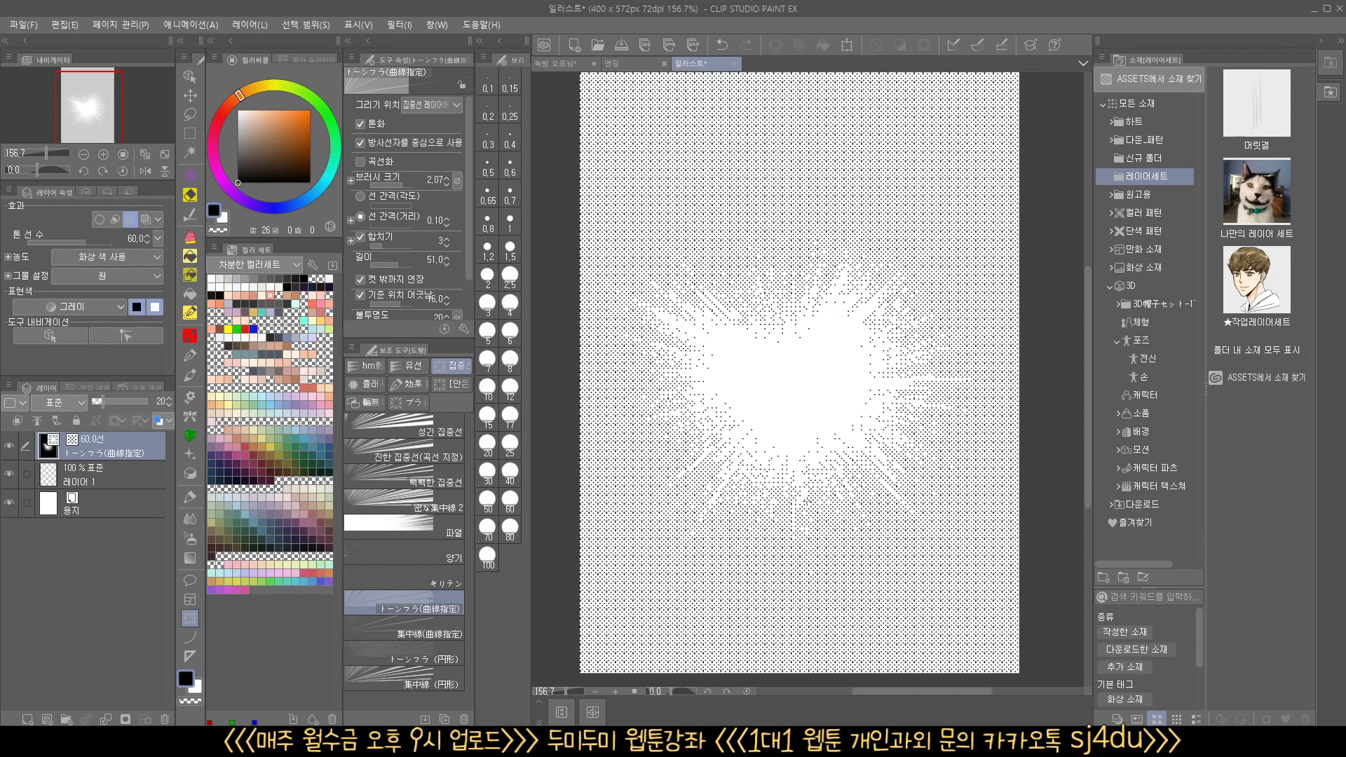
key("ctrl+z")
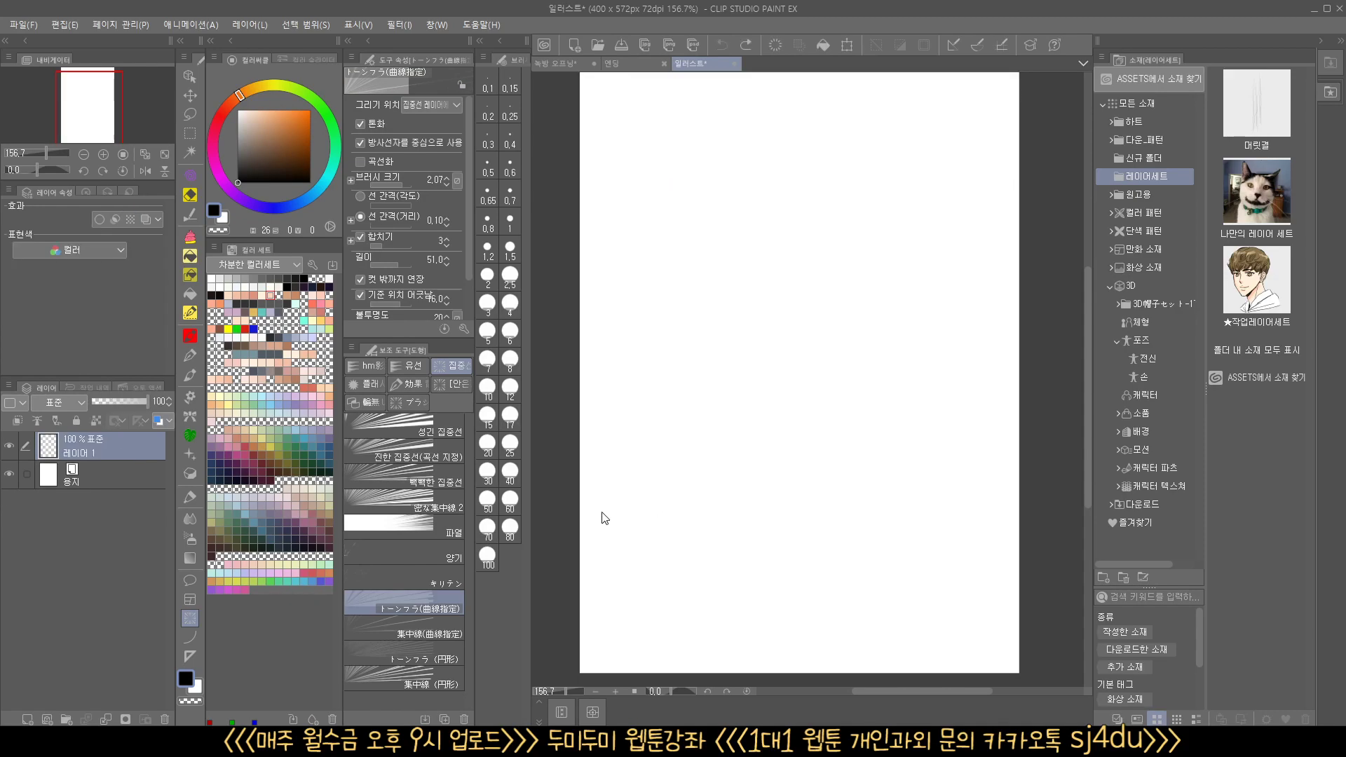
- Try the 파열 sub tool with a large ellipse in the middle of the canvas, and undo the burst
left_click(401, 526)
mouse_move(691, 307)
left_mouse_down()
mouse_move(796, 241)
mouse_move(841, 307)
mouse_move(764, 346)
mouse_move(749, 331)
mouse_move(820, 372)
mouse_move(949, 502)
mouse_move(984, 560)
mouse_move(964, 557)
left_mouse_up()
key("ctrl+z")
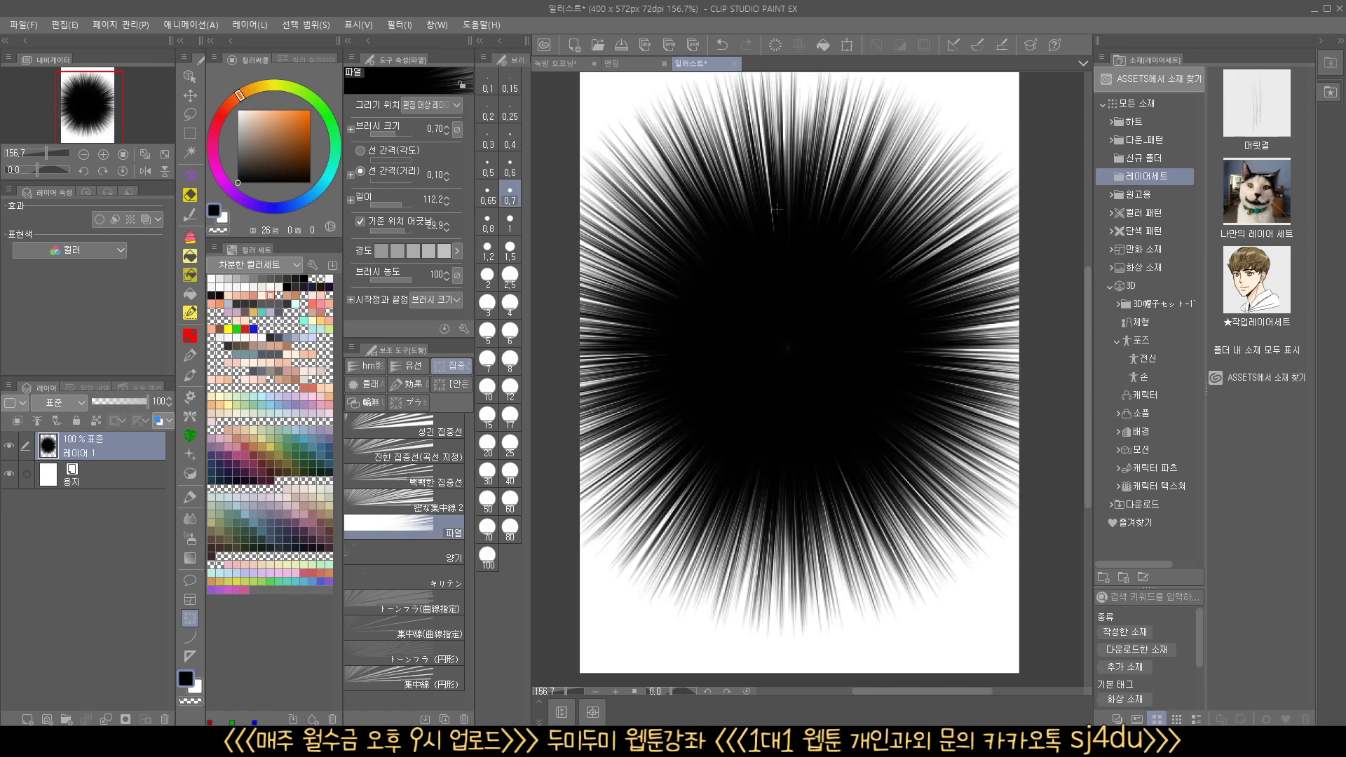
key("ctrl+z")
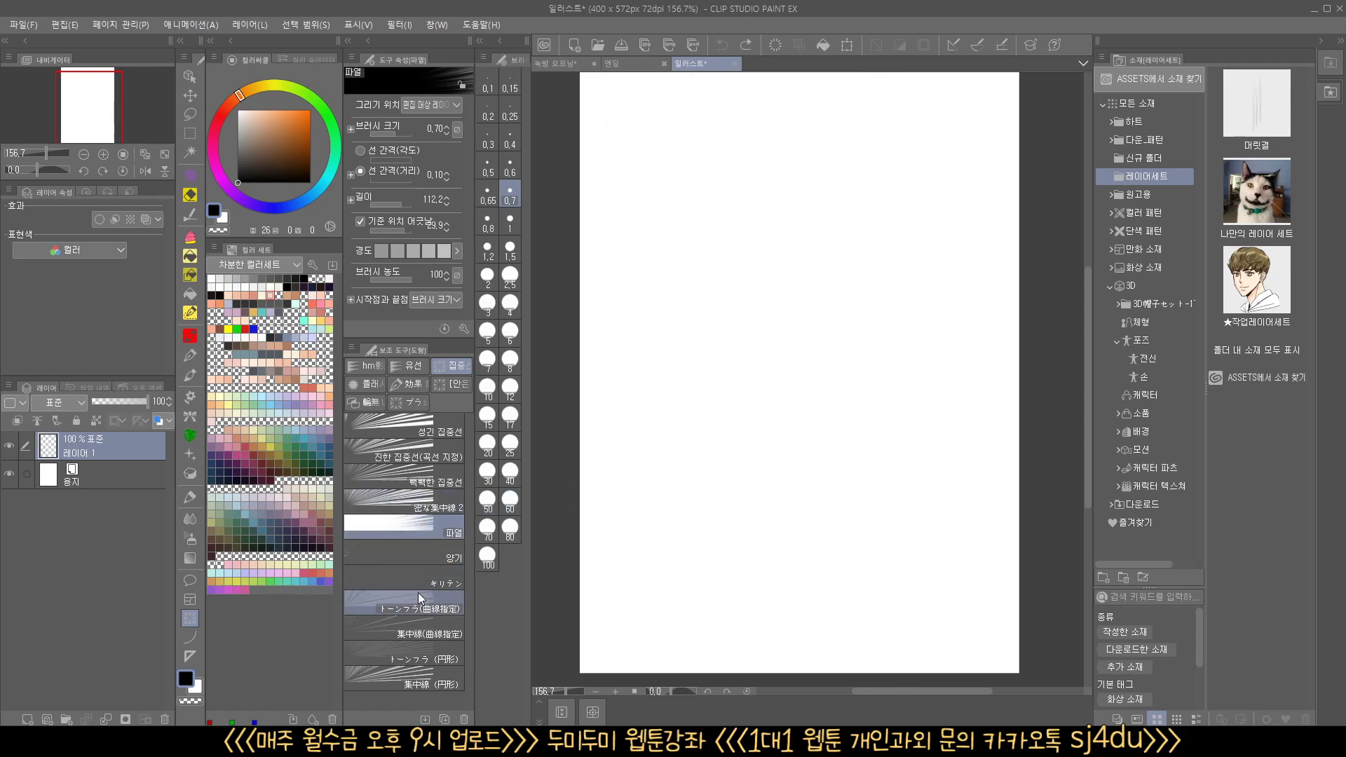
- Draw black focus lines with 진한 집중선(곡선 지정) around a closed eight-point oval curve slightly above the canvas center
left_click(418, 443)
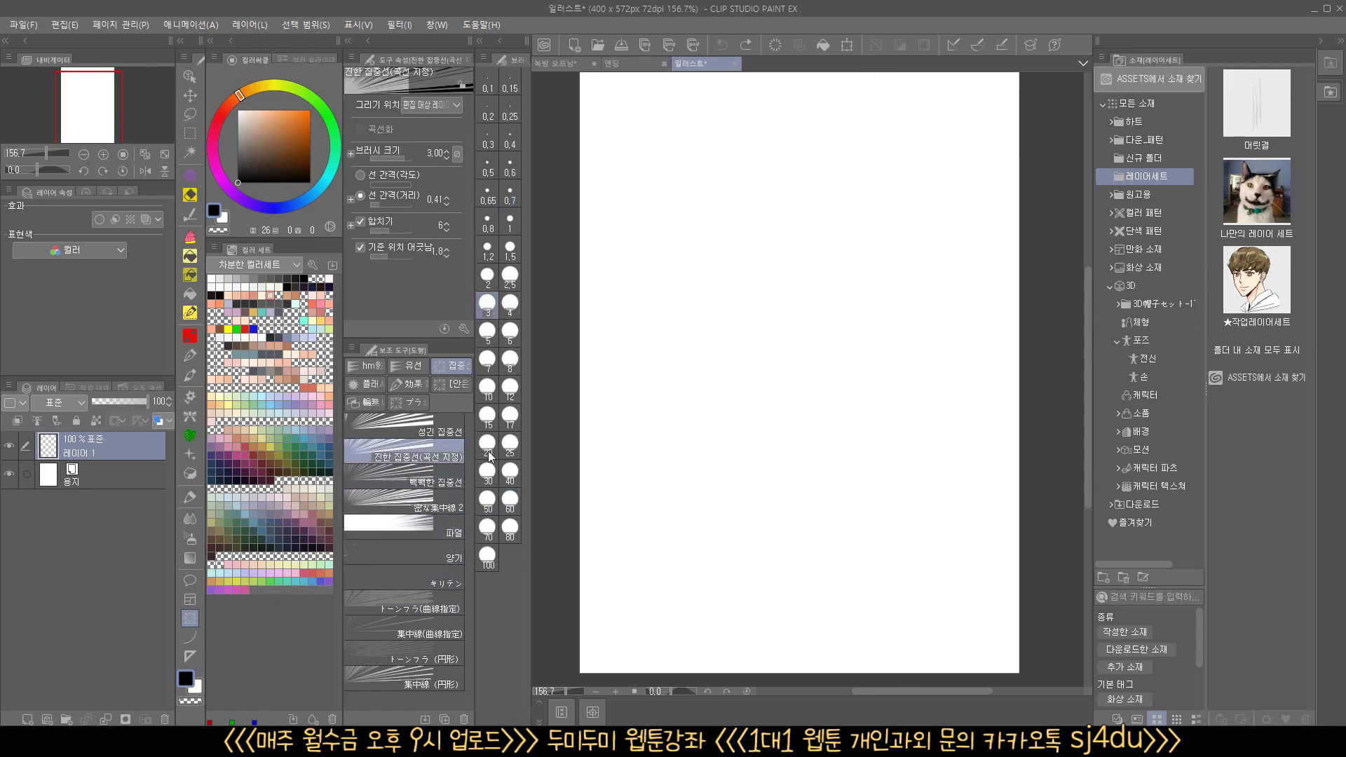
left_click(807, 264)
left_click(869, 270)
left_click(909, 329)
left_click(882, 393)
left_click(788, 428)
left_click(707, 409)
left_click(690, 345)
left_click(723, 290)
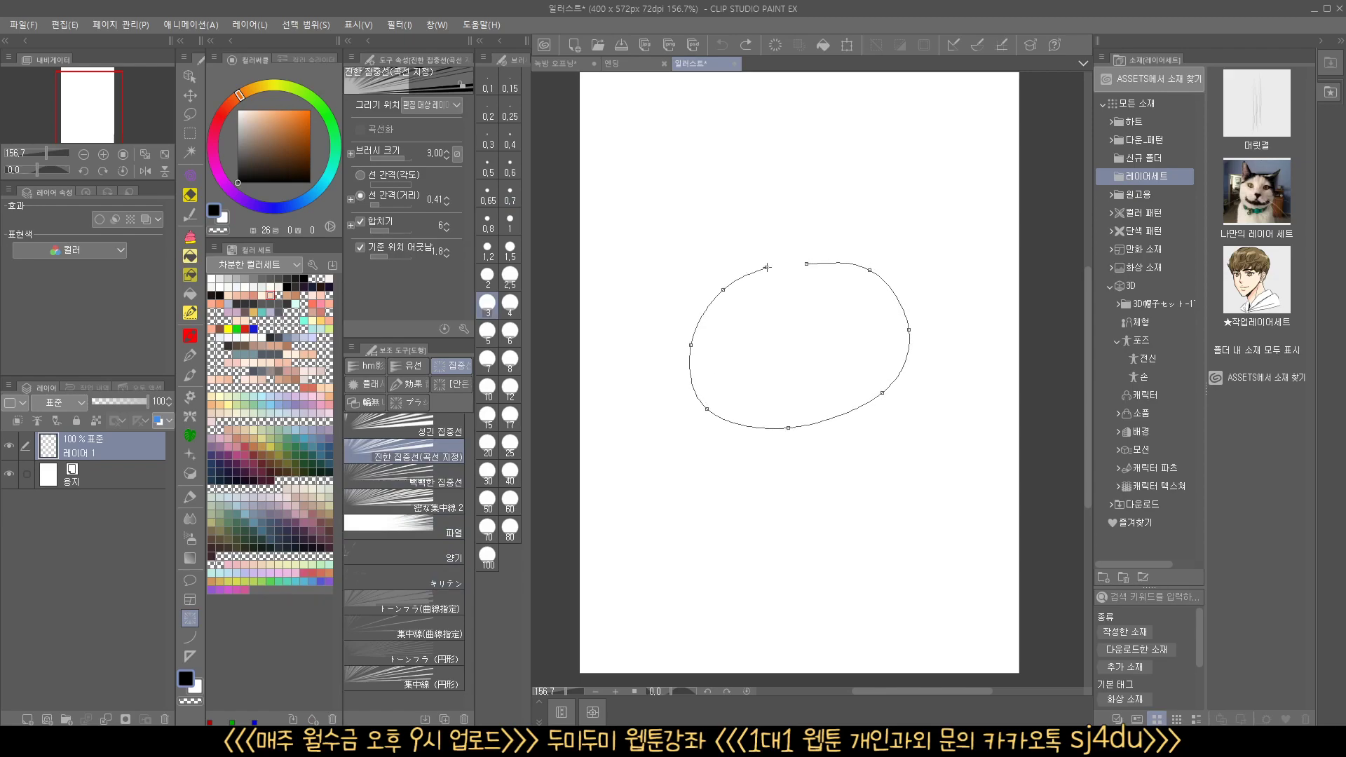
left_click(807, 264)
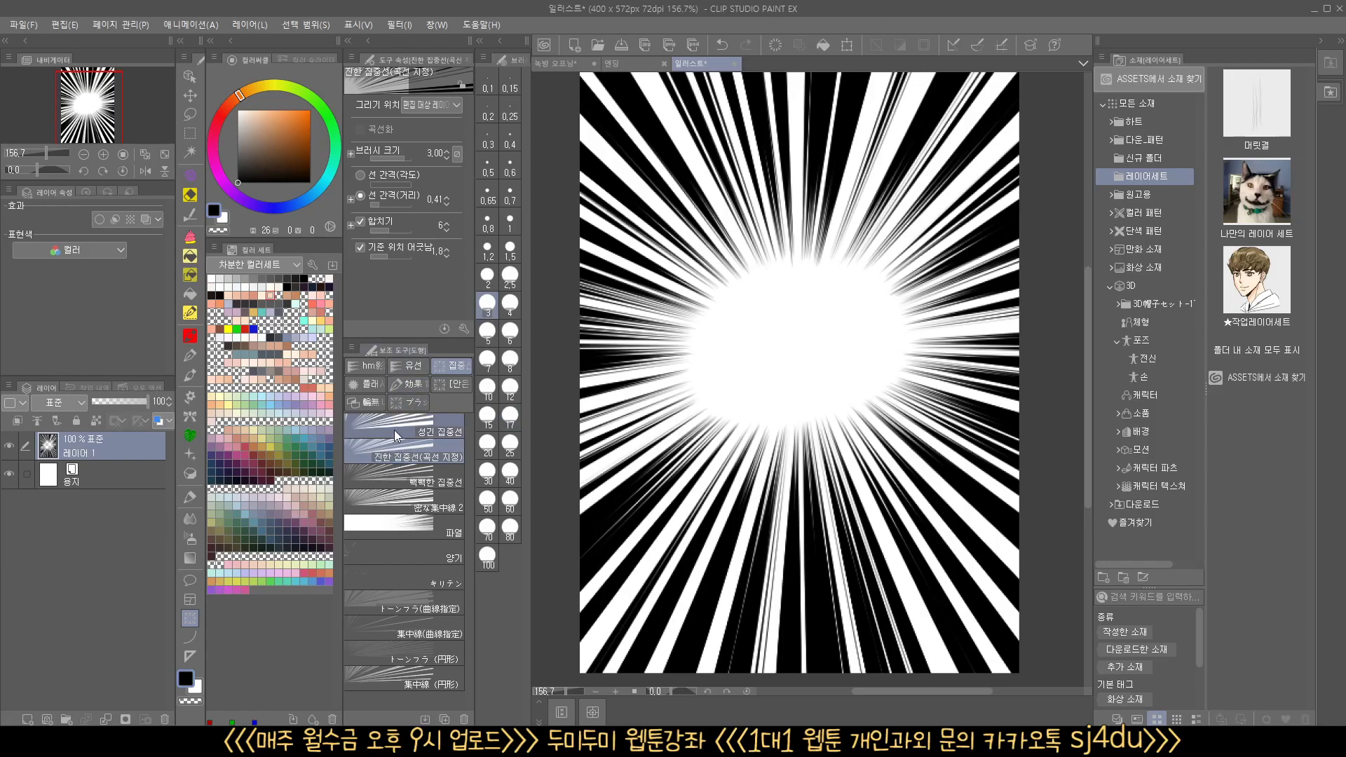
left_click(406, 367)
left_click(449, 367)
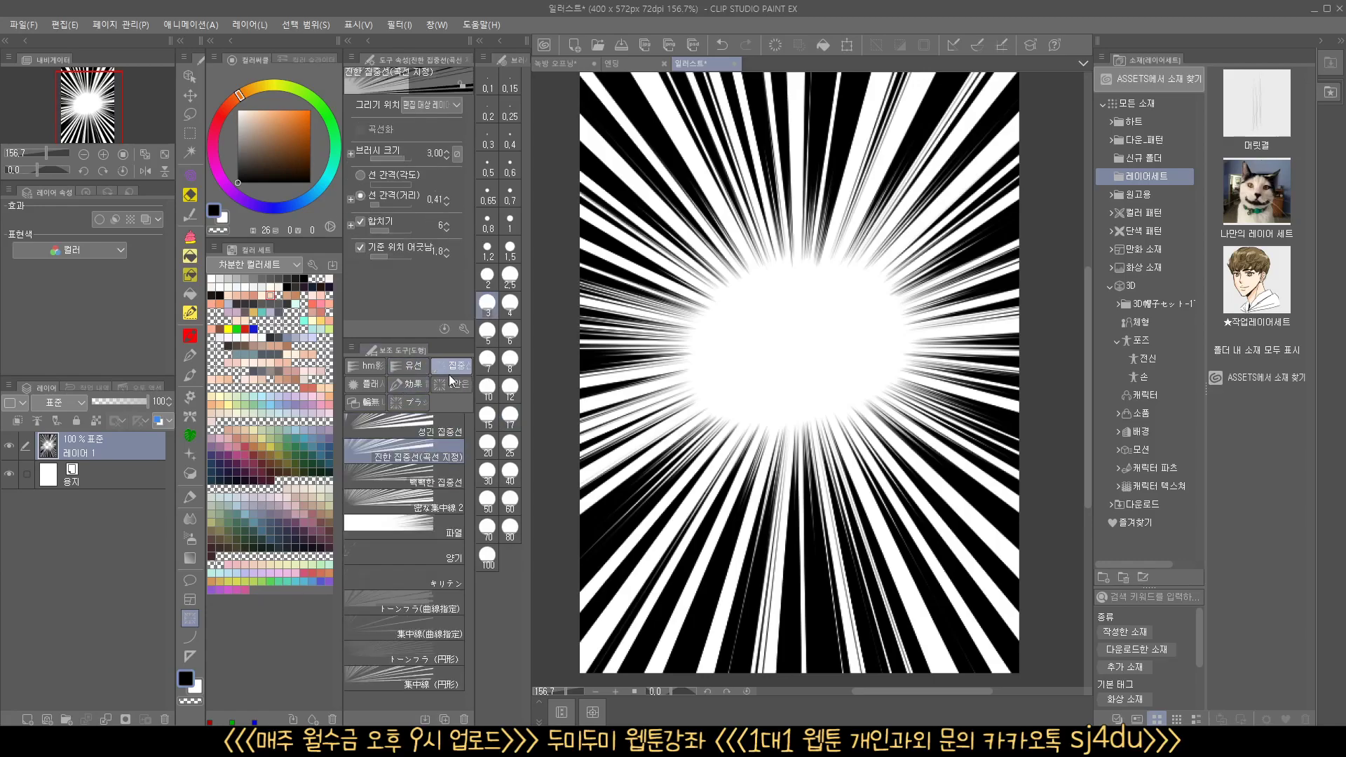
- Choose the 성긴 집중선 sub tool, widen its palettes, and set 그리기 위치 to 집중선 레이어에 그리기
left_click(404, 421)
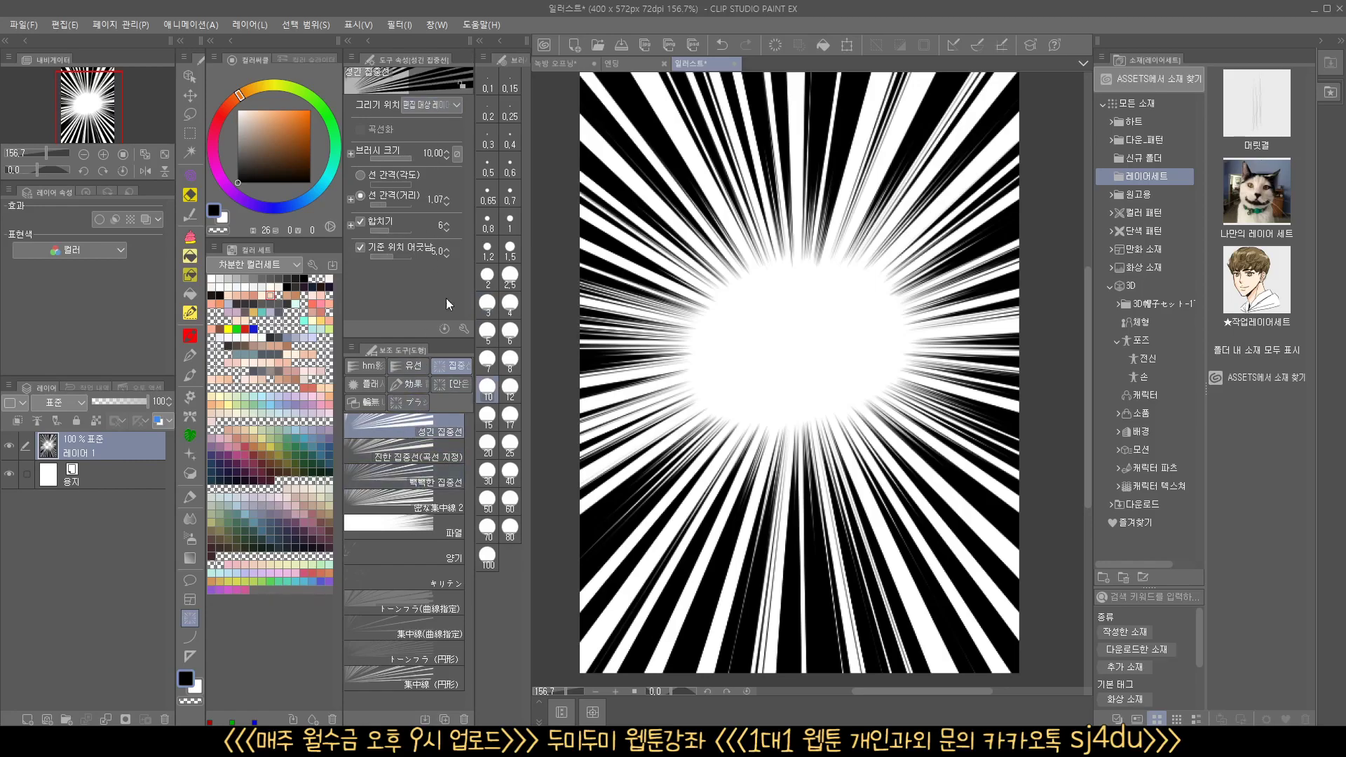
left_click_drag(481, 108, 513, 115)
left_click(481, 106)
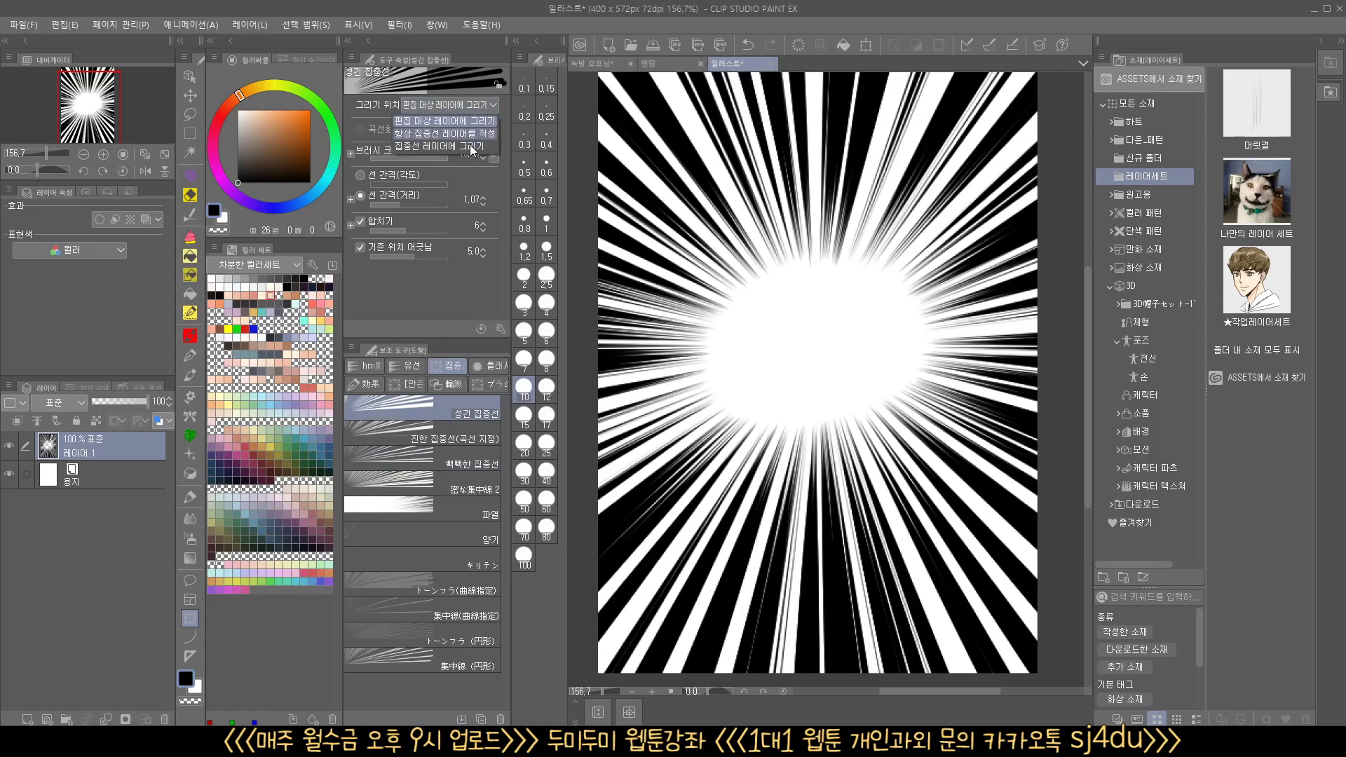
left_click(466, 146)
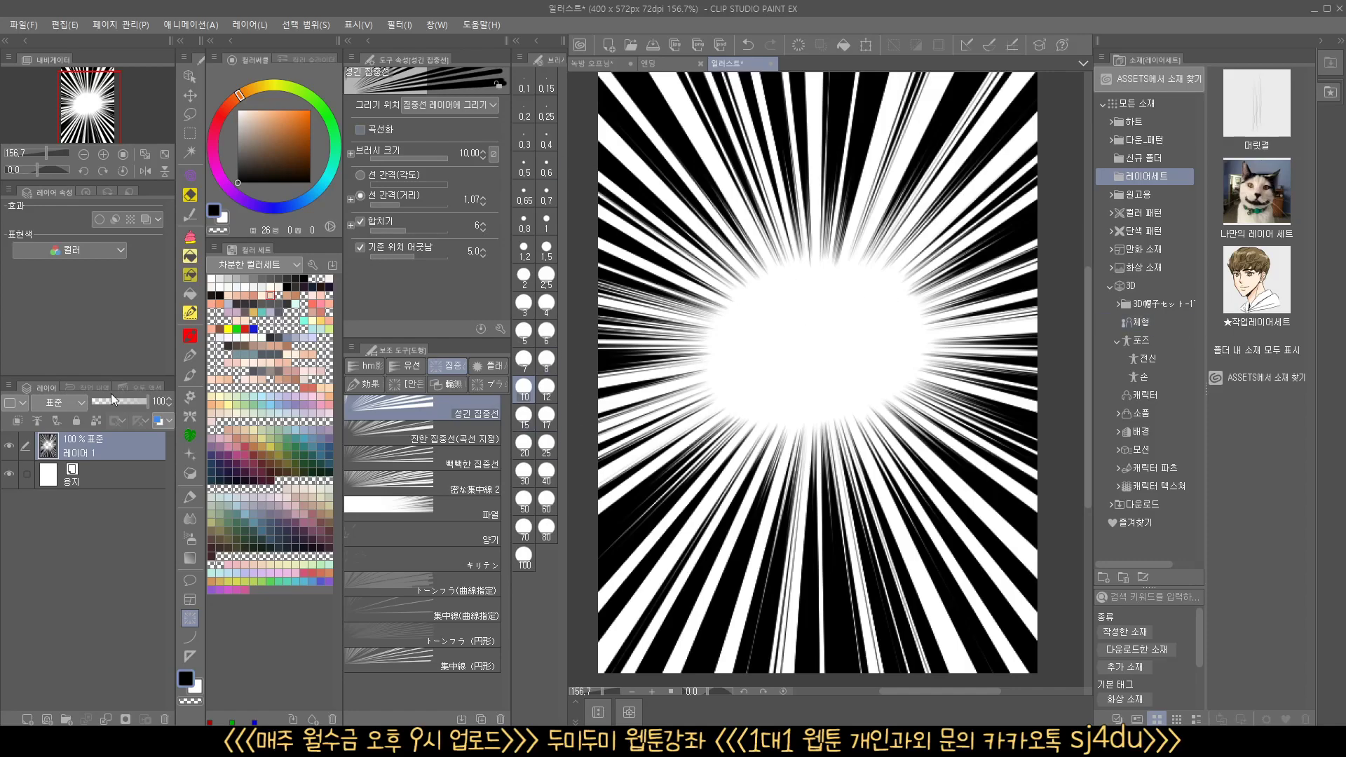
- Hide 레이어 1 and try 성긴 집중선 on its own focus-line layer, undoing and redrawing around a wide ellipse in the upper half of the canvas
left_click(10, 445)
left_click_drag(715, 253, 923, 412)
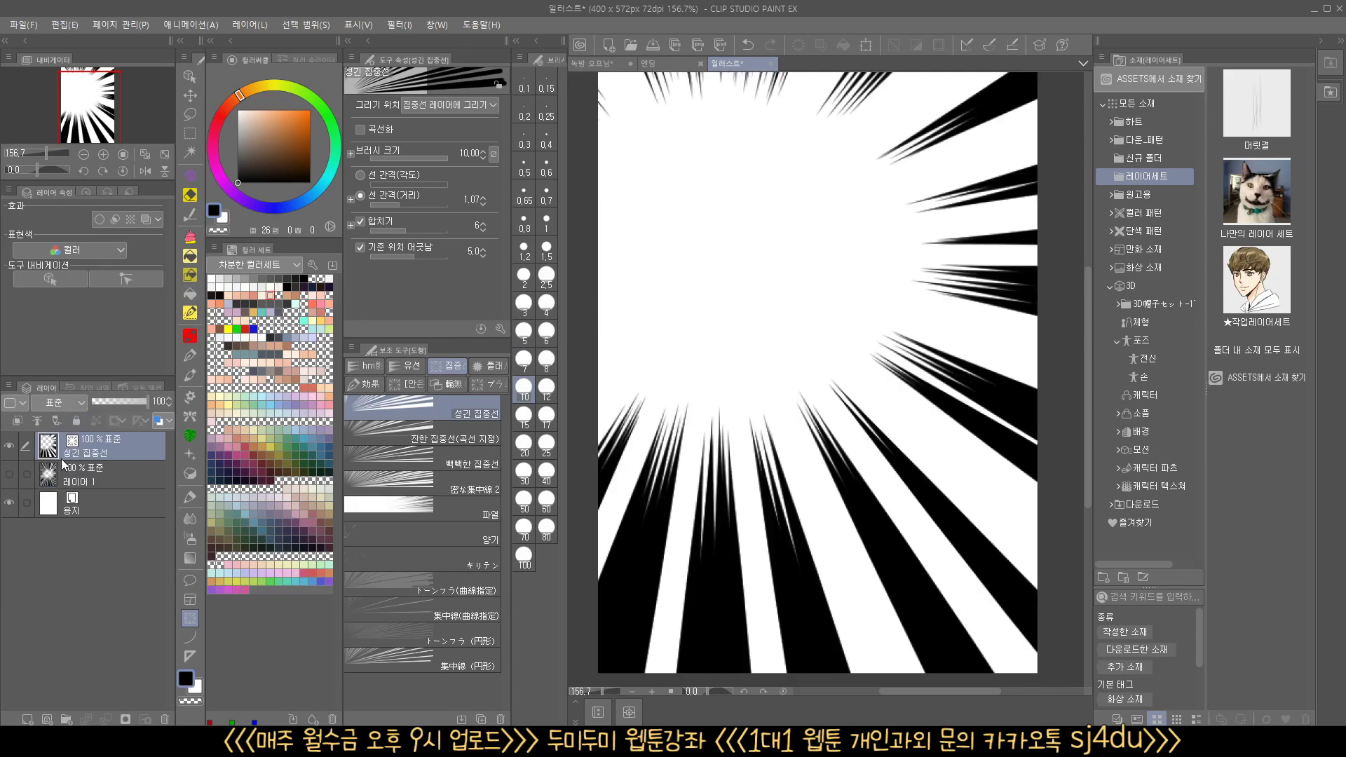
left_click_drag(826, 274, 722, 253)
key("ctrl+z")
key("ctrl+z")
key("ctrl+z")
left_click_drag(788, 305, 958, 424)
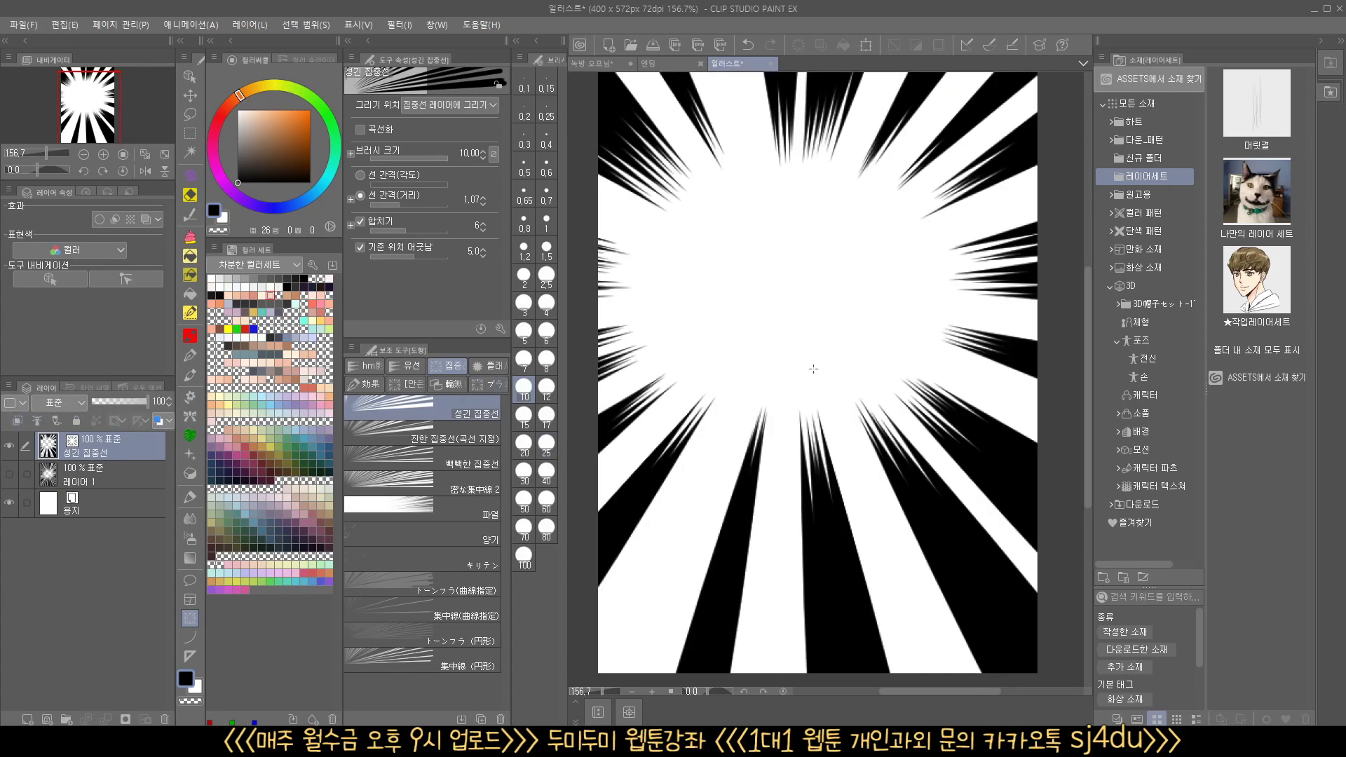
left_click_drag(796, 347, 930, 467)
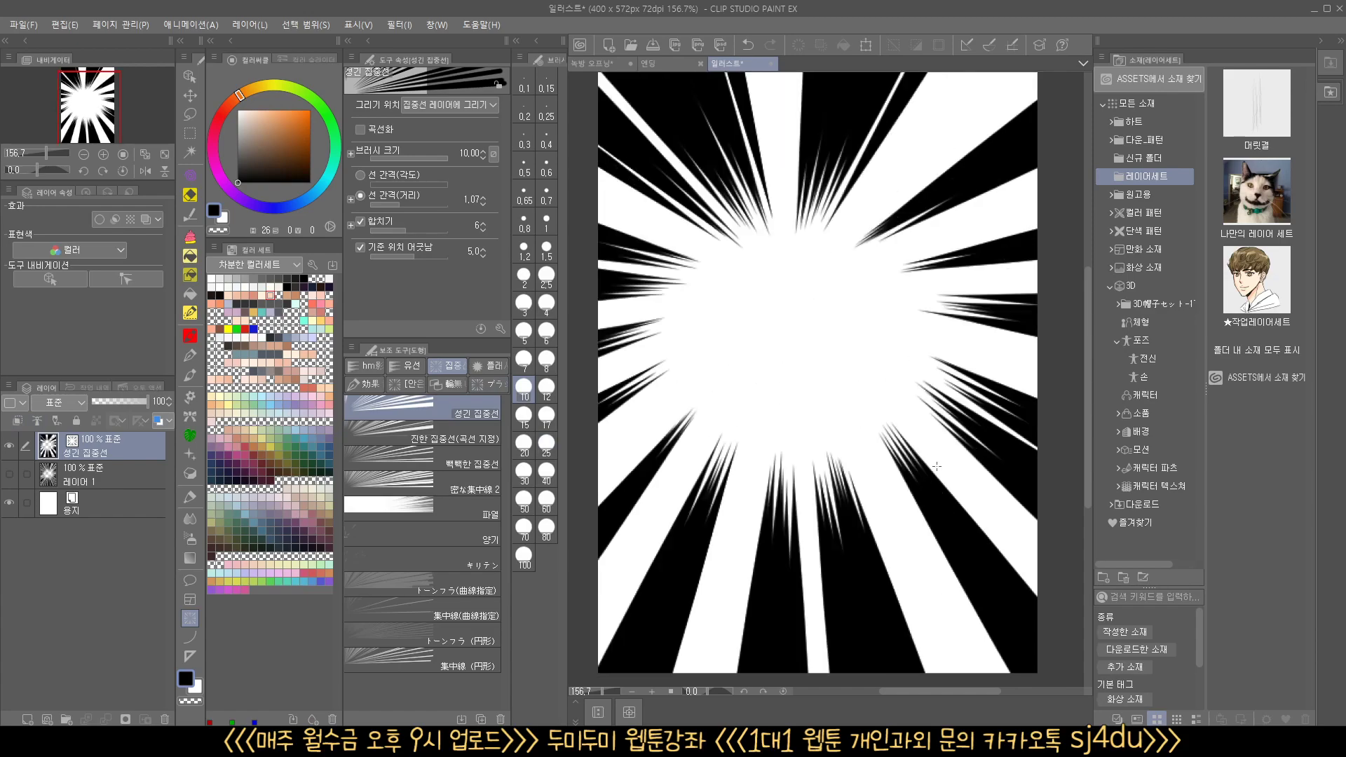
left_click_drag(796, 343, 936, 466)
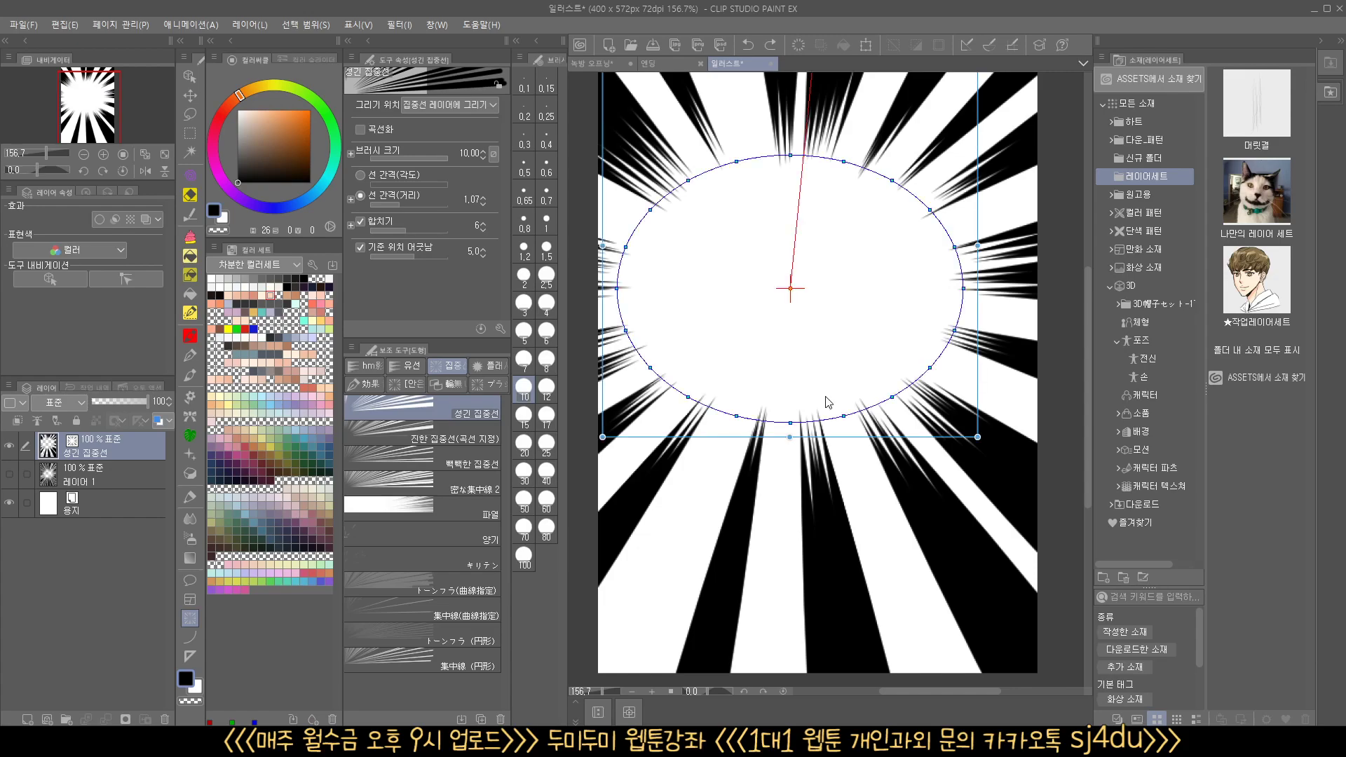
- Reshape the focus lines' elliptical reference curve into a wavy outline by moving its control points inward on all sides
left_click_drag(790, 435, 794, 365)
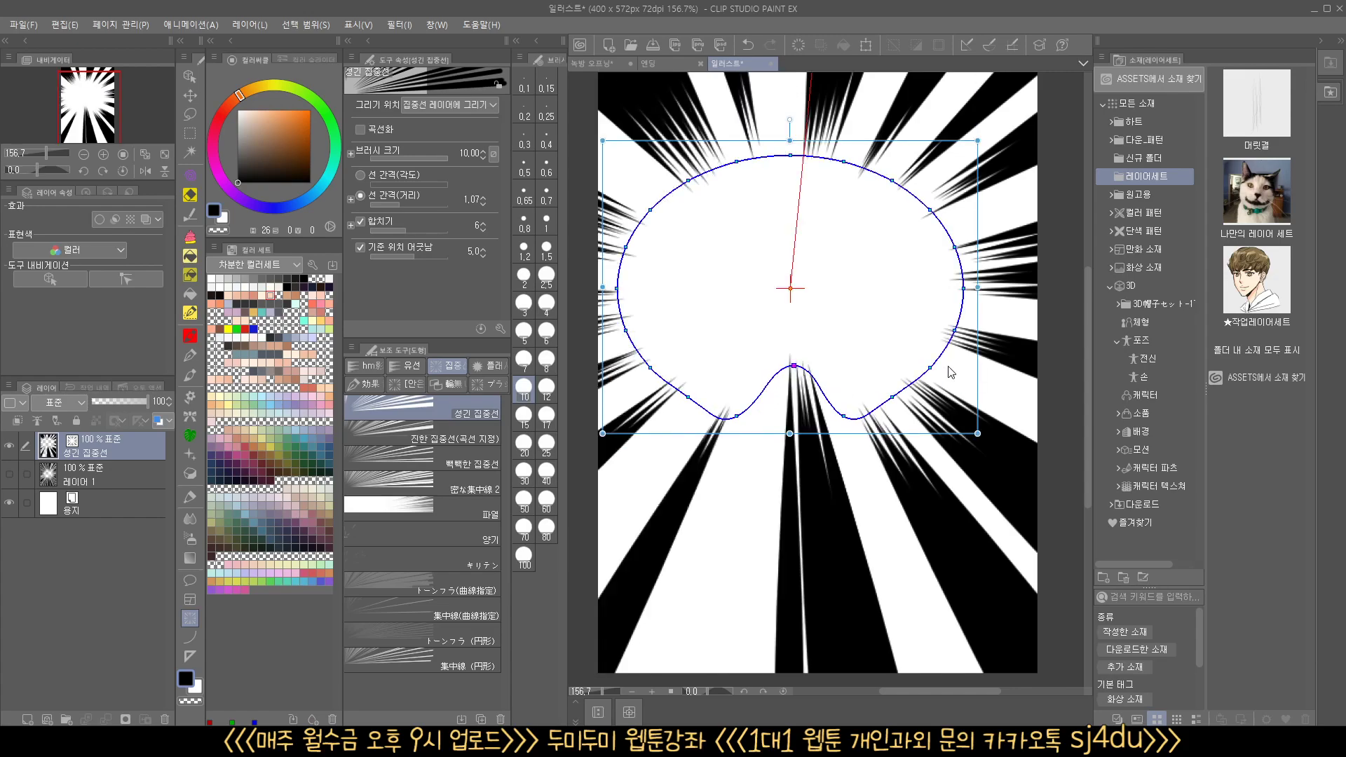
left_click_drag(955, 328, 893, 314)
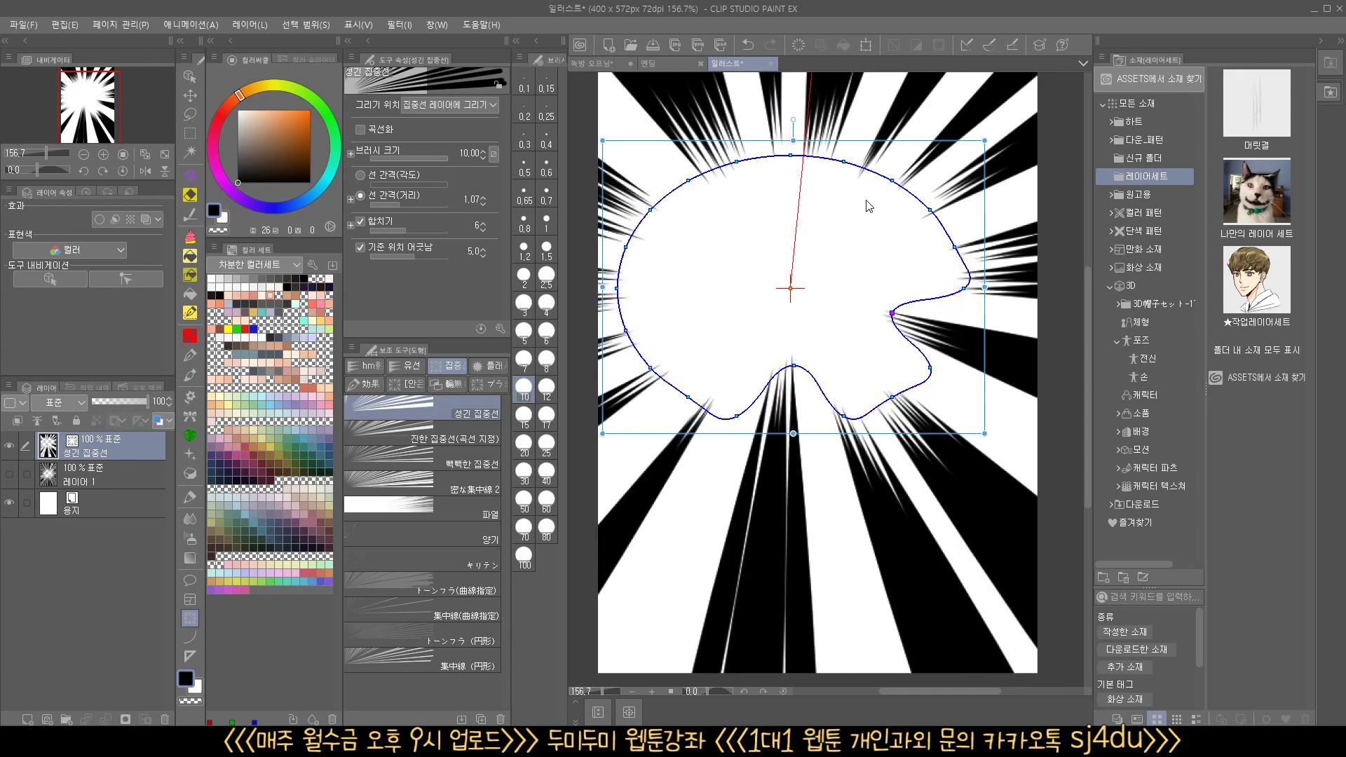
left_click_drag(790, 155, 799, 197)
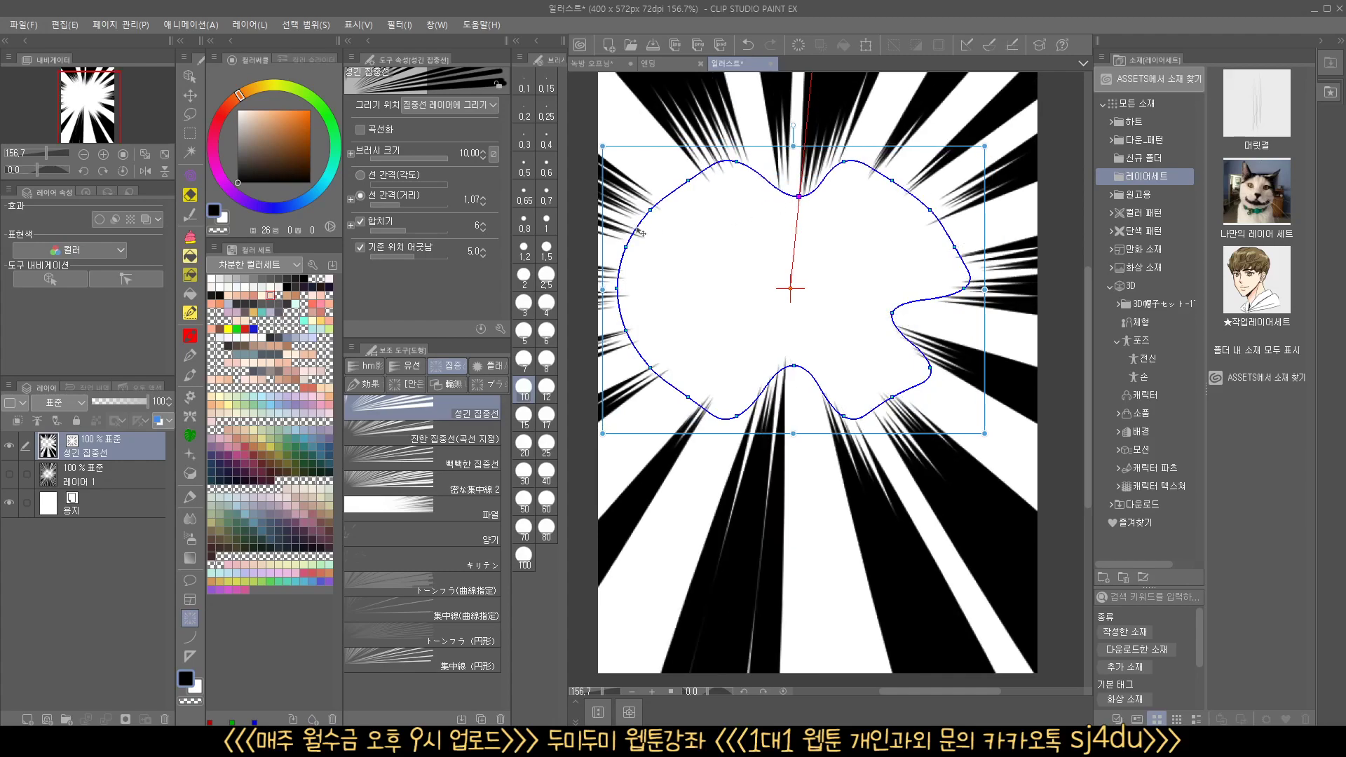
left_click_drag(626, 247, 678, 260)
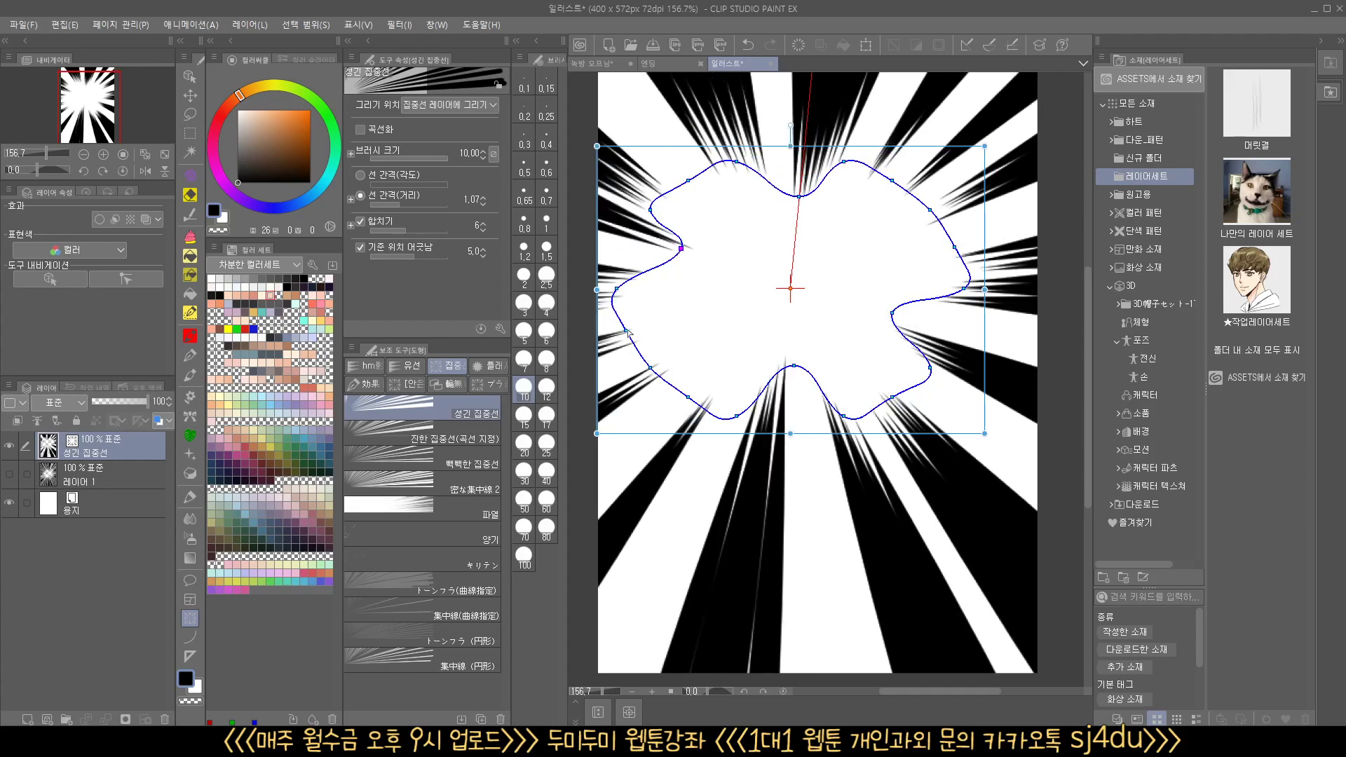
left_click_drag(626, 329, 650, 321)
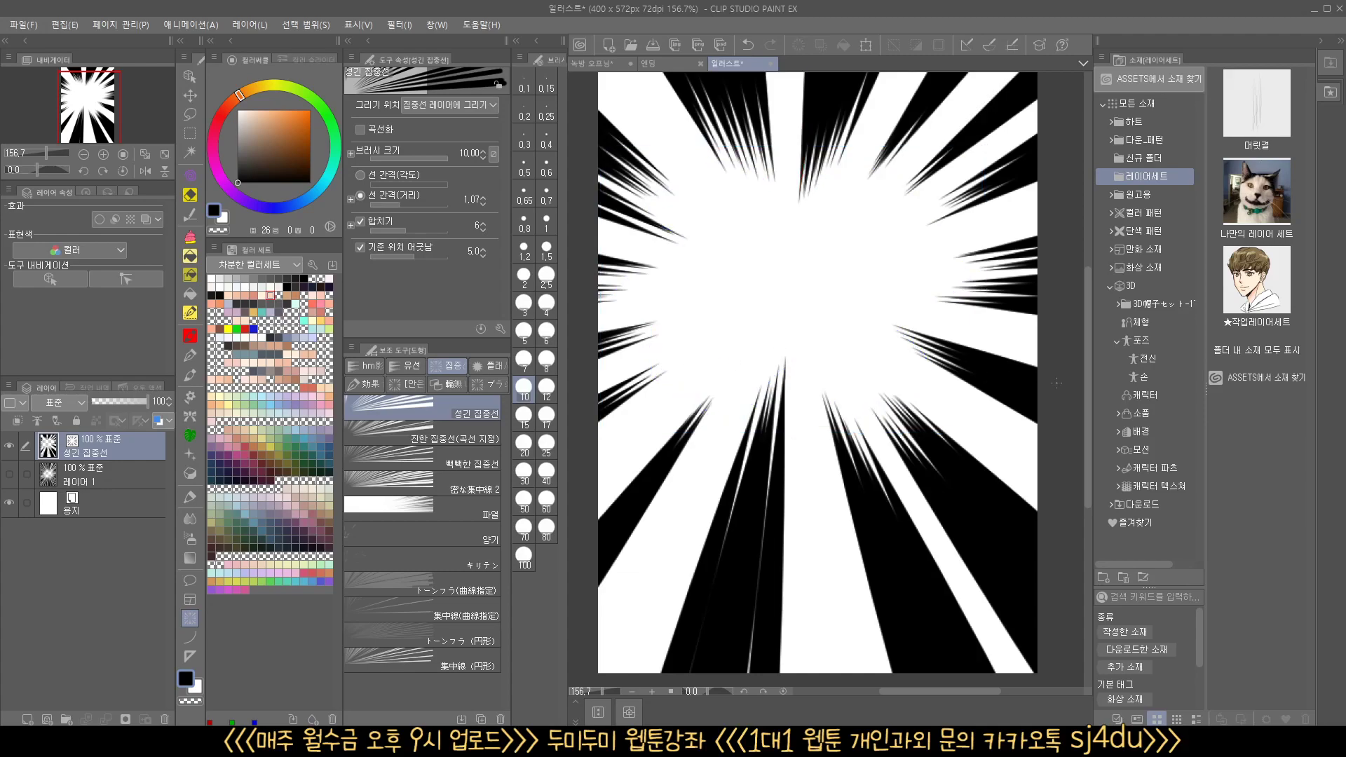
left_click_drag(795, 371, 783, 396)
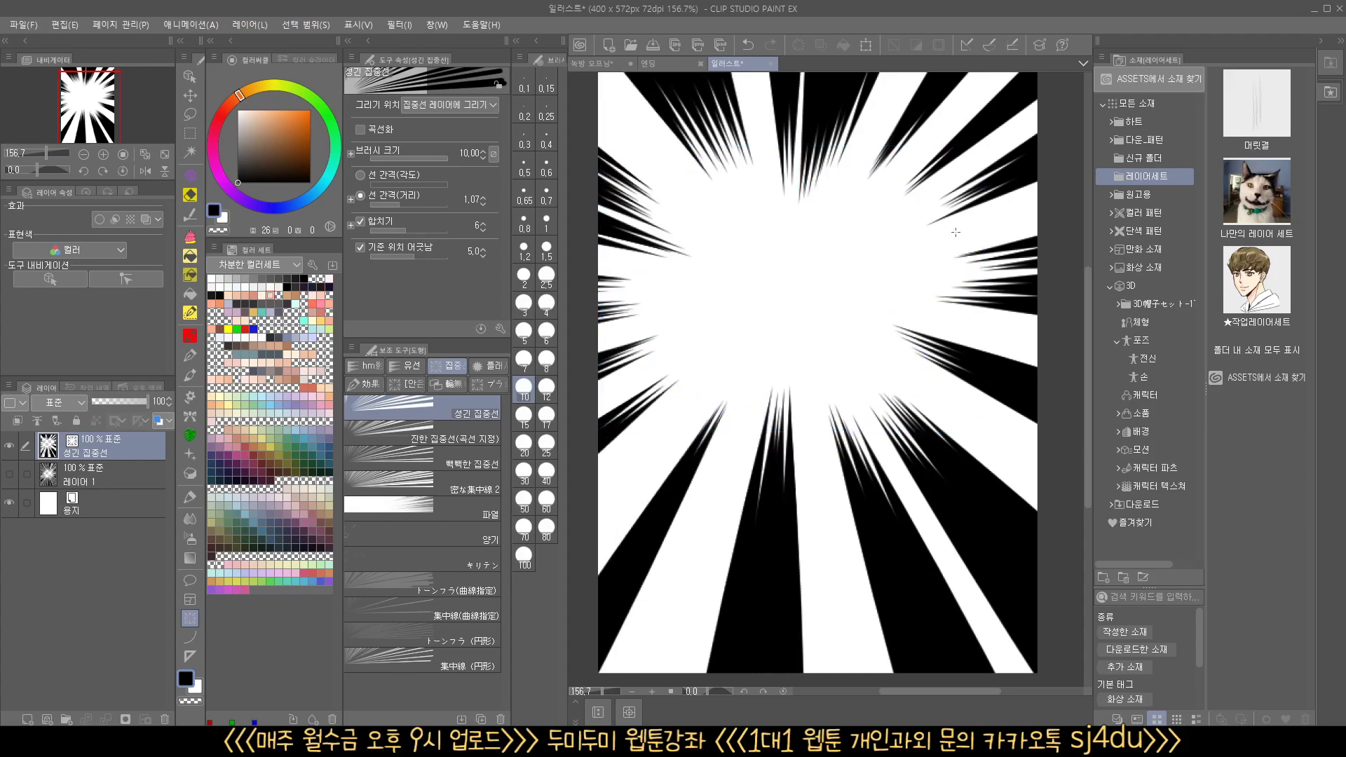
left_click_drag(931, 214, 907, 226)
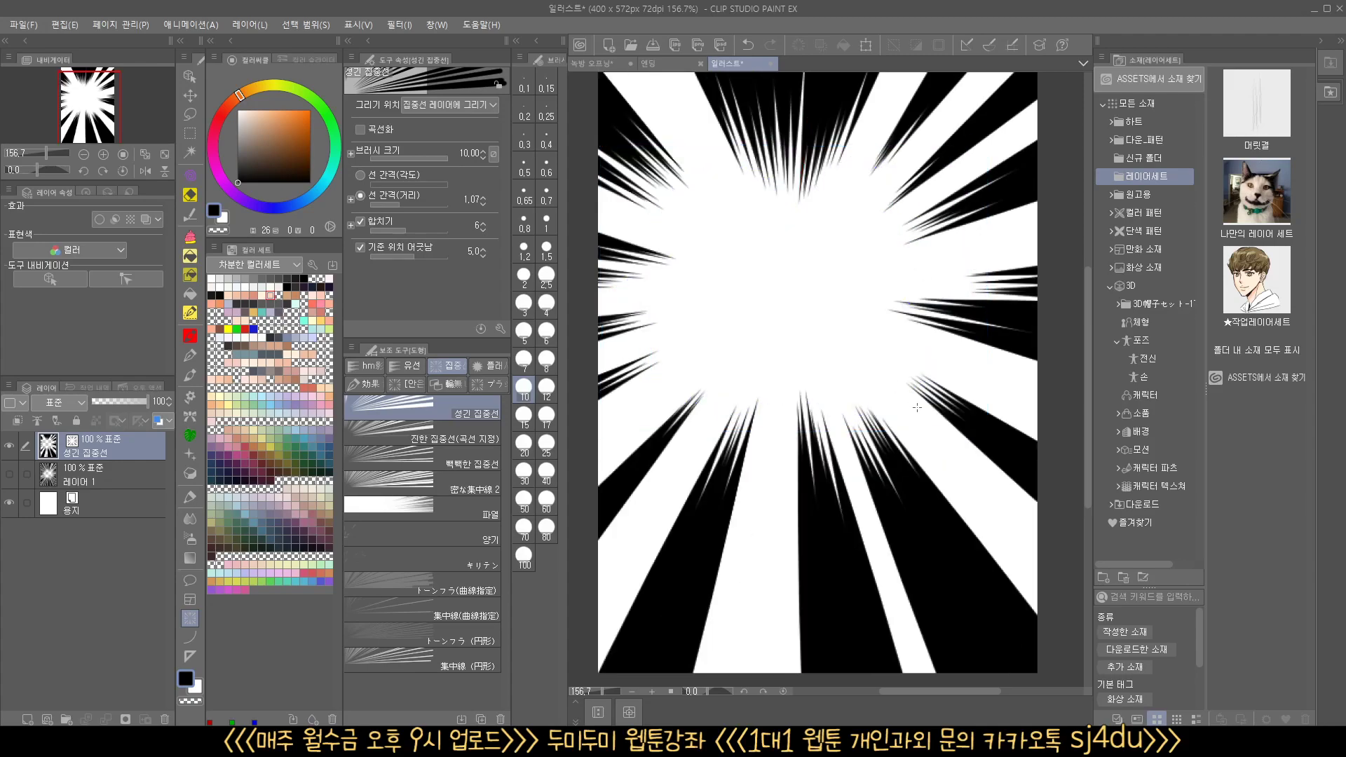
left_click_drag(845, 162, 878, 186)
left_click_drag(689, 180, 712, 201)
key("Return")
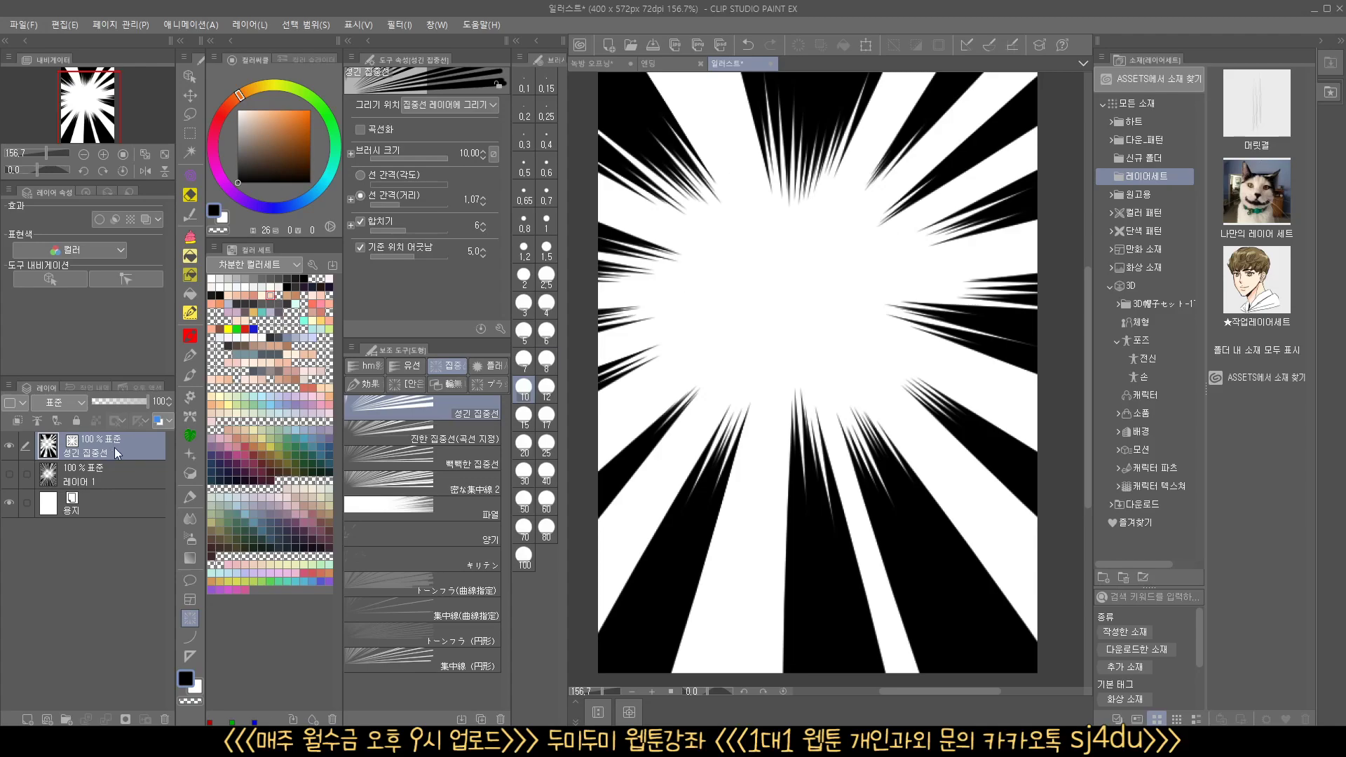
- Delete the 성긴 집중선 layer and 레이어 1, and add a new empty raster layer above the paper
left_click(164, 719)
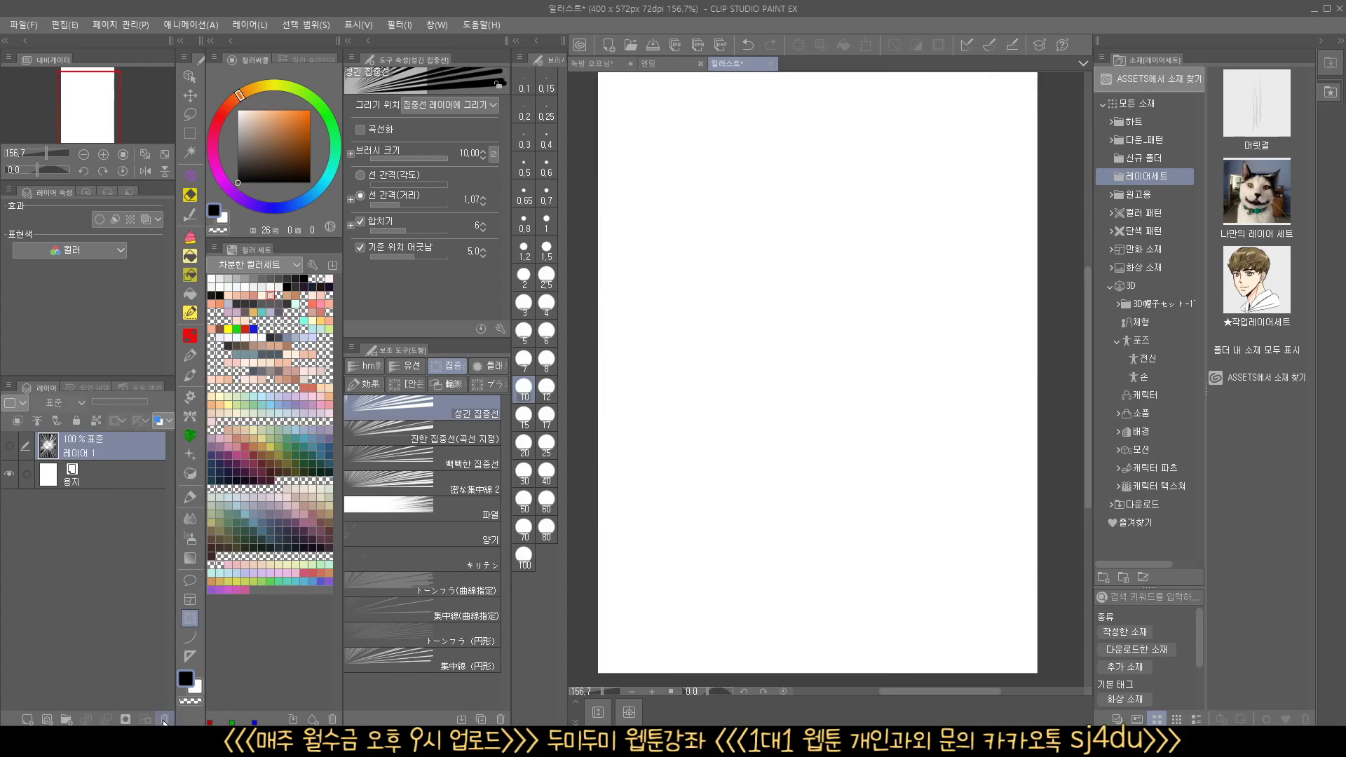
left_click(164, 719)
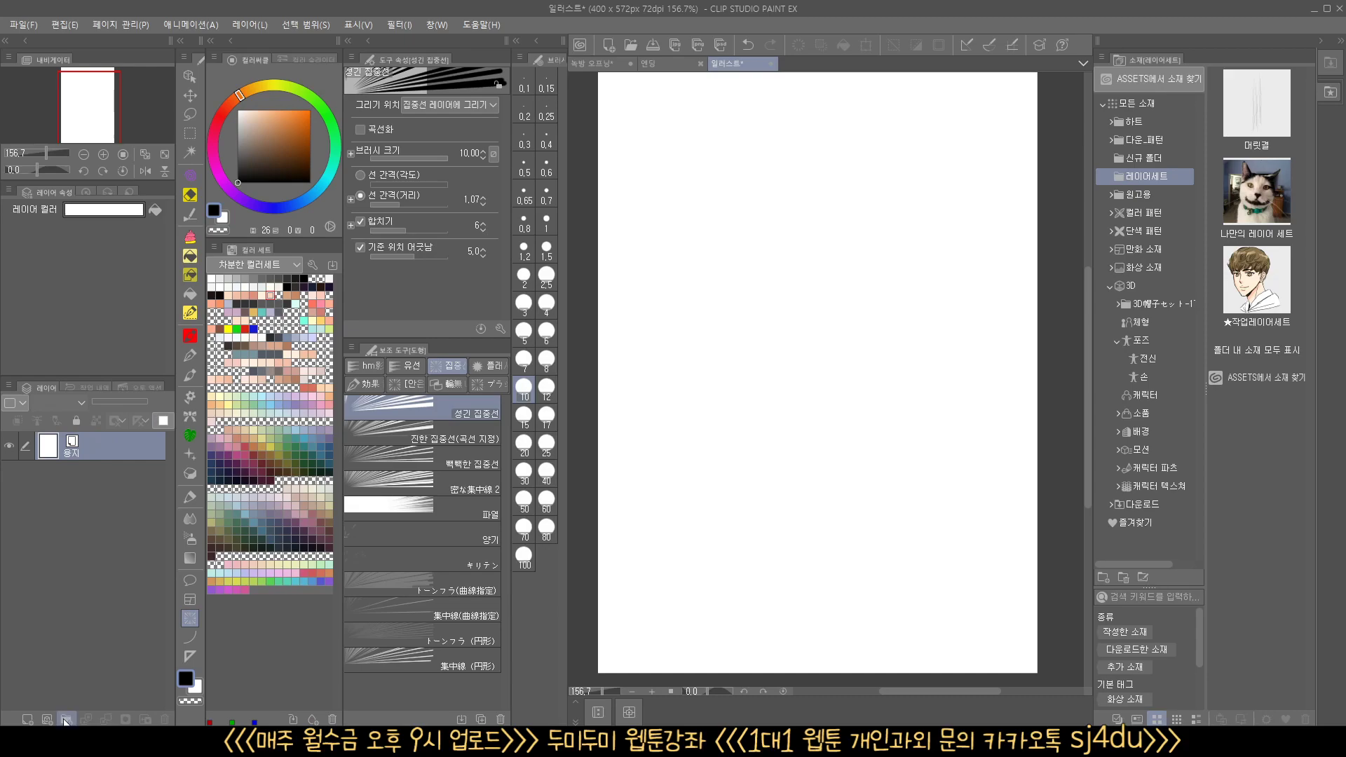
left_click(27, 720)
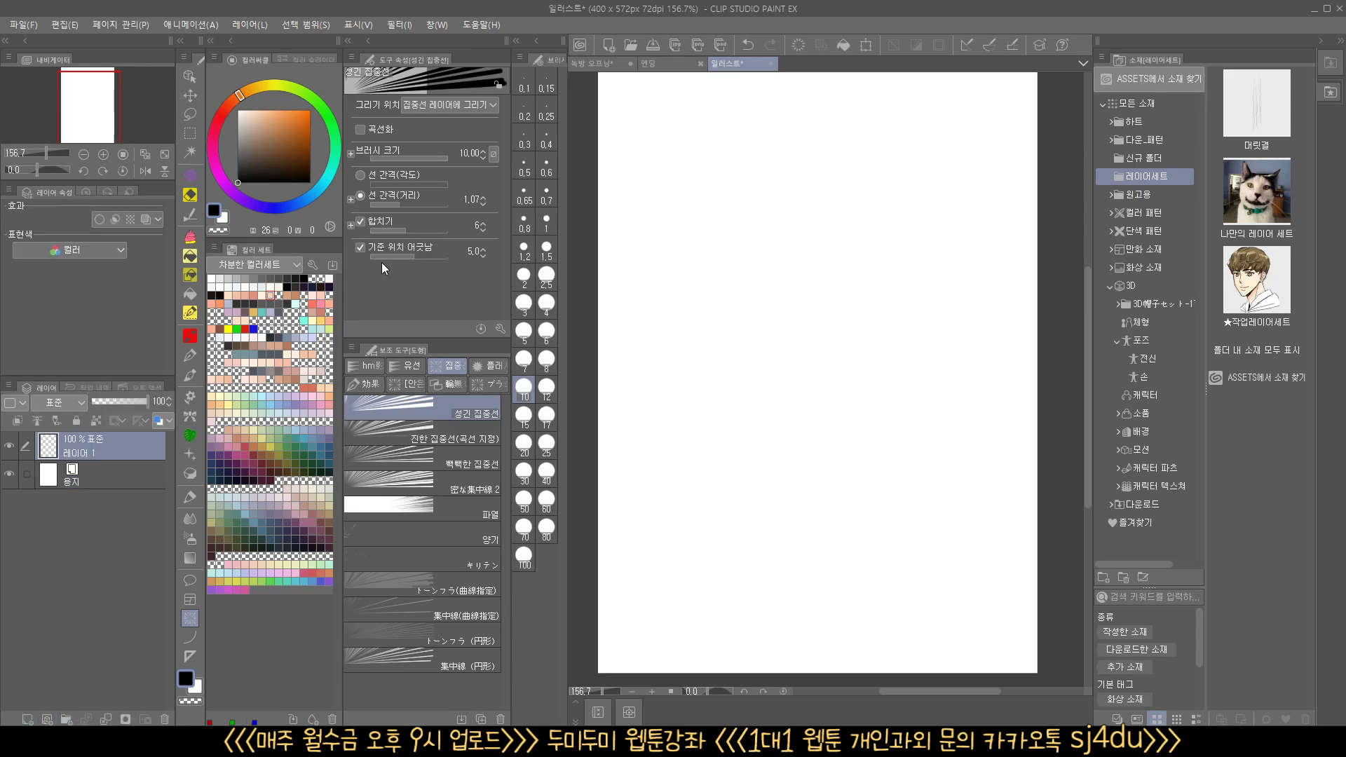
- Set 그리기 위치 to 편집 대상 레이어에 그리기 and draw focus lines around a large ellipse at mid-canvas, undoing the first try
left_click(460, 103)
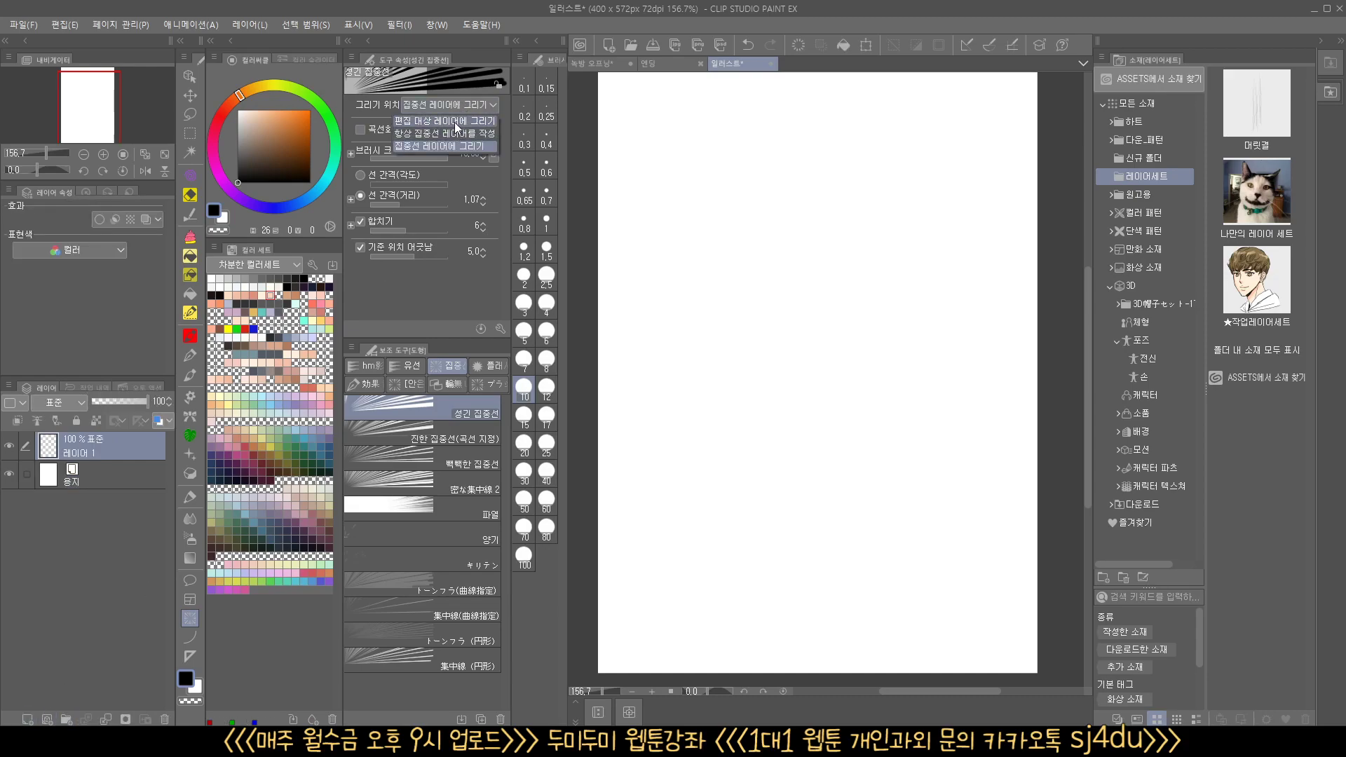
left_click(454, 121)
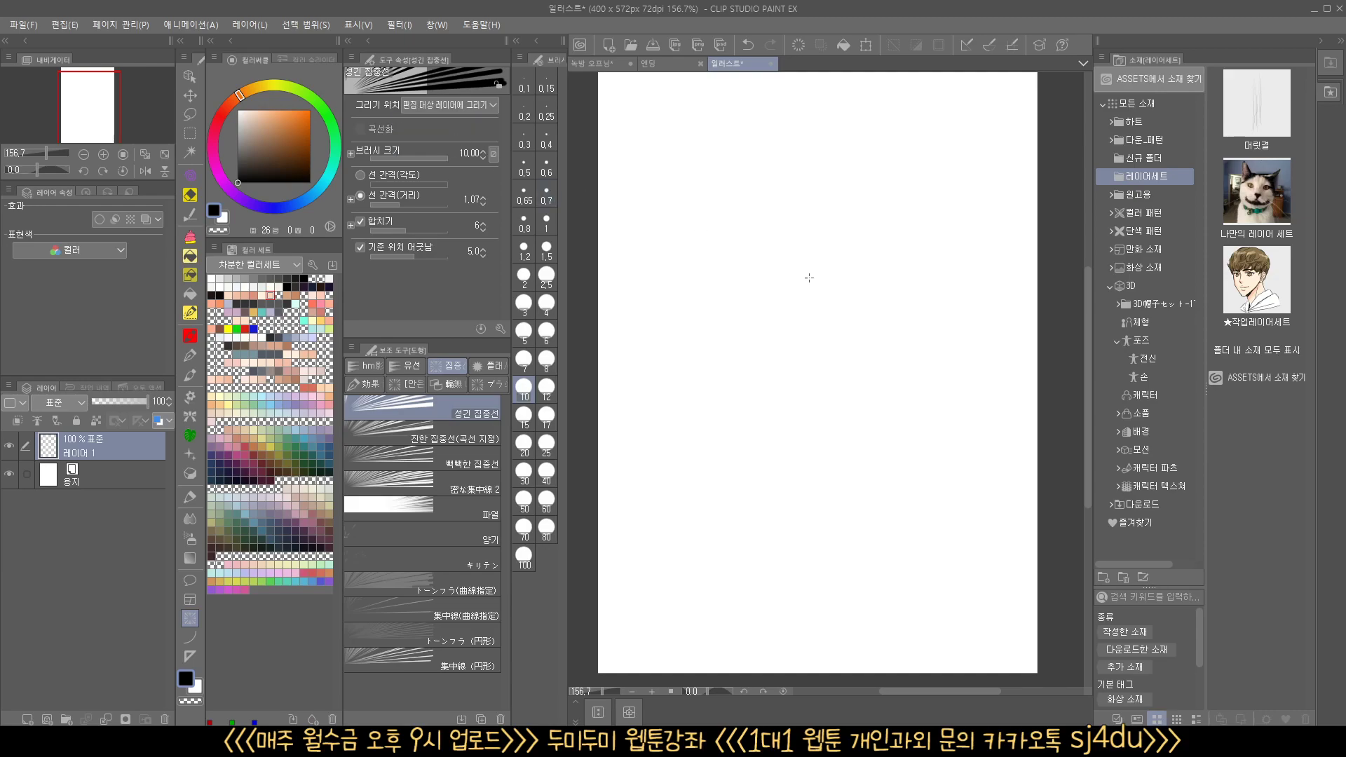
left_click_drag(860, 339, 1004, 485)
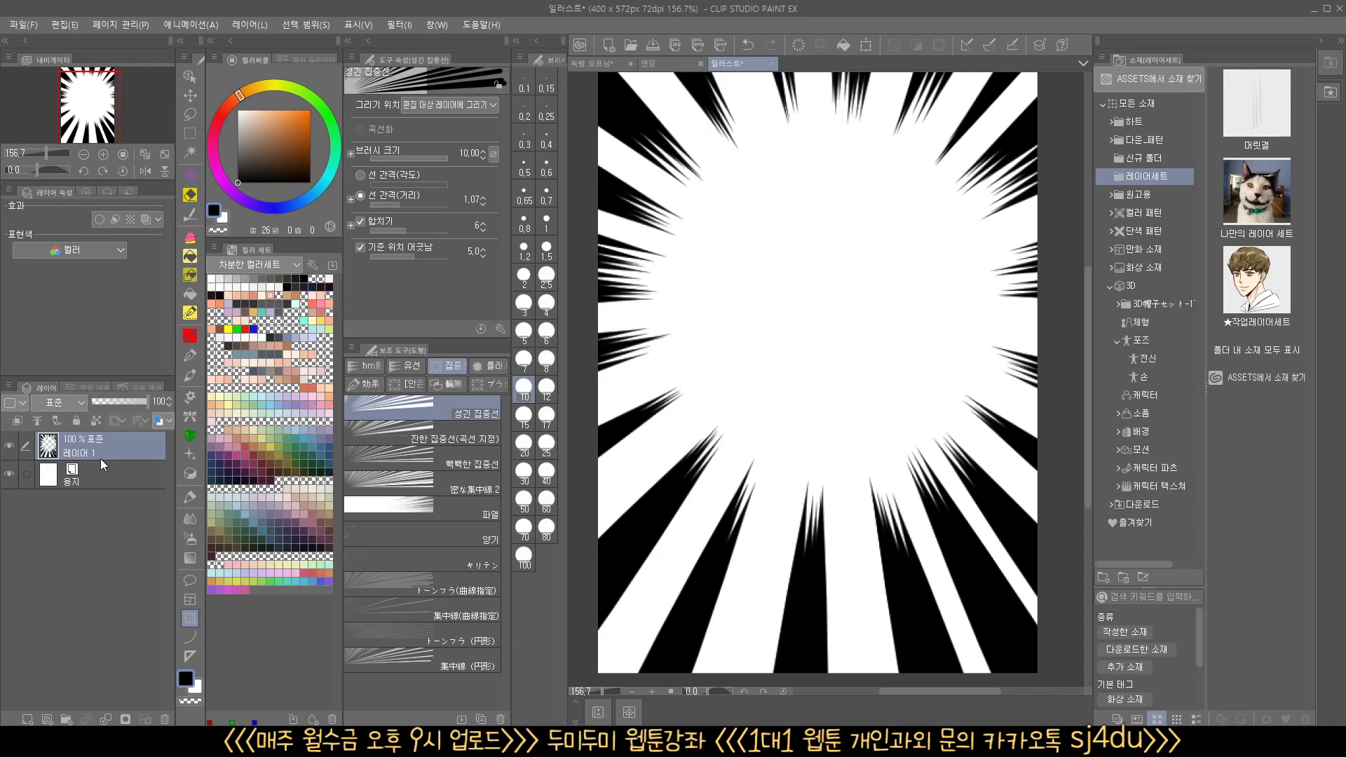
key("ctrl+z")
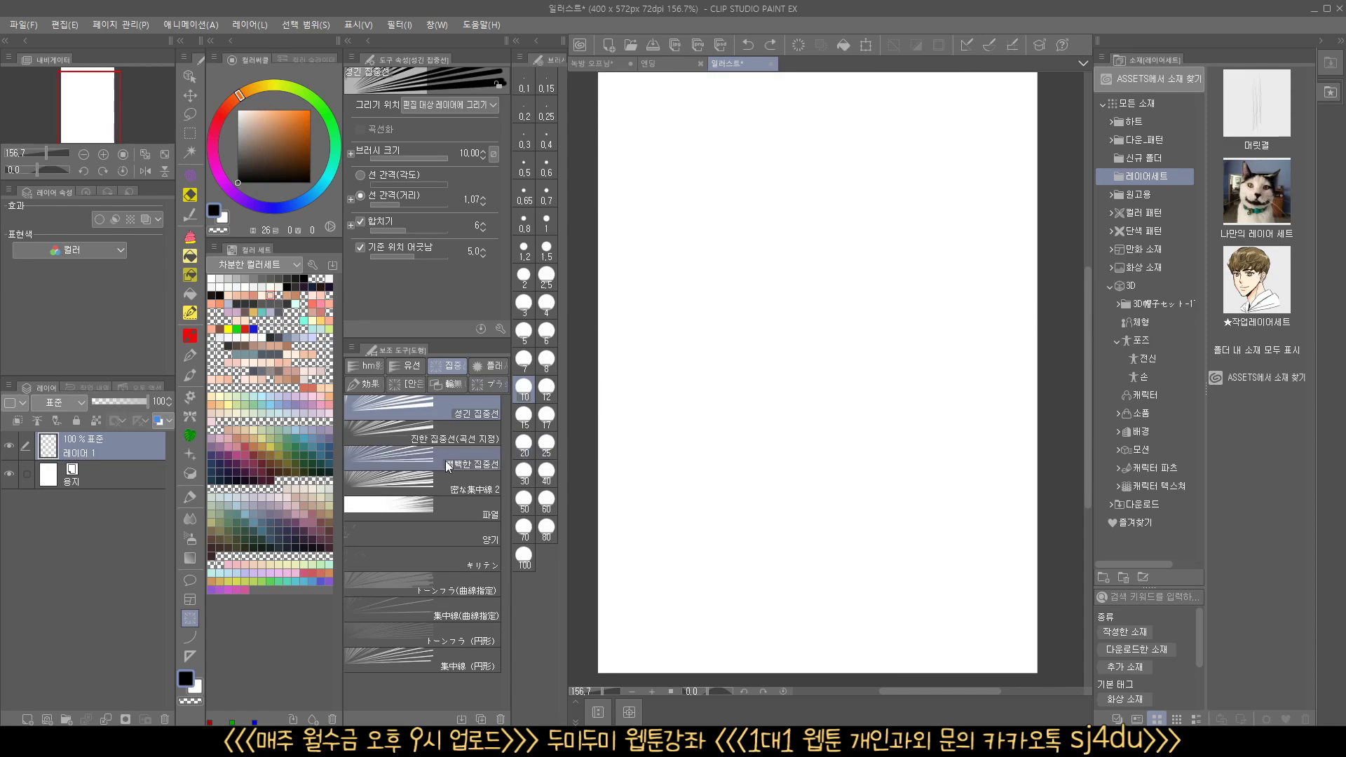
left_click_drag(792, 339, 985, 482)
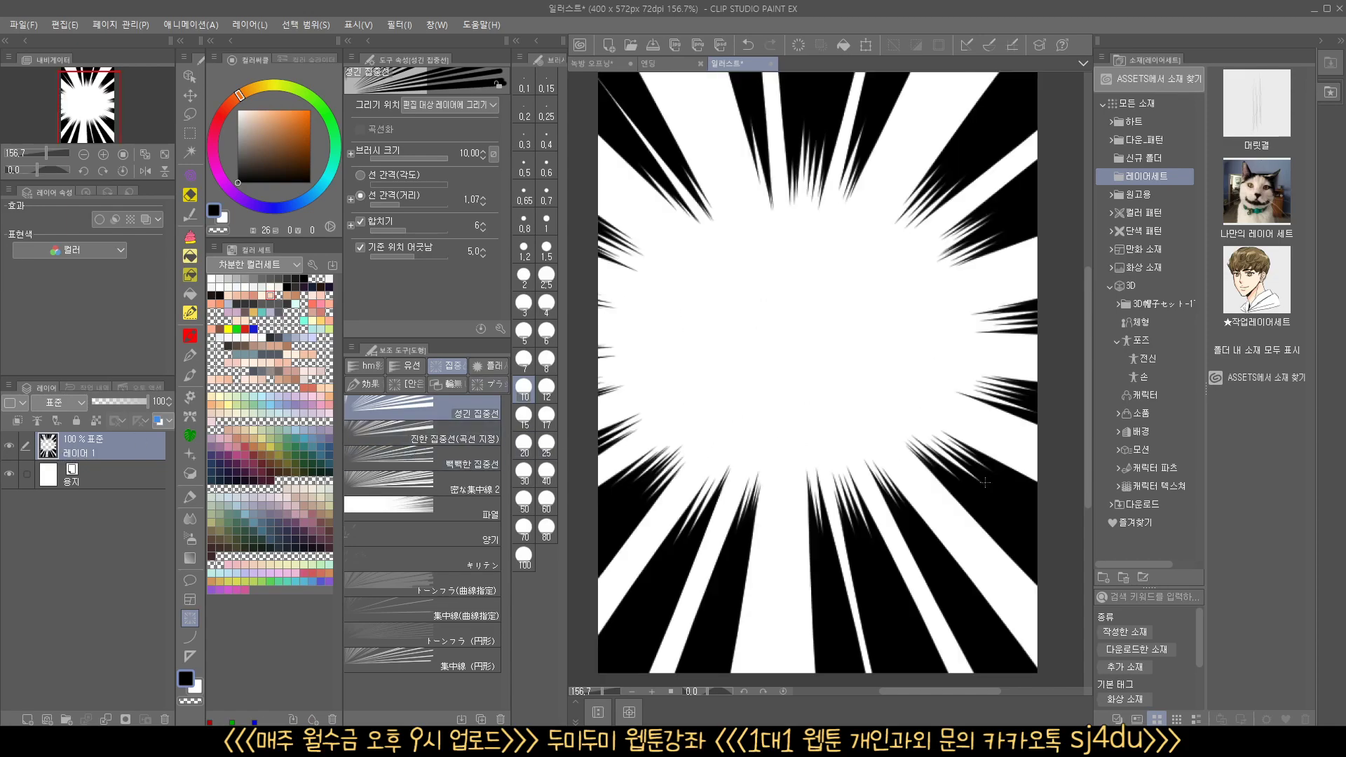
- Turn off 안티에일리어싱 for the 성긴 집중선 sub tool in its detailed settings
left_click(436, 26)
left_click(477, 196)
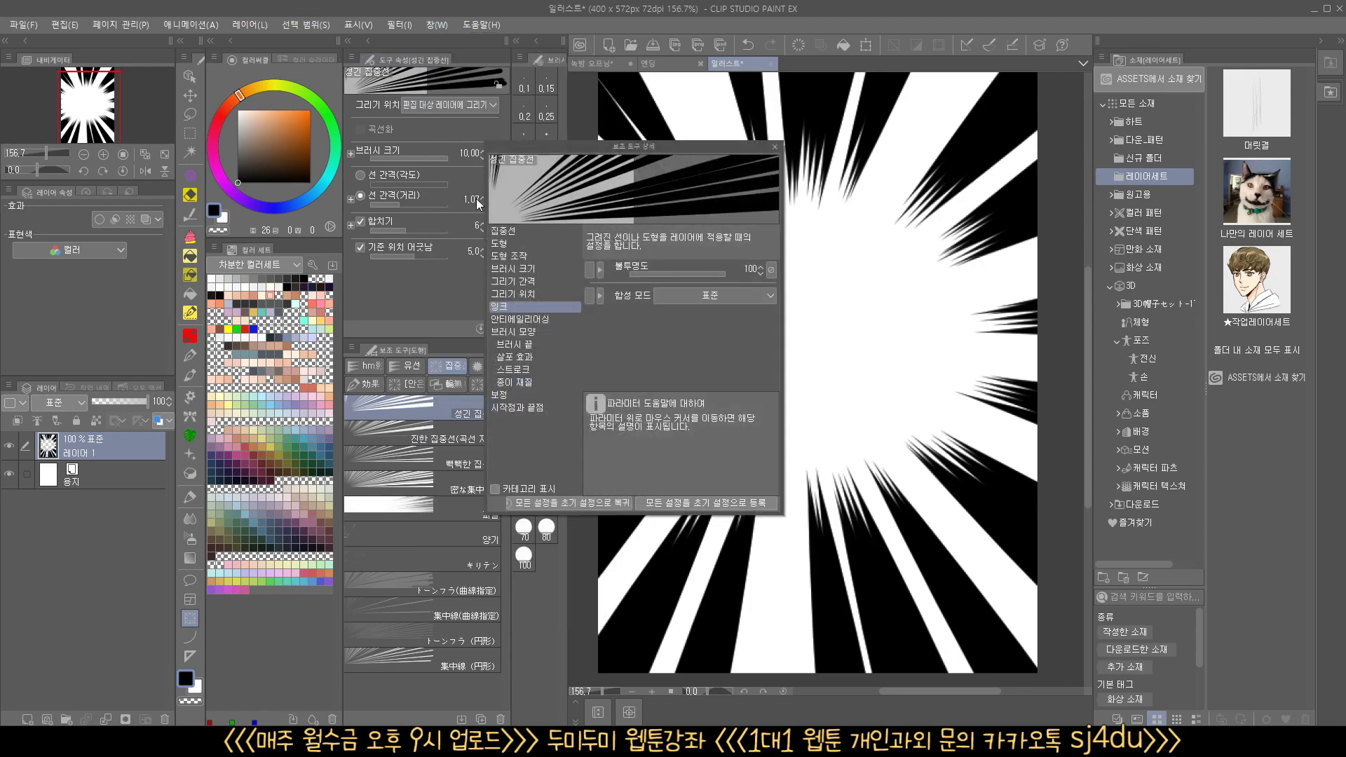
left_click(513, 320)
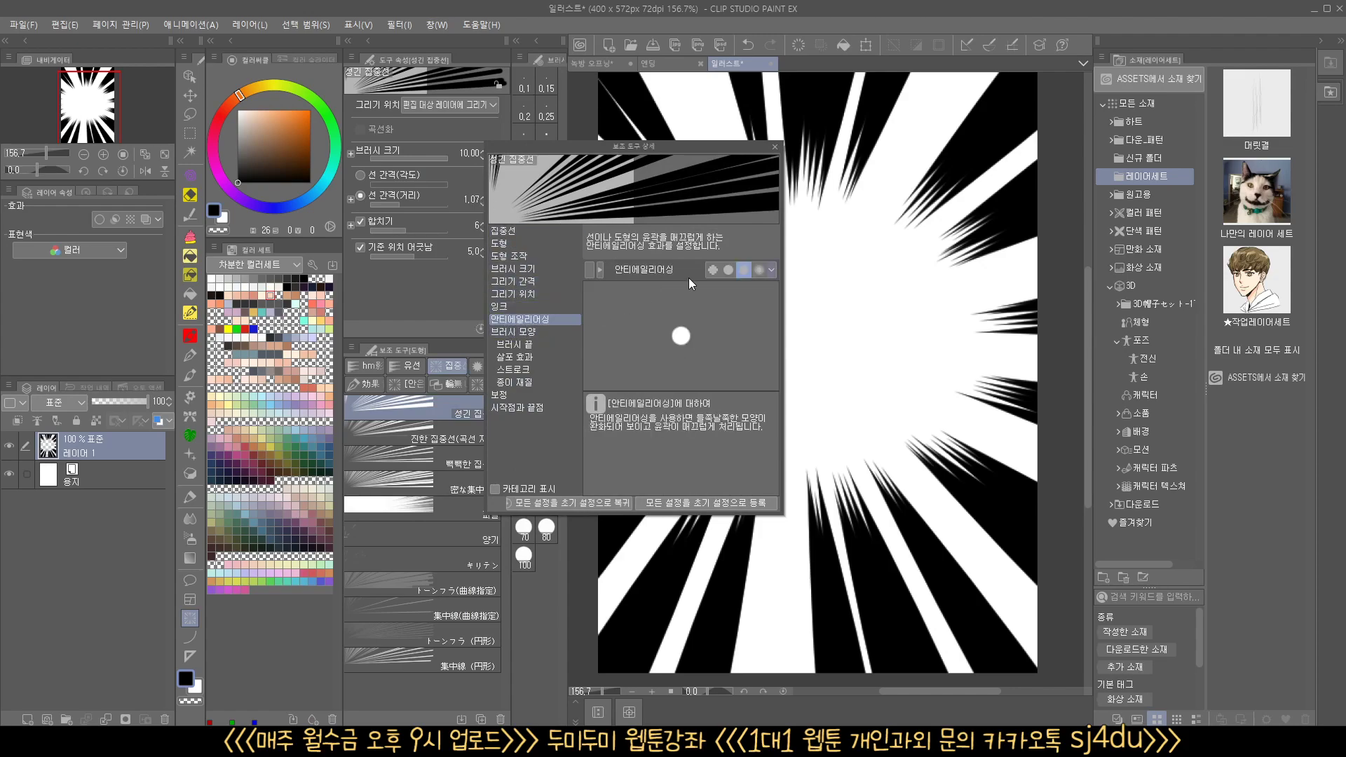
left_click(713, 273)
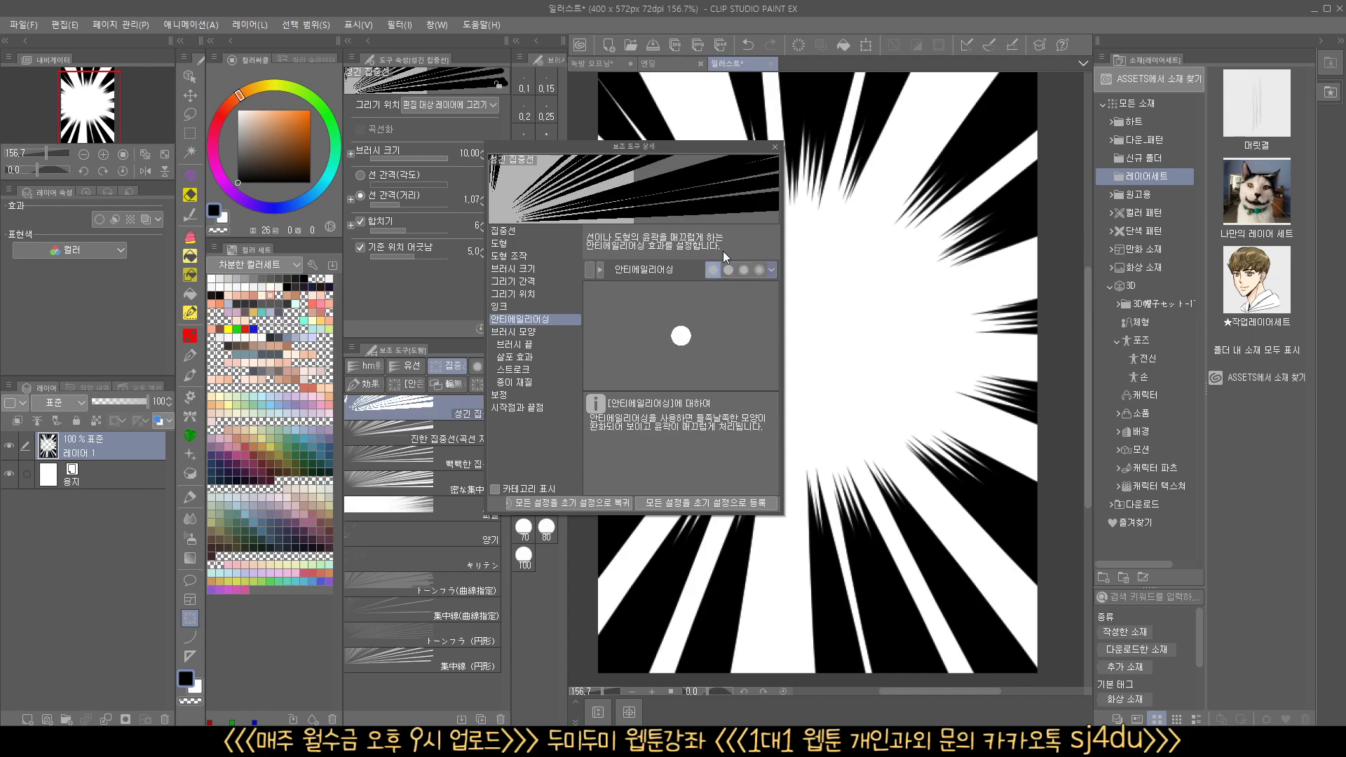
left_click(776, 148)
- Clear the existing focus lines and draw new ones without anti-aliasing around a large ellipse at the canvas center
key("Delete")
left_click_drag(817, 315, 999, 496)
- Inspect the edges and tips of the focus lines drawn without anti-aliasing, both close up and at full-page view
left_click_drag(695, 539, 739, 549)
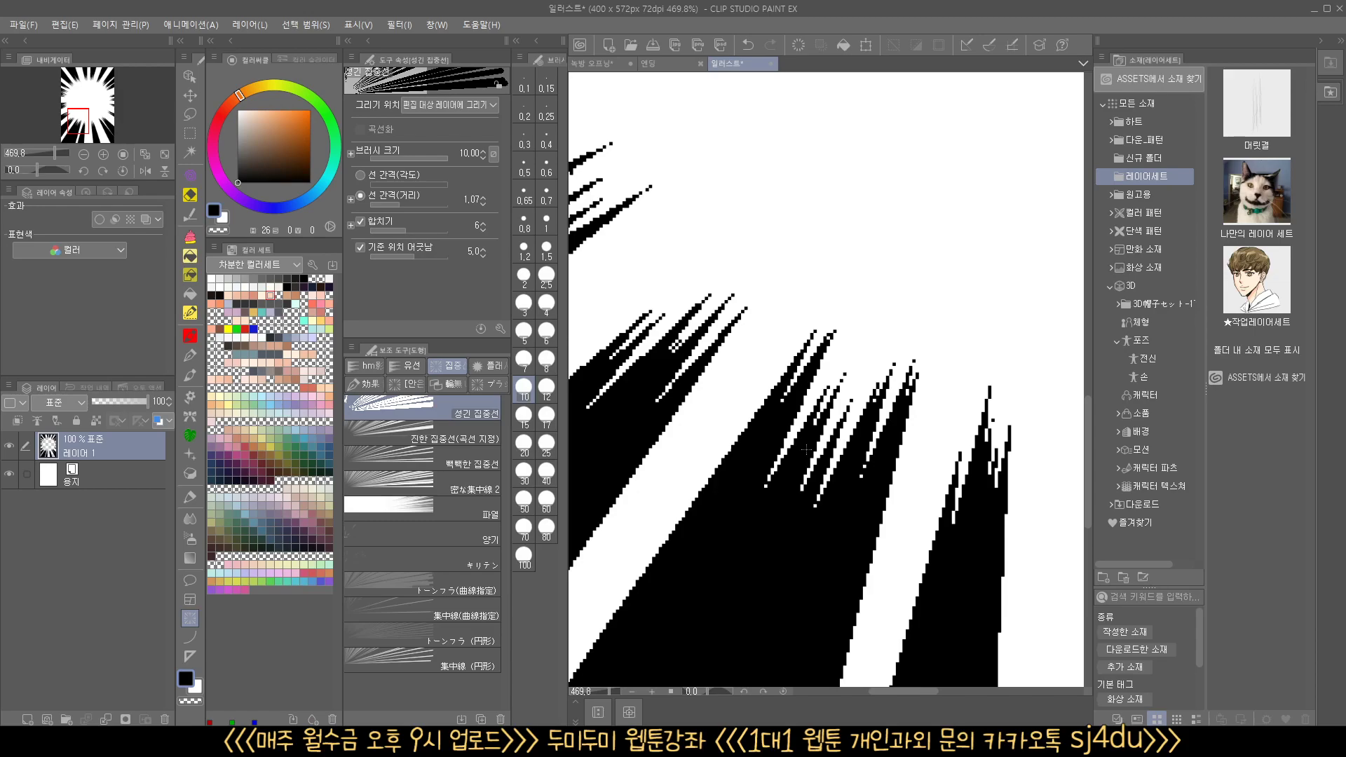
left_click_drag(961, 441, 893, 444)
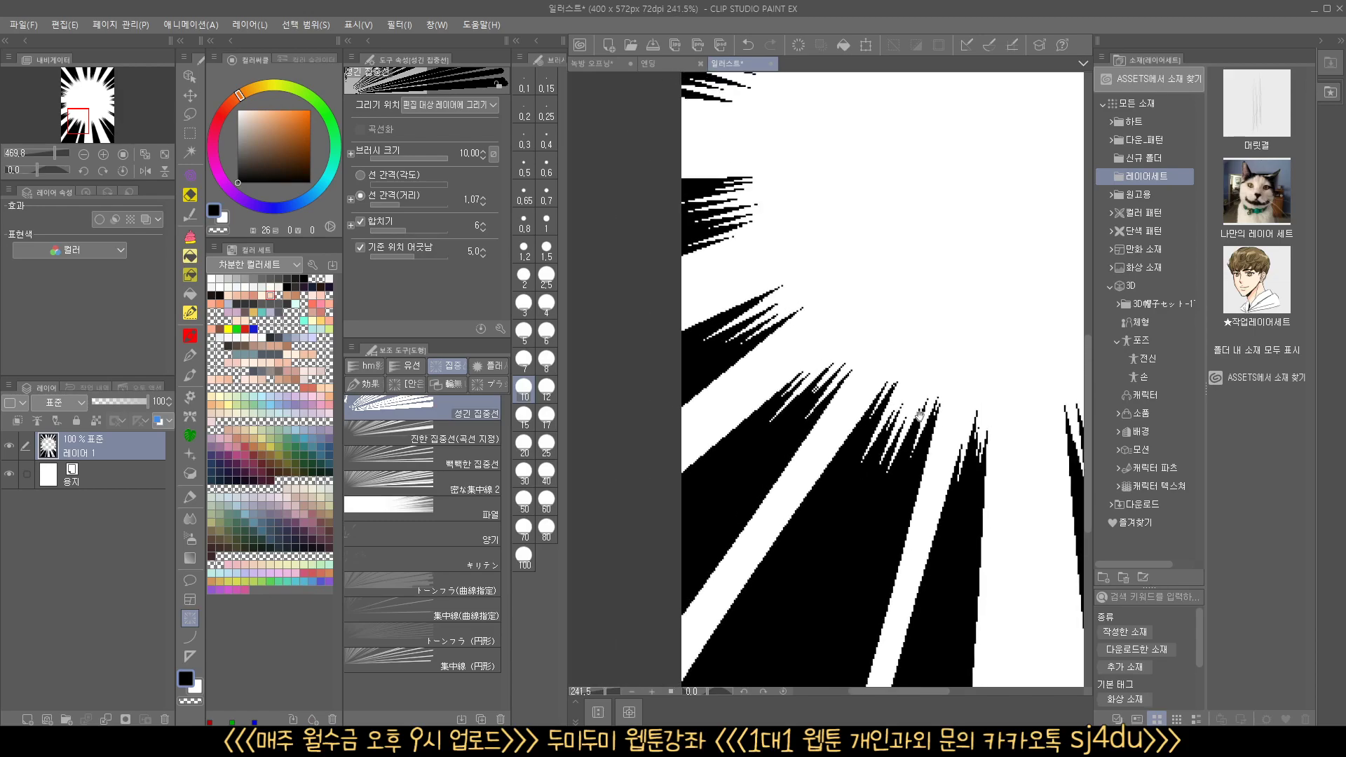
left_click_drag(913, 369, 856, 705)
left_click_drag(901, 313, 797, 482)
left_click_drag(912, 501, 719, 366)
left_click_drag(925, 475, 899, 120)
left_click_drag(864, 551, 976, 354)
scroll(817, 417, "down", 4)
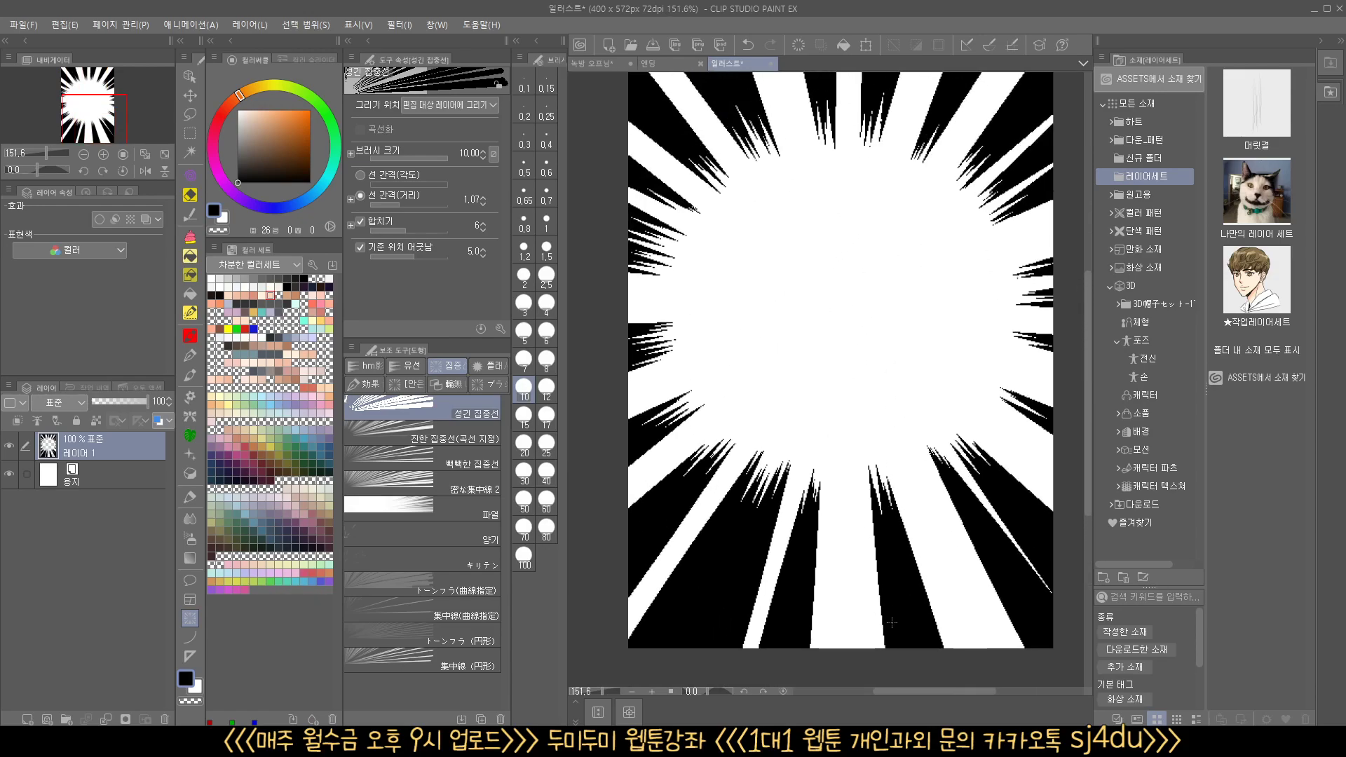
scroll(787, 445, "down", 2)
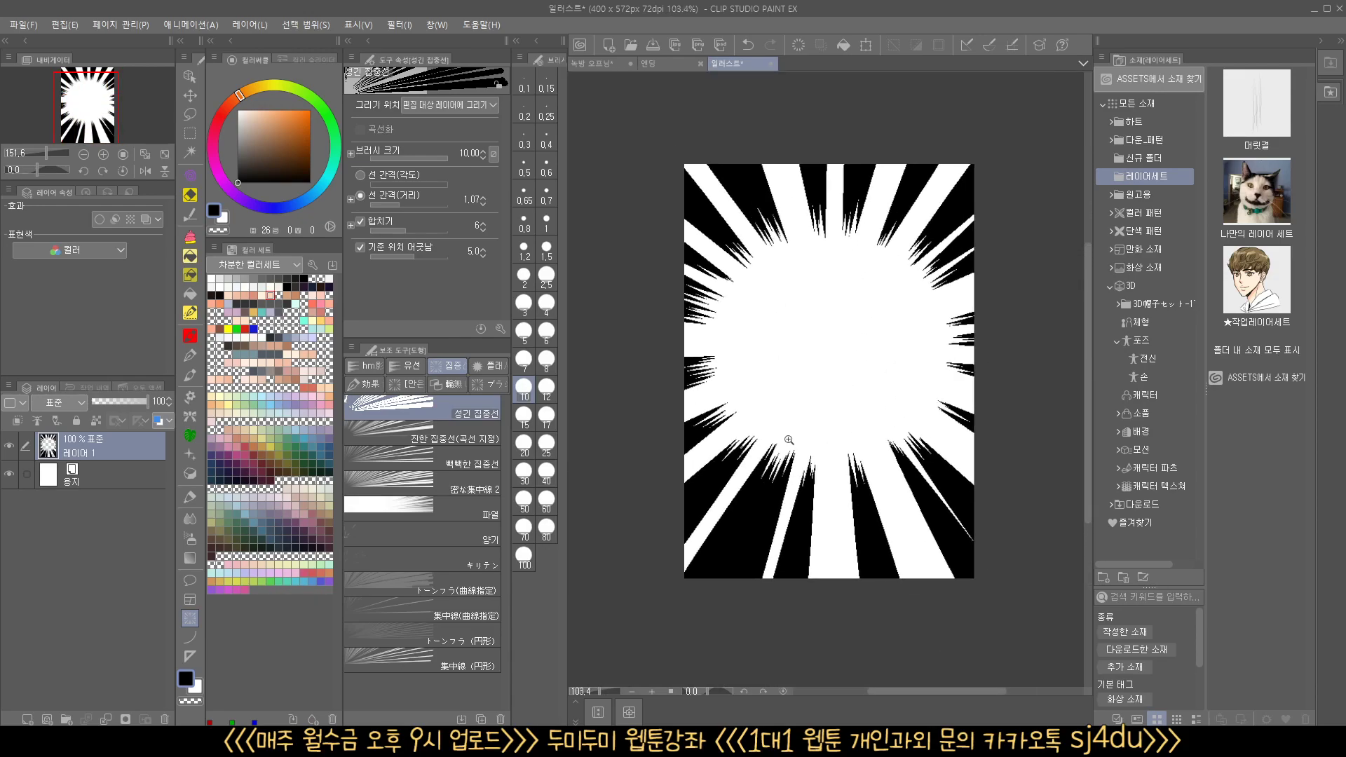
scroll(806, 442, "up", 12)
scroll(744, 504, "down", 5)
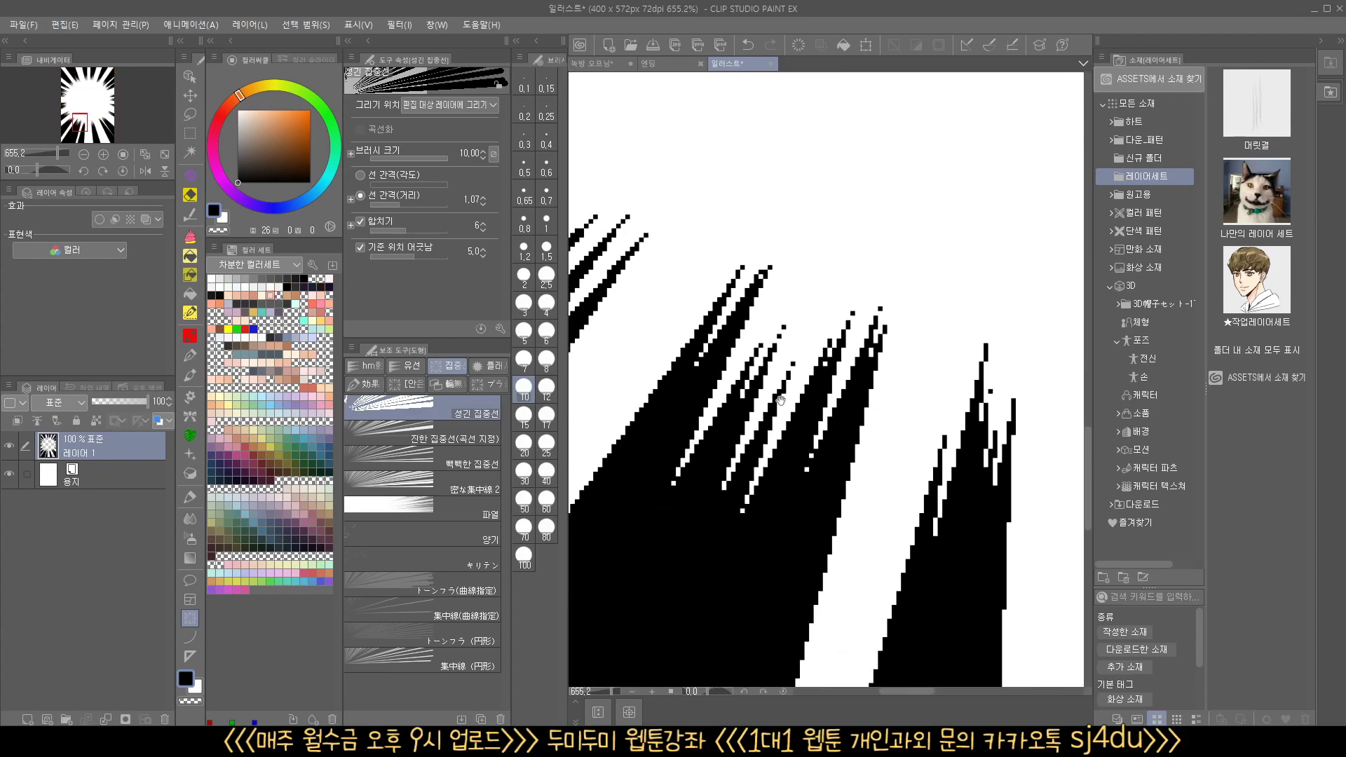
scroll(780, 400, "down", 7)
scroll(780, 401, "up", 5)
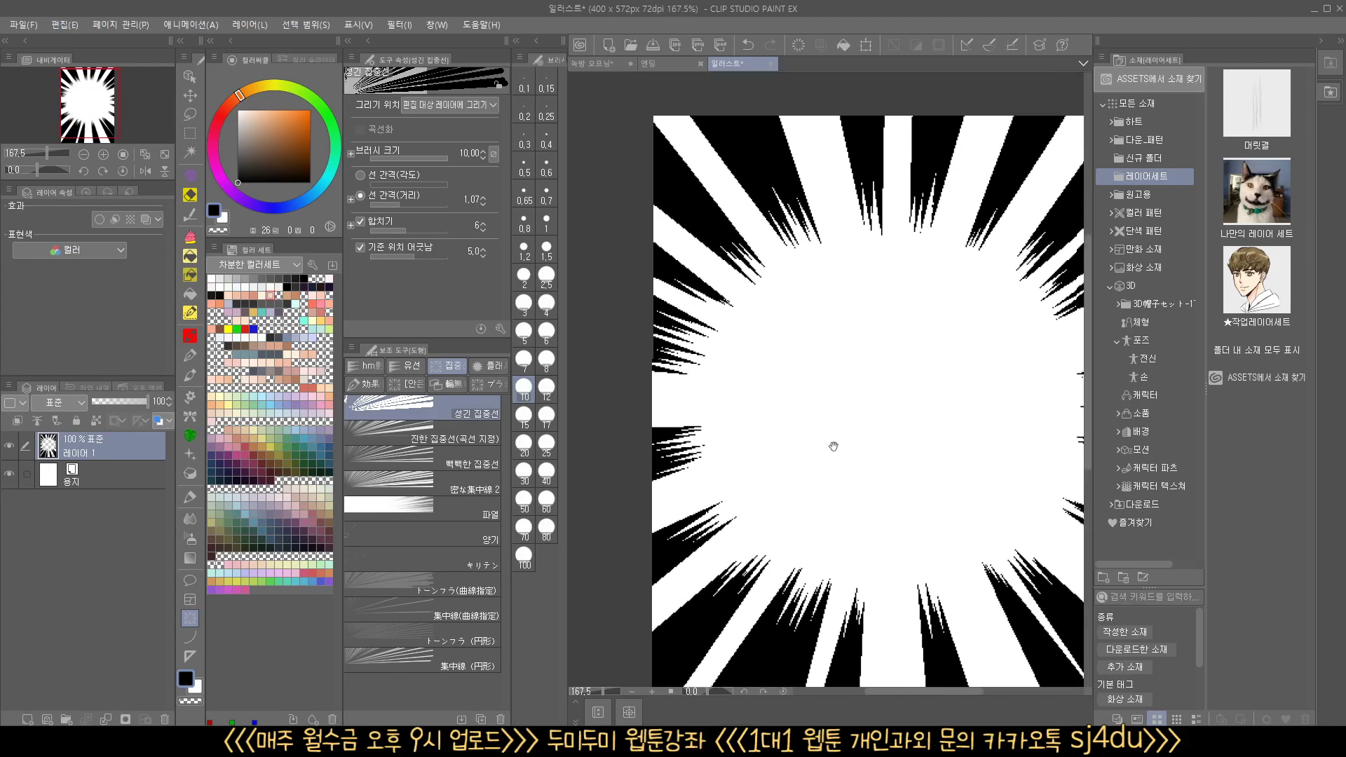
left_click_drag(778, 356, 782, 390)
left_click_drag(876, 466, 720, 431)
- Undo the drawn focus lines and set 안티에일리어싱 for the 성긴 집중선 sub tool to the second level
key("ctrl+z")
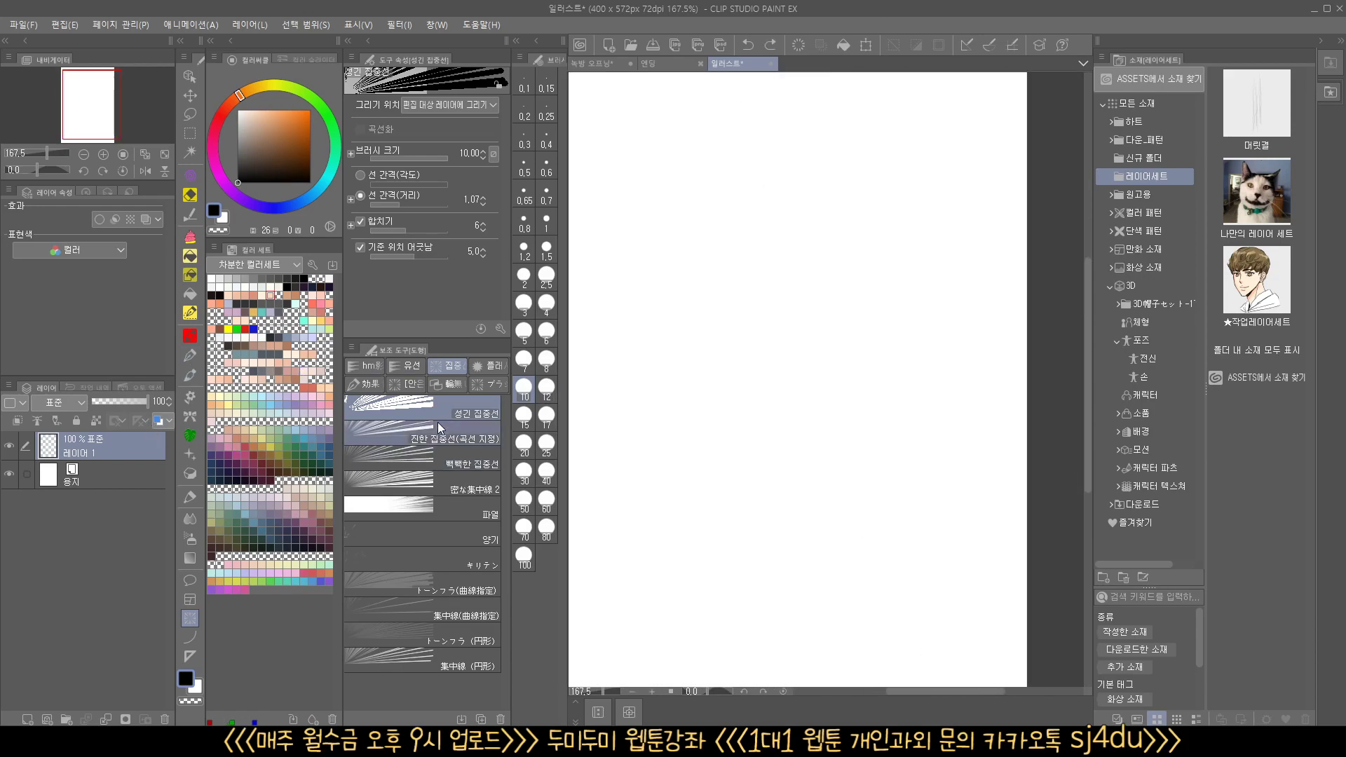
left_click(445, 23)
left_click(493, 196)
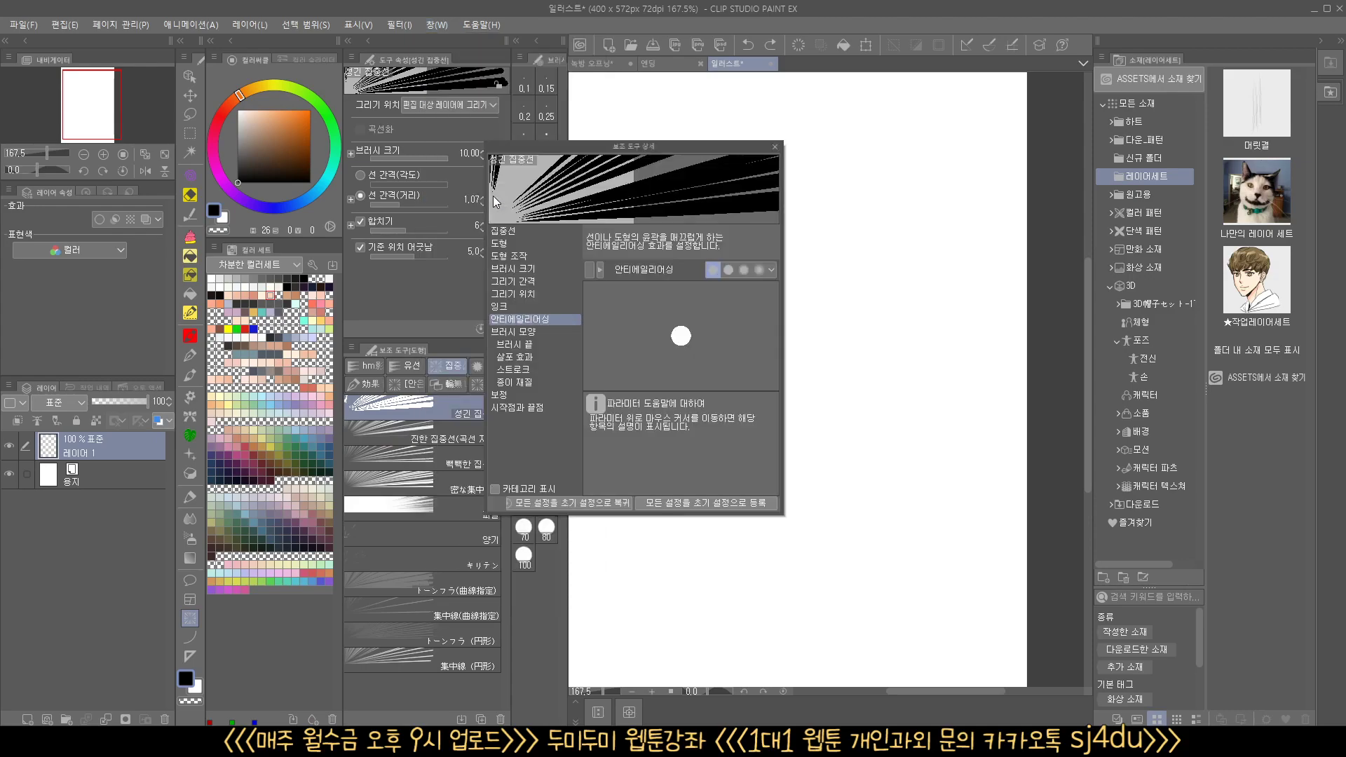
left_click(528, 307)
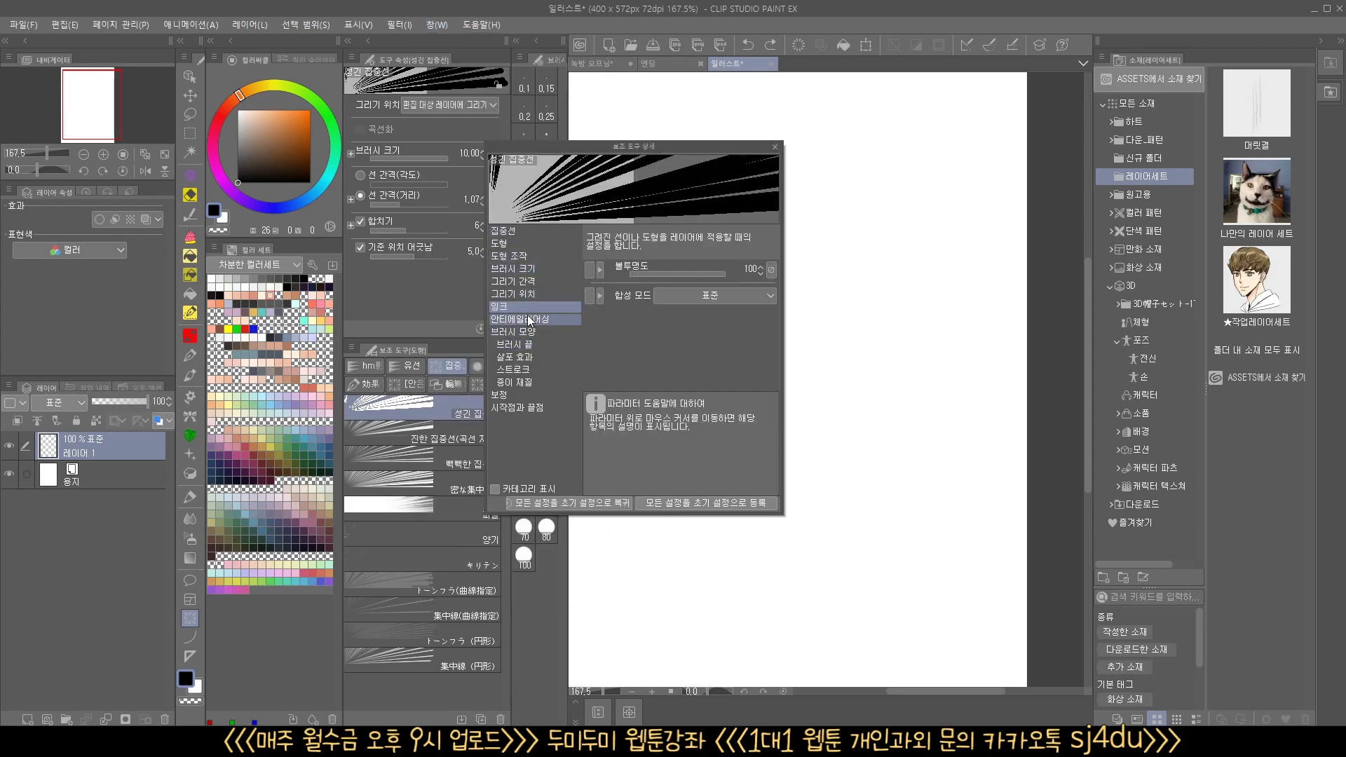
left_click(528, 319)
left_click(728, 271)
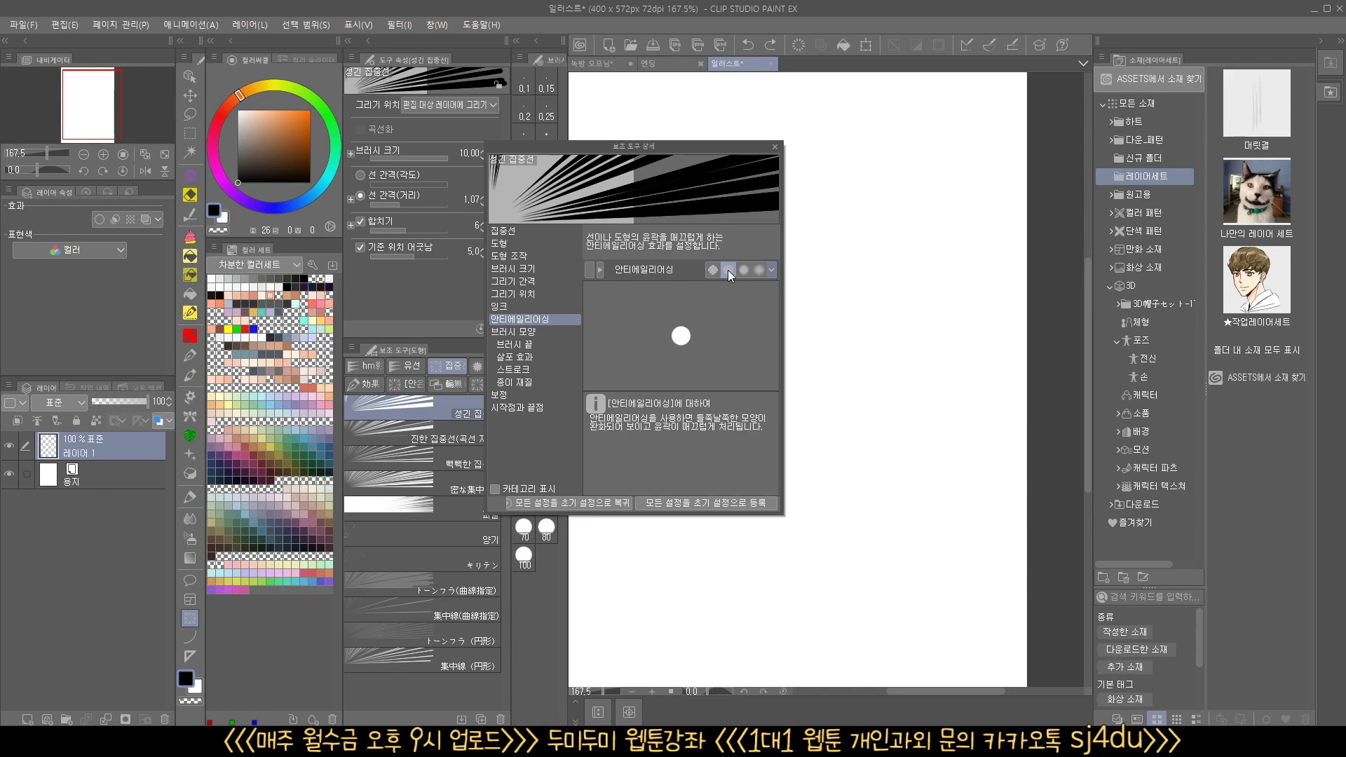
- Compare the first three 안티에일리어싱 levels in the 성긴 집중선 stroke preview, finishing on the second level
left_click(714, 270)
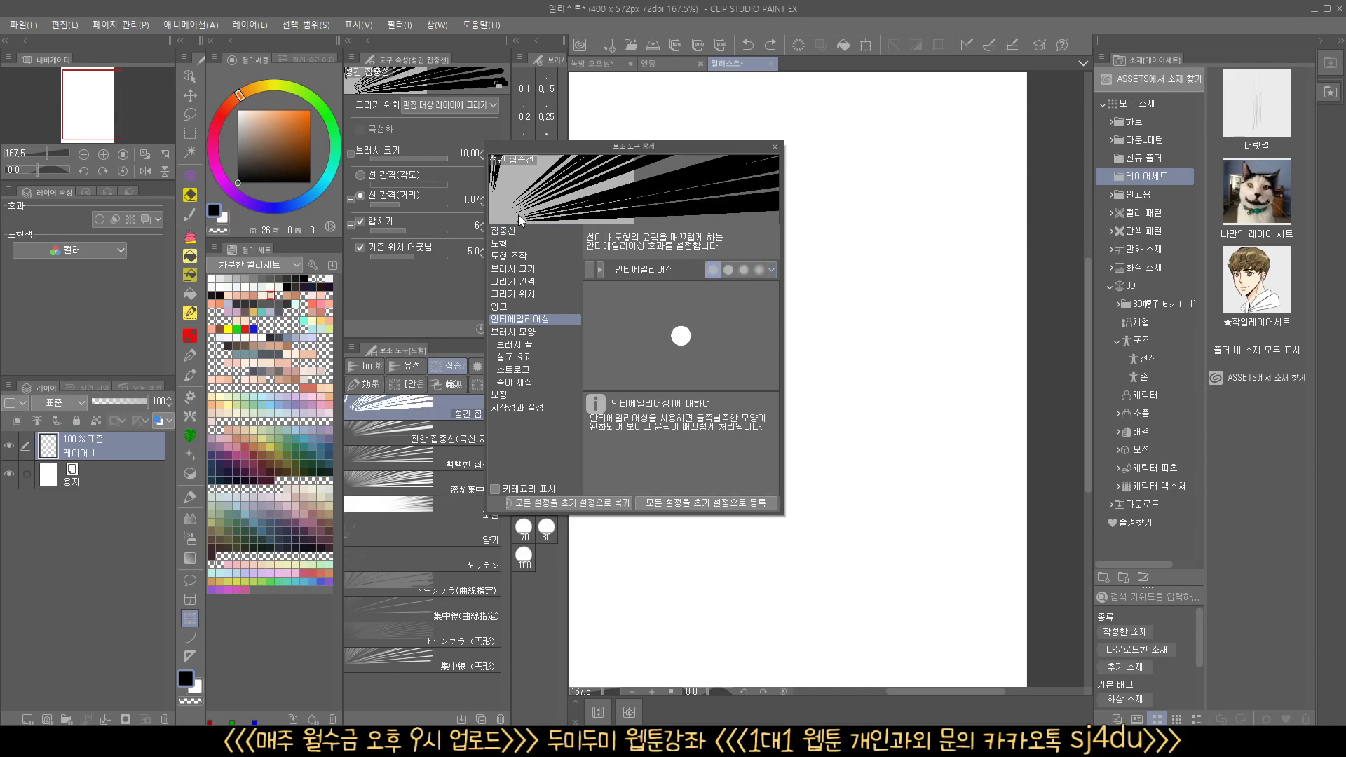
left_click(744, 273)
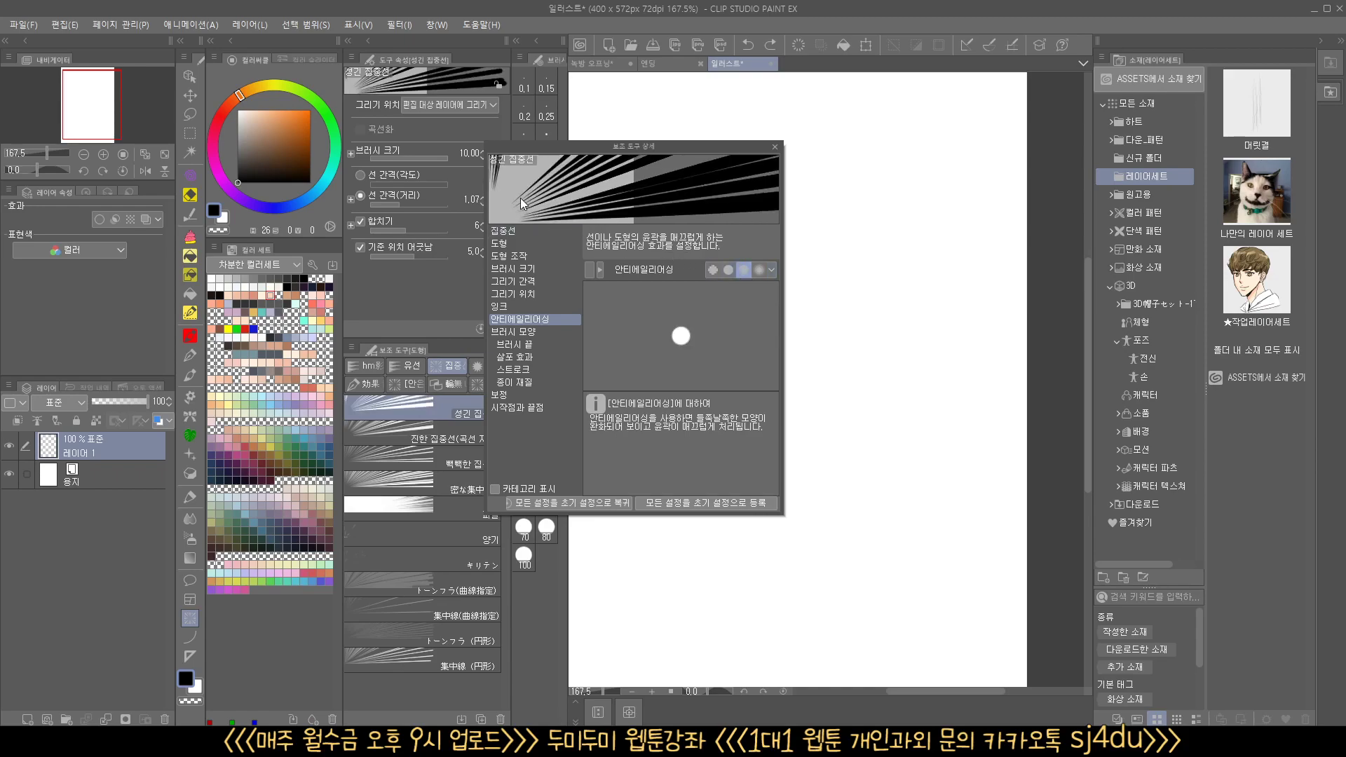
left_click(730, 272)
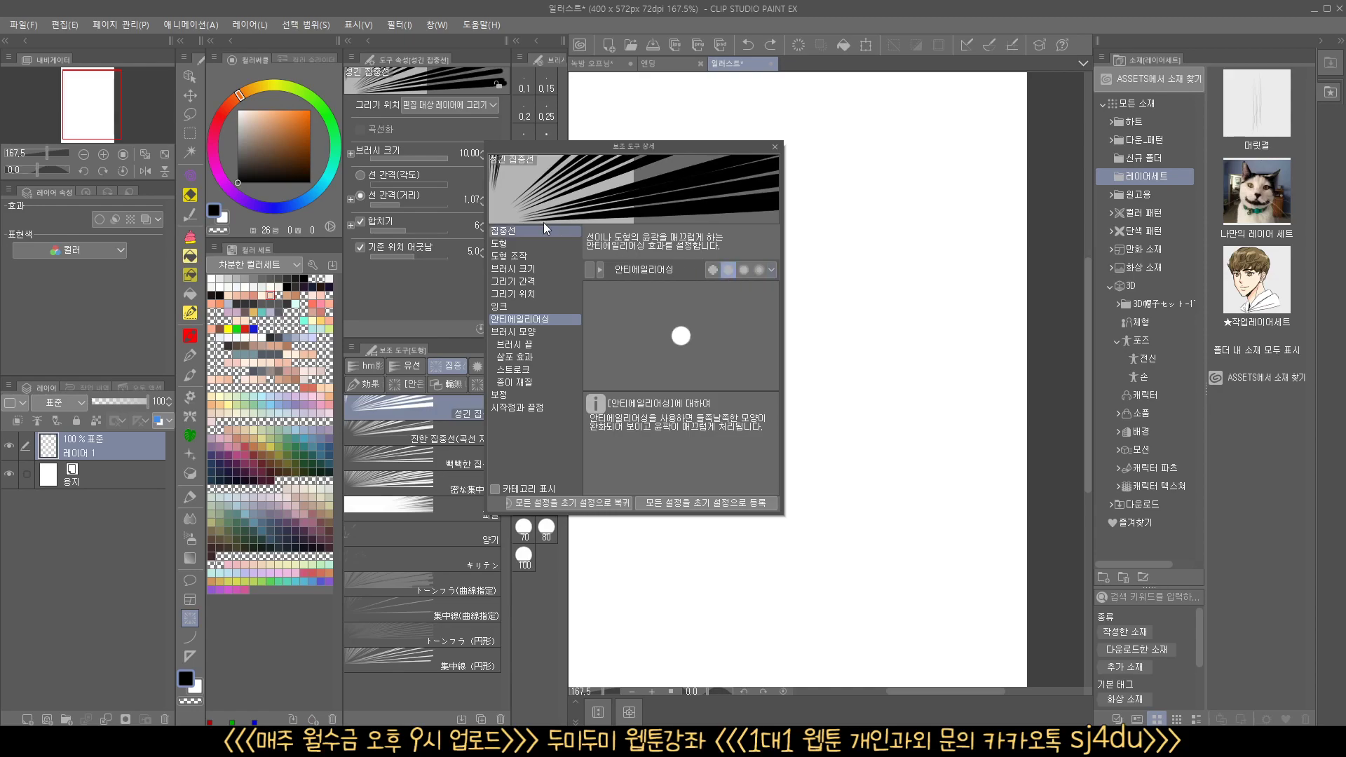
left_click(708, 267)
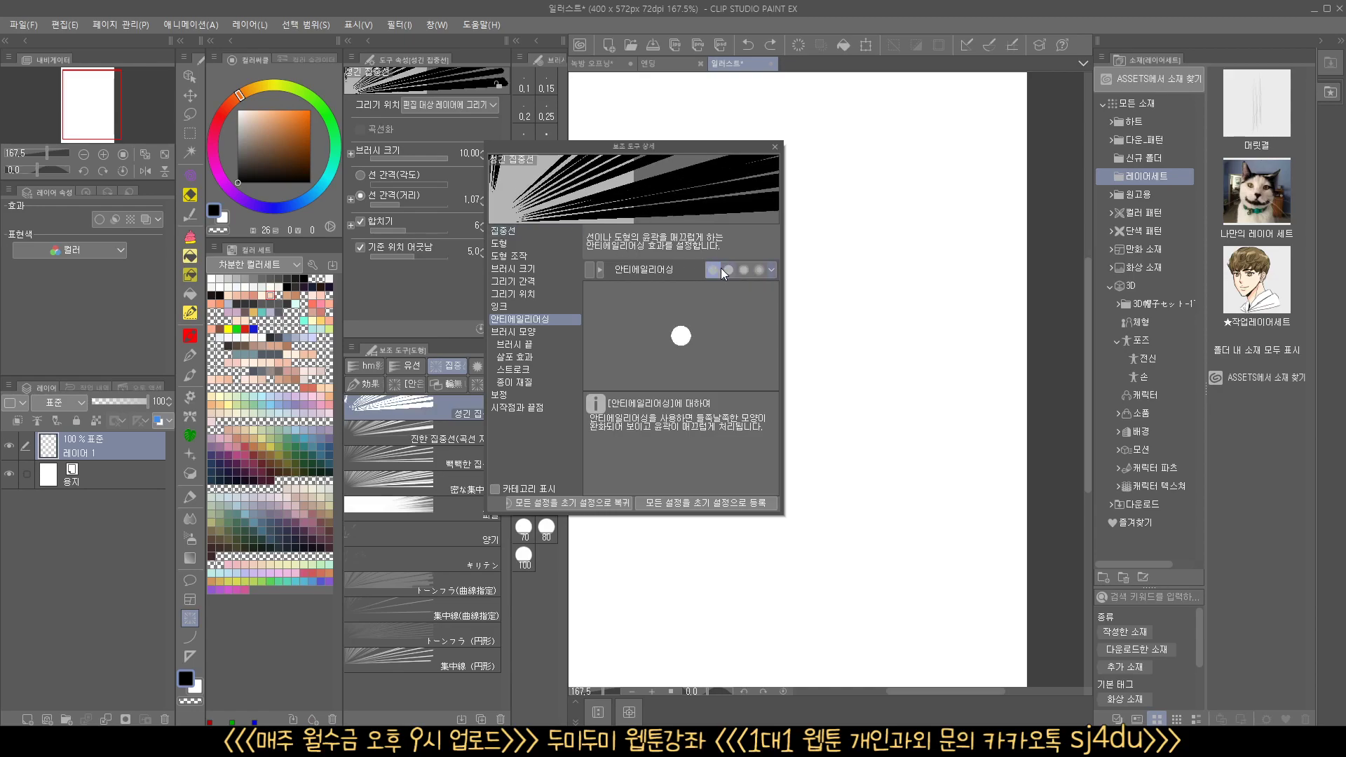
left_click(725, 268)
left_click(713, 266)
left_click(724, 267)
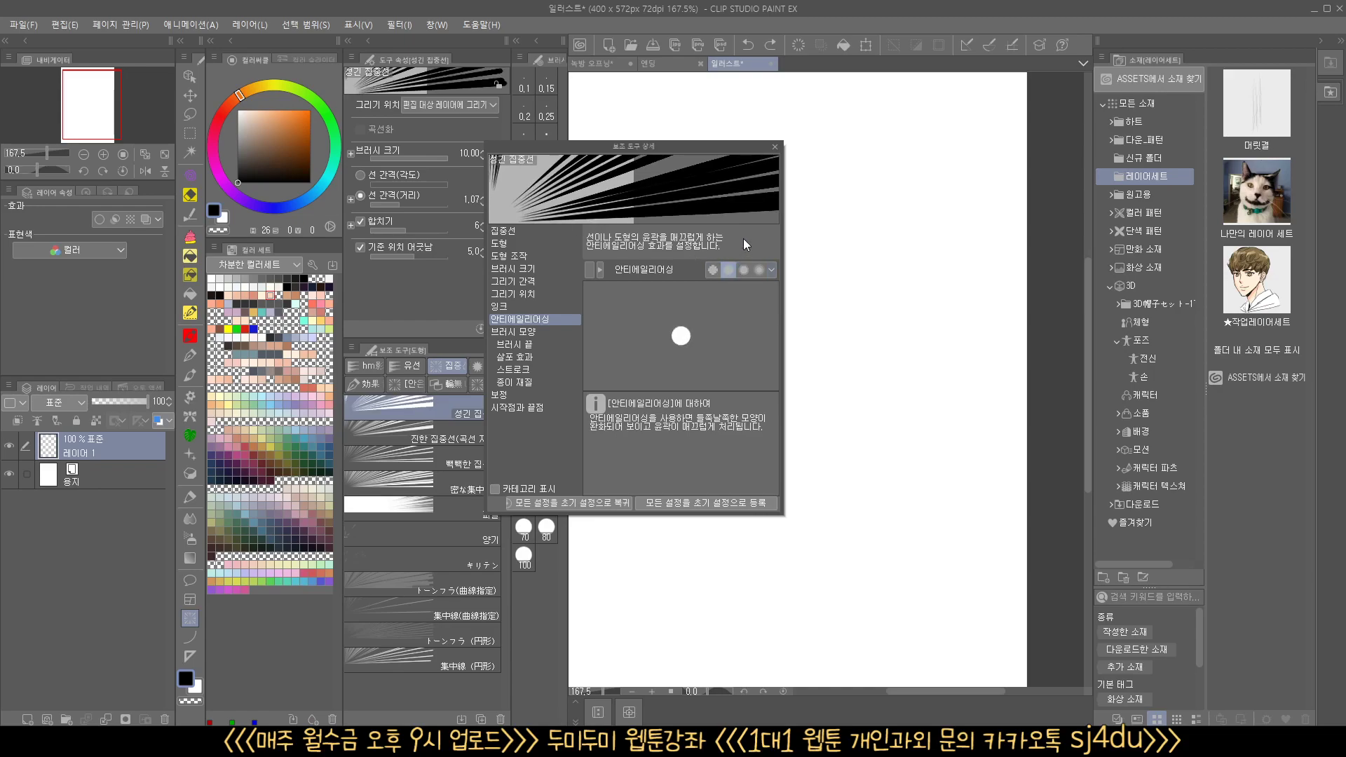
left_click(776, 147)
- Try focus lines around the page center with 성긴 집중선 and with 集中線 (円形), undoing each one
left_click_drag(760, 291, 924, 444)
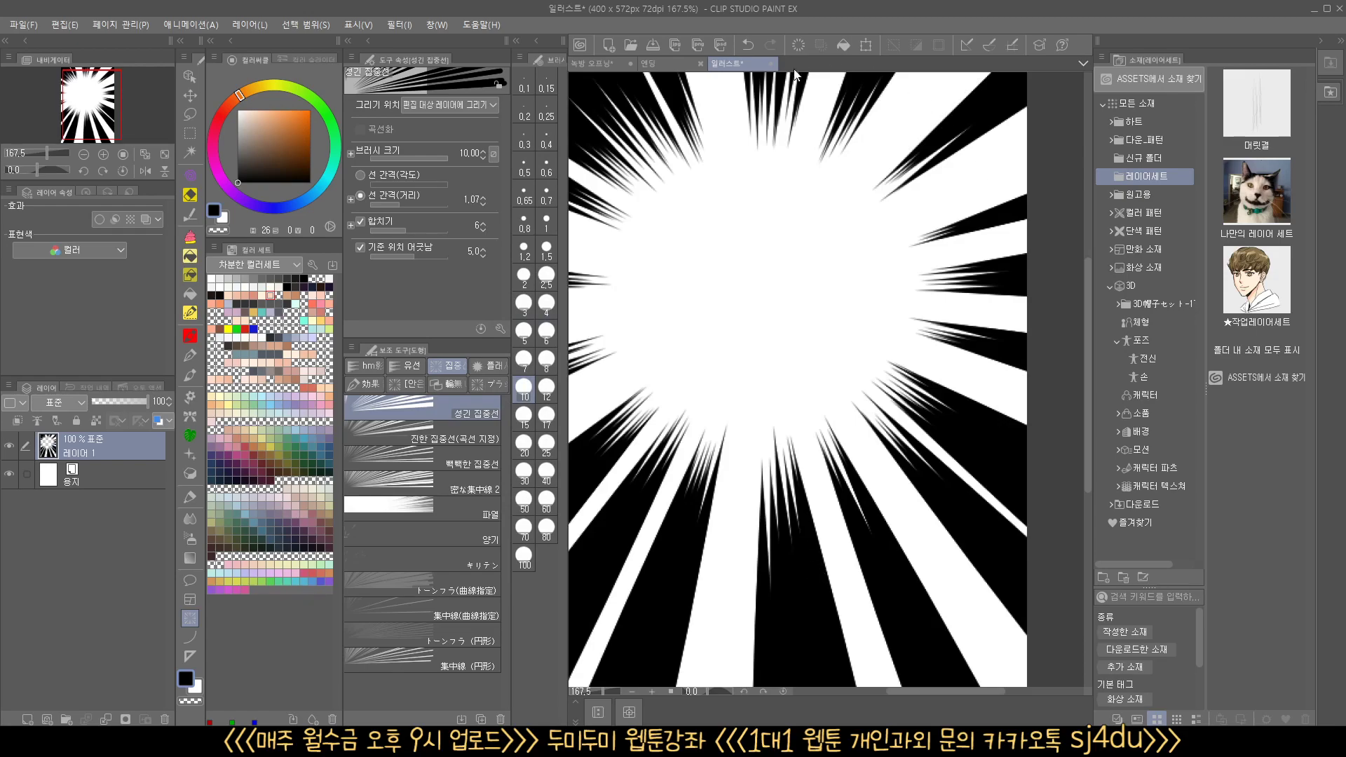
key("ctrl+z")
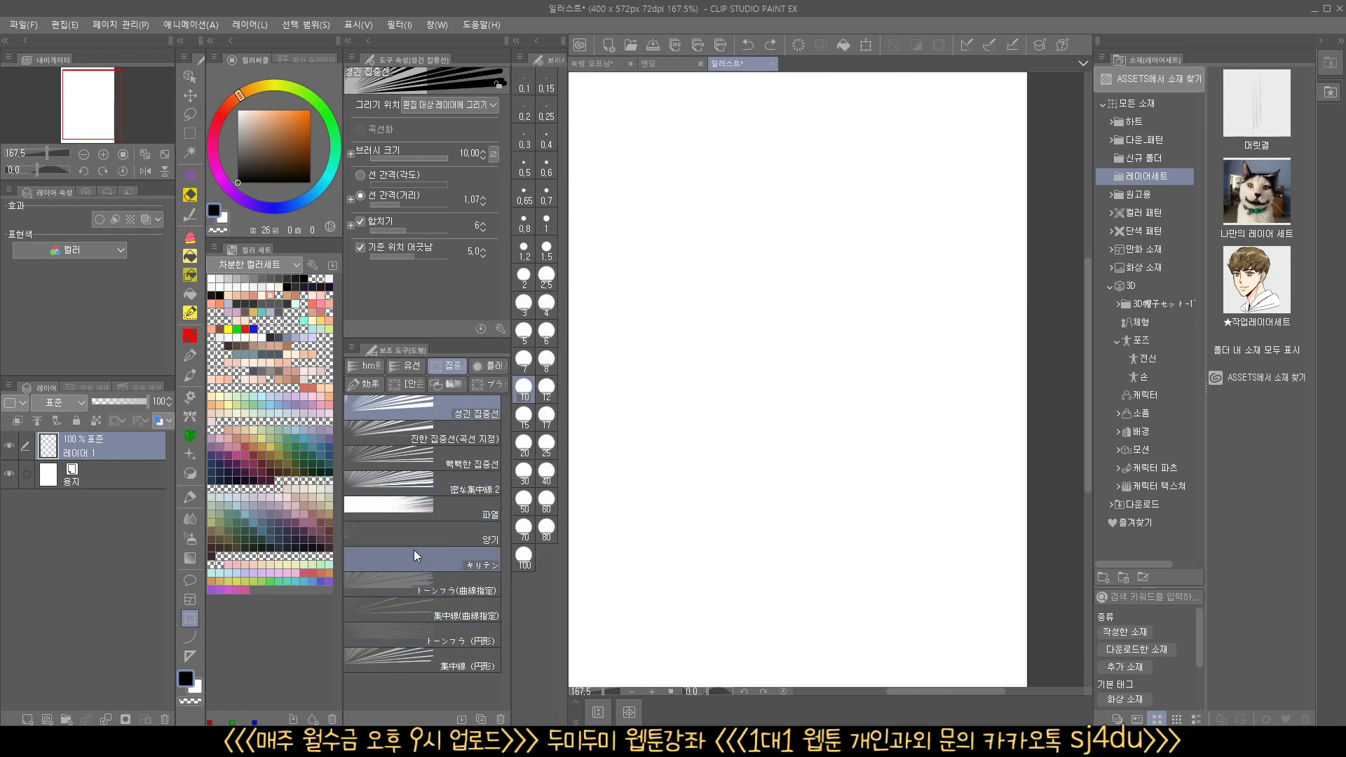
left_click(427, 663)
left_click_drag(847, 318, 1016, 488)
scroll(841, 379, "up", 2)
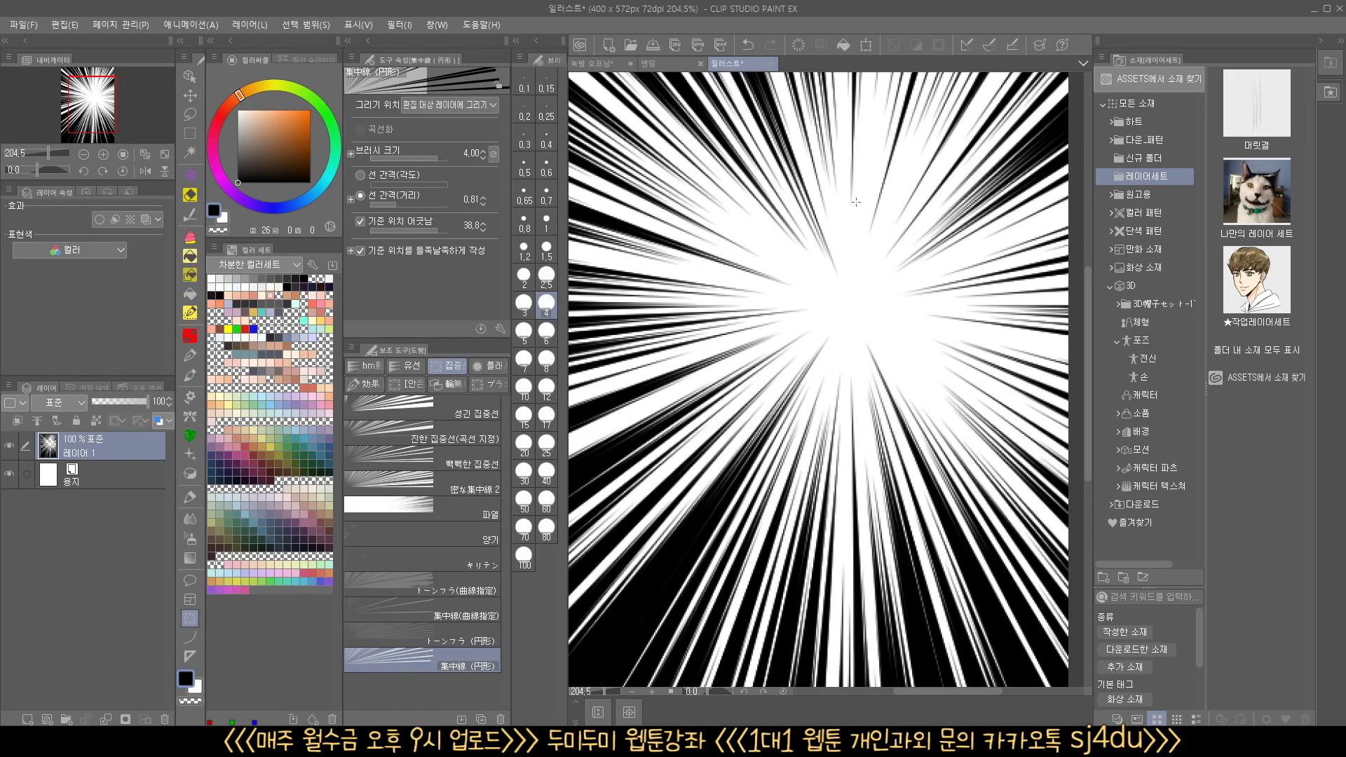
key("ctrl+z")
- Try the パキっと集中グラデ and 폭죽 sub tools around an ellipse on the page, undoing each result
left_click(476, 384)
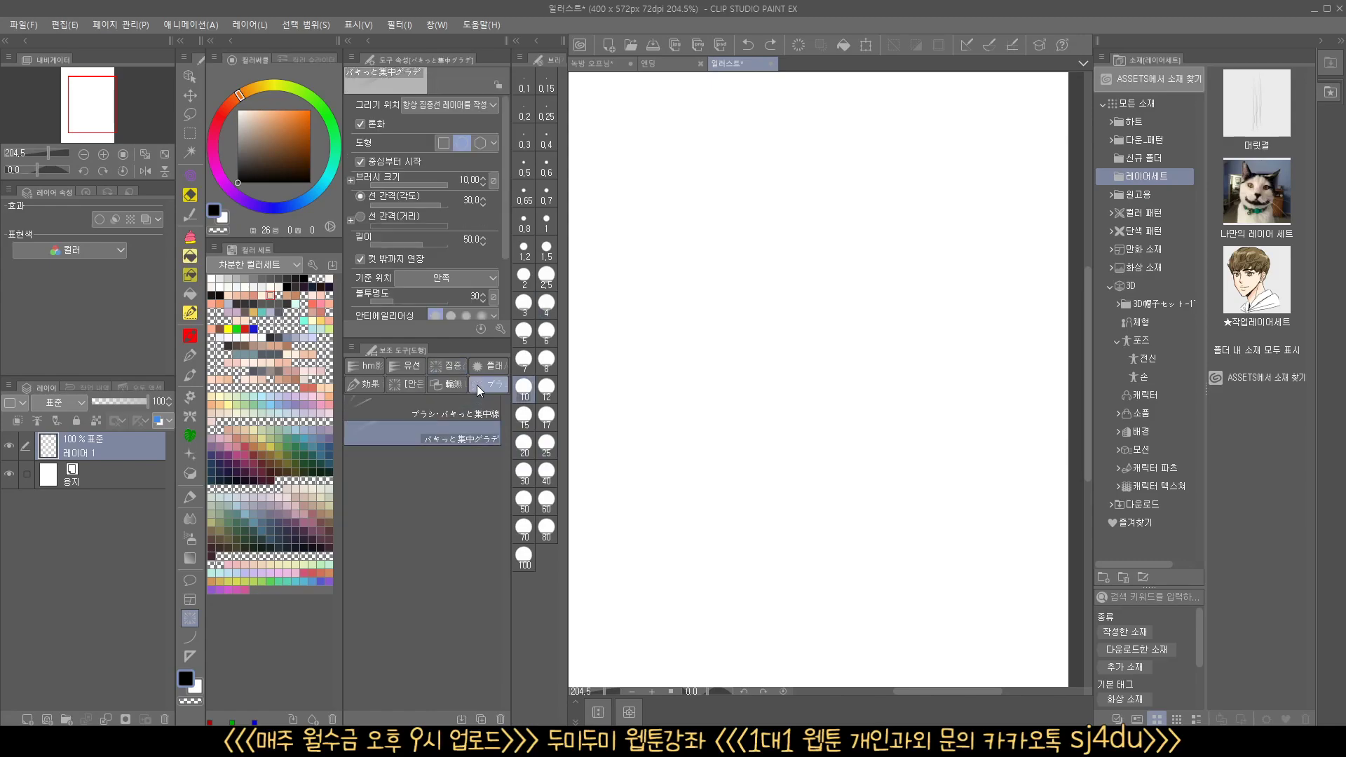
left_click_drag(751, 292, 926, 451)
key("ctrl+z")
left_click(476, 368)
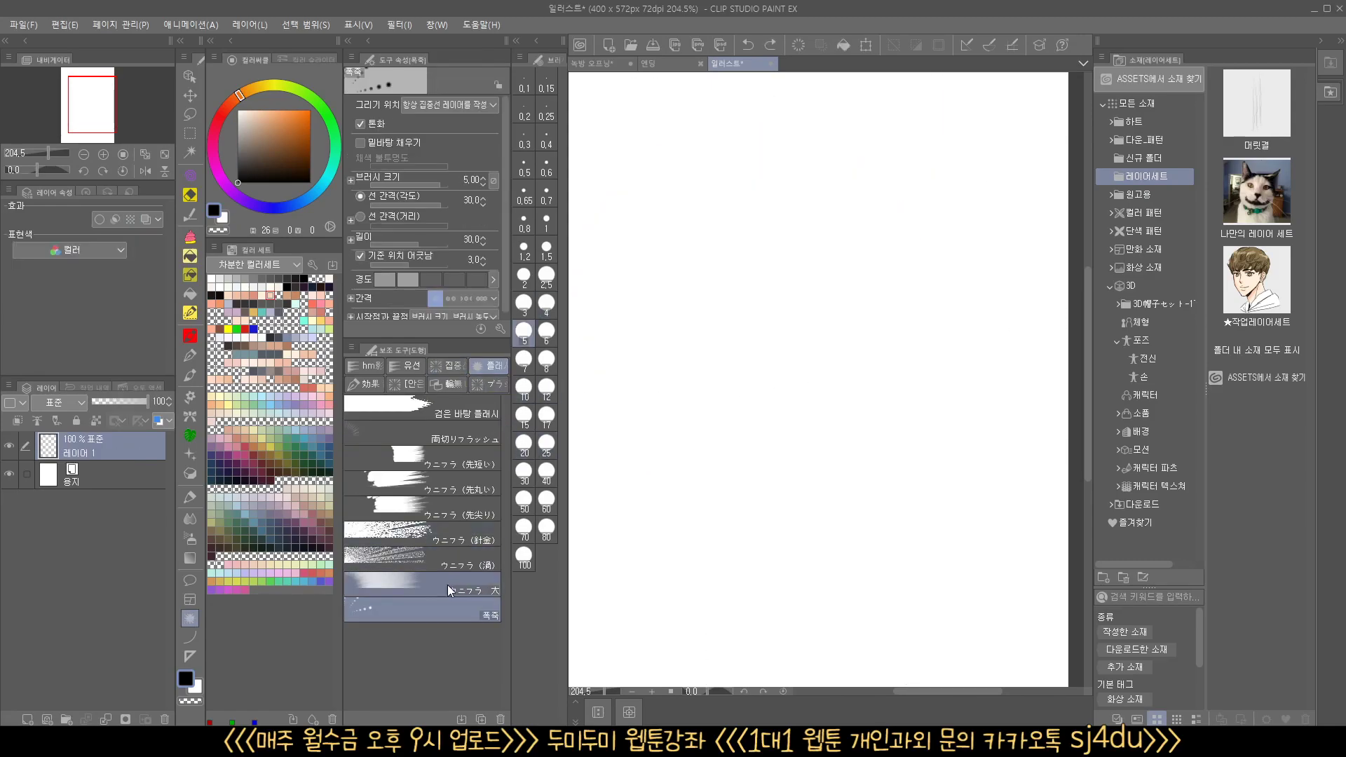
left_click_drag(880, 381, 964, 449)
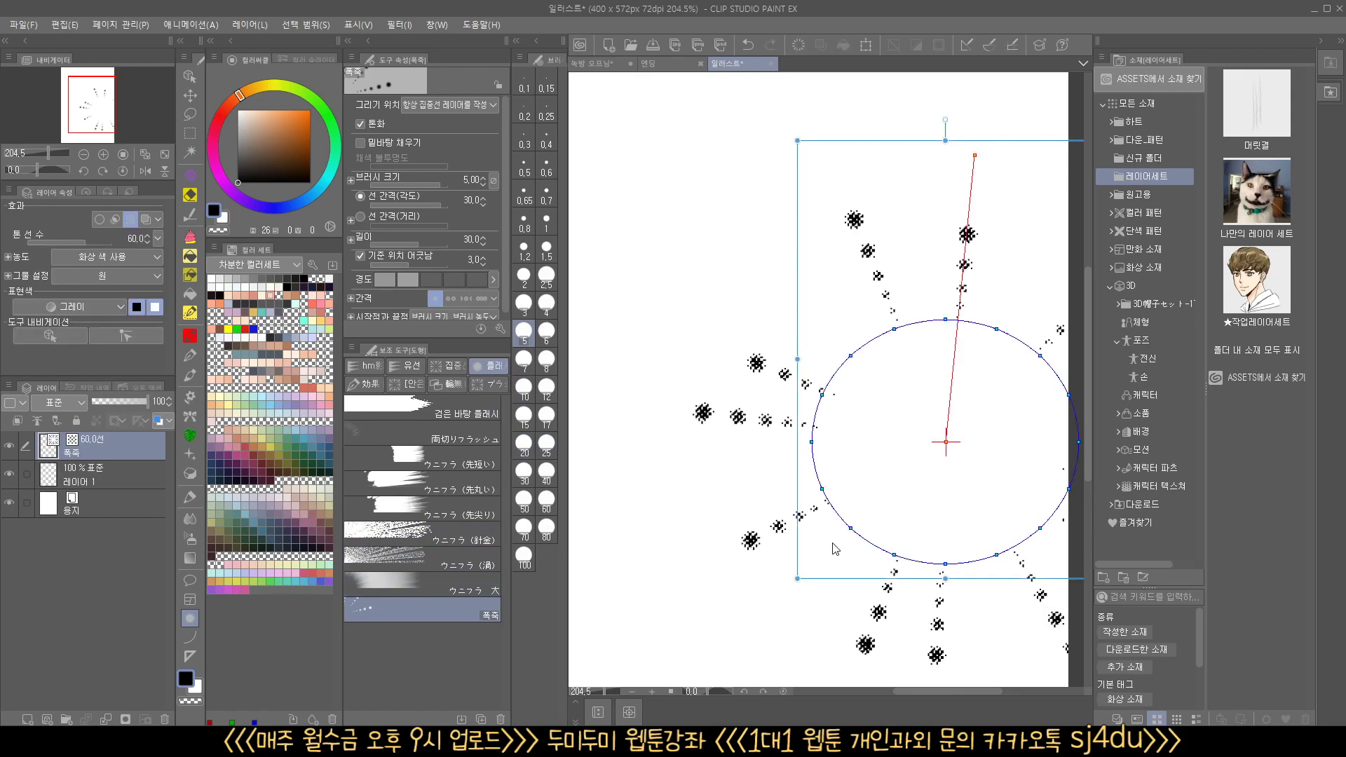
key("ctrl+z")
- Try the ウニフラ (先短い) flash around a small and a larger ellipse, undoing both
left_click(435, 454)
left_click_drag(892, 358, 994, 473)
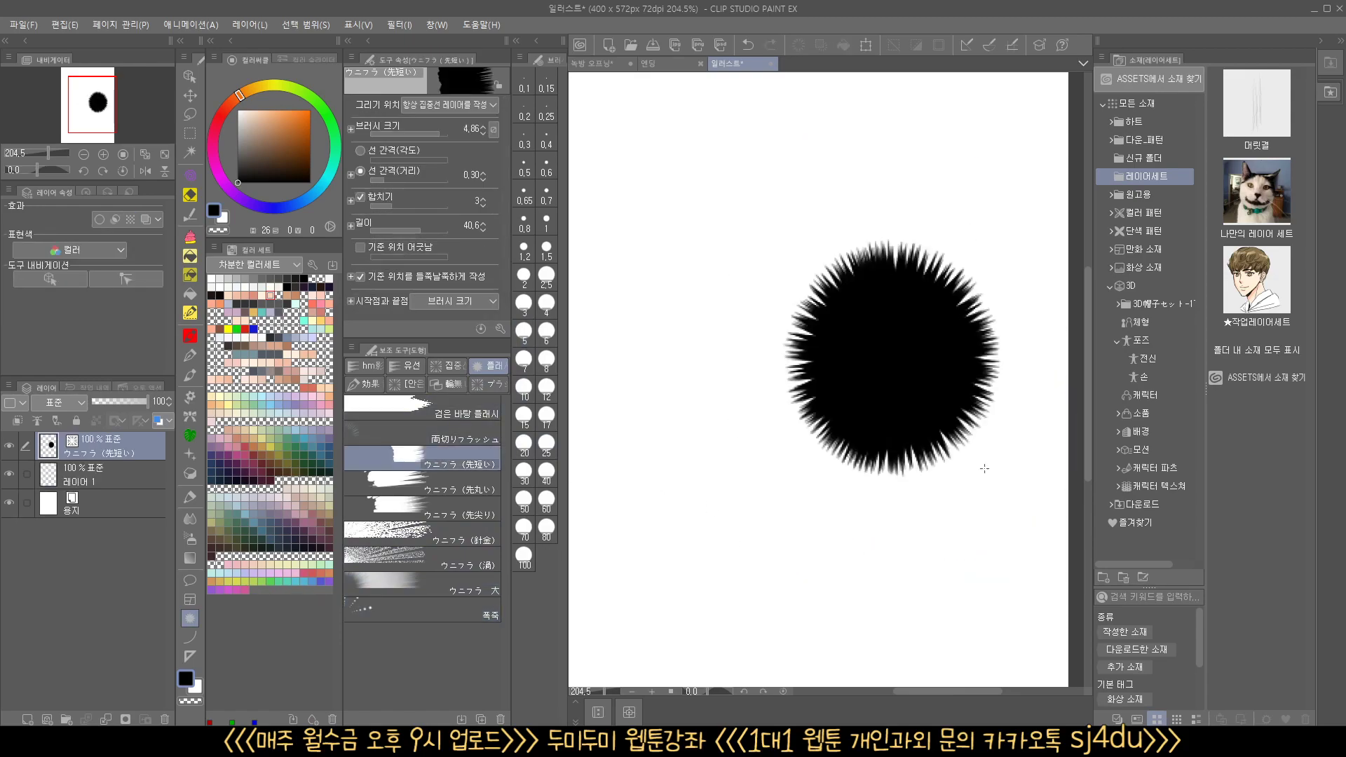
key("ctrl+z")
left_click_drag(691, 270, 975, 519)
key("ctrl+z")
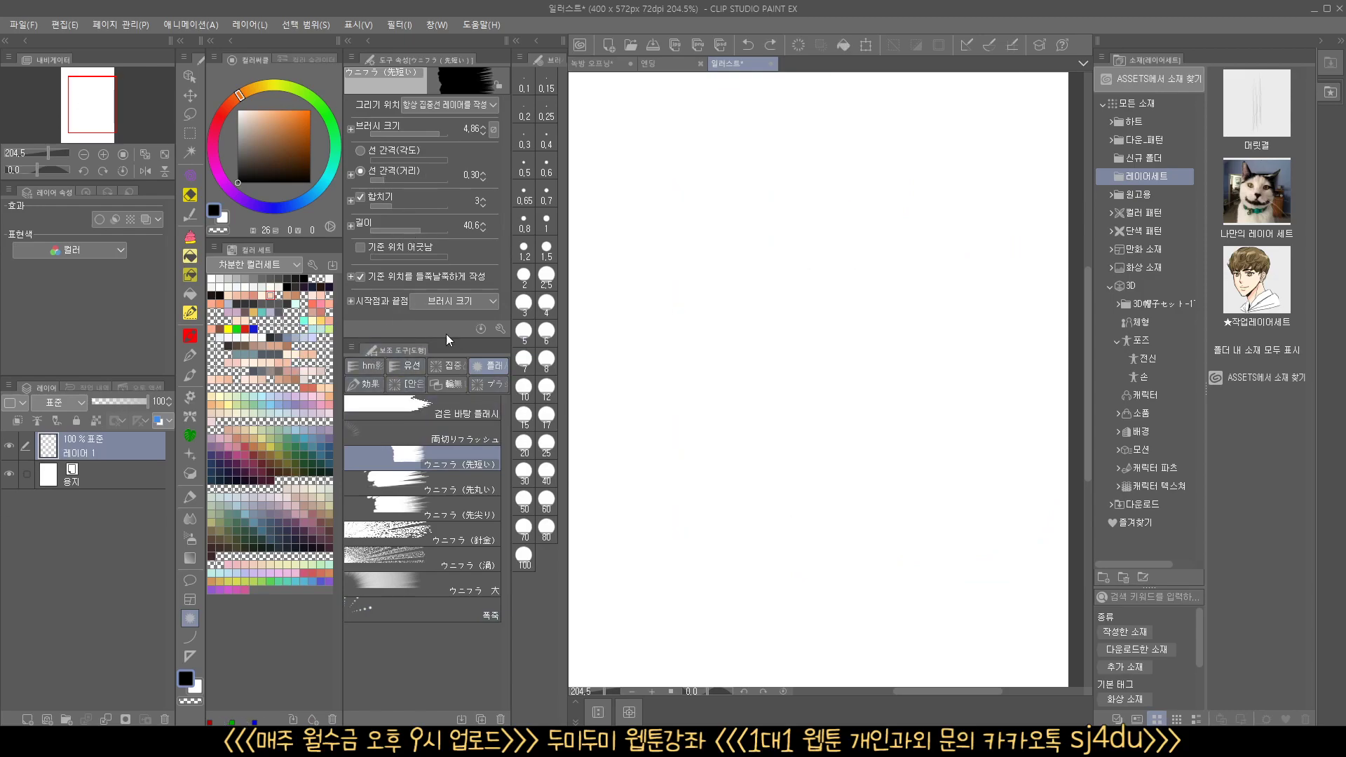
- Compare the first and second 안티에일리어싱 levels in the ウニフラ (先短い) preview, finishing on the second level
left_click(445, 27)
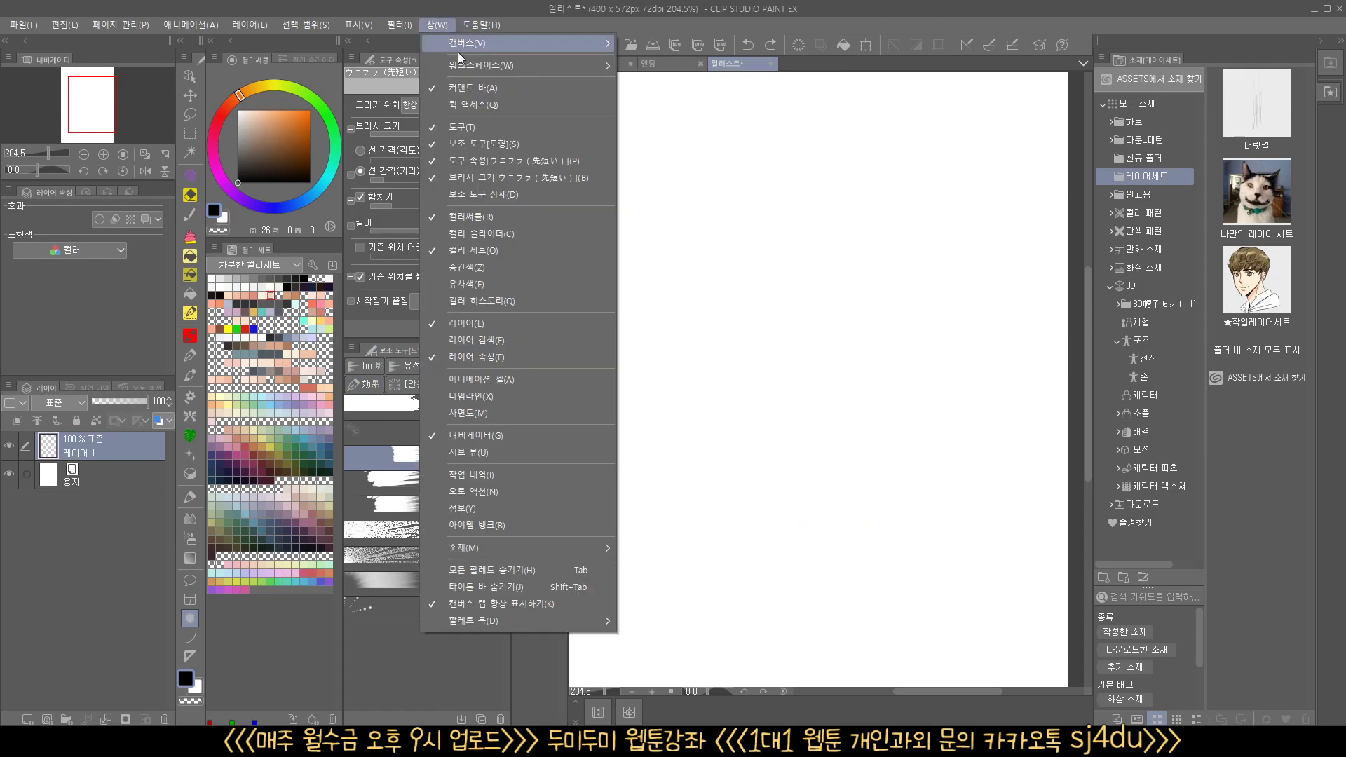
left_click(486, 201)
mouse_move(628, 258)
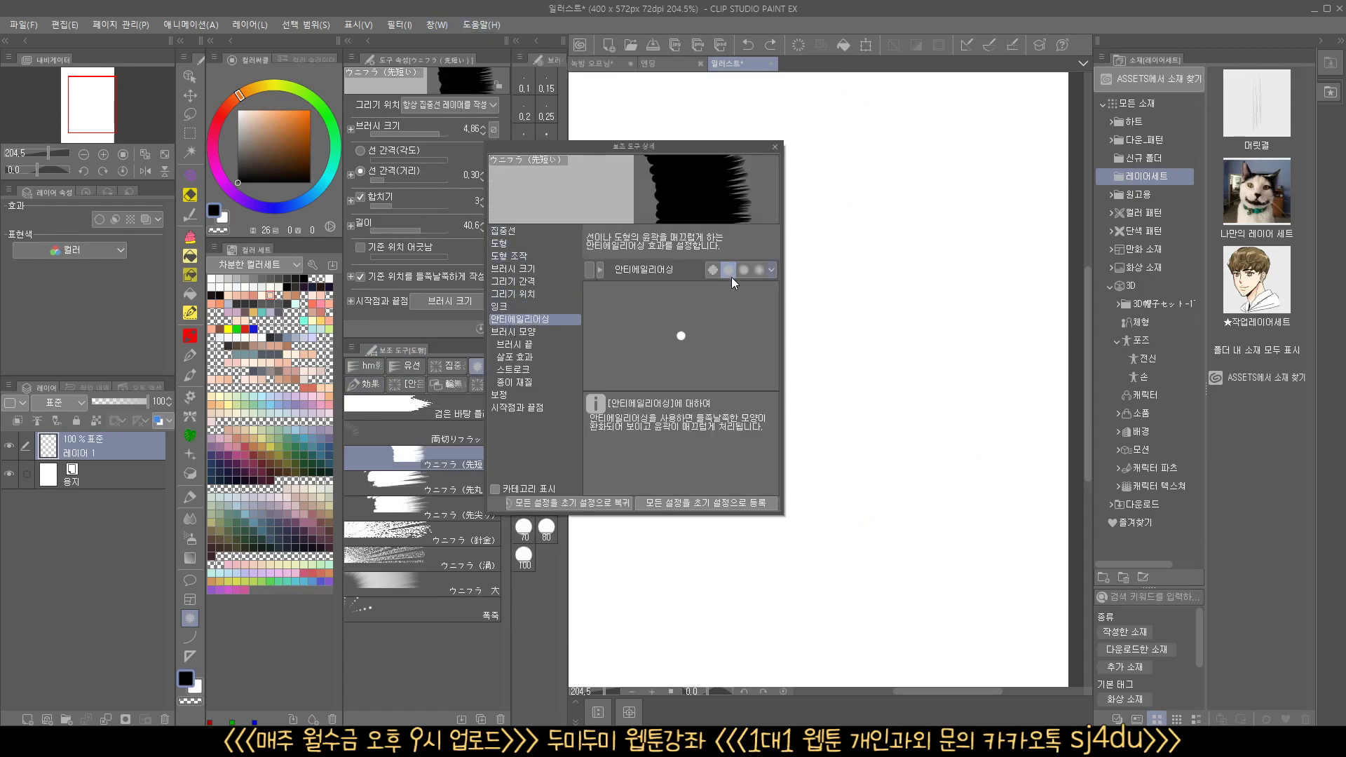
left_click(712, 270)
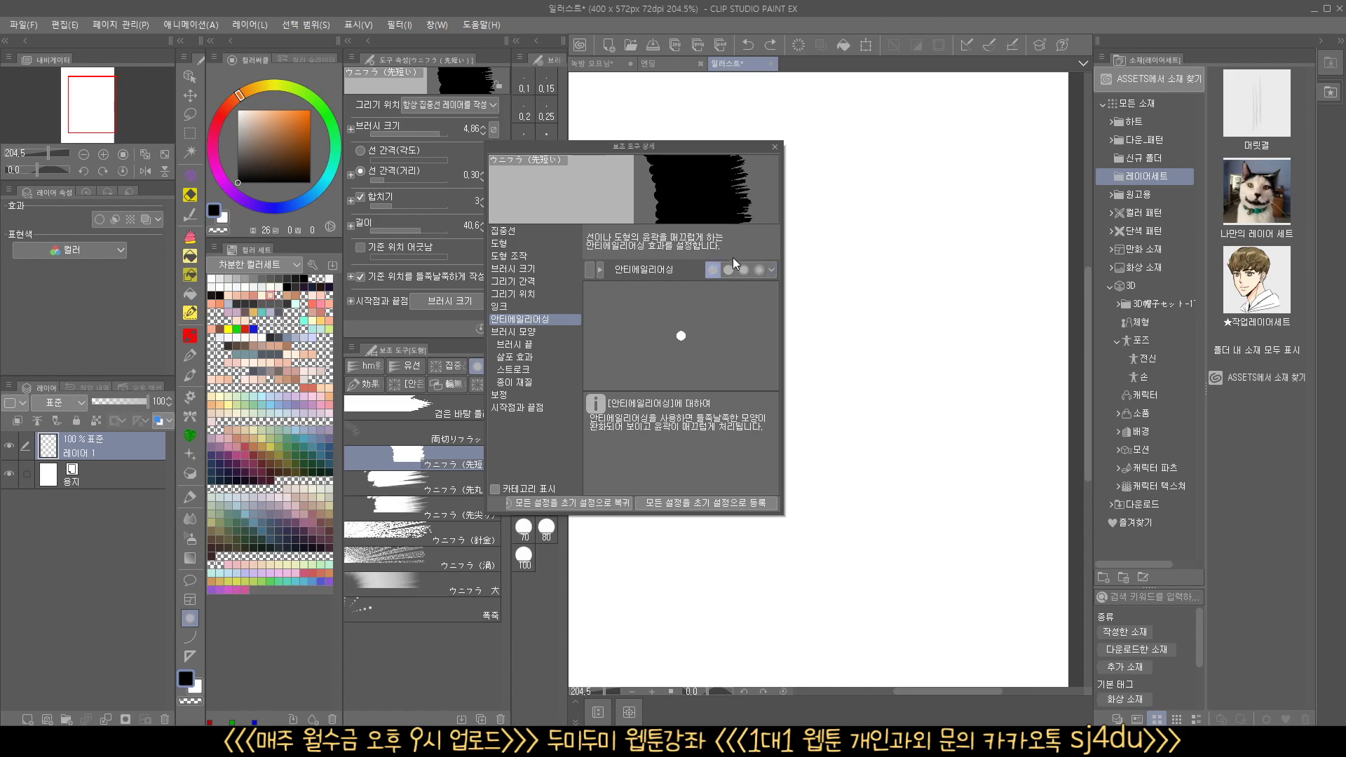
left_click(730, 273)
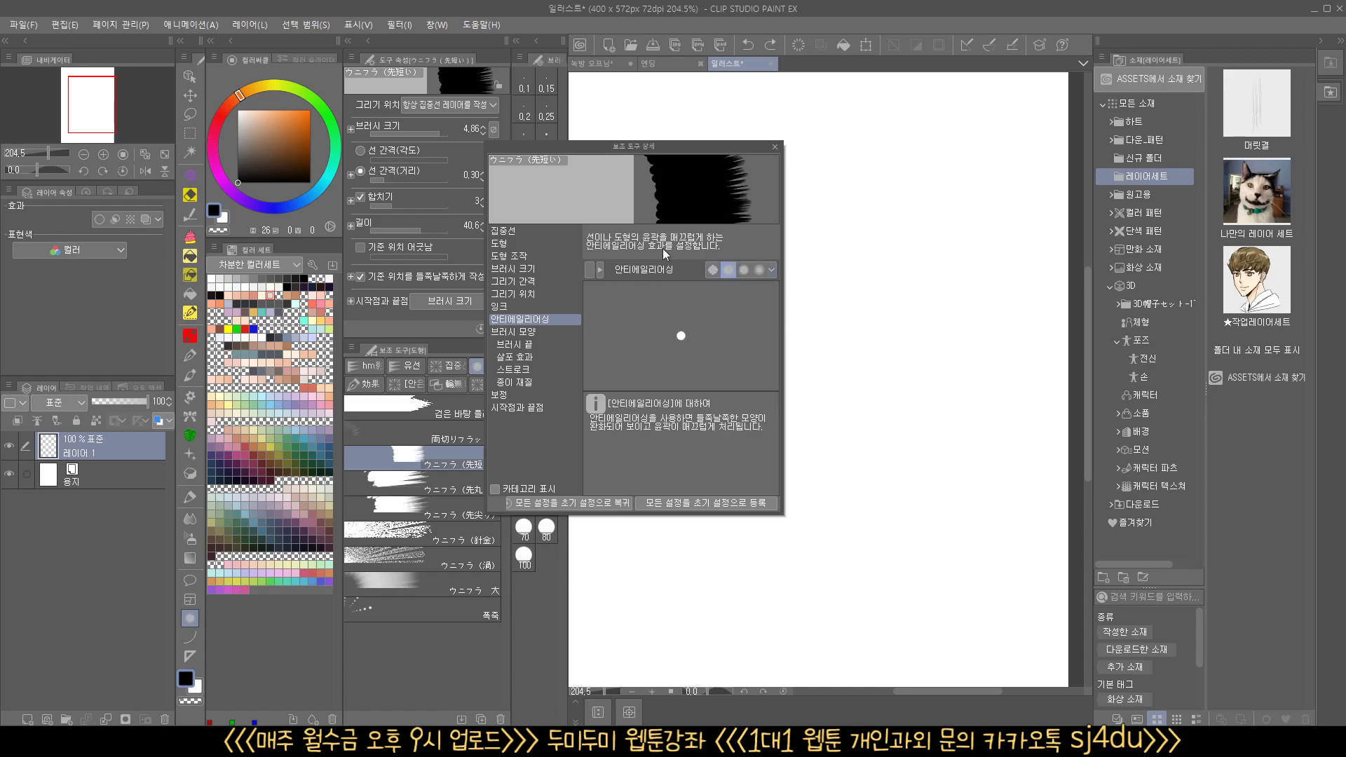
left_click(774, 147)
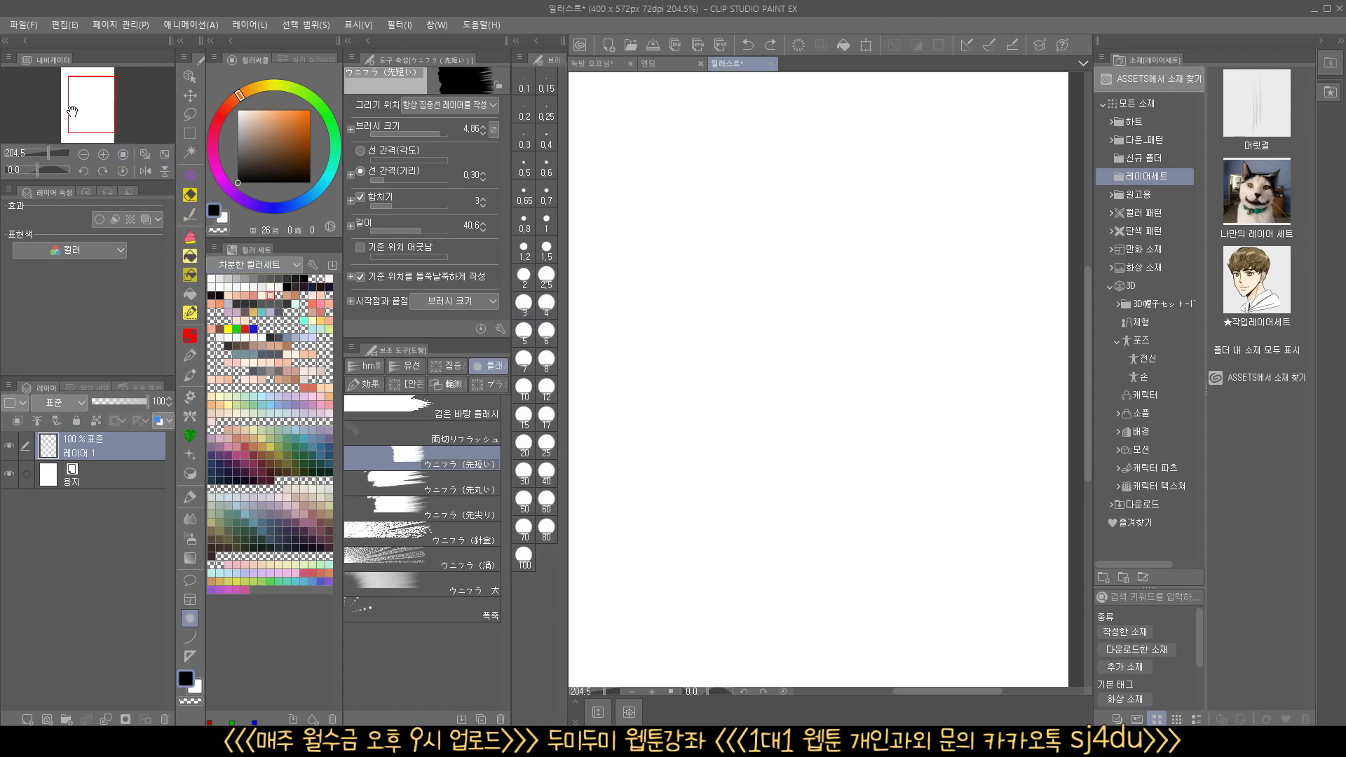
- Try zooming the page in and out, ending at 100%, then rotate the canvas view about 26.8° and reset the rotation
mouse_move(88, 102)
left_mouse_down()
mouse_move(77, 93)
mouse_move(105, 100)
mouse_move(66, 108)
mouse_move(112, 114)
mouse_move(57, 121)
mouse_move(81, 112)
mouse_move(64, 100)
mouse_move(105, 104)
mouse_move(85, 104)
left_mouse_up()
mouse_move(47, 153)
left_mouse_down()
mouse_move(37, 153)
mouse_move(56, 152)
left_mouse_up()
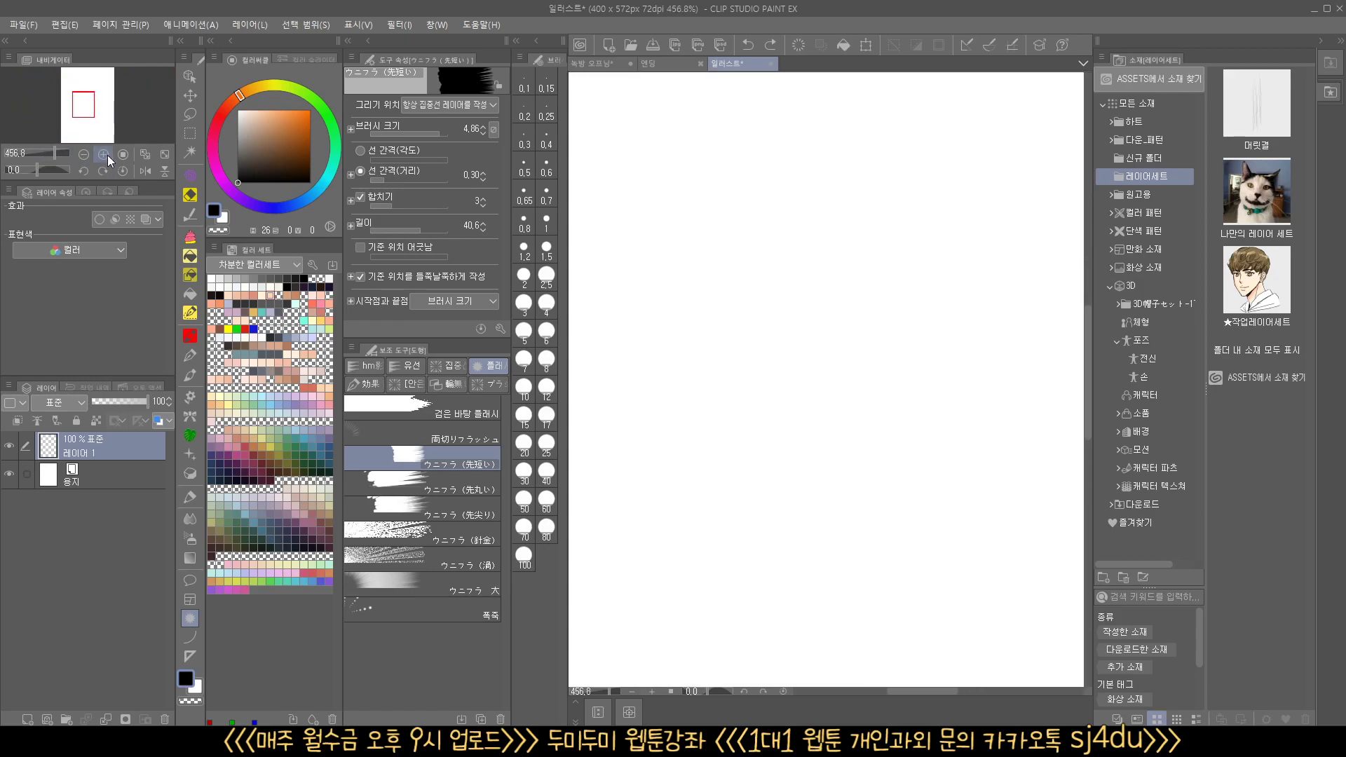
key("ctrl+0")
left_click(83, 155)
left_click(83, 154)
left_click(82, 154)
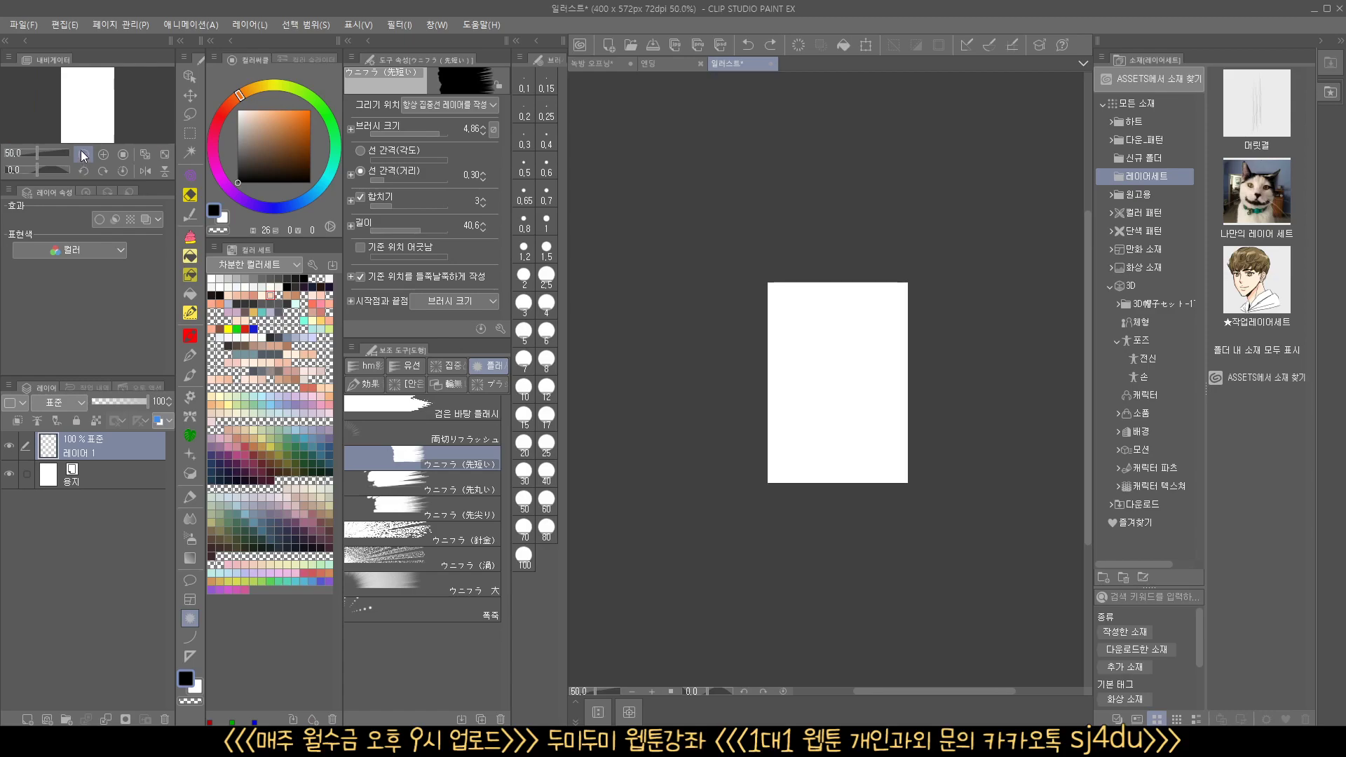
left_click(103, 155)
left_click(102, 155)
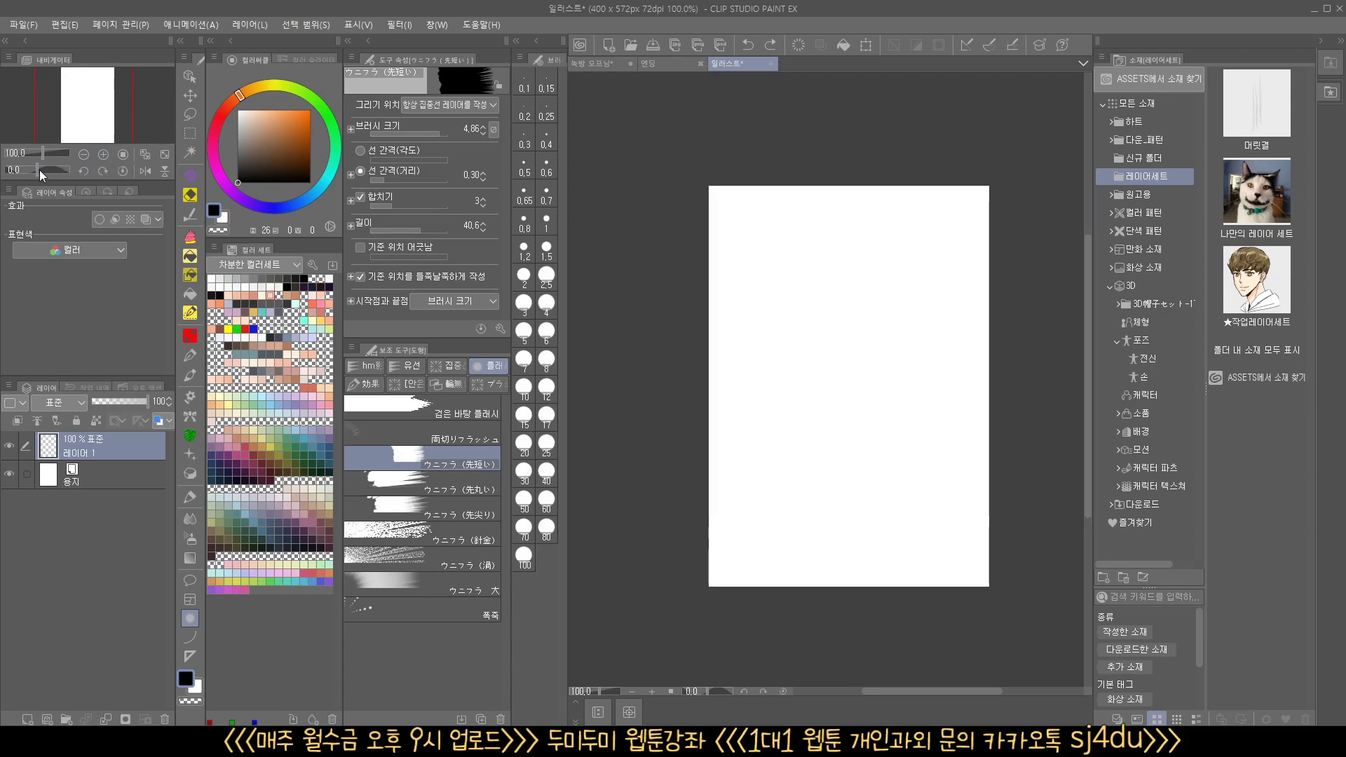
mouse_move(40, 170)
left_mouse_down()
mouse_move(70, 172)
mouse_move(40, 170)
left_mouse_up()
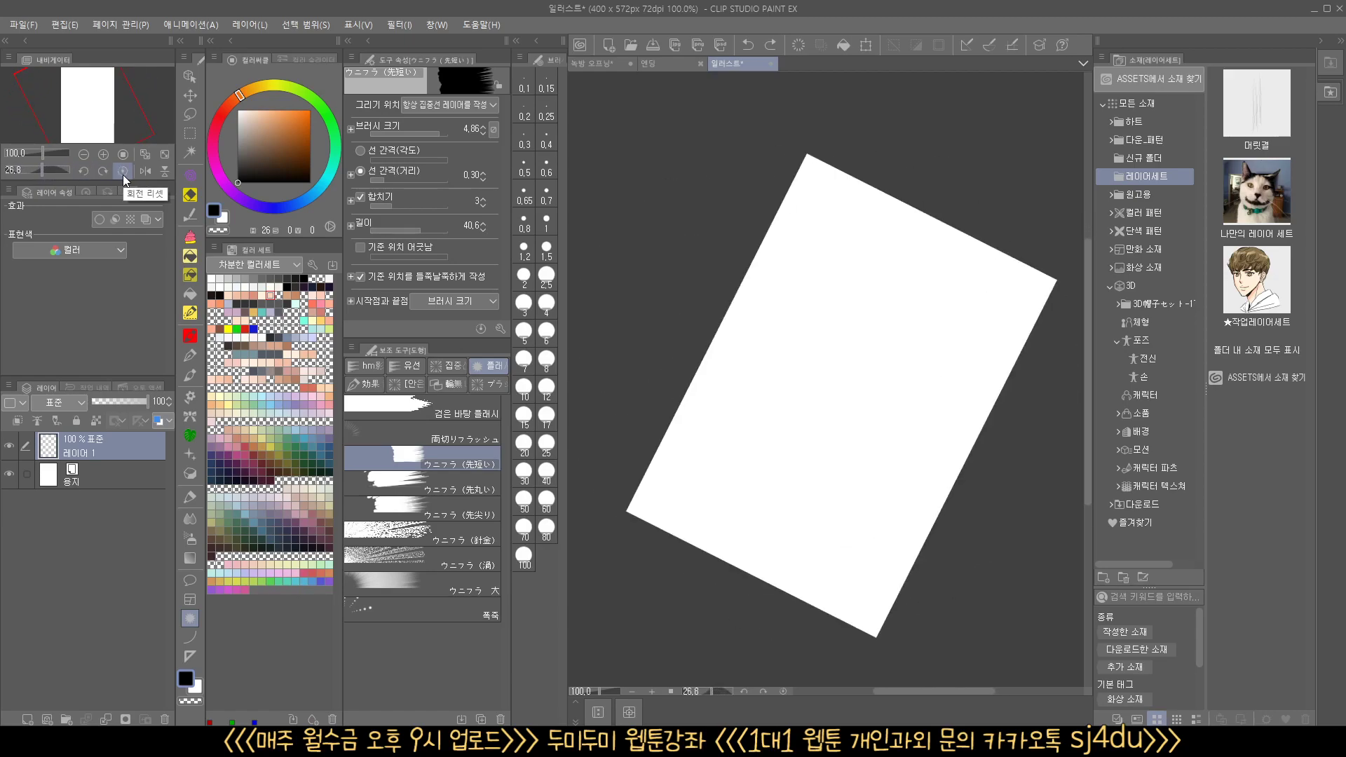
left_click(124, 174)
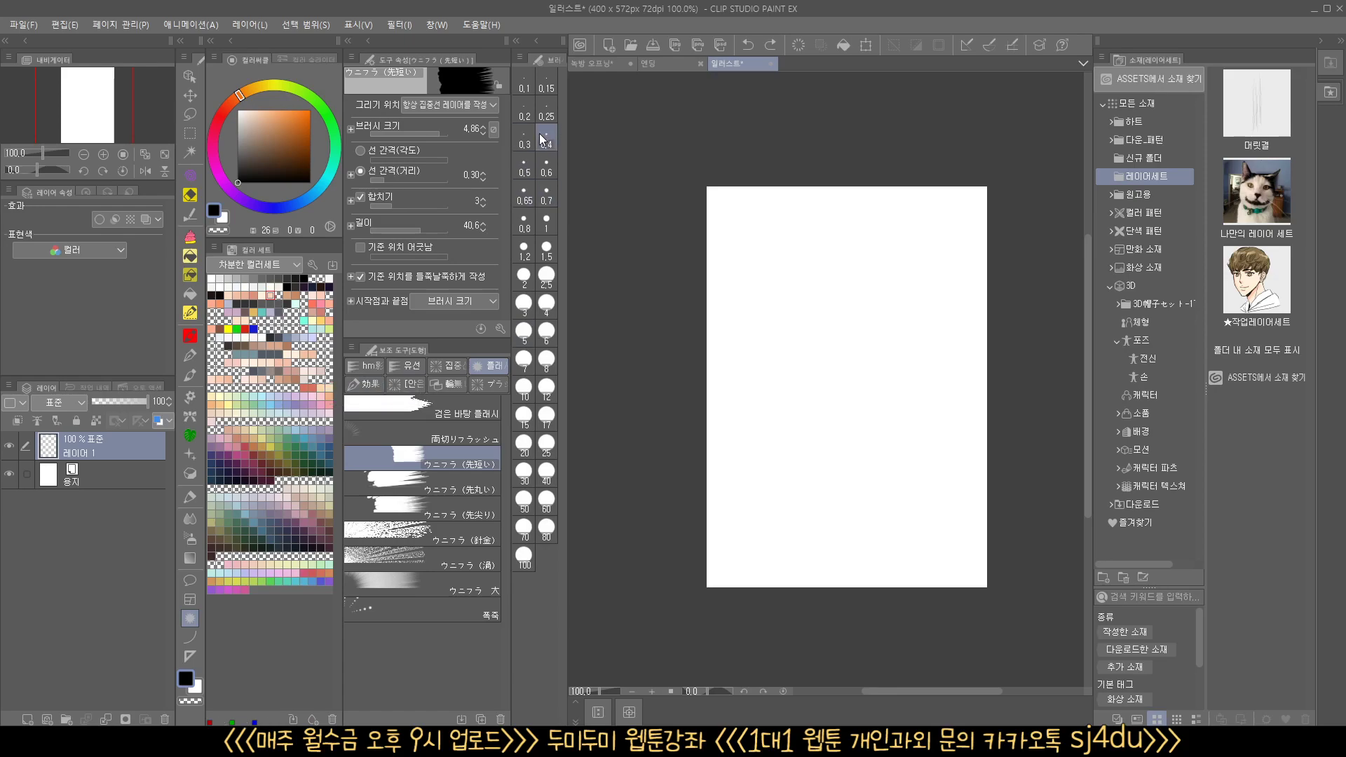
- Switch to the 둥근 펜 and make freehand test strokes on the page, undoing each one
left_click(190, 356)
mouse_move(840, 251)
left_mouse_down()
mouse_move(854, 353)
mouse_move(838, 348)
mouse_move(872, 316)
left_mouse_up()
scroll(844, 379, "up", 4)
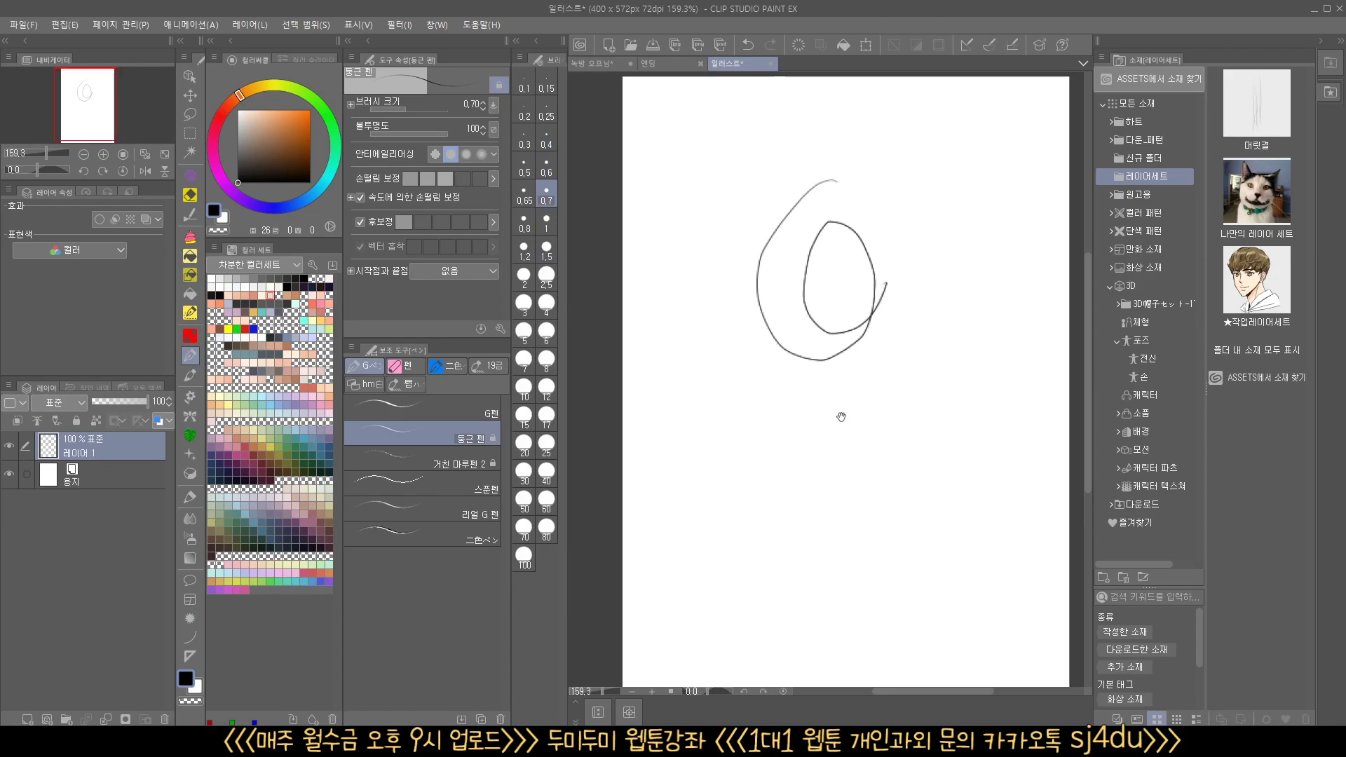
key("ctrl+z")
mouse_move(732, 280)
left_mouse_down()
mouse_move(743, 397)
mouse_move(795, 425)
left_mouse_up()
key("ctrl+z")
mouse_move(696, 233)
left_mouse_down()
mouse_move(705, 367)
mouse_move(811, 390)
mouse_move(869, 348)
left_mouse_up()
key("ctrl+z")
mouse_move(965, 254)
left_mouse_down()
mouse_move(959, 389)
mouse_move(912, 428)
mouse_move(791, 414)
left_mouse_up()
key("ctrl+z")
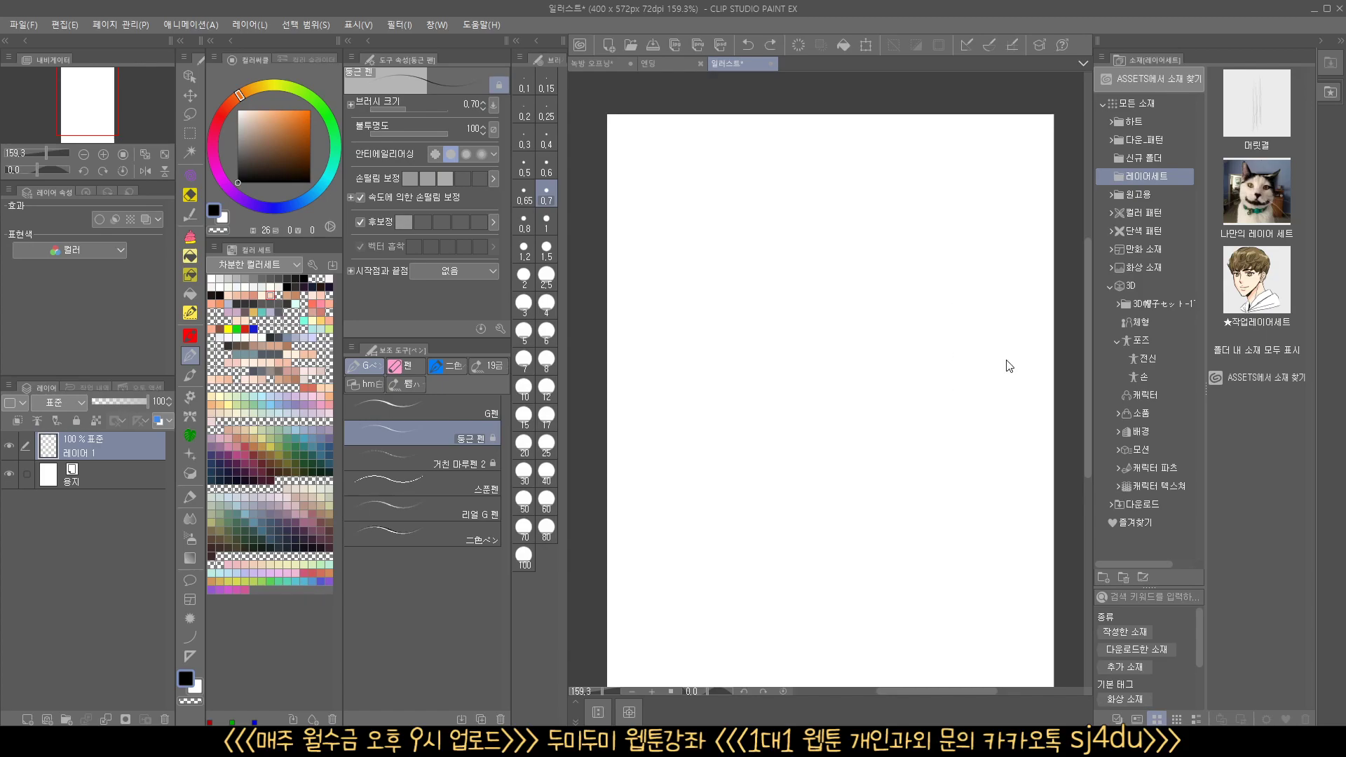
- Draw a jaw outline in the page's upper half and flip the canvas view horizontally
left_click(145, 171)
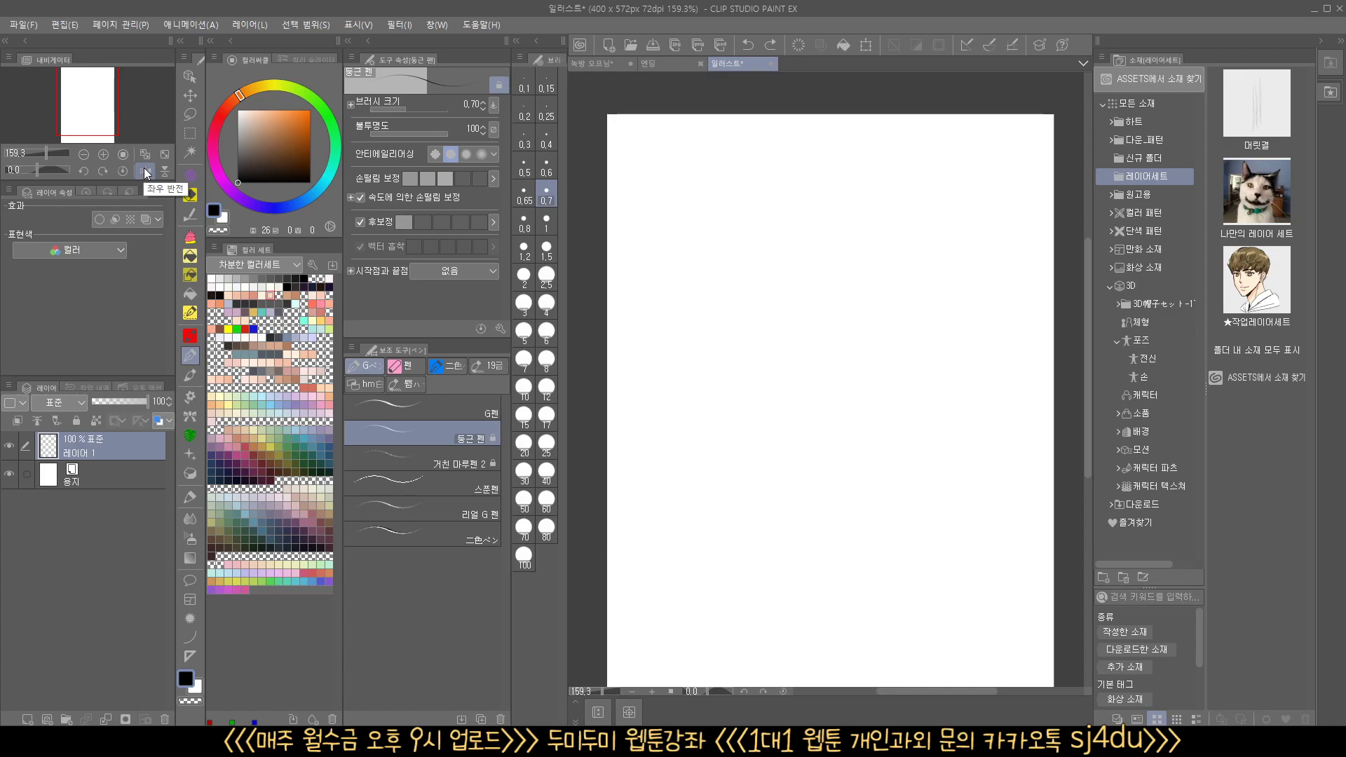
mouse_move(692, 301)
left_mouse_down()
mouse_move(715, 401)
mouse_move(784, 406)
mouse_move(852, 369)
left_mouse_up()
left_click(145, 170)
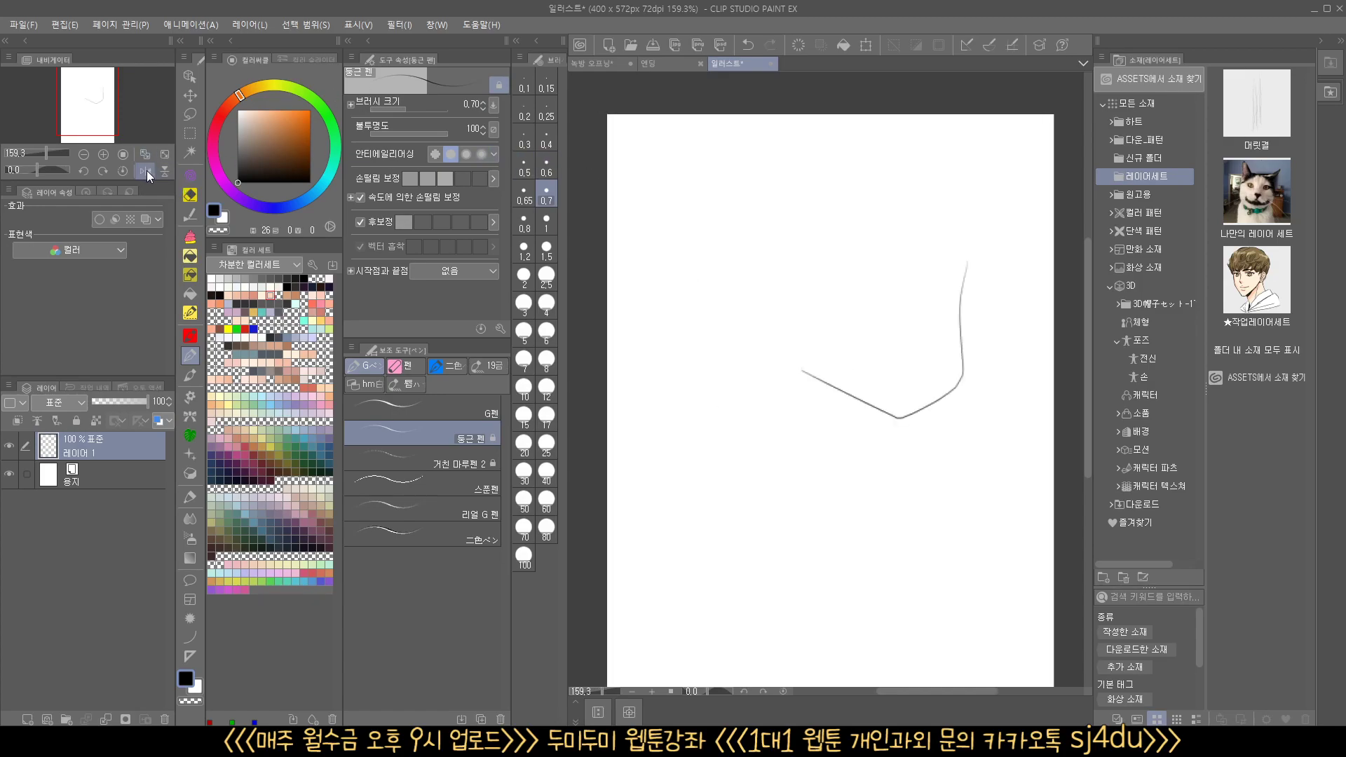
- Sketch the fringe strands above the face and the inner side strands, undoing the last strokes
mouse_move(985, 208)
left_mouse_down()
mouse_move(957, 273)
mouse_move(913, 279)
left_mouse_up()
left_click_drag(944, 201, 876, 283)
mouse_move(935, 199)
left_mouse_down()
mouse_move(904, 245)
mouse_move(850, 274)
left_mouse_up()
left_click_drag(899, 195, 812, 269)
mouse_move(862, 181)
left_mouse_down()
mouse_move(798, 264)
mouse_move(810, 399)
left_mouse_up()
left_click_drag(798, 264, 805, 414)
mouse_move(1017, 169)
left_mouse_down()
mouse_move(986, 289)
mouse_move(971, 289)
left_mouse_up()
key("ctrl+z")
key("ctrl+z")
- Sketch long hair strands down both sides of the face and add short neck and shoulder lines below the jaw
mouse_move(1001, 167)
left_mouse_down()
mouse_move(977, 278)
mouse_move(991, 336)
mouse_move(976, 412)
left_mouse_up()
mouse_move(770, 209)
left_mouse_down()
mouse_move(777, 403)
mouse_move(792, 422)
left_mouse_up()
left_click_drag(779, 283, 789, 412)
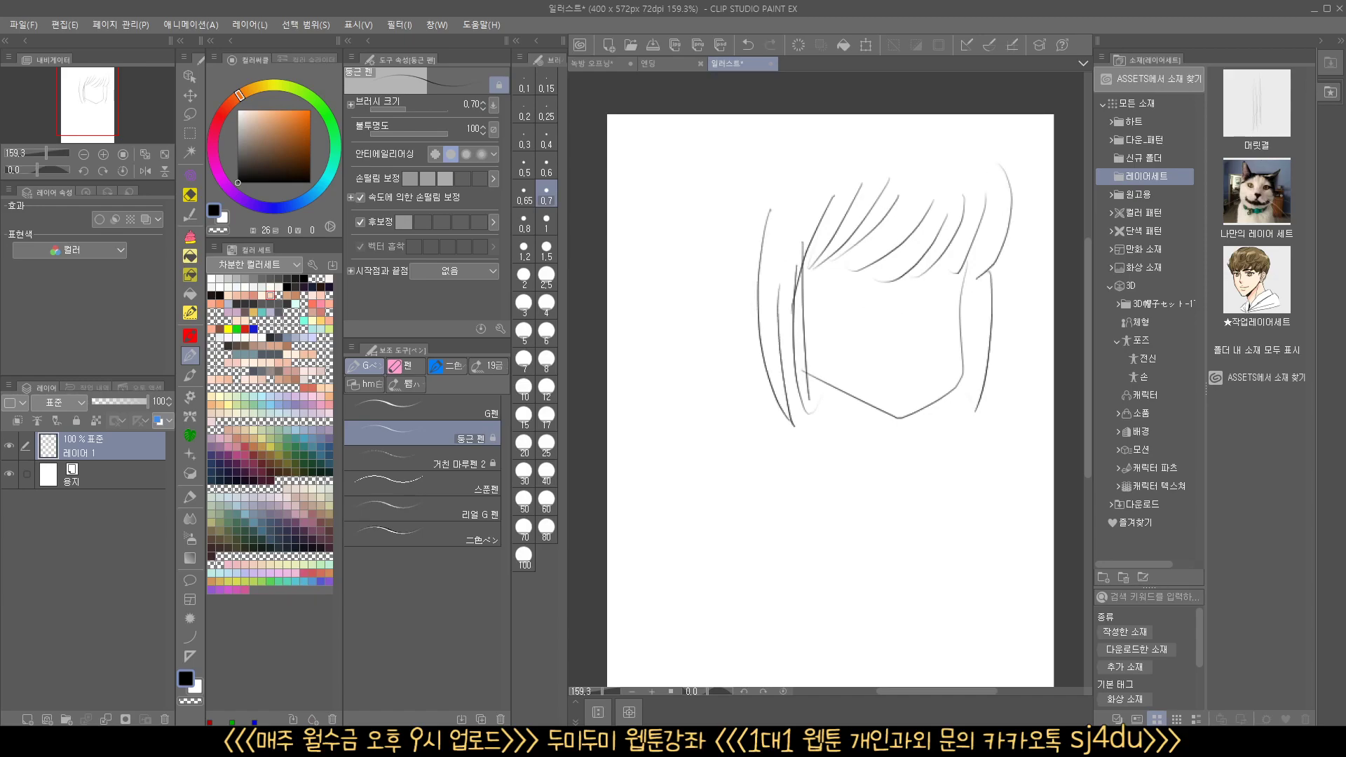
left_click_drag(719, 234, 767, 422)
left_click_drag(748, 275, 771, 428)
left_click_drag(757, 341, 786, 432)
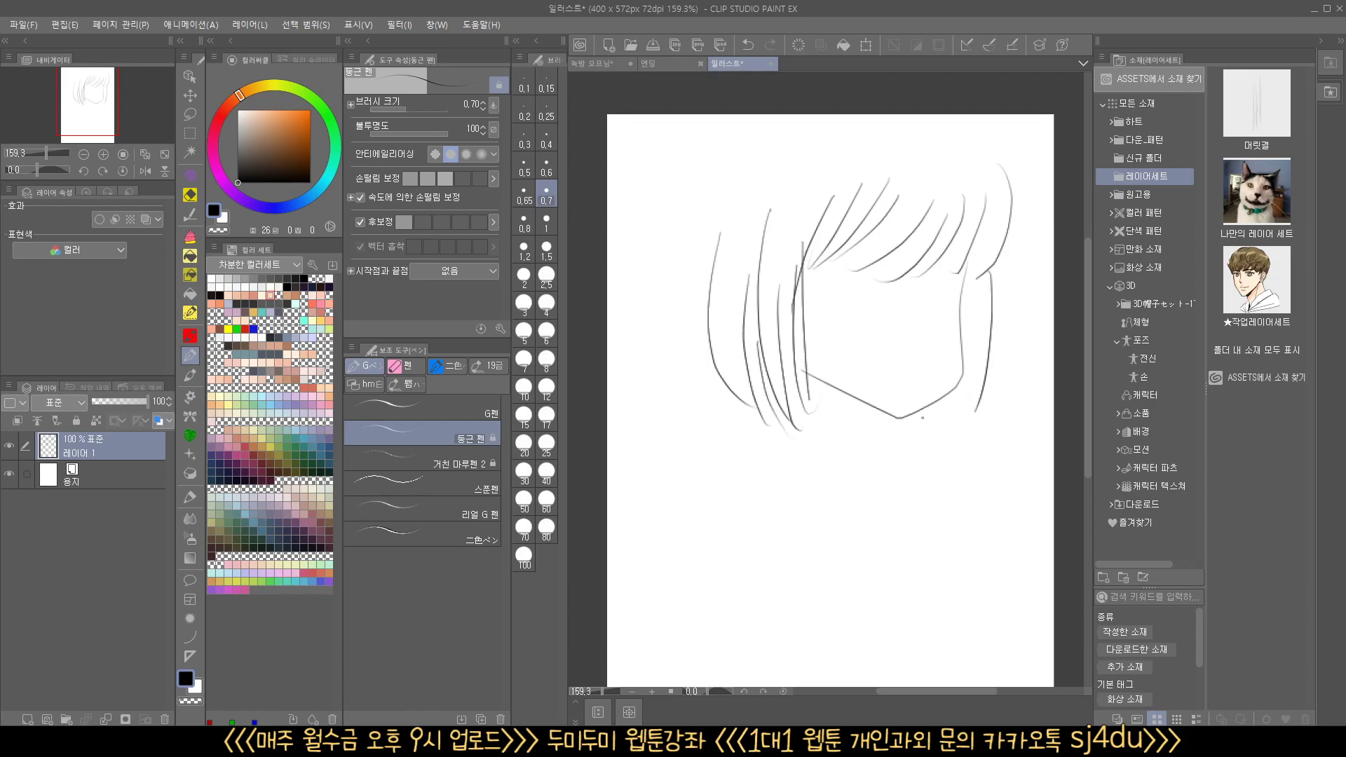
left_click_drag(810, 380, 794, 443)
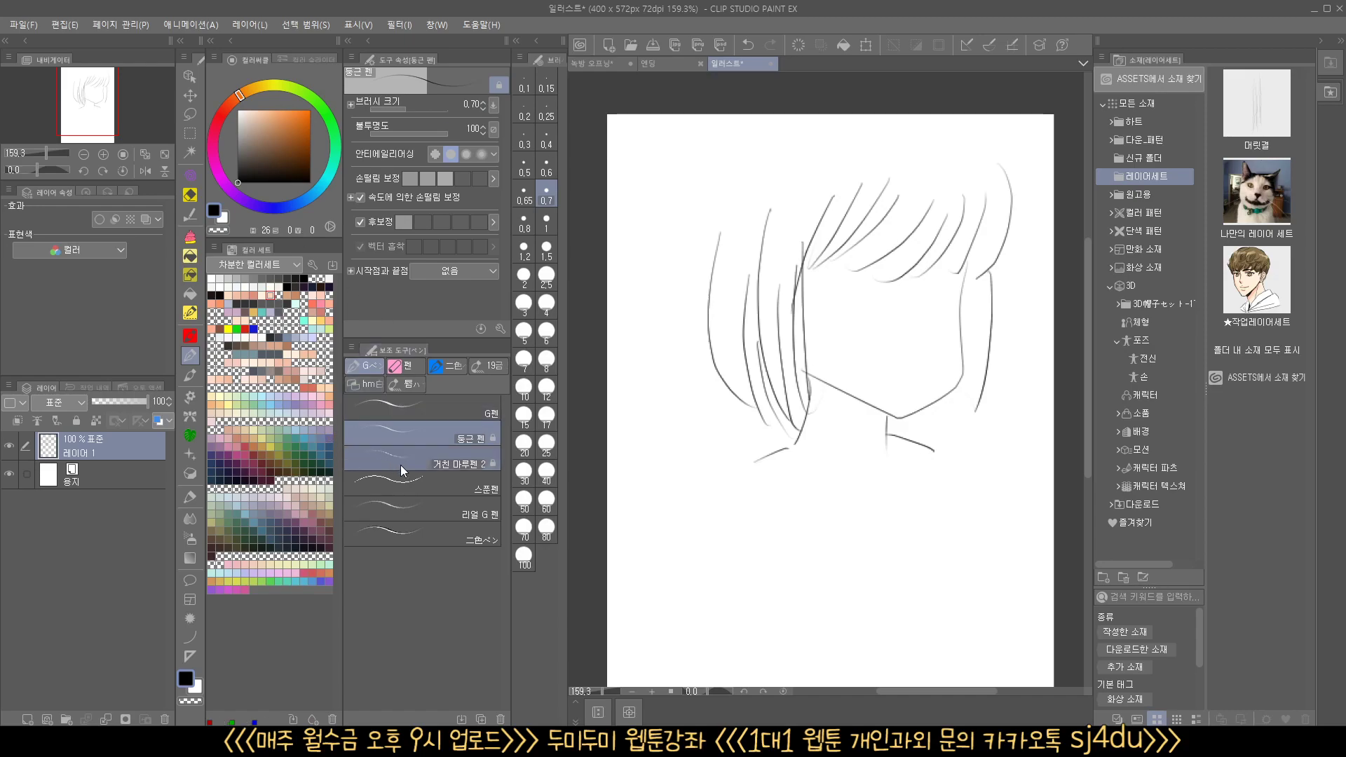
left_click(420, 484)
left_click(422, 431)
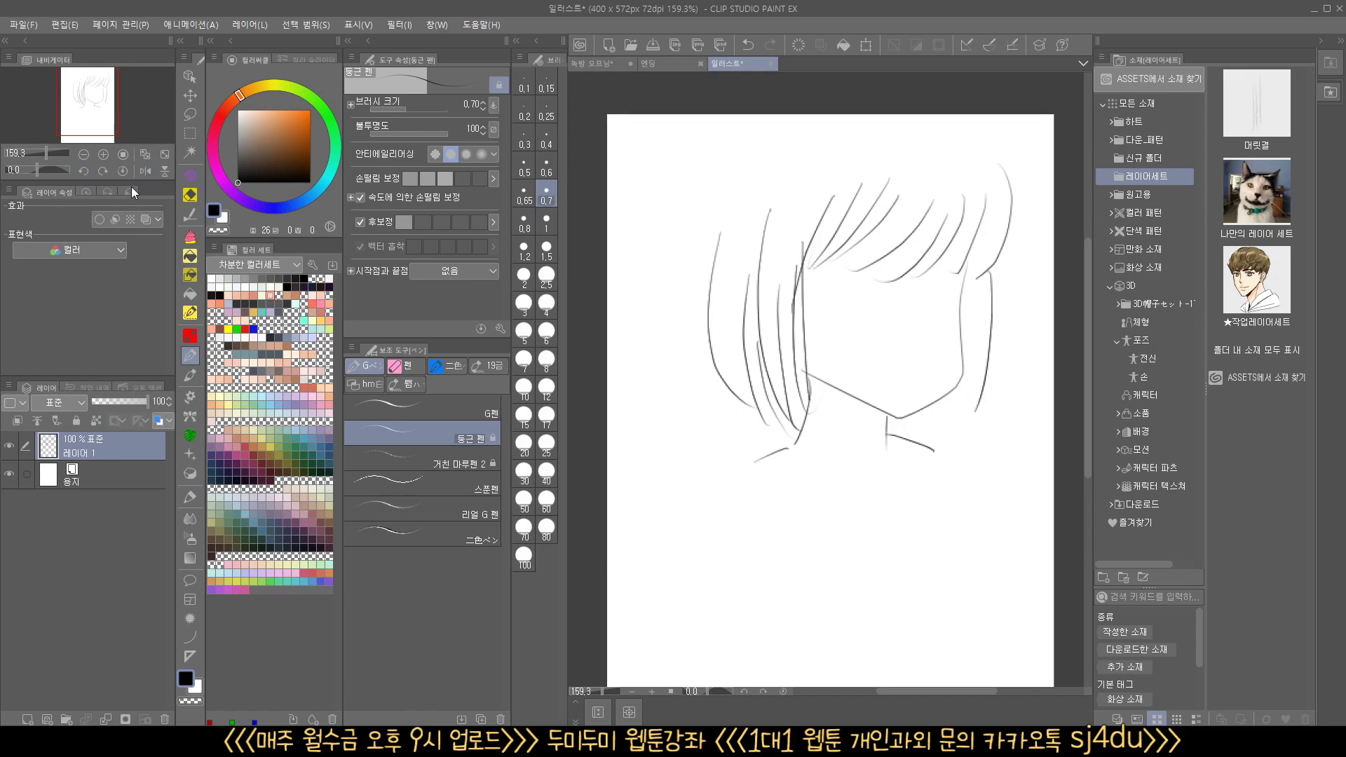
- Move the Quick Access palette out of the layer property group and dock it with the material palettes, expanded
left_click(84, 192)
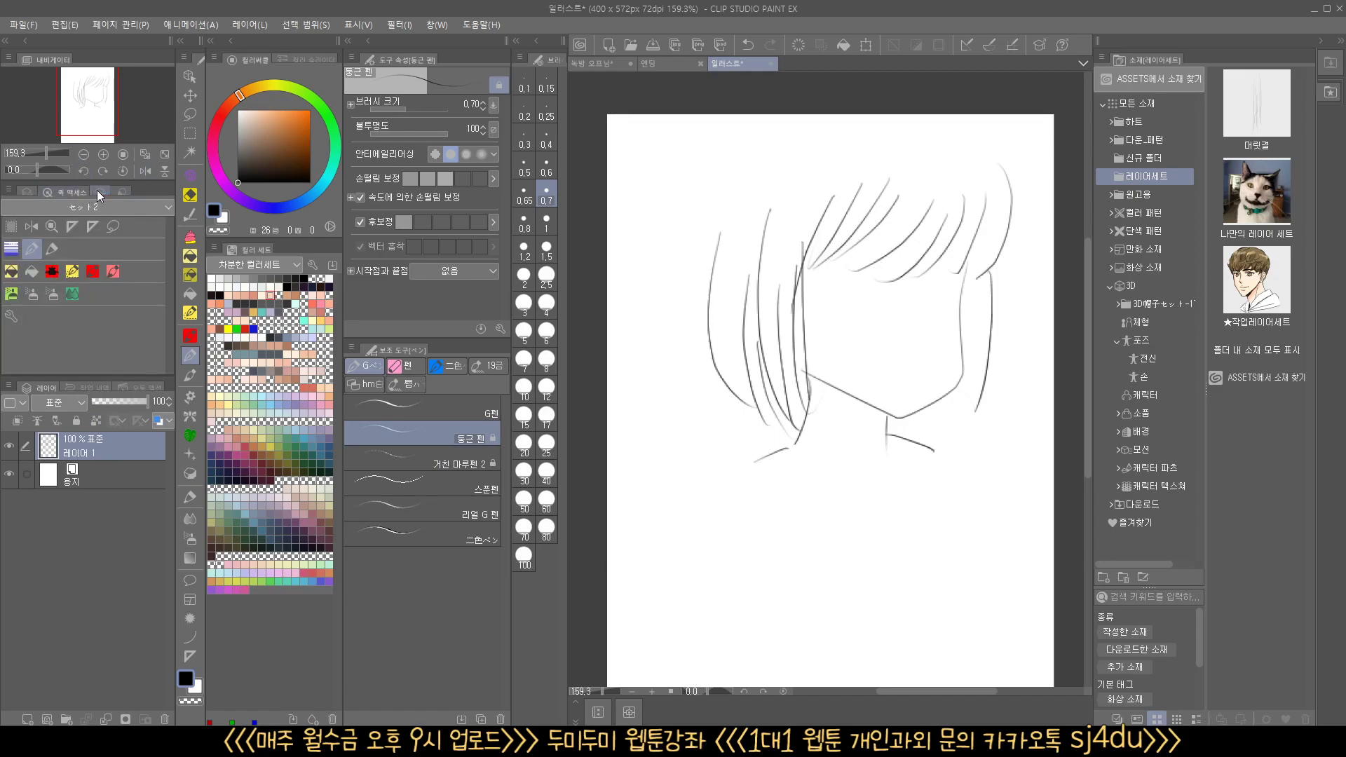
left_click_drag(70, 197, 1264, 38)
left_click(1331, 64)
left_click(1331, 64)
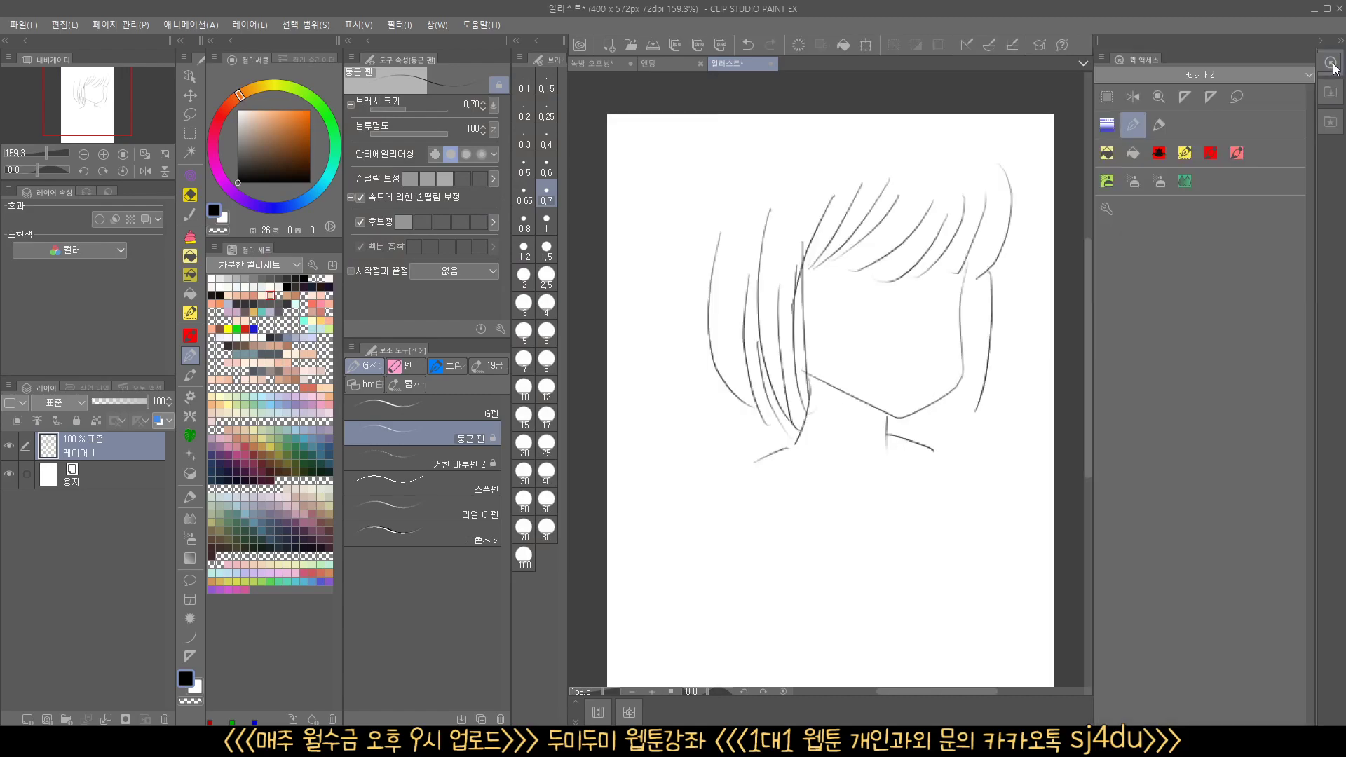
- Compare the Quick Access sets セット1 and セット2 by switching between them, finishing on セット1
left_click(1212, 74)
left_click(1196, 93)
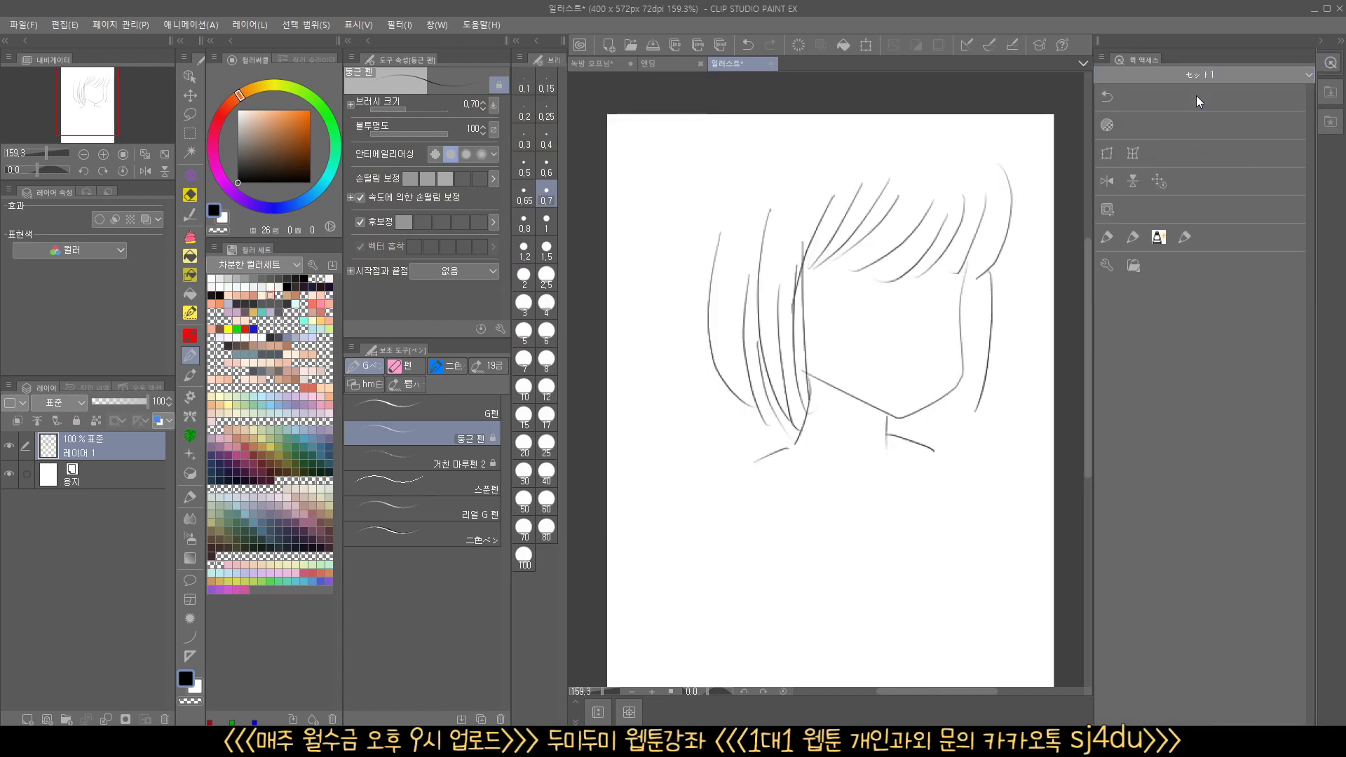
left_click(1200, 73)
left_click(1192, 100)
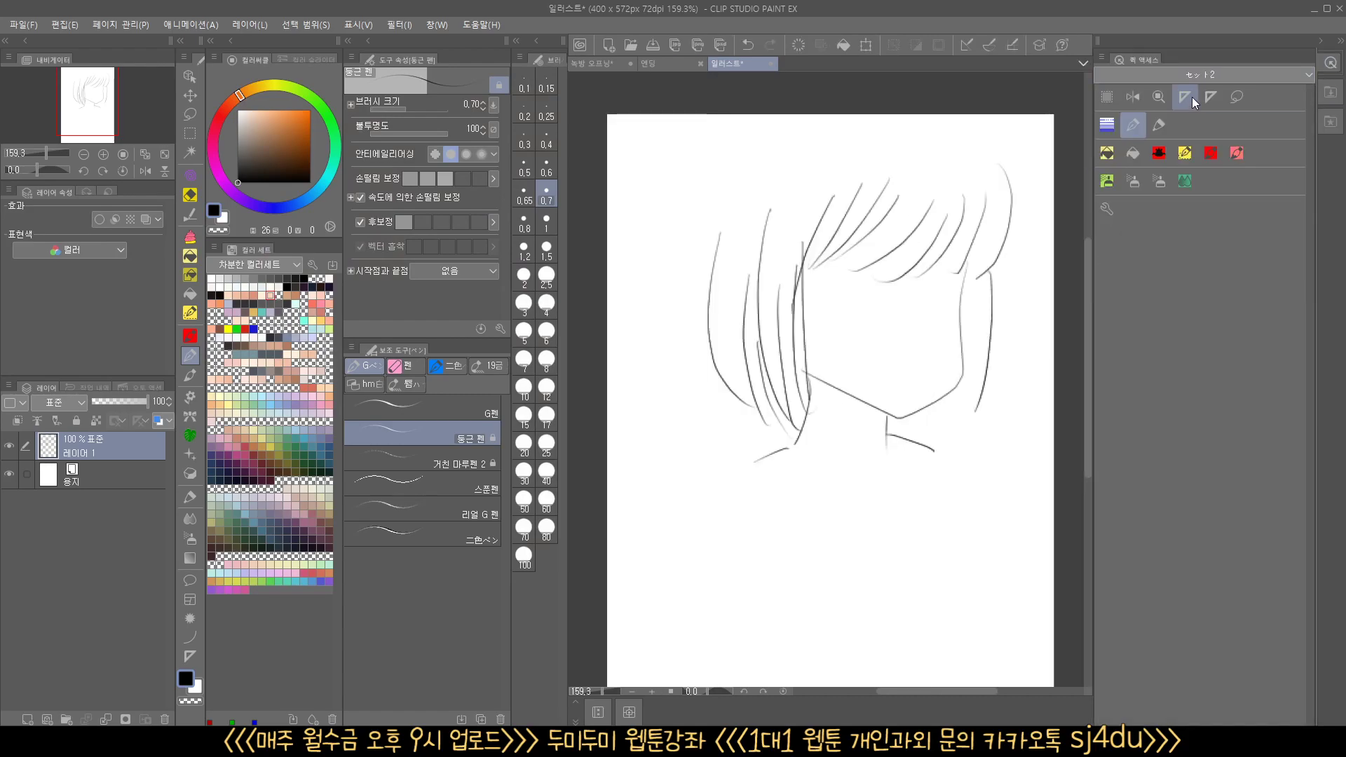
left_click(1199, 74)
left_click(1193, 92)
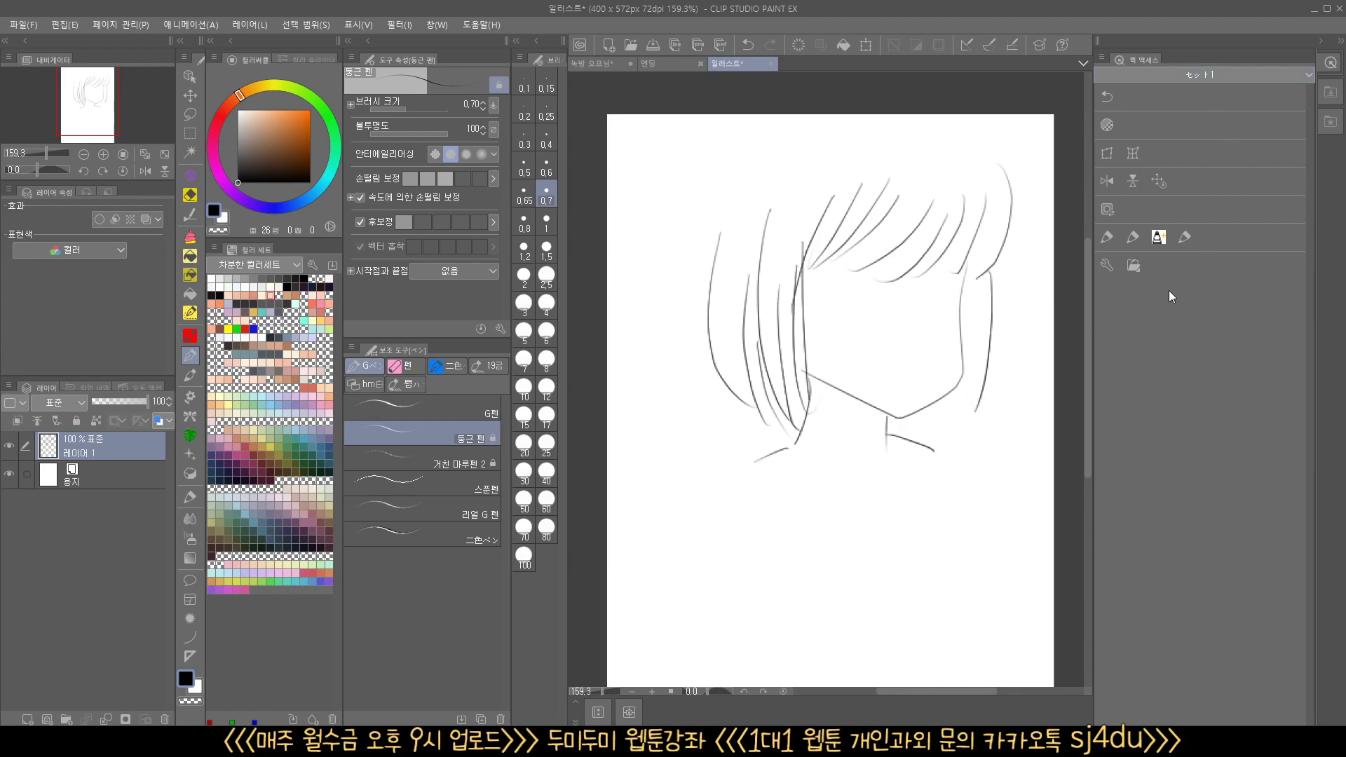
- Try the 타일 4단계 and 리스트 1단계 display methods for the Quick Access palette
left_click(1102, 56)
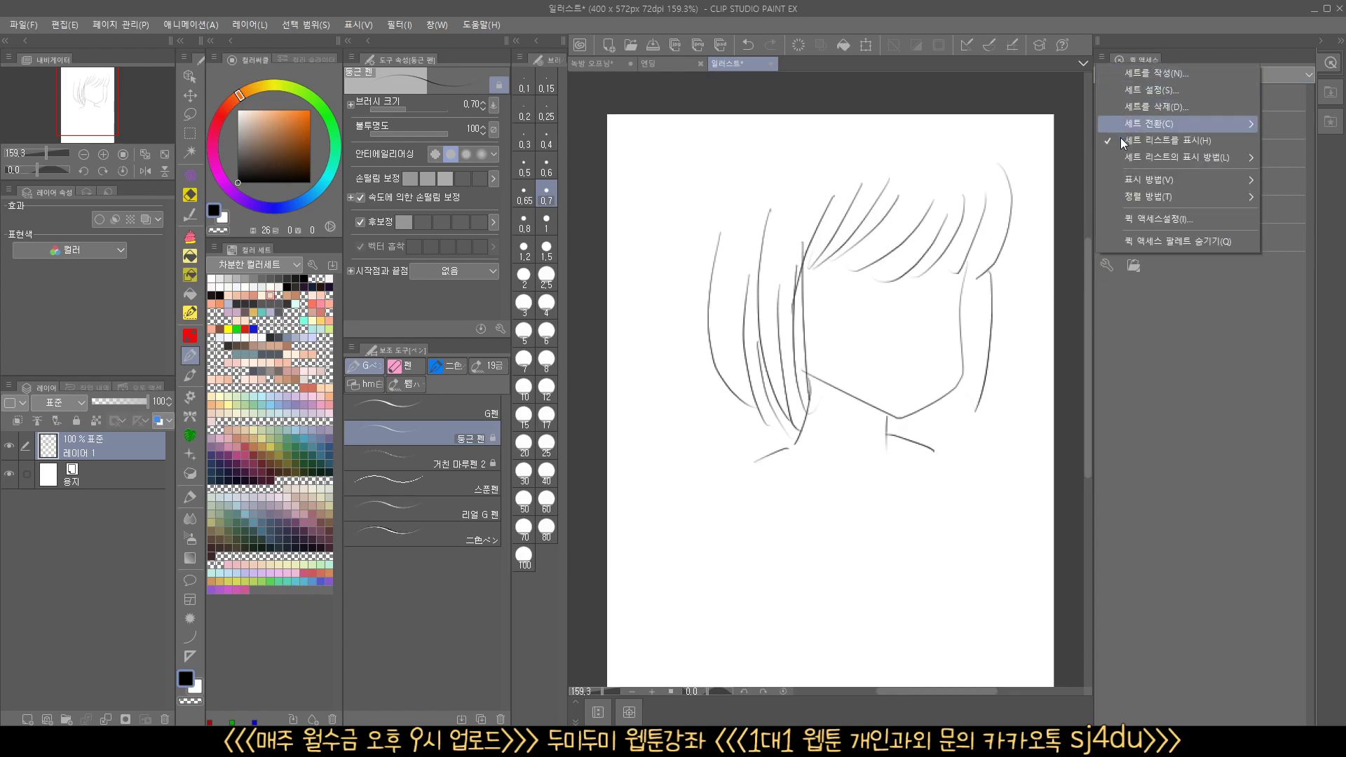
mouse_move(1123, 184)
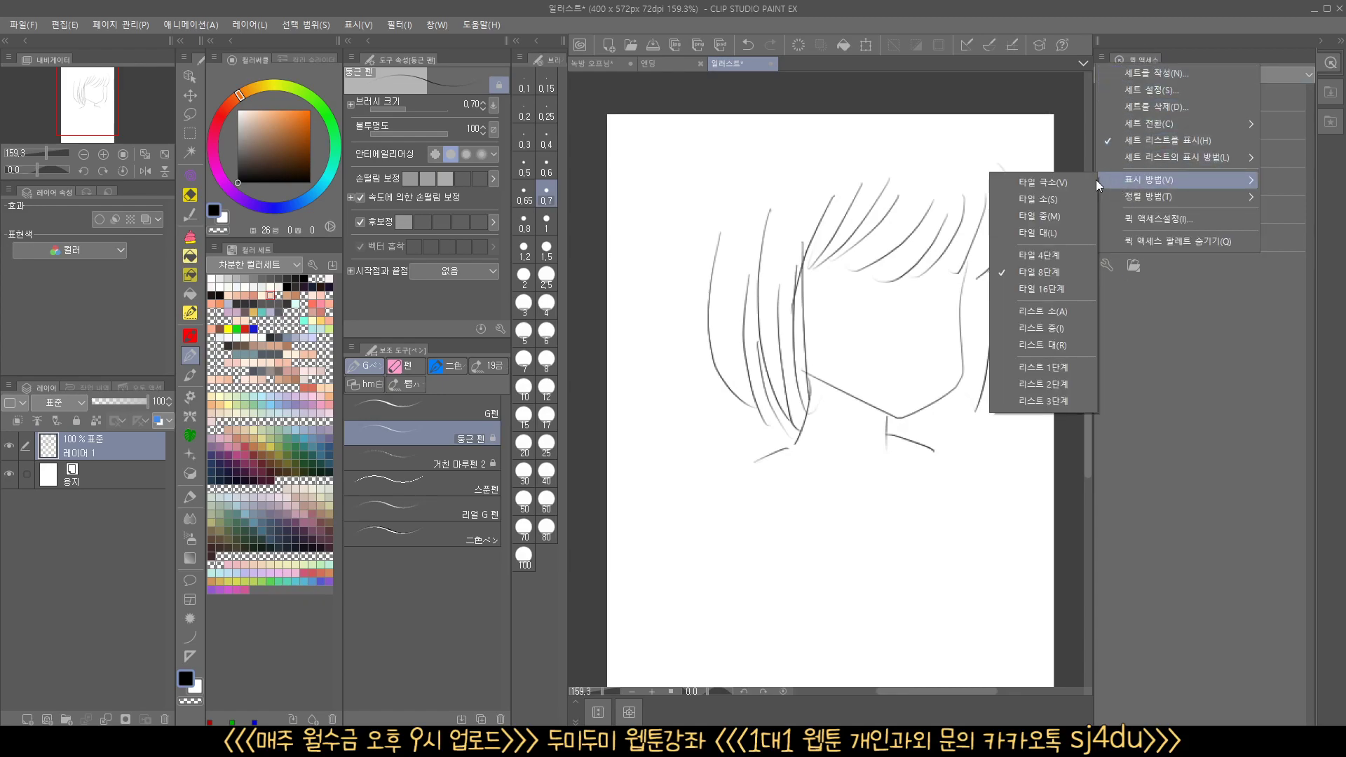
left_click(1051, 258)
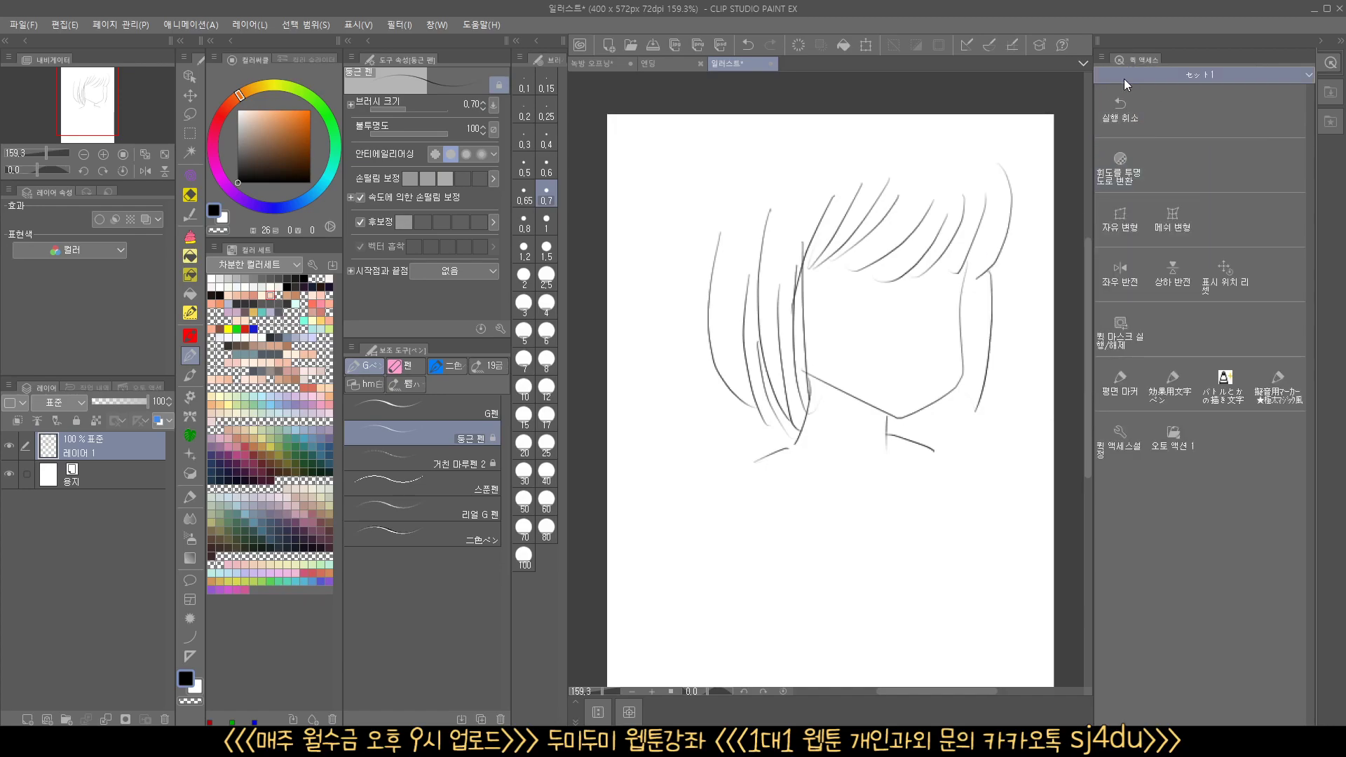
left_click(1101, 57)
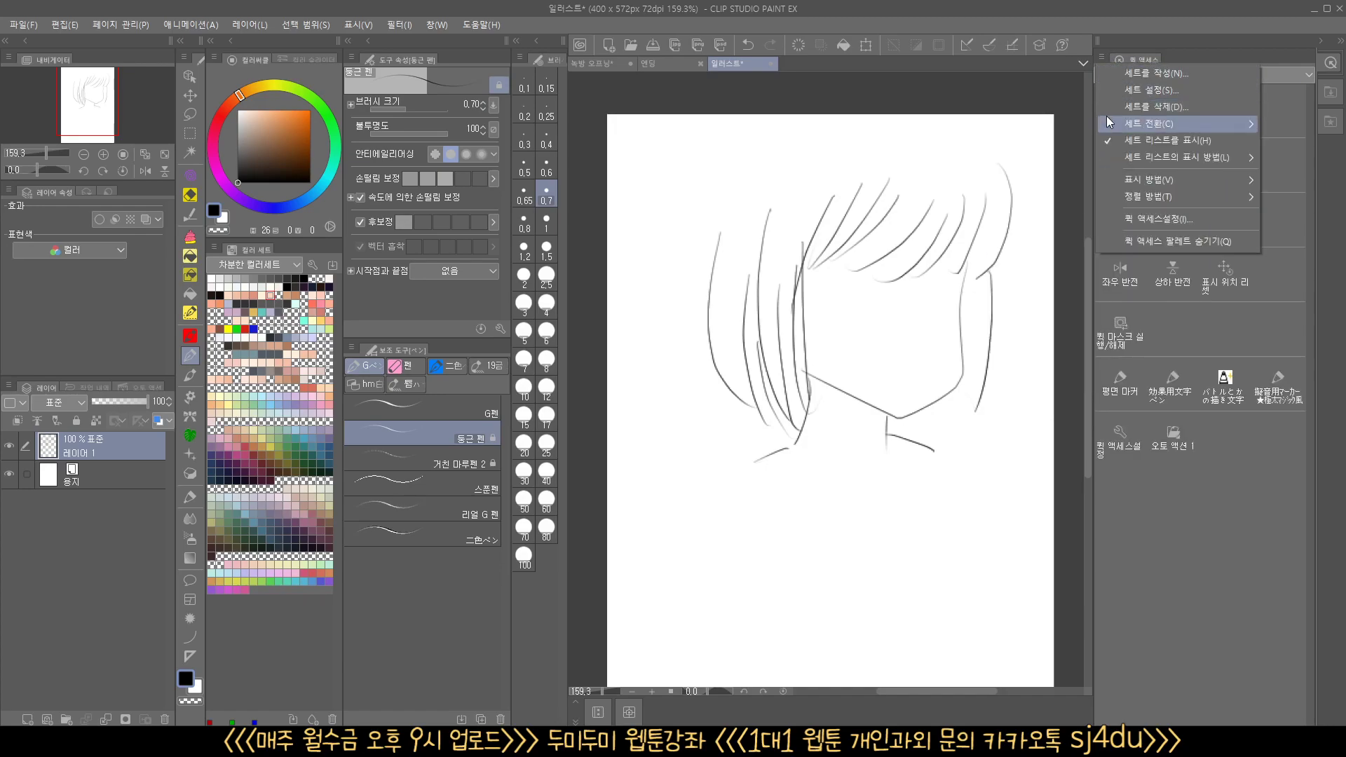
left_click(1149, 44)
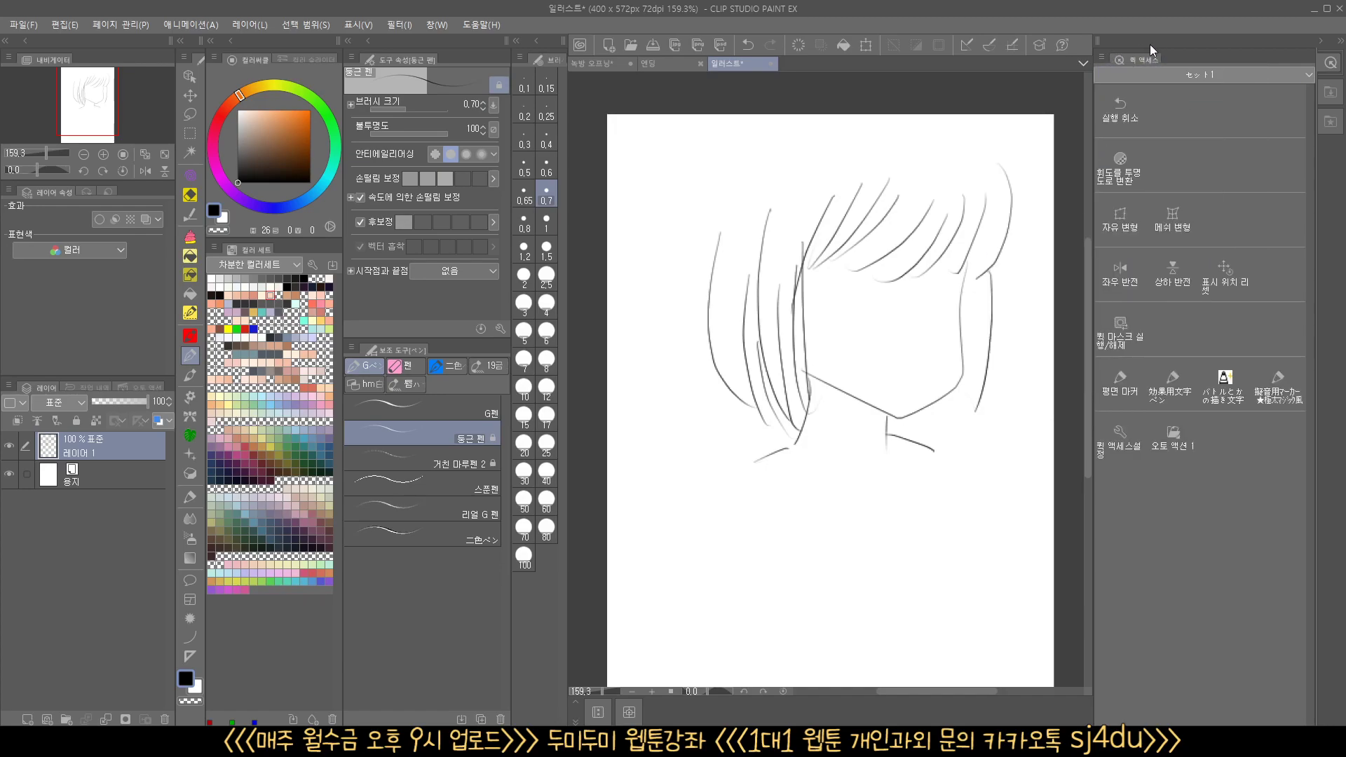
left_click(1099, 59)
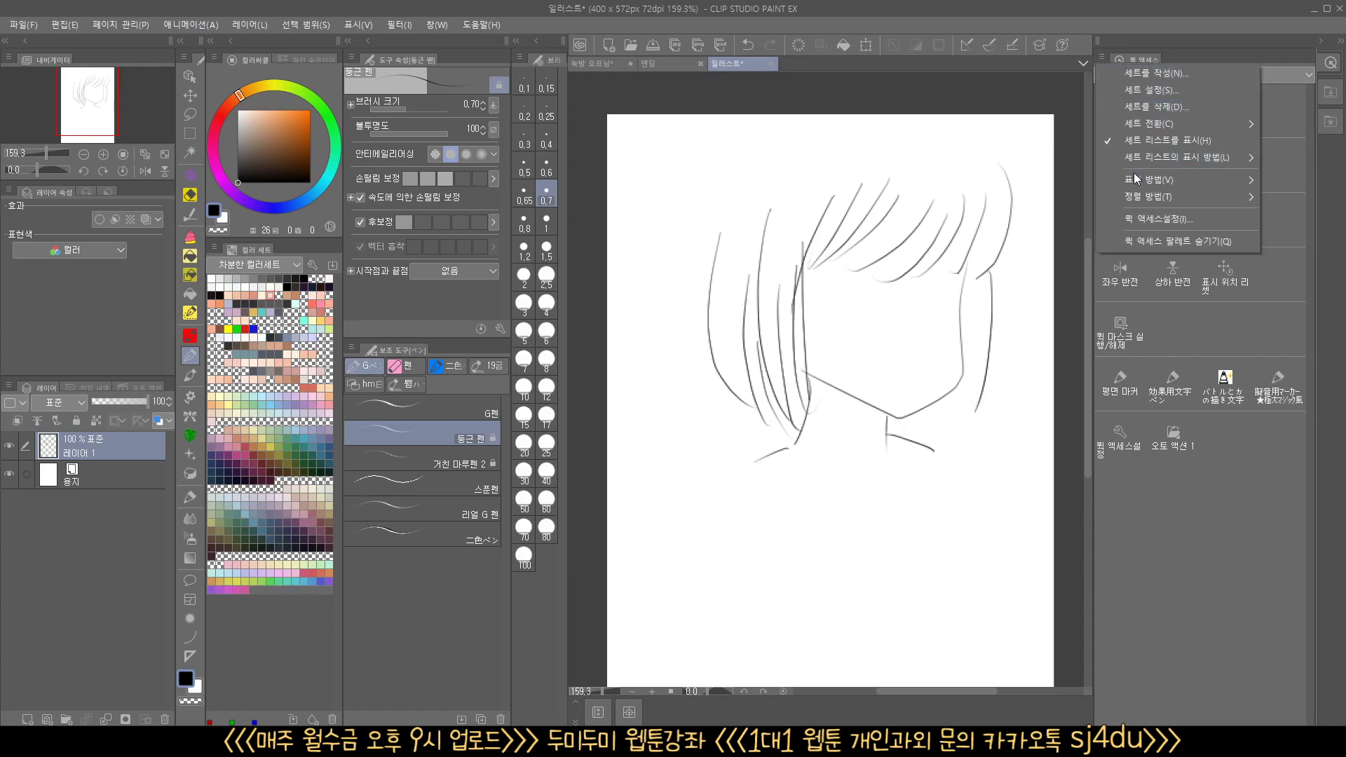
mouse_move(1134, 172)
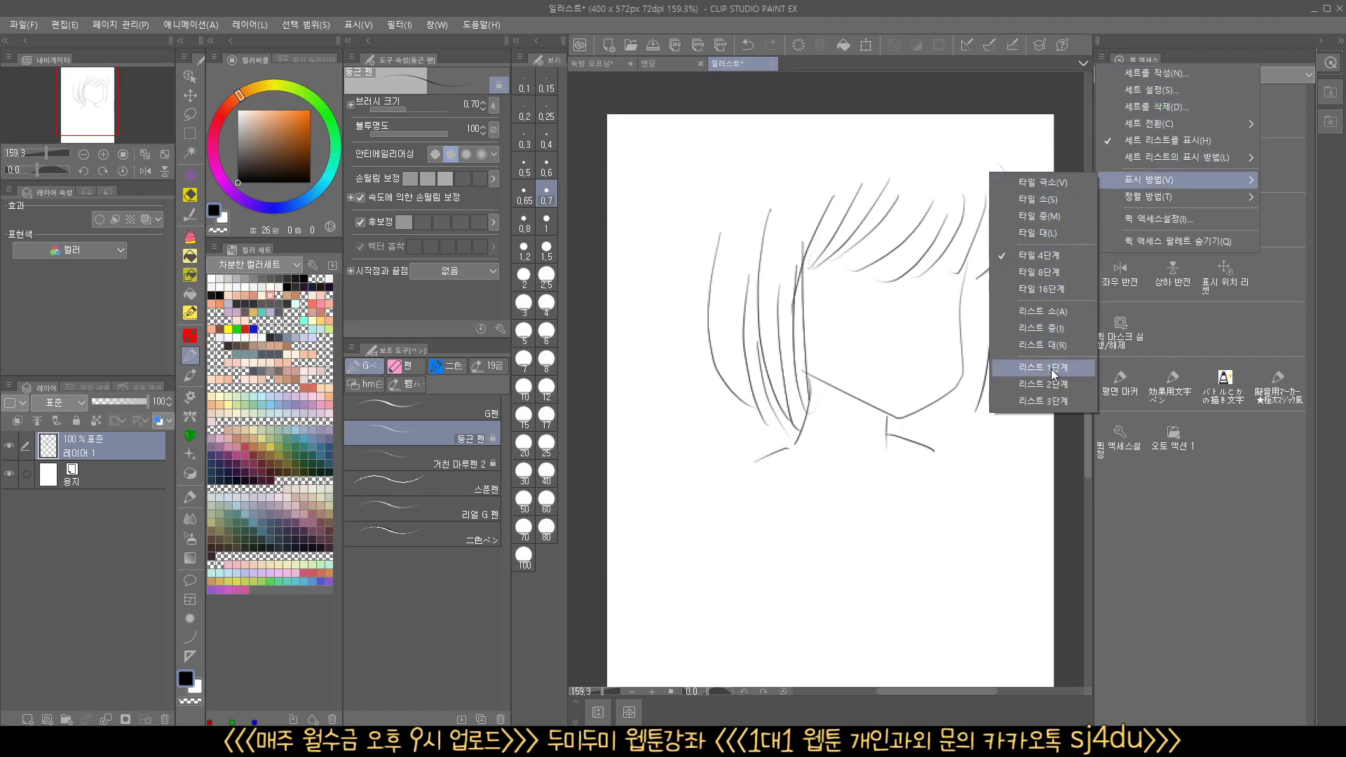
left_click(1049, 386)
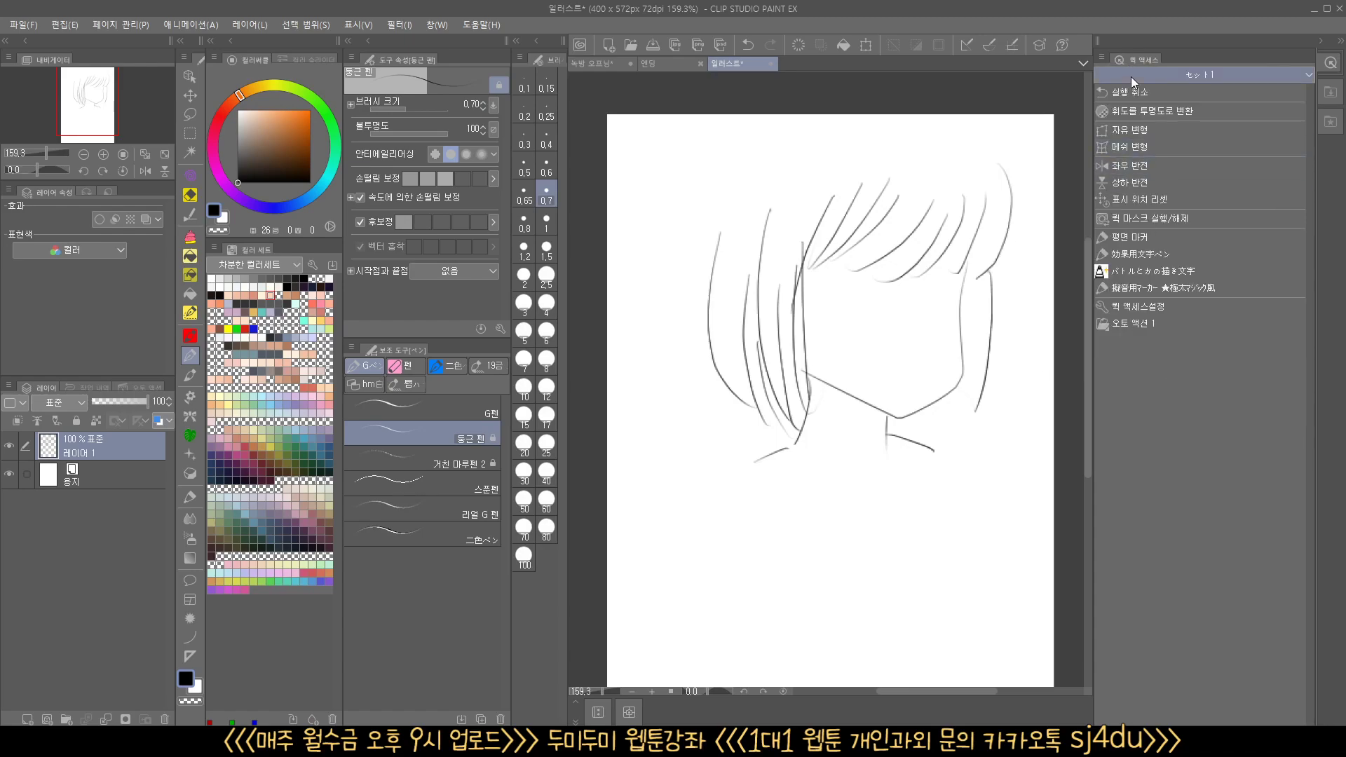
- Try the 리스트 2단계 and 리스트 중 display methods for the Quick Access palette
left_click(1104, 58)
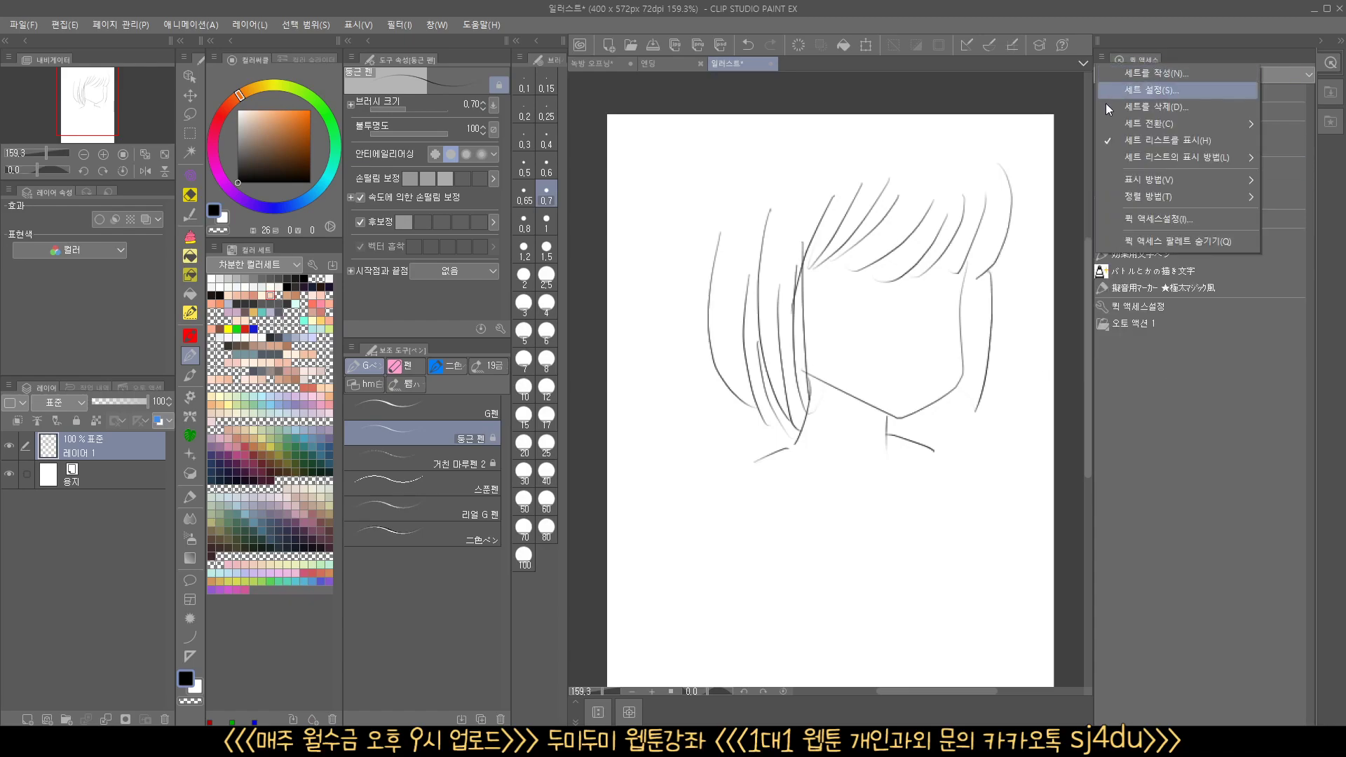
mouse_move(1123, 181)
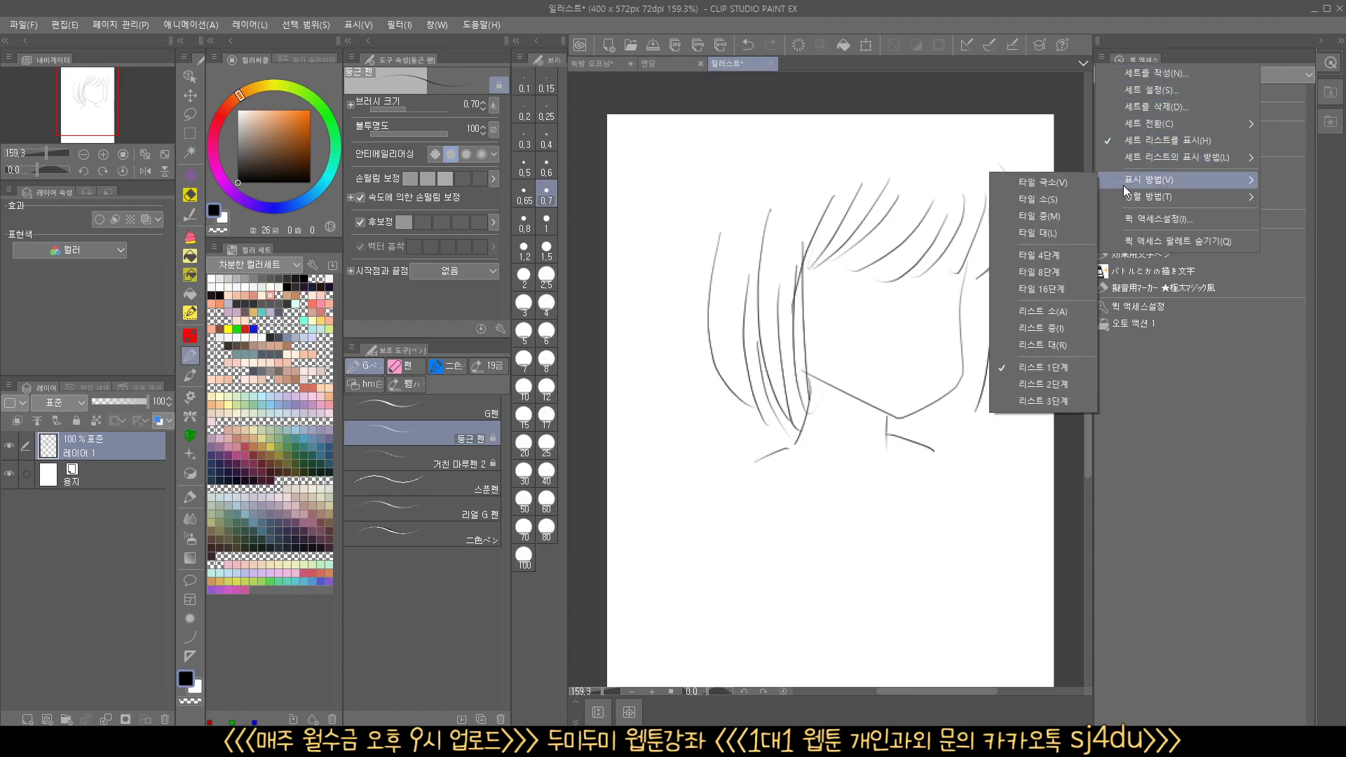
left_click(1061, 386)
left_click(1100, 61)
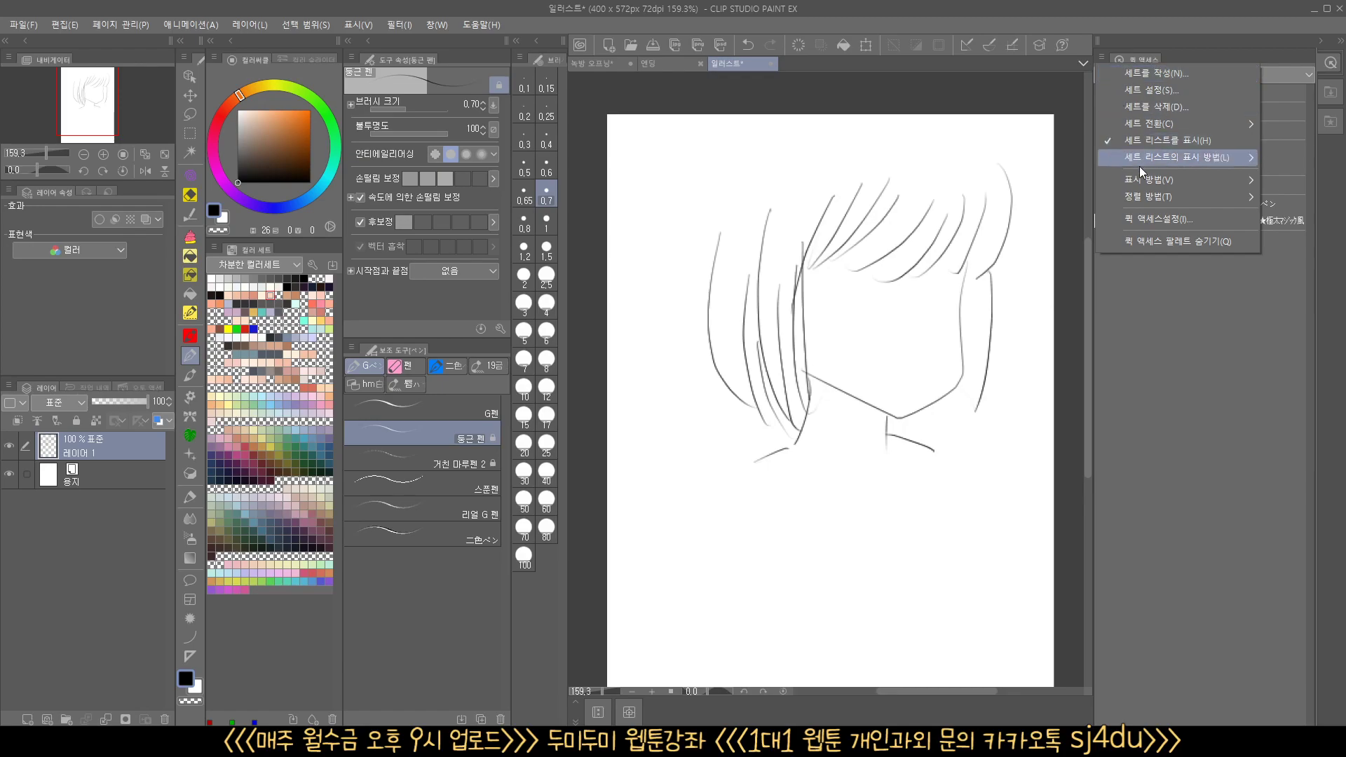
mouse_move(1142, 179)
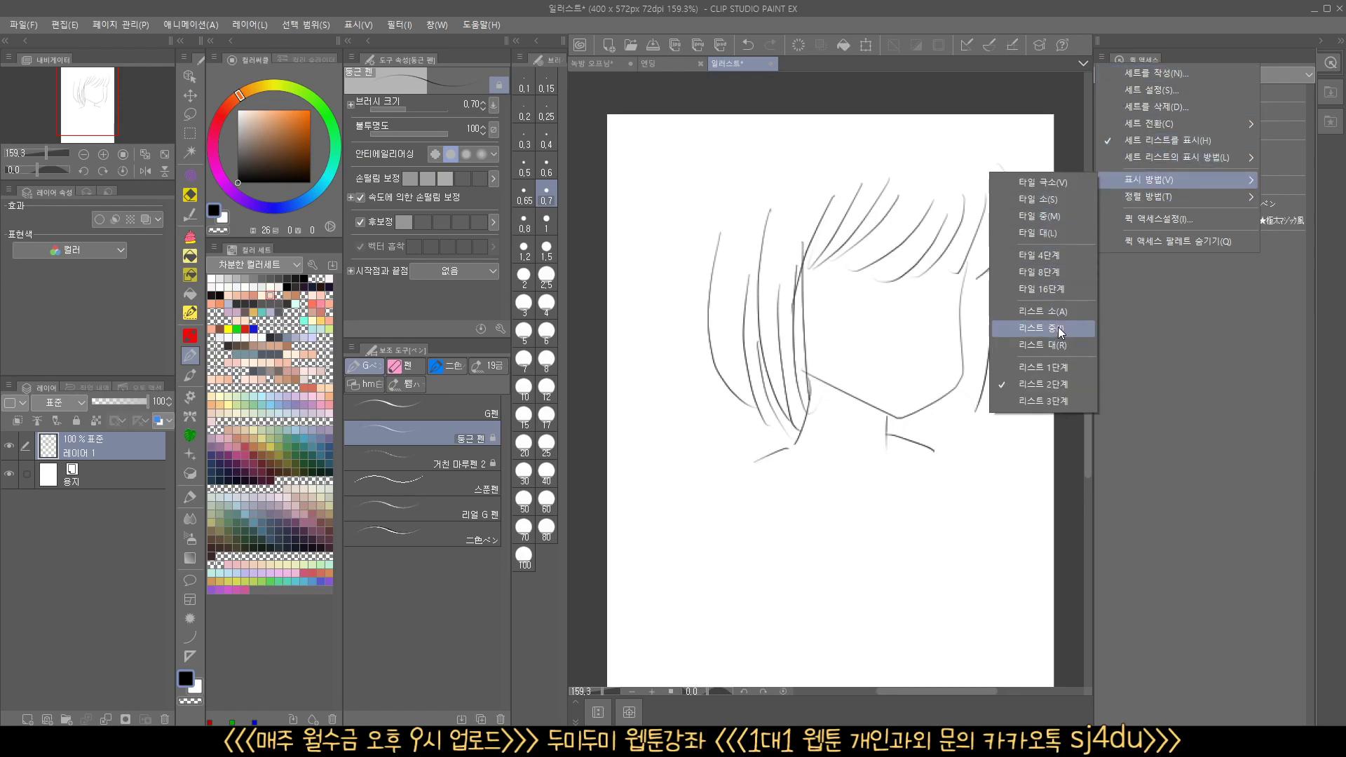
left_click(1059, 330)
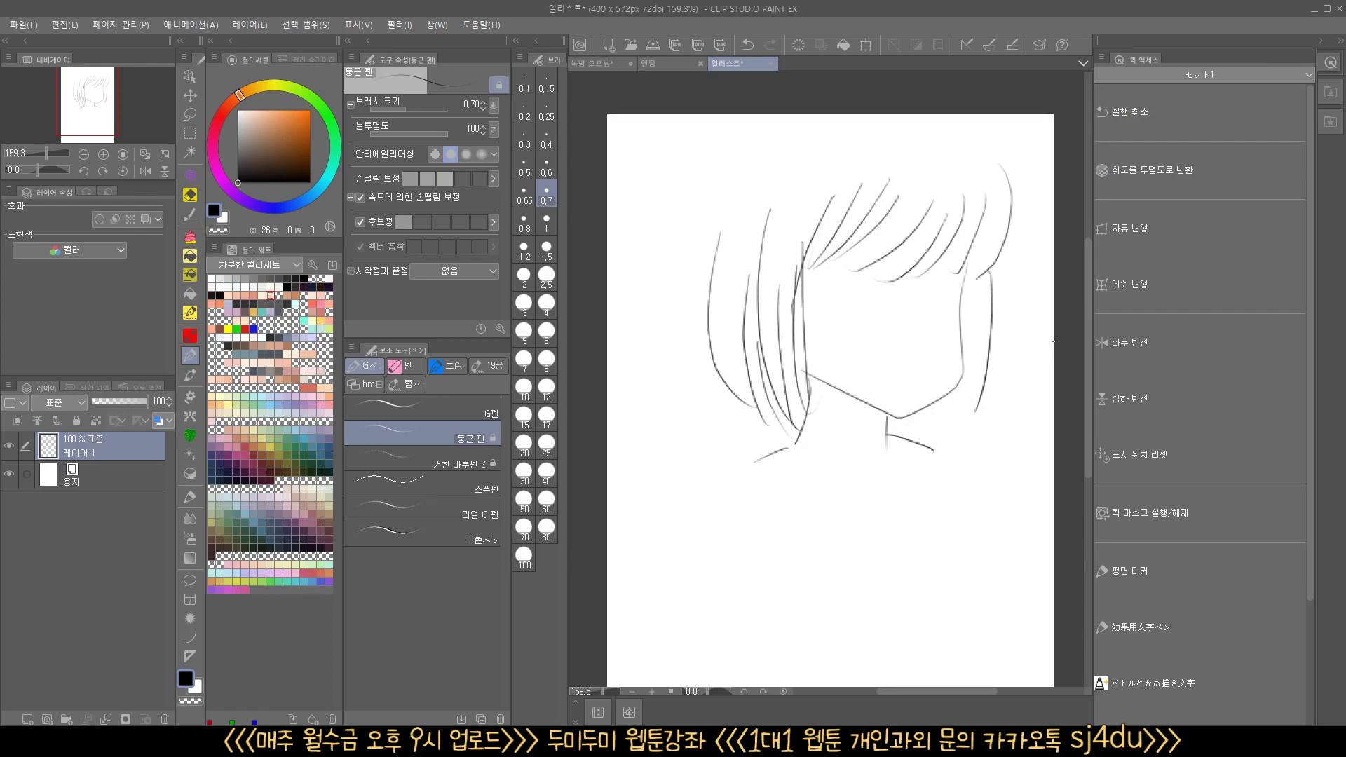
- Set the Quick Access display method to 리스트 2단계 and switch the palette to セット2
left_click(1101, 58)
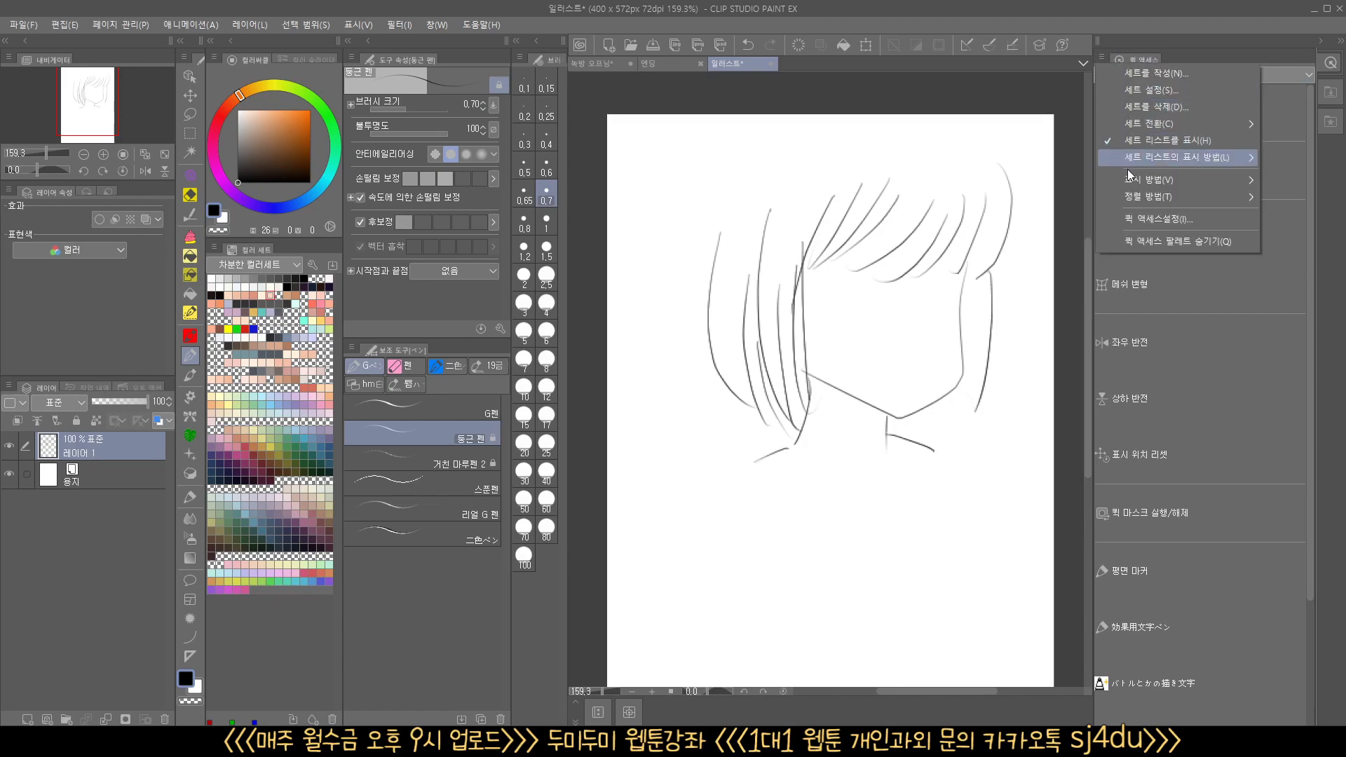
mouse_move(1150, 179)
left_click(1043, 384)
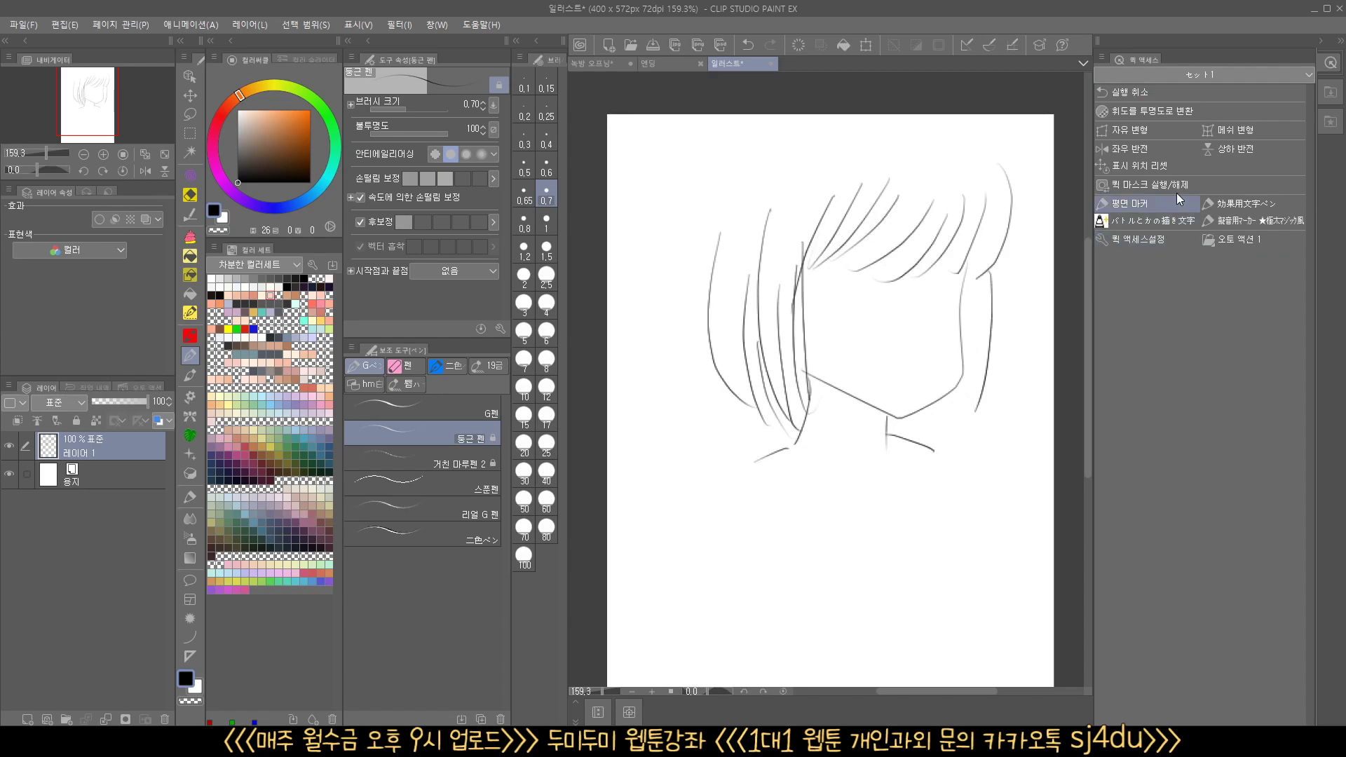
left_click(1234, 80)
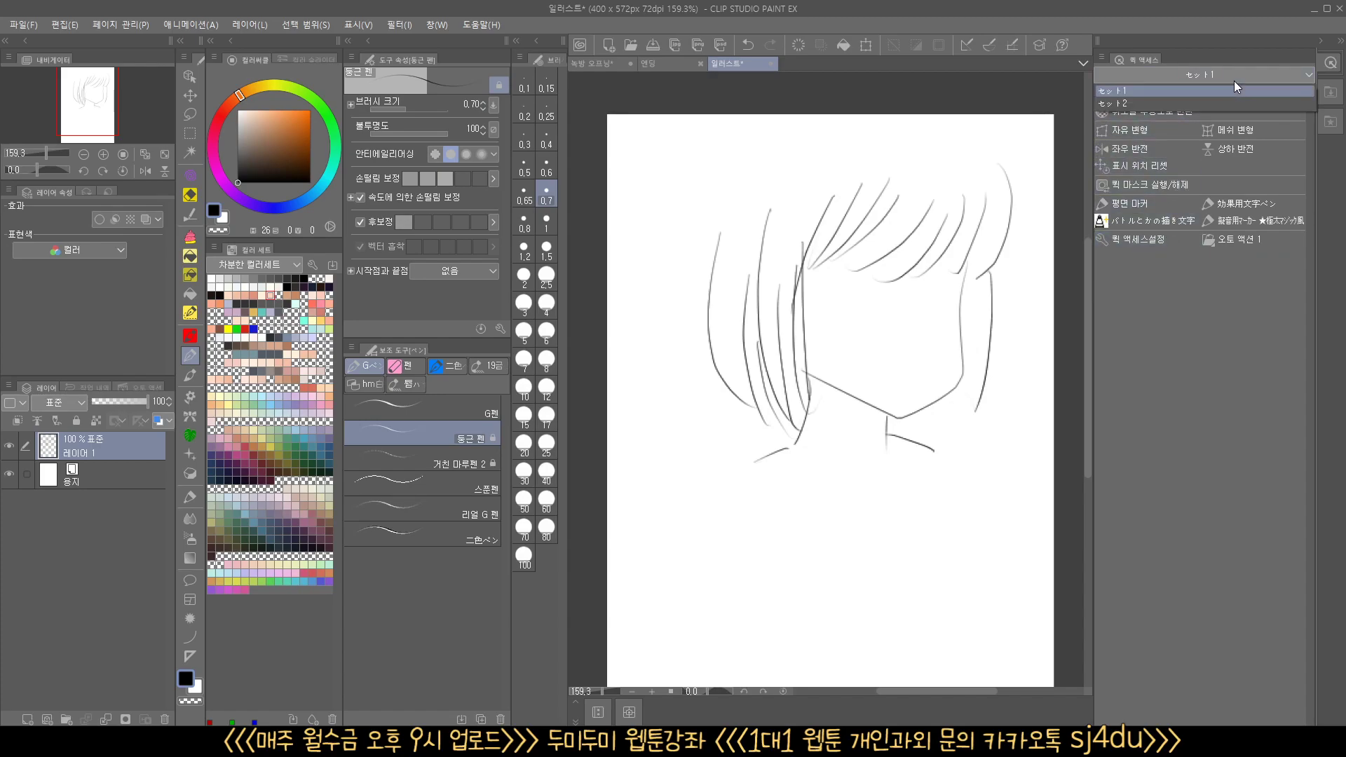
left_click(1225, 107)
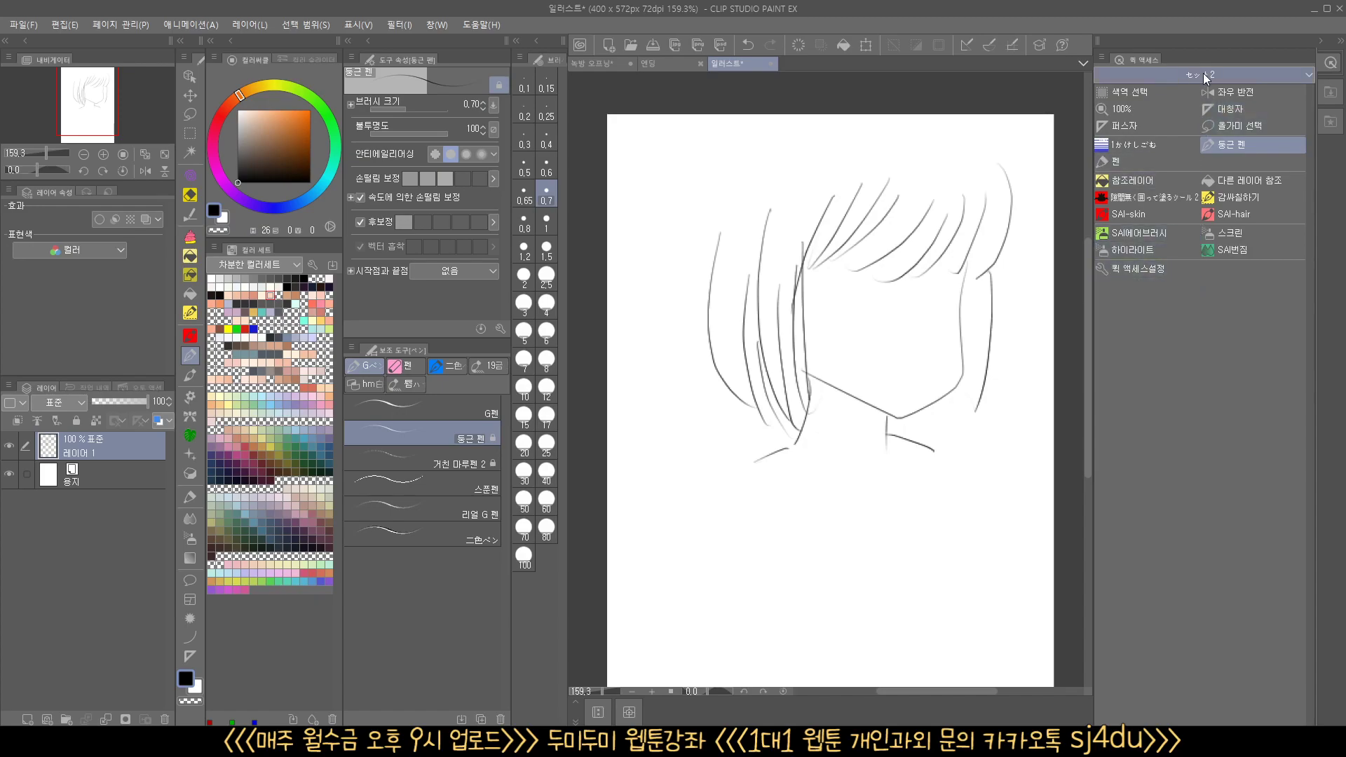
- Open the Quick Access settings, look at the 그리기색 category and its color picker, and close both without adding anything
left_click(1123, 271)
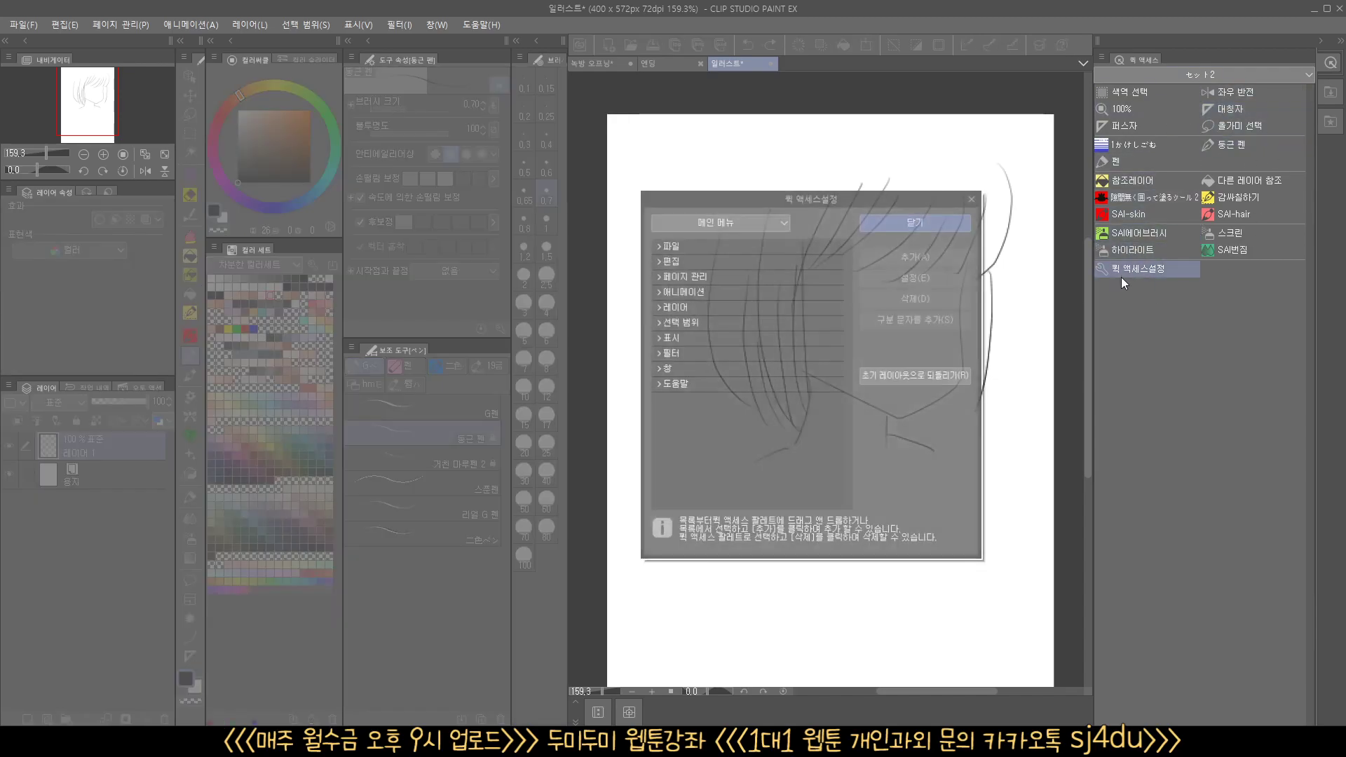
left_click(733, 223)
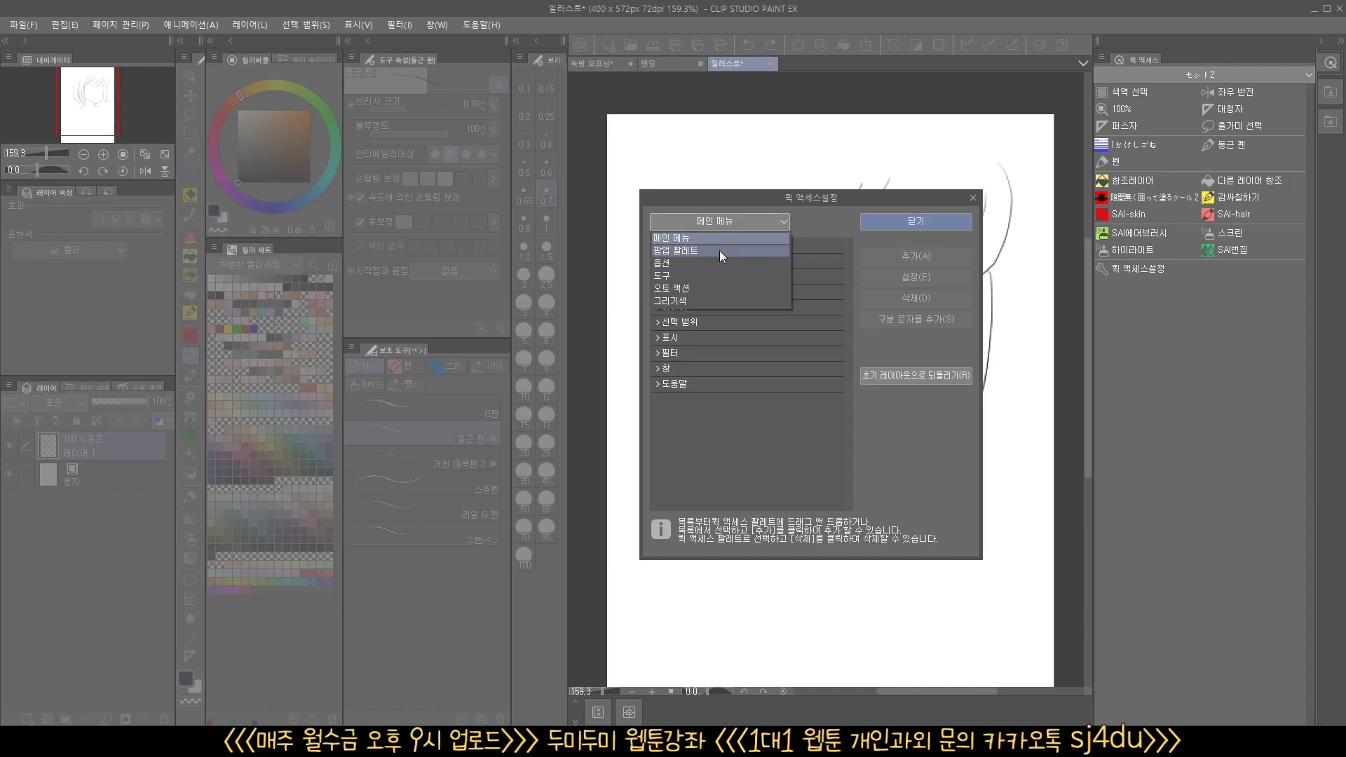
left_click(729, 302)
left_click(679, 246)
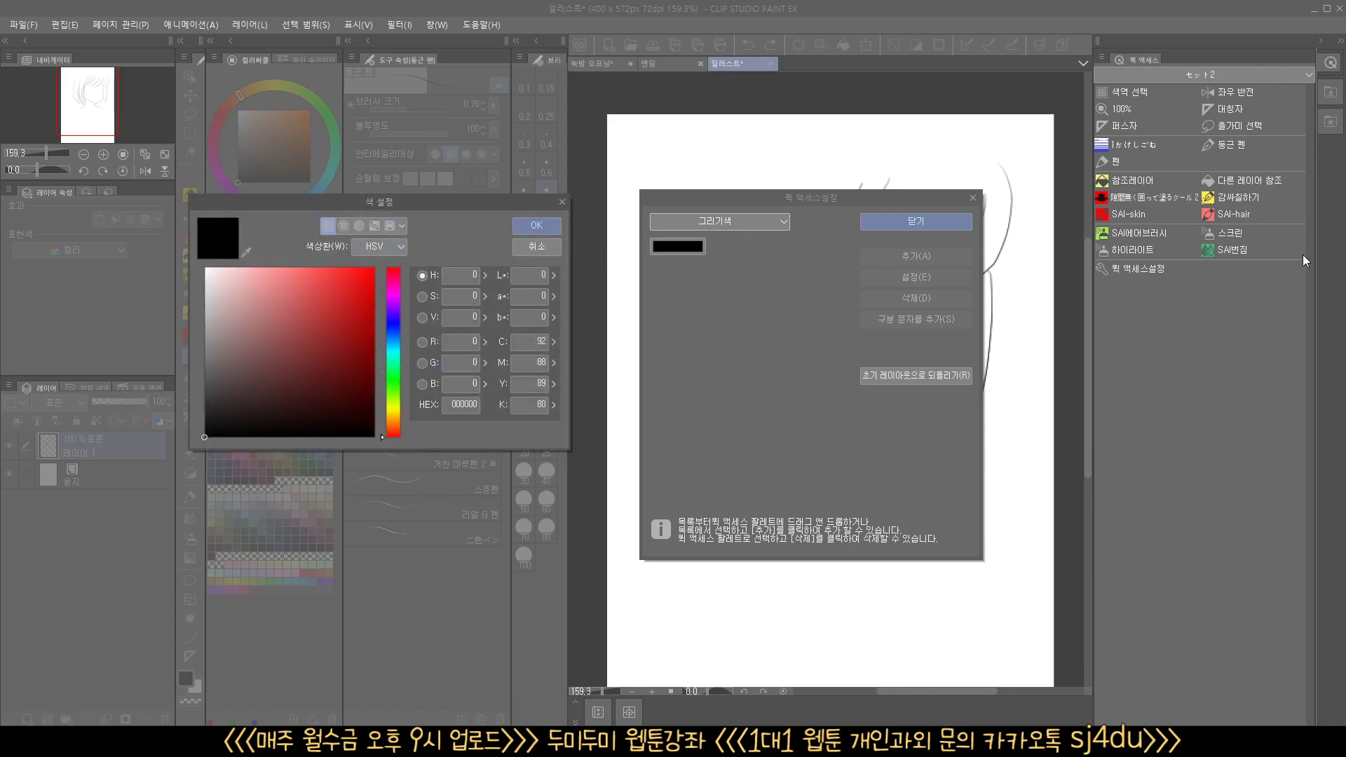
left_click(561, 201)
left_click(972, 198)
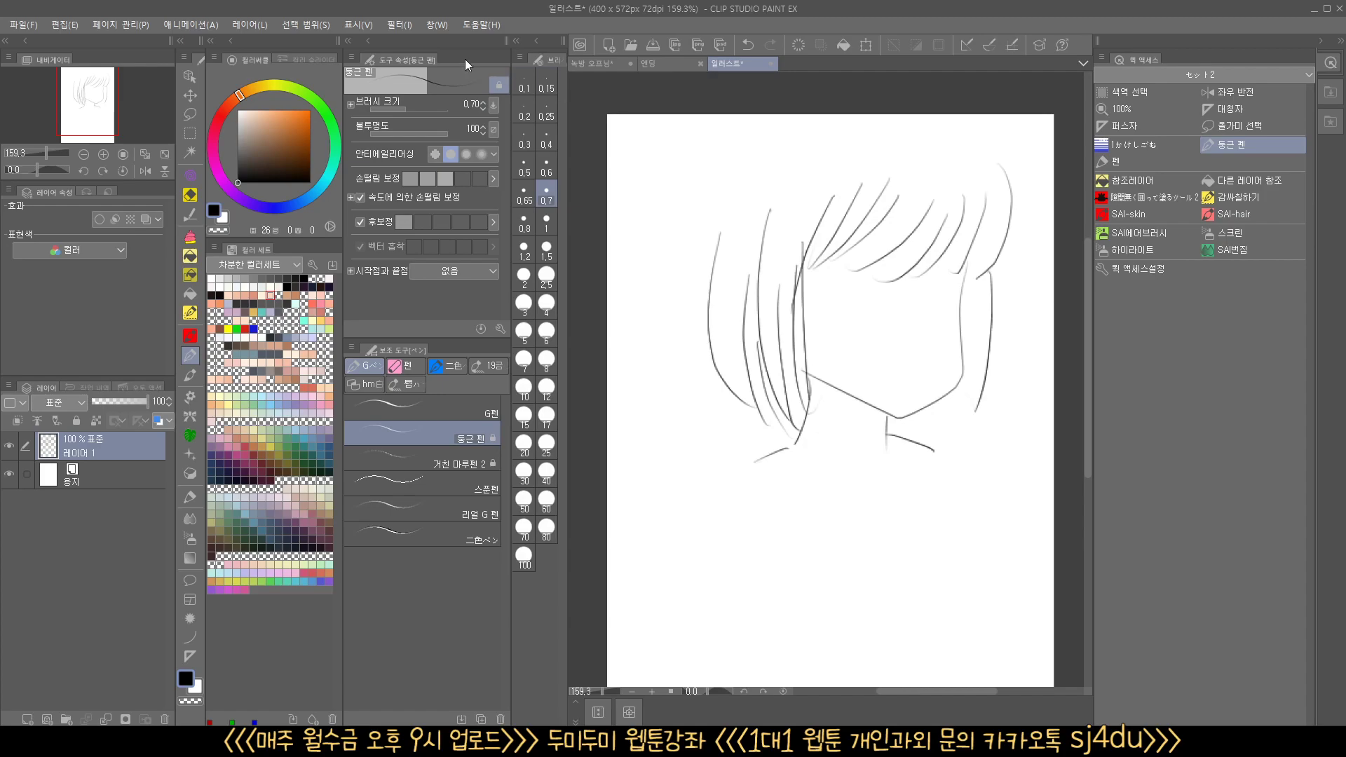
- Register the current palette layout as a new workspace named 222222222
left_click(437, 25)
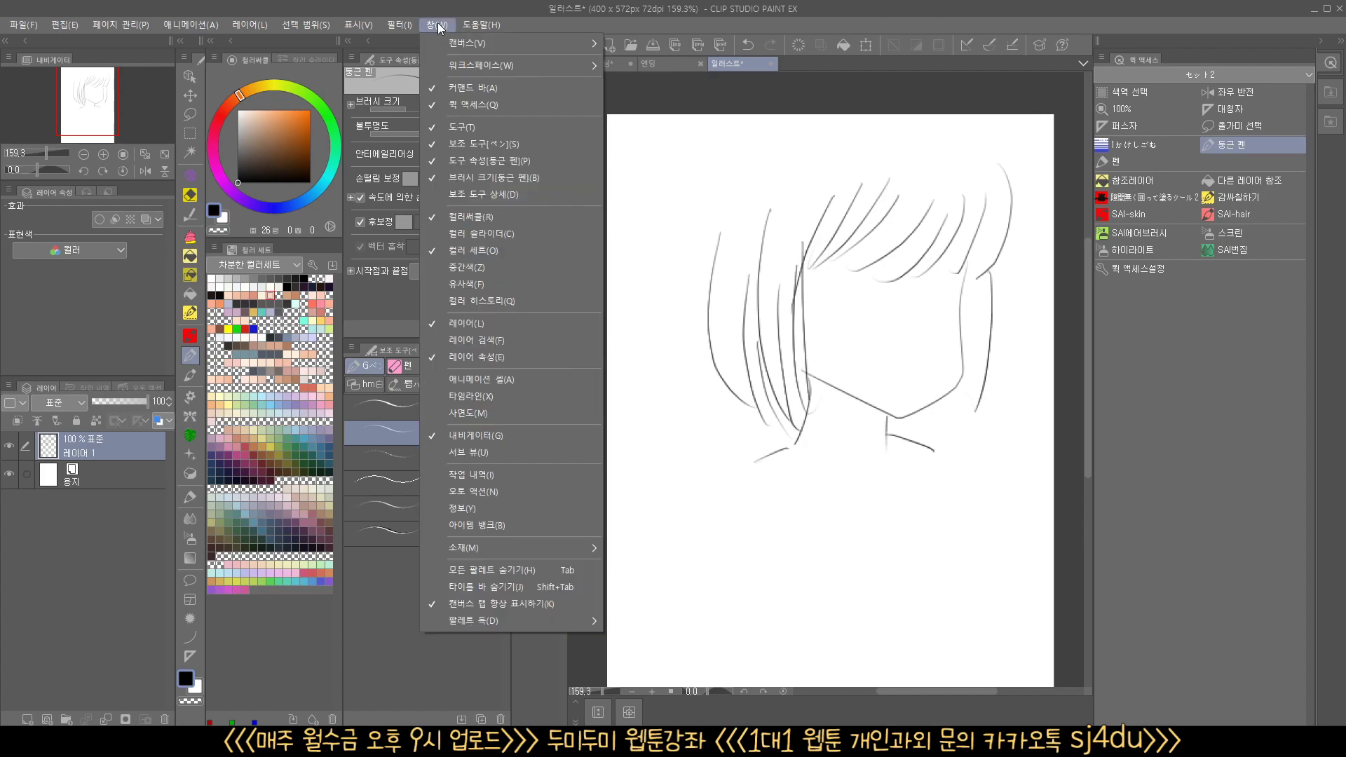
mouse_move(506, 63)
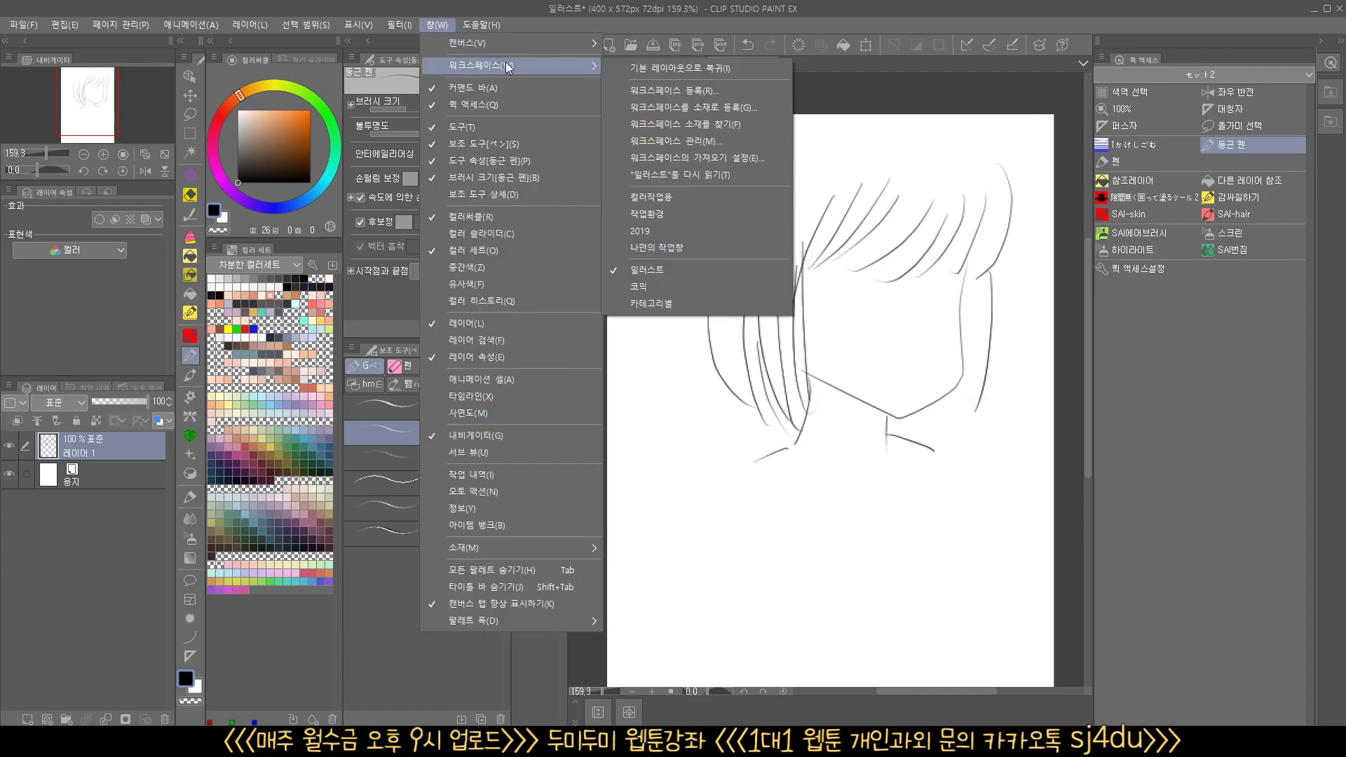
left_click(691, 91)
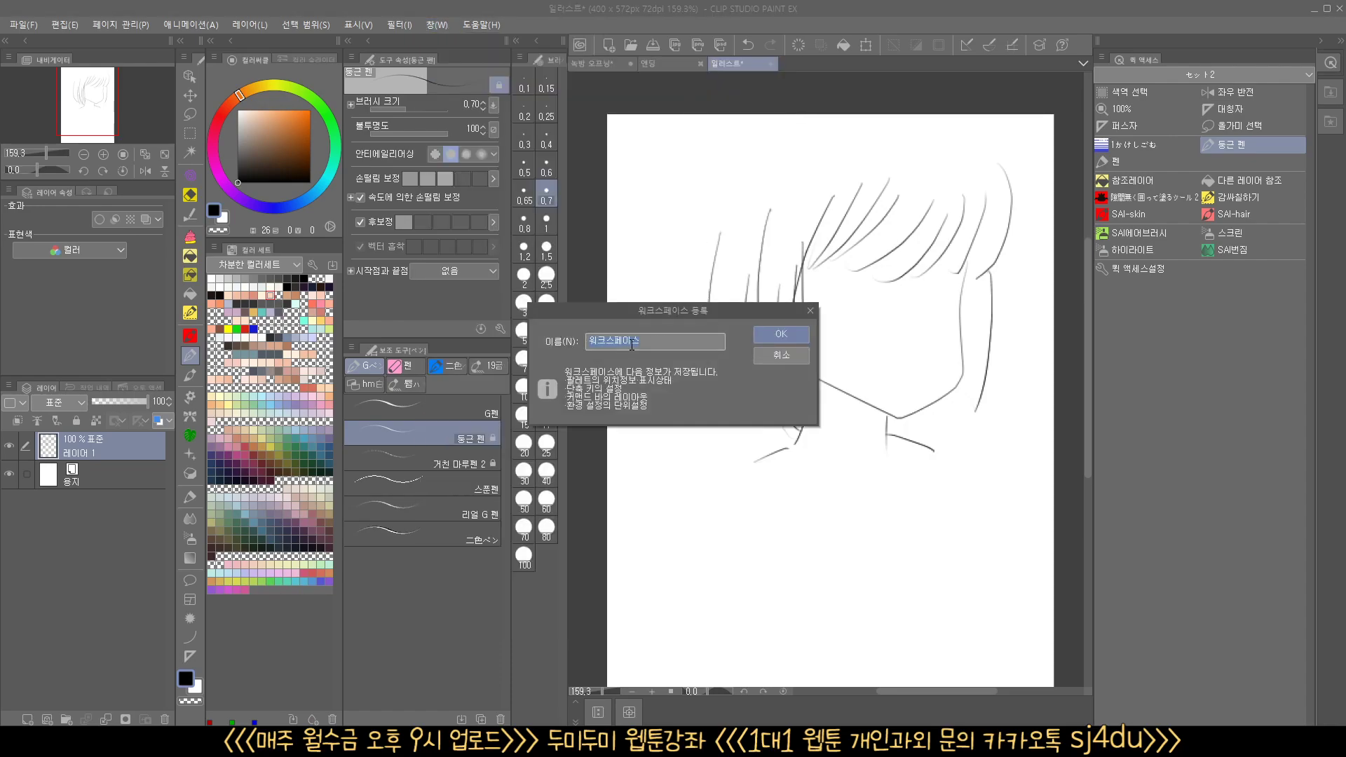
type("2222222222")
left_click(781, 334)
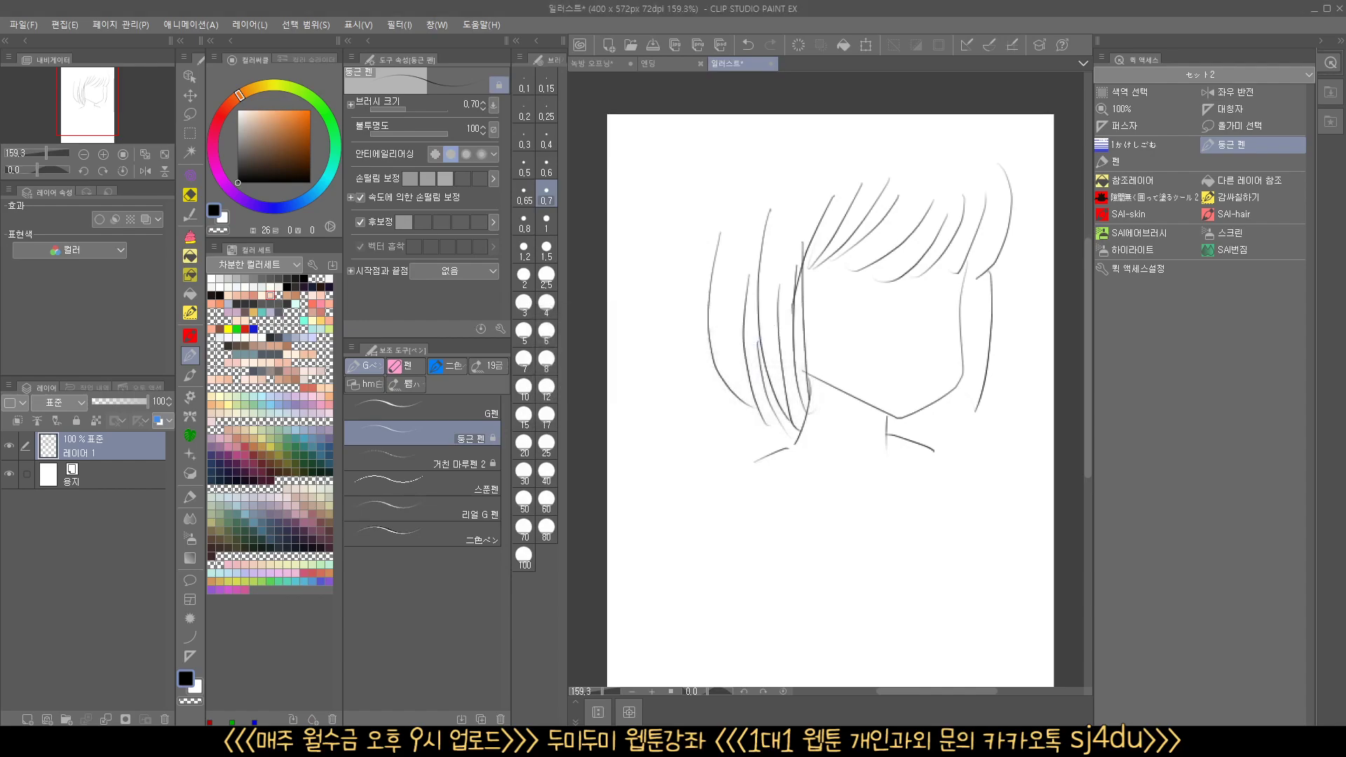
- Load the 나만의 작업창 workspace, importing its shortcut keys, command bar layout and unit settings
left_click(442, 27)
mouse_move(490, 67)
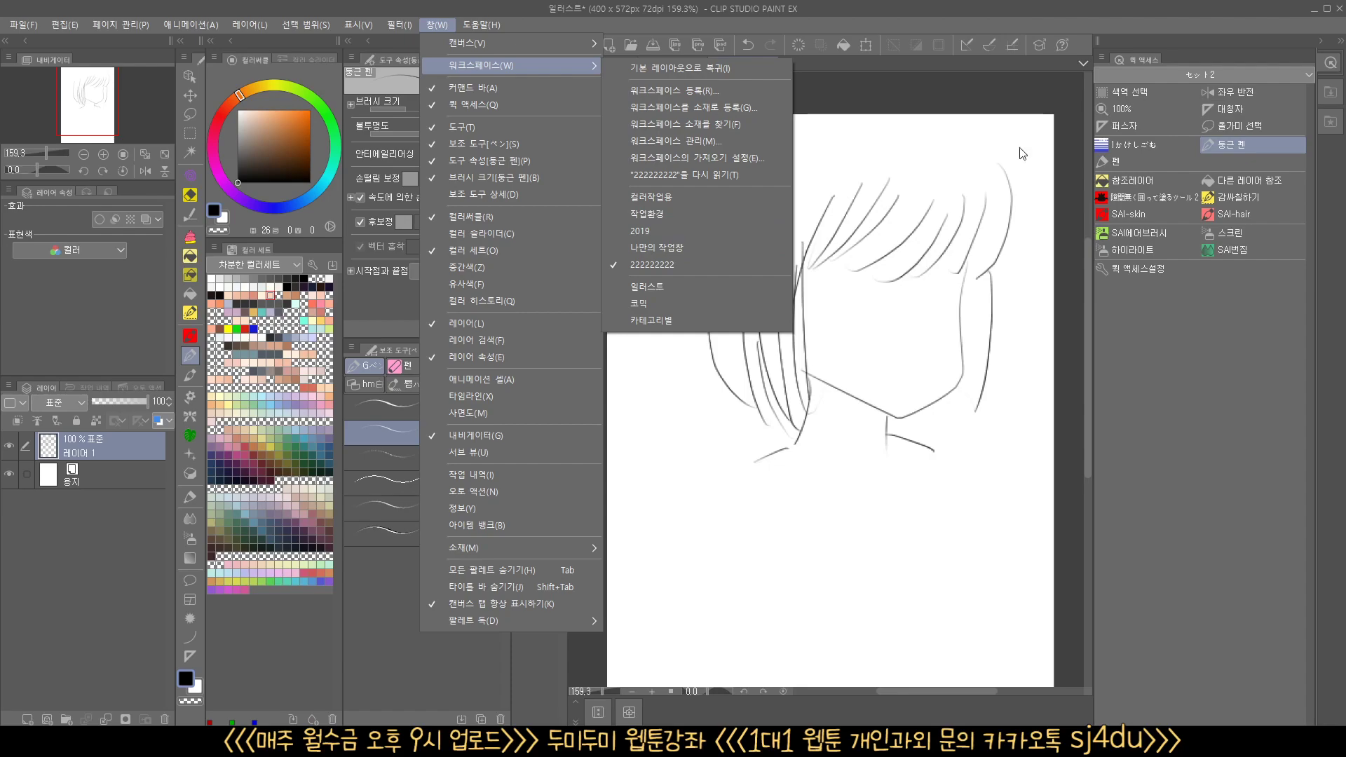
left_click(642, 254)
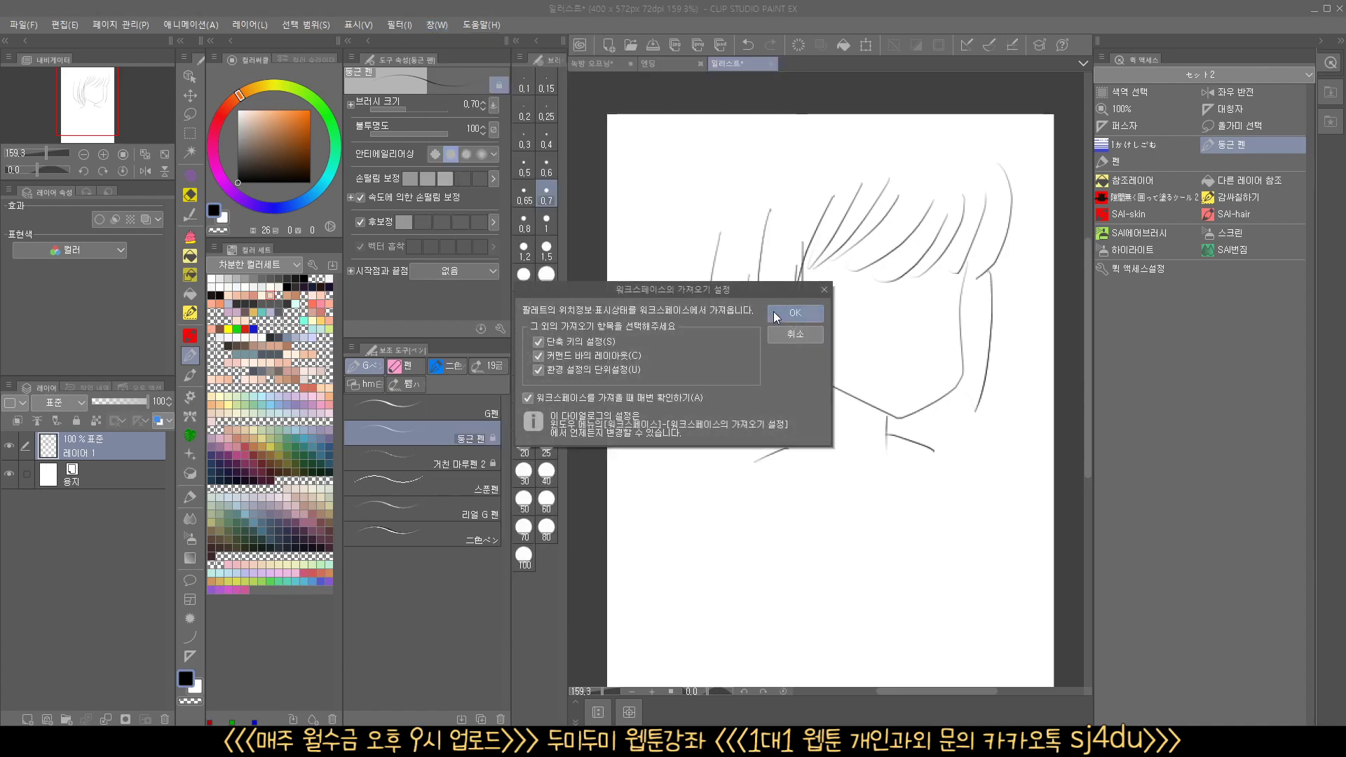
left_click(773, 311)
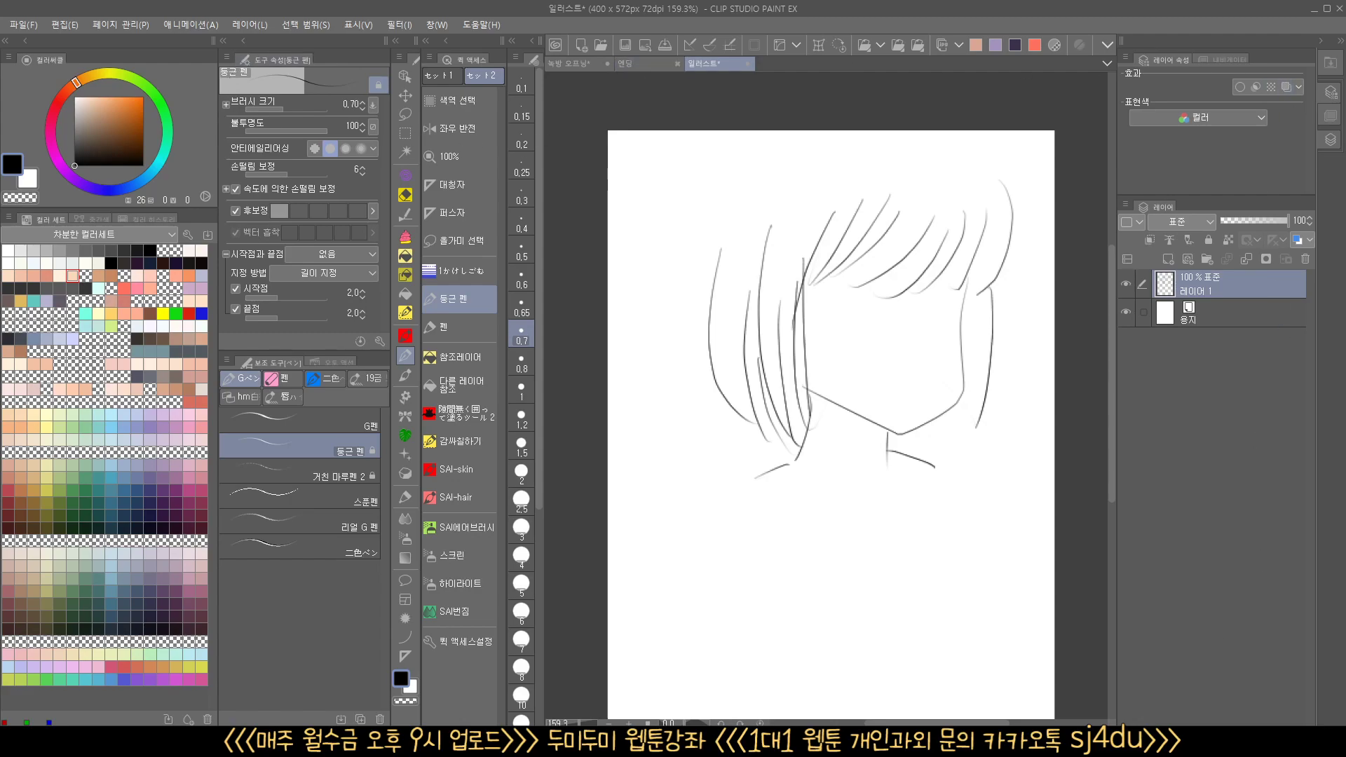
- Bring up the Navigator palette in the loaded workspace in place of the layer property palette
scroll(841, 393, "down", 2)
scroll(841, 393, "up", 2)
left_click_drag(818, 456, 809, 395)
scroll(808, 396, "down", 3)
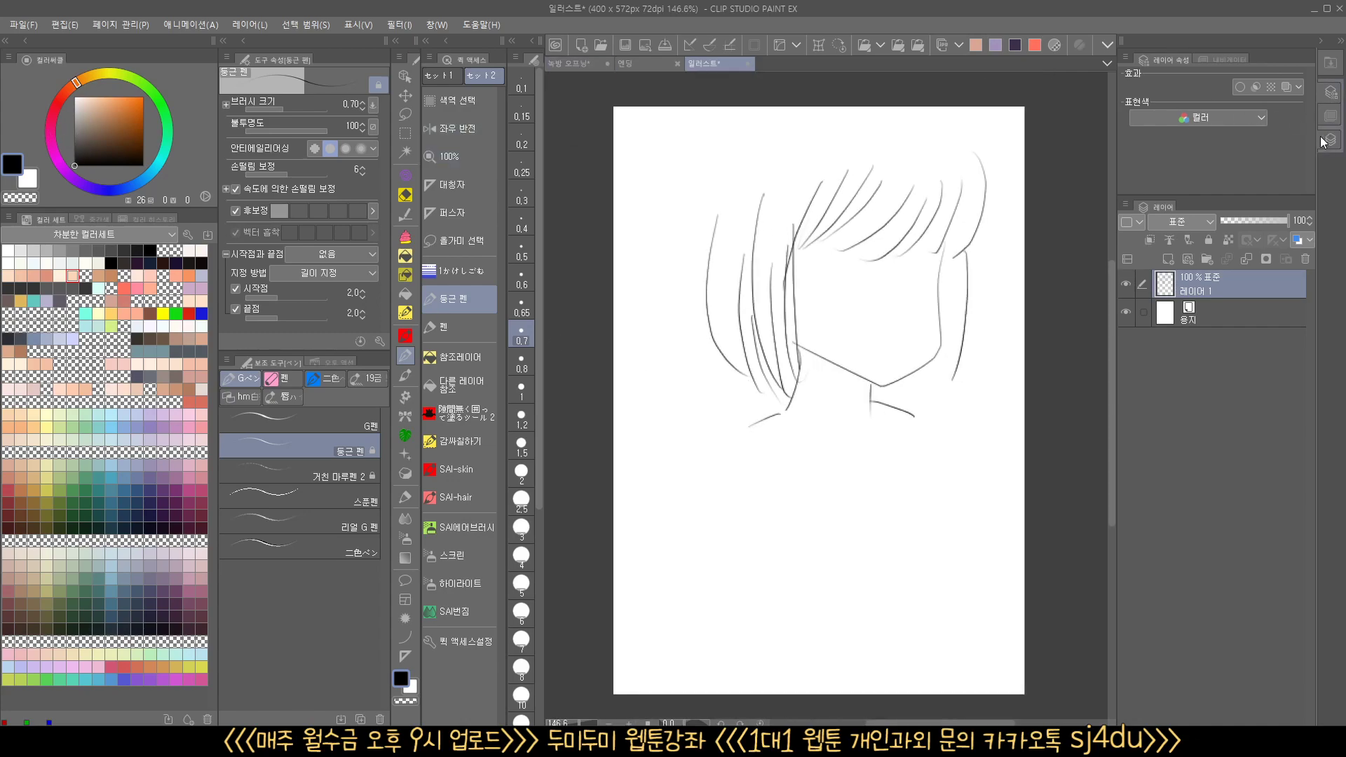
left_click(1330, 116)
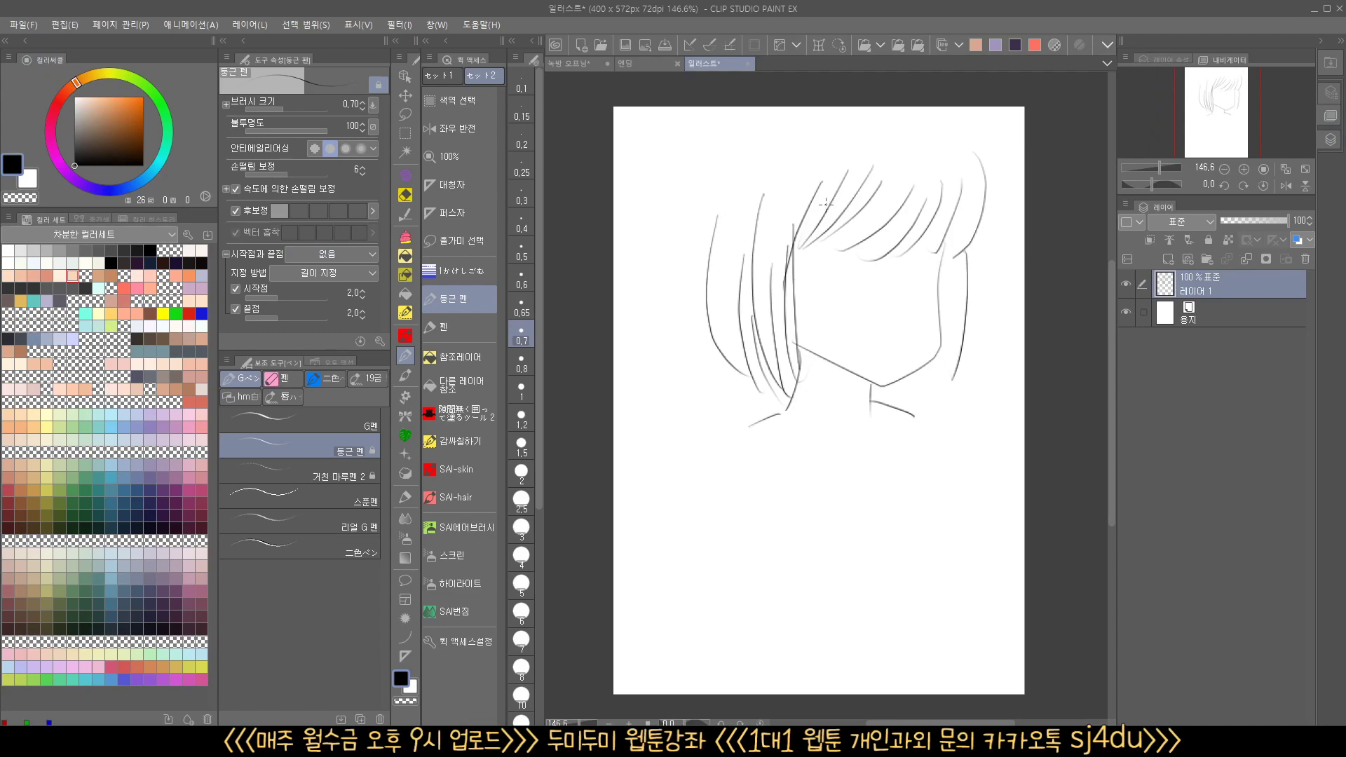
- Hide and show all the palettes repeatedly to compare the two views, leaving only the canvas and command bar displayed
key("Tab")
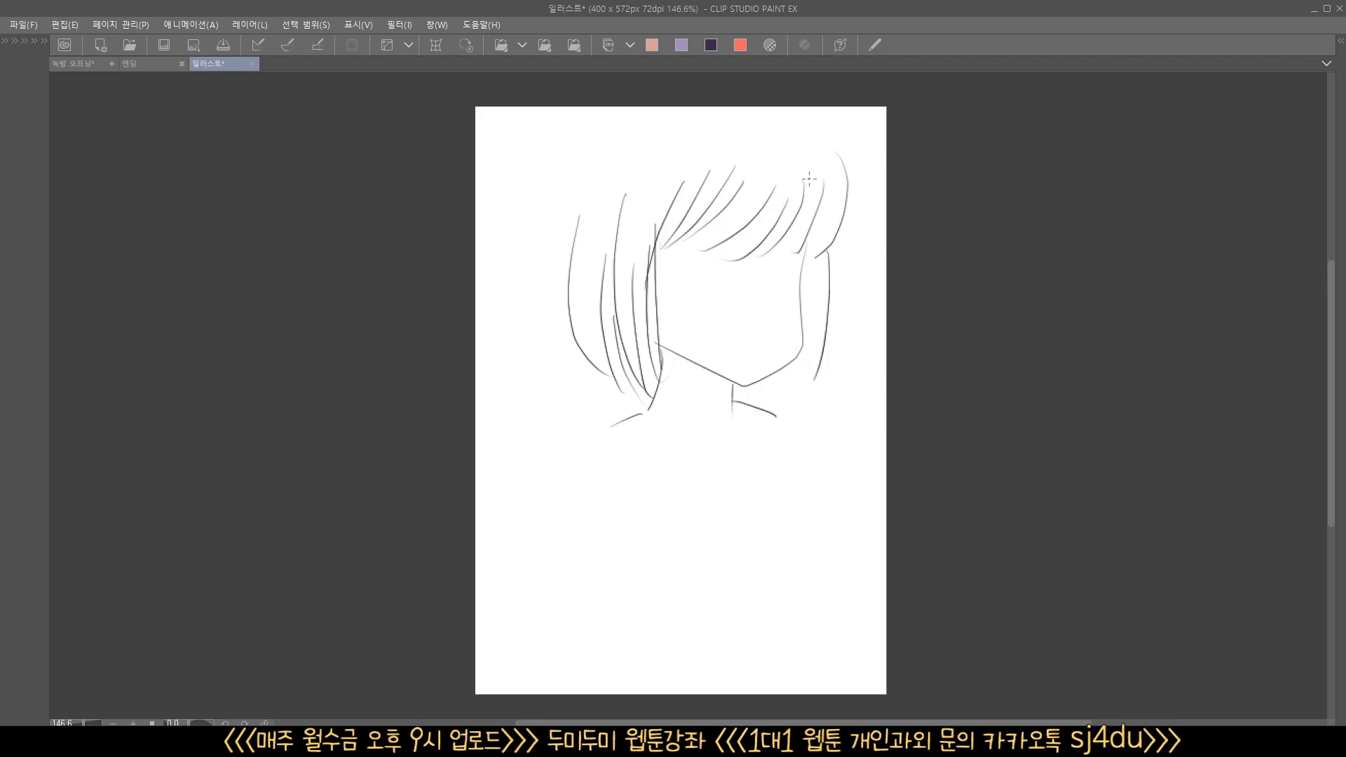
key("Tab")
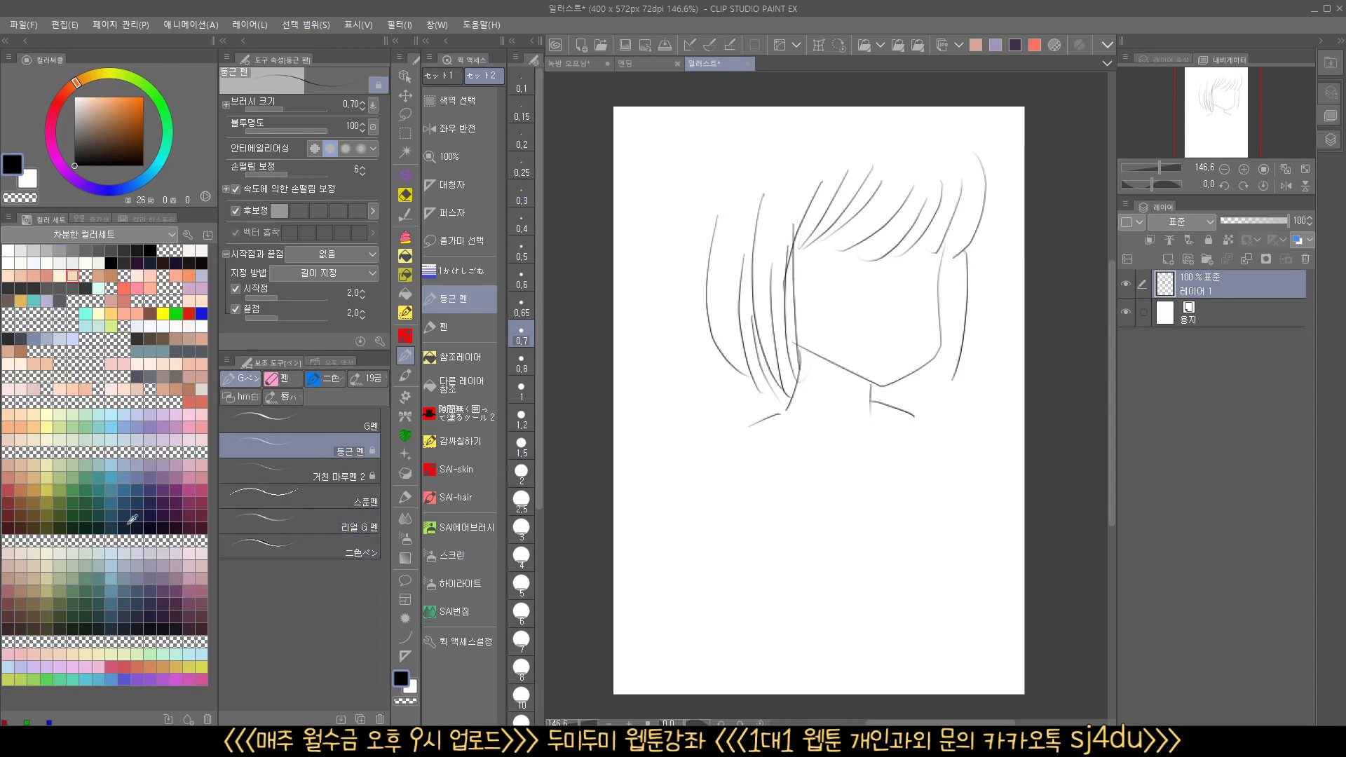
key("Tab")
key("Tab")
key("Tab")
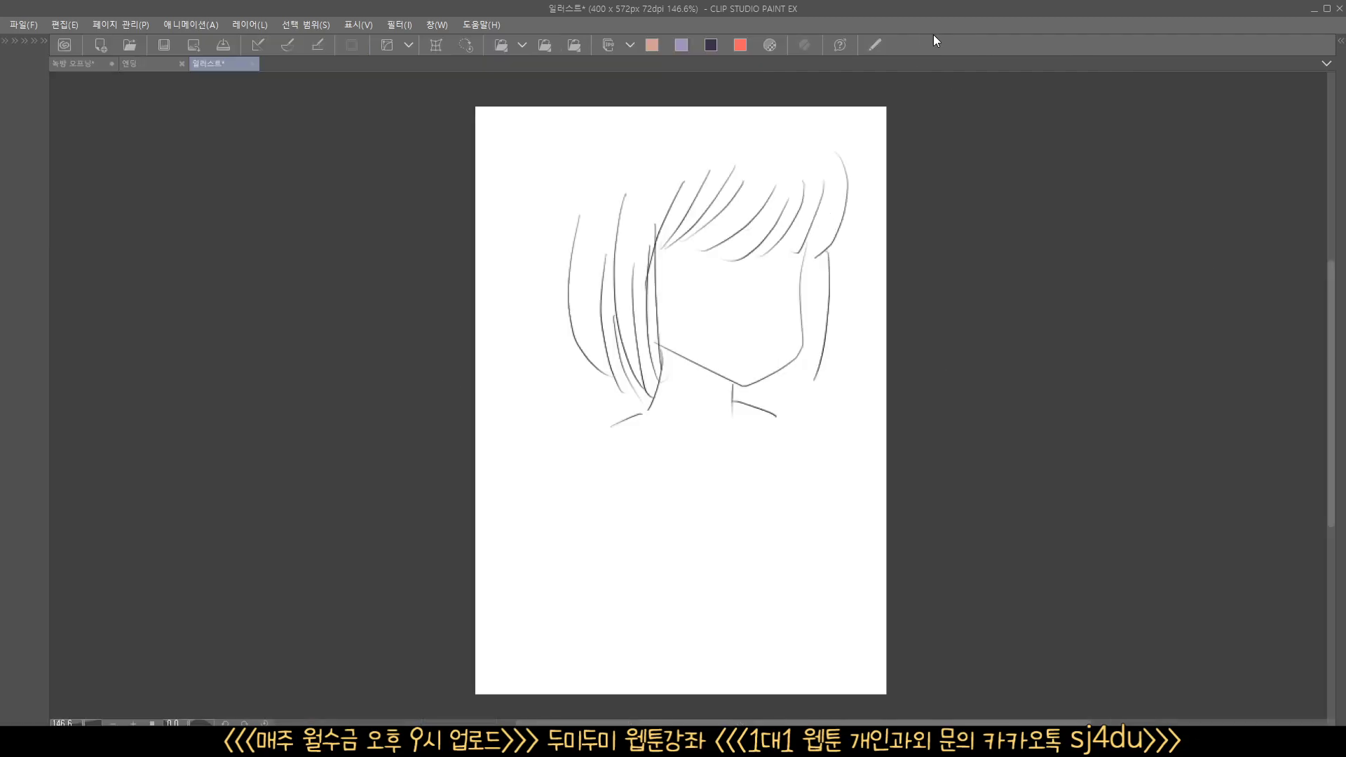
- In command bar editing mode, move the pen icon to just after the transparent color swatch, and close the settings
right_click(982, 44)
left_click(1040, 174)
left_click(752, 221)
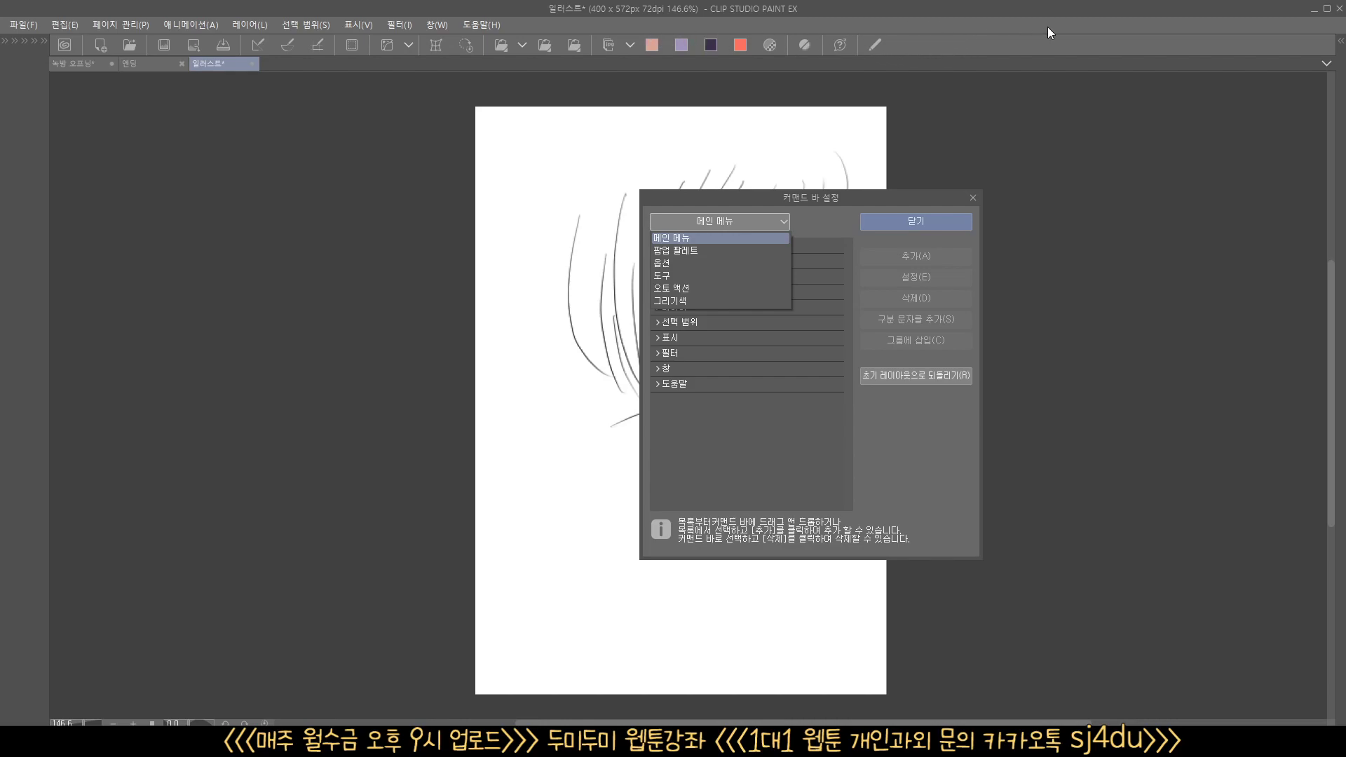
left_click(874, 43)
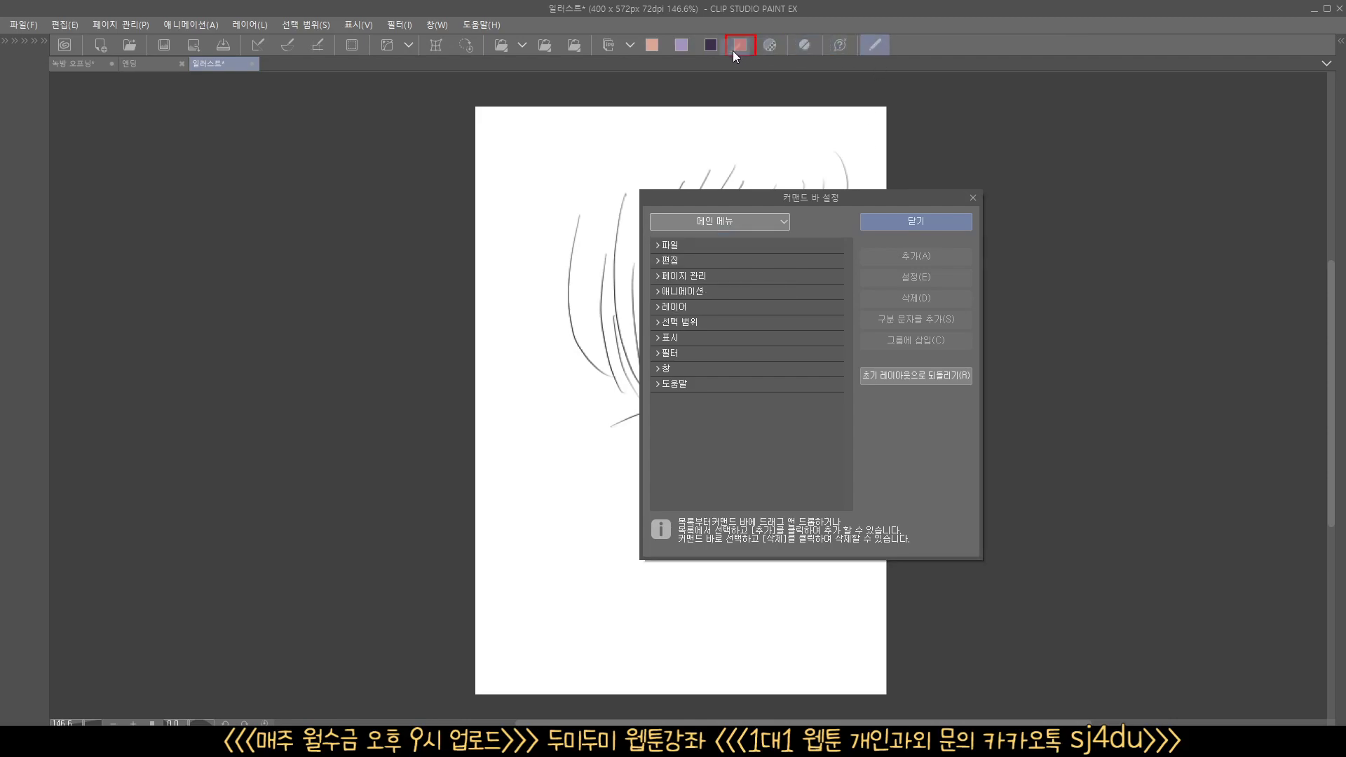
left_click_drag(790, 48, 789, 47)
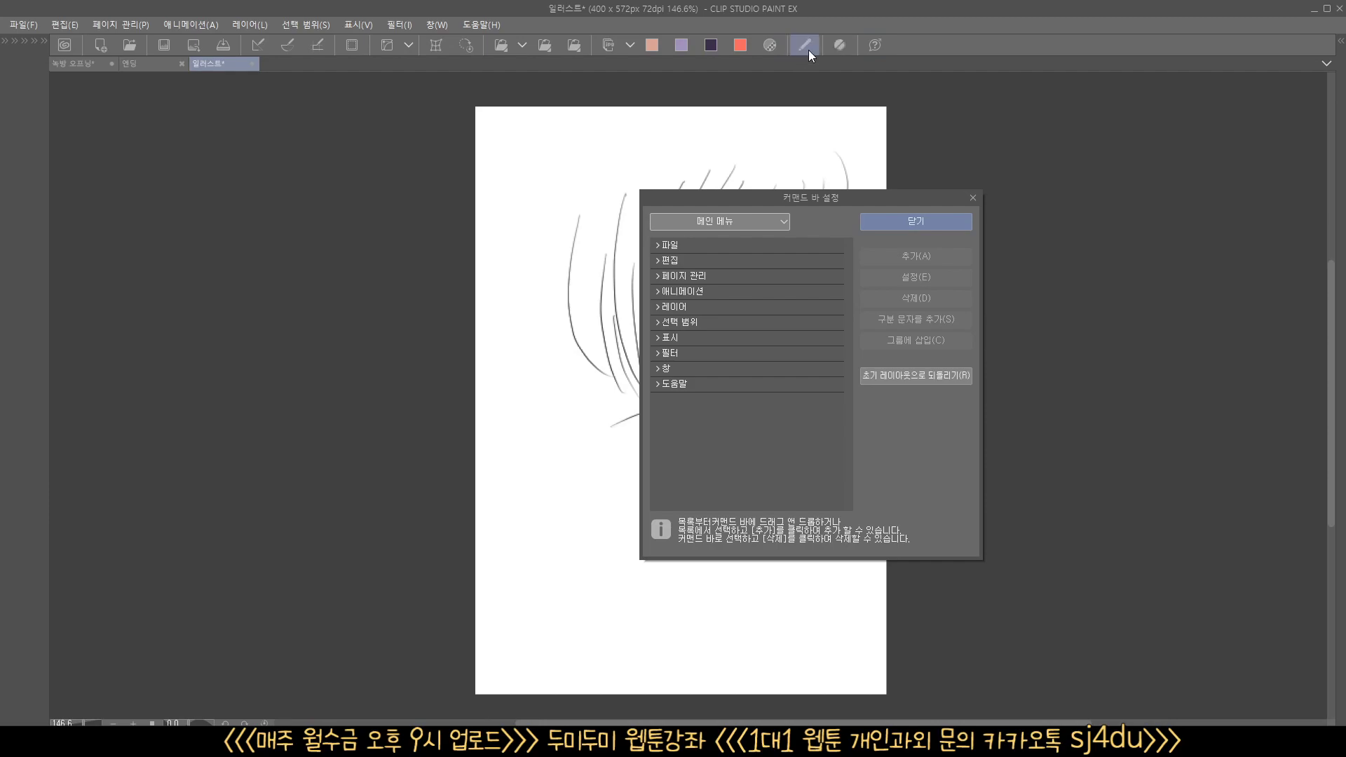
left_click(876, 49)
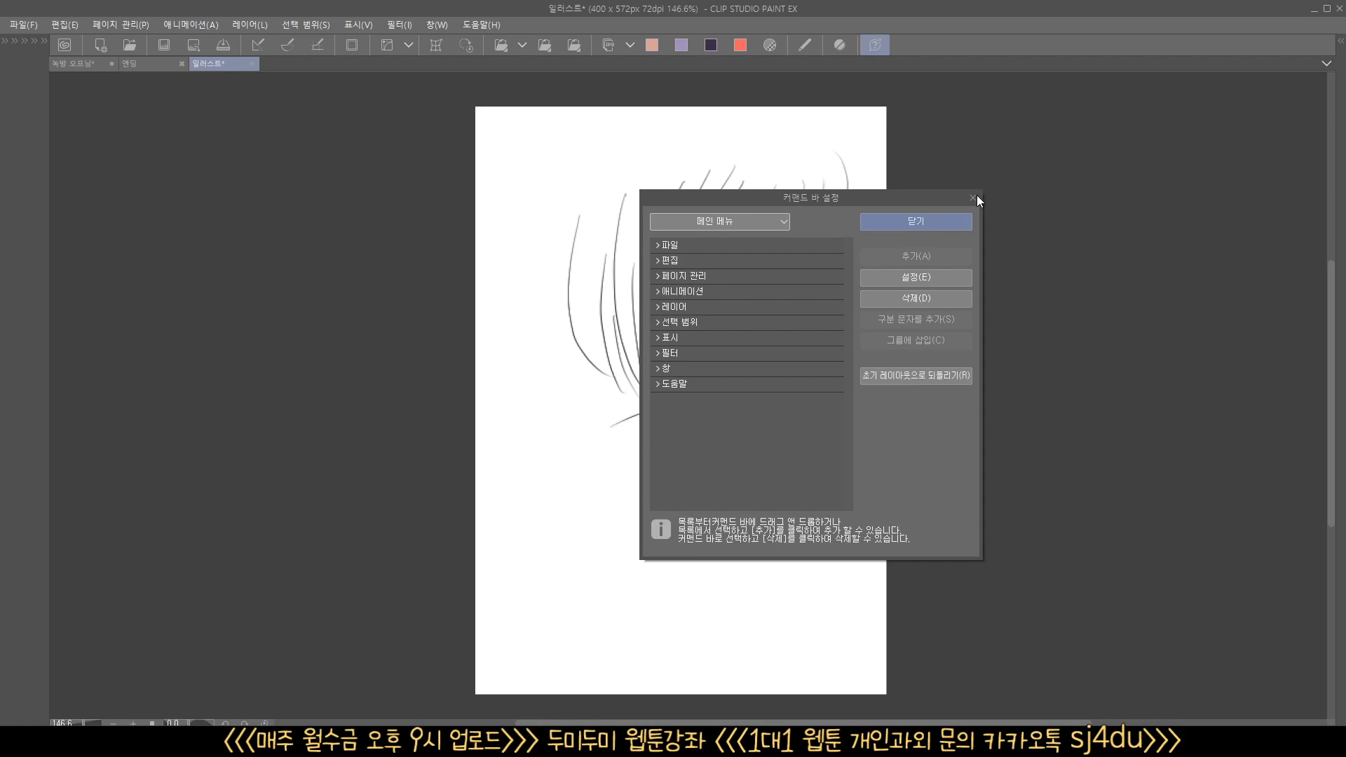
left_click(976, 197)
- Open the sub view reference window, hide the docked palettes, and position the window beside the canvas
key("Tab")
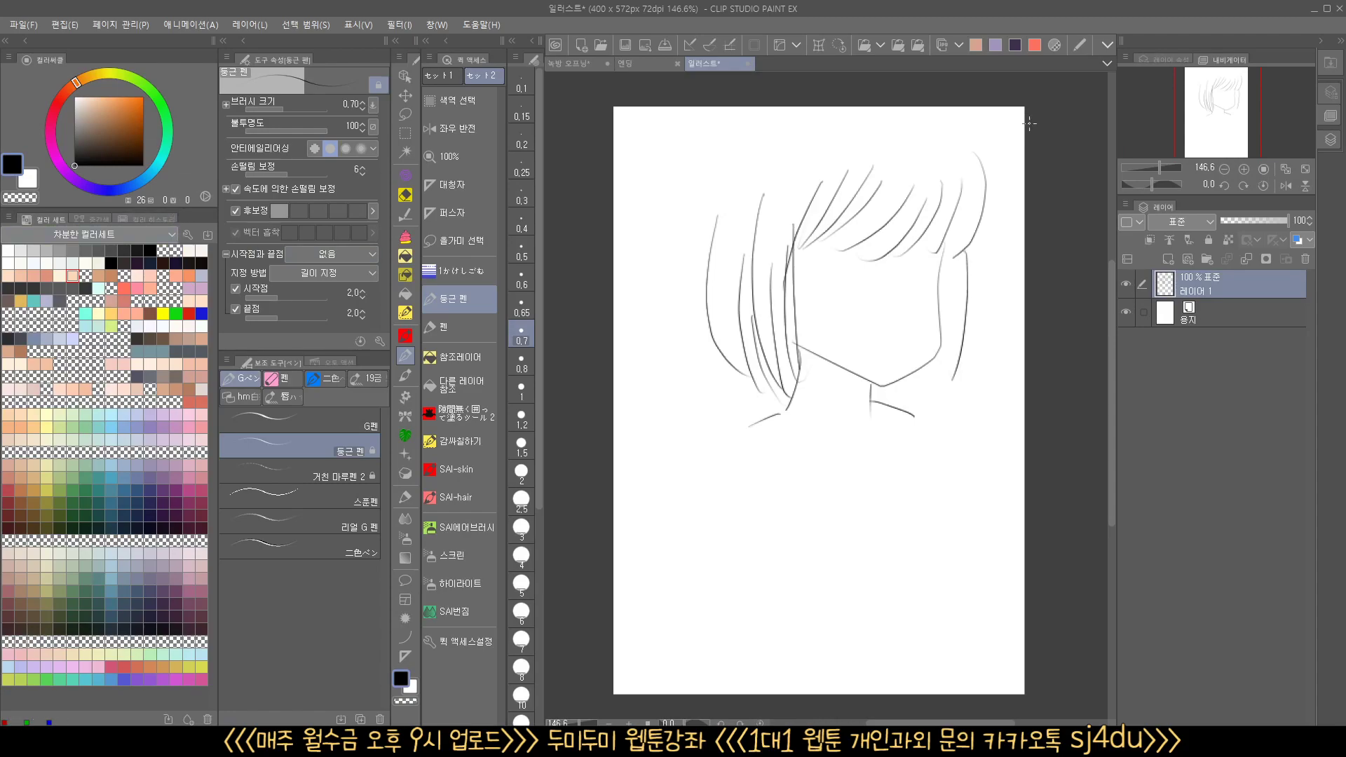
left_click(1176, 62)
left_click(1207, 59)
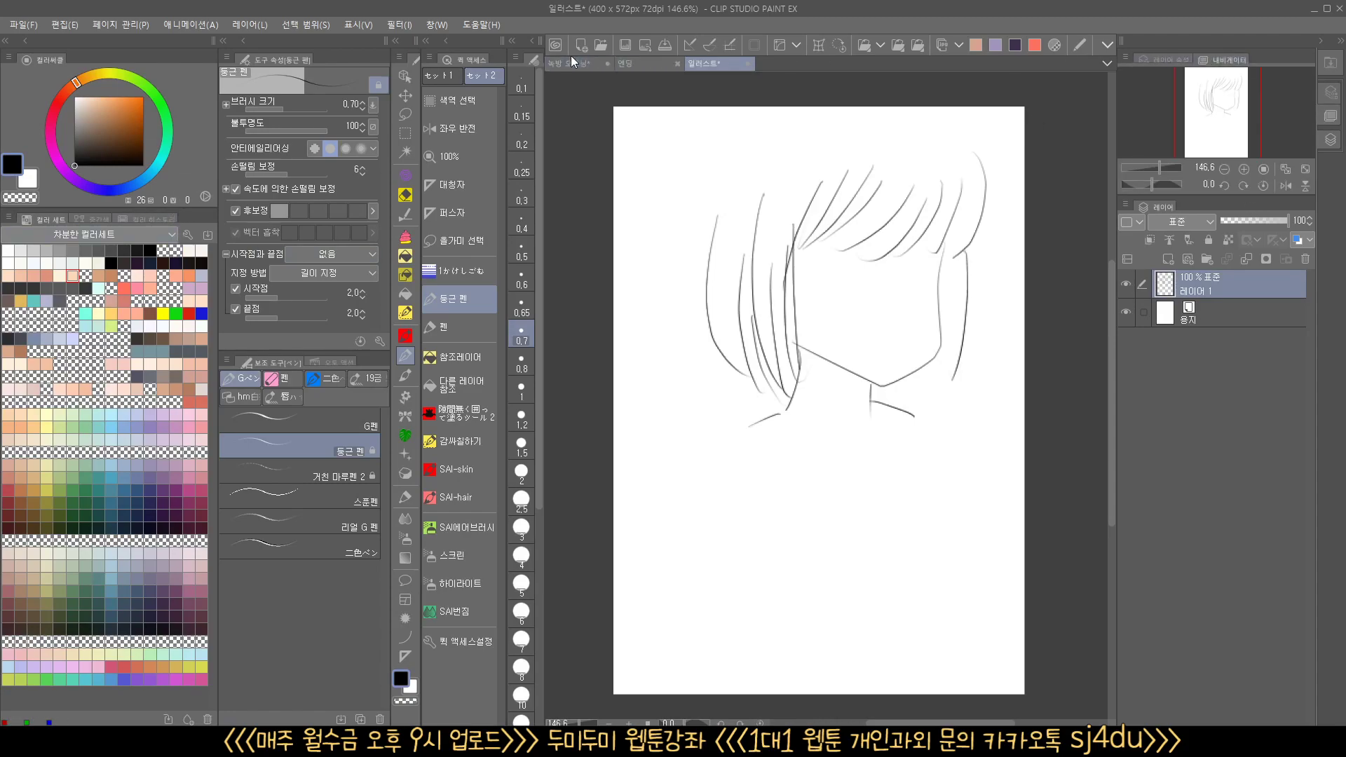
left_click(625, 45)
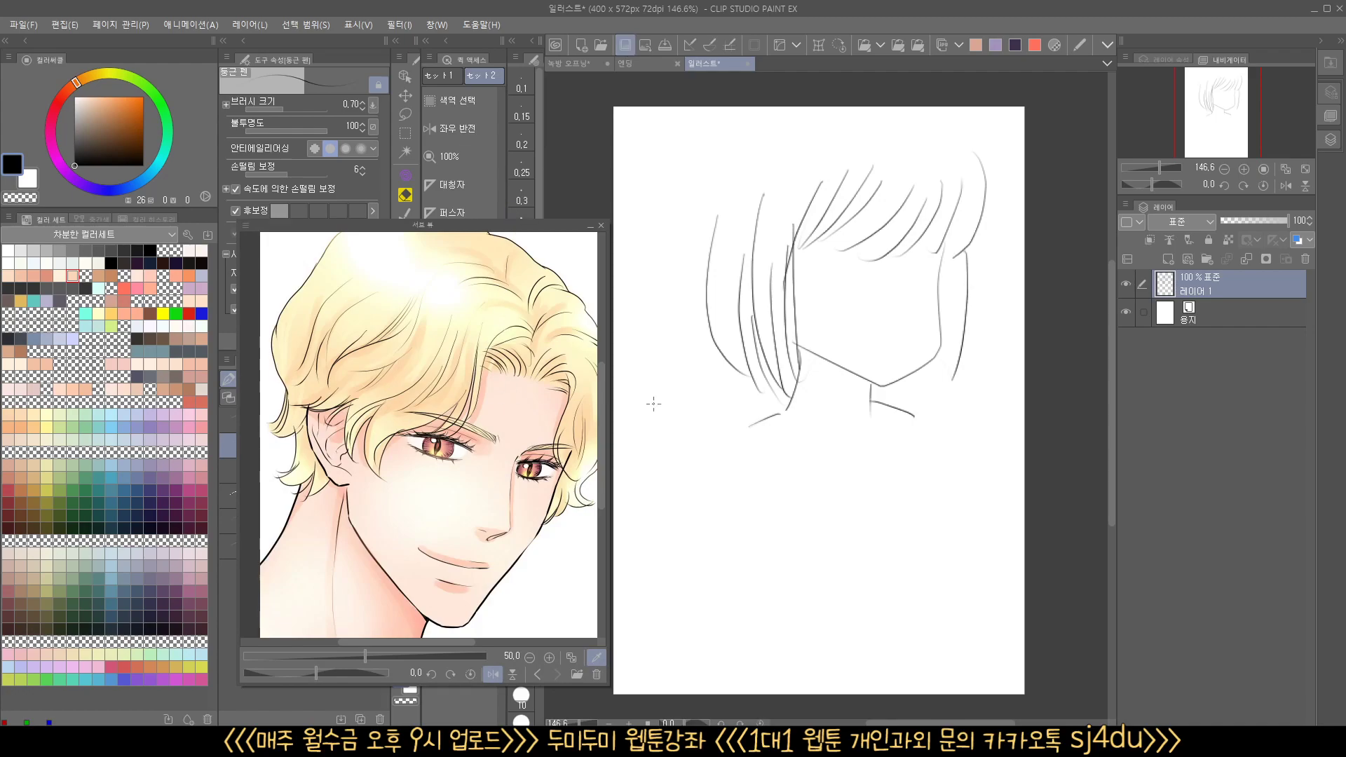
key("Tab")
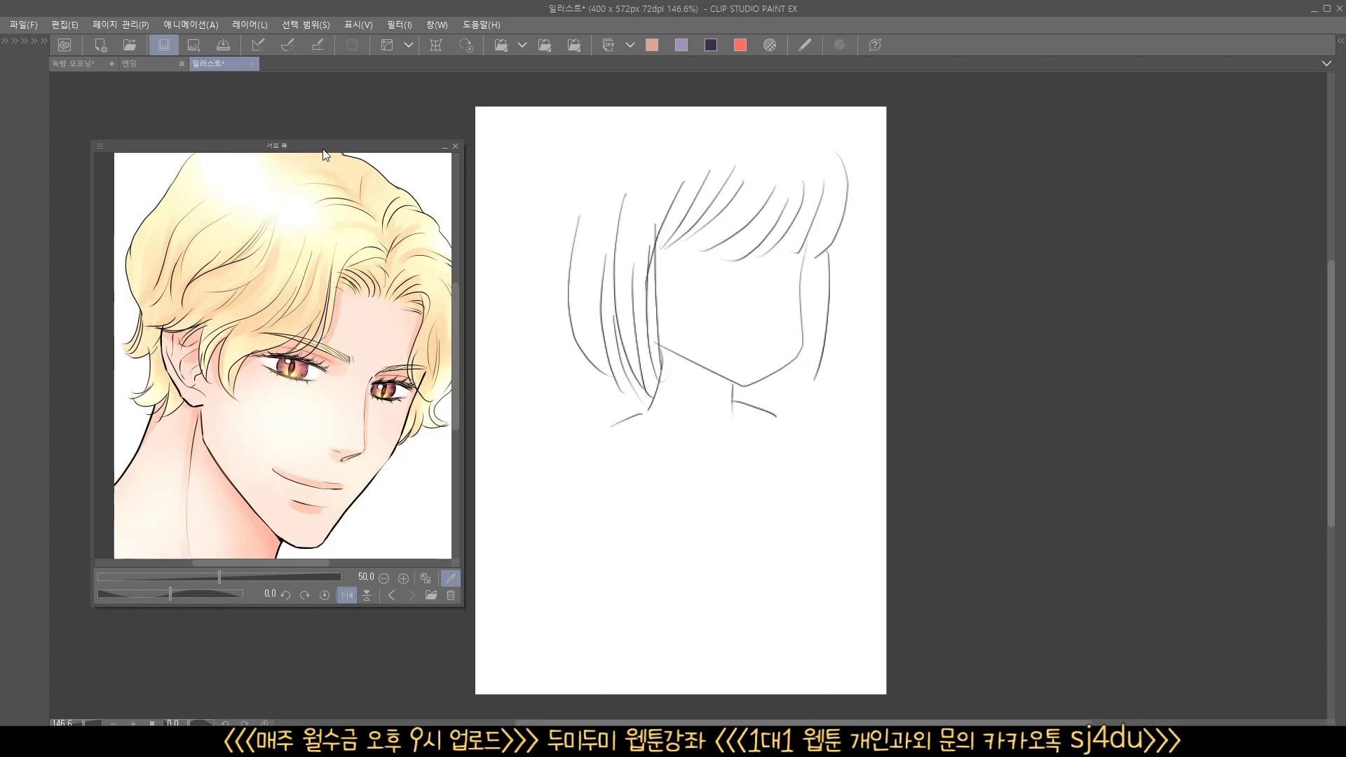
mouse_move(324, 154)
left_mouse_down()
mouse_move(444, 146)
mouse_move(322, 147)
left_mouse_up()
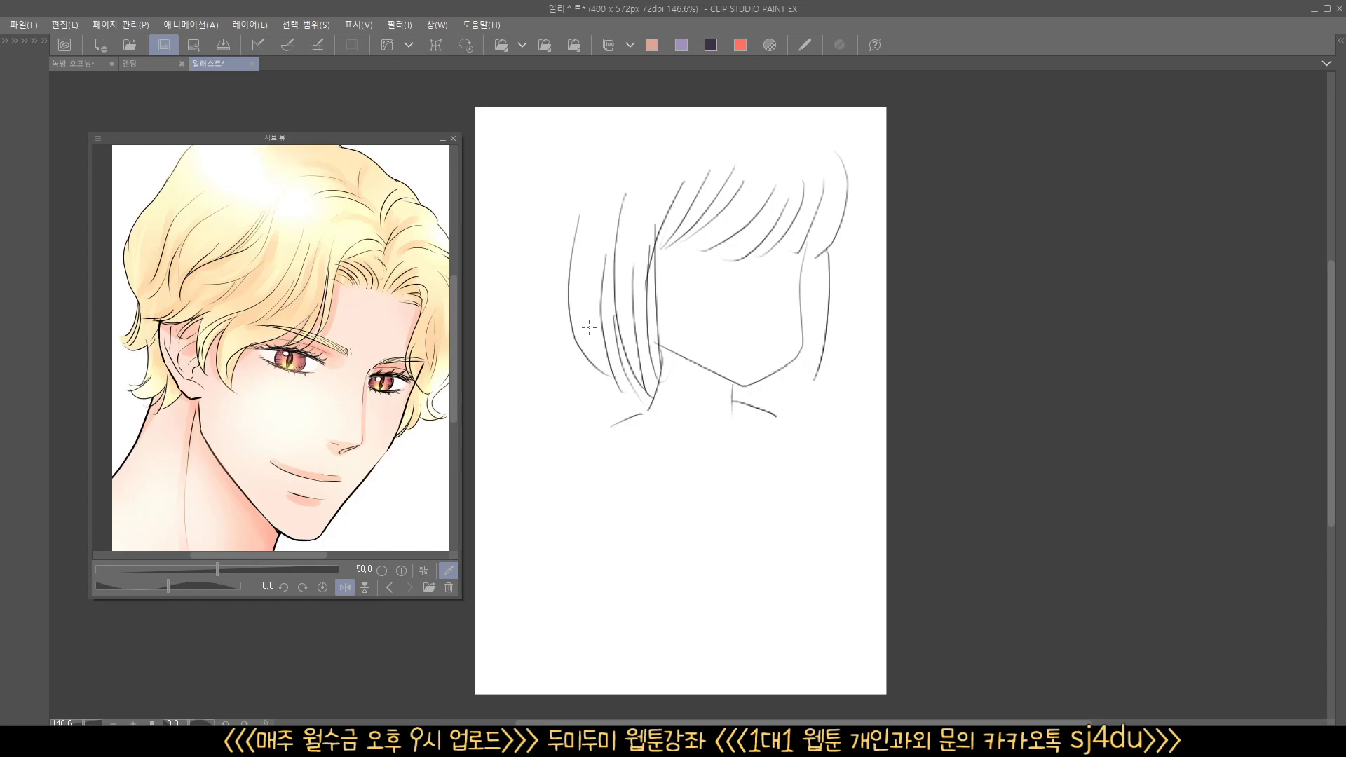
- Toggle the sub view window off and on repeatedly from the command bar, leaving it open
left_click(165, 45)
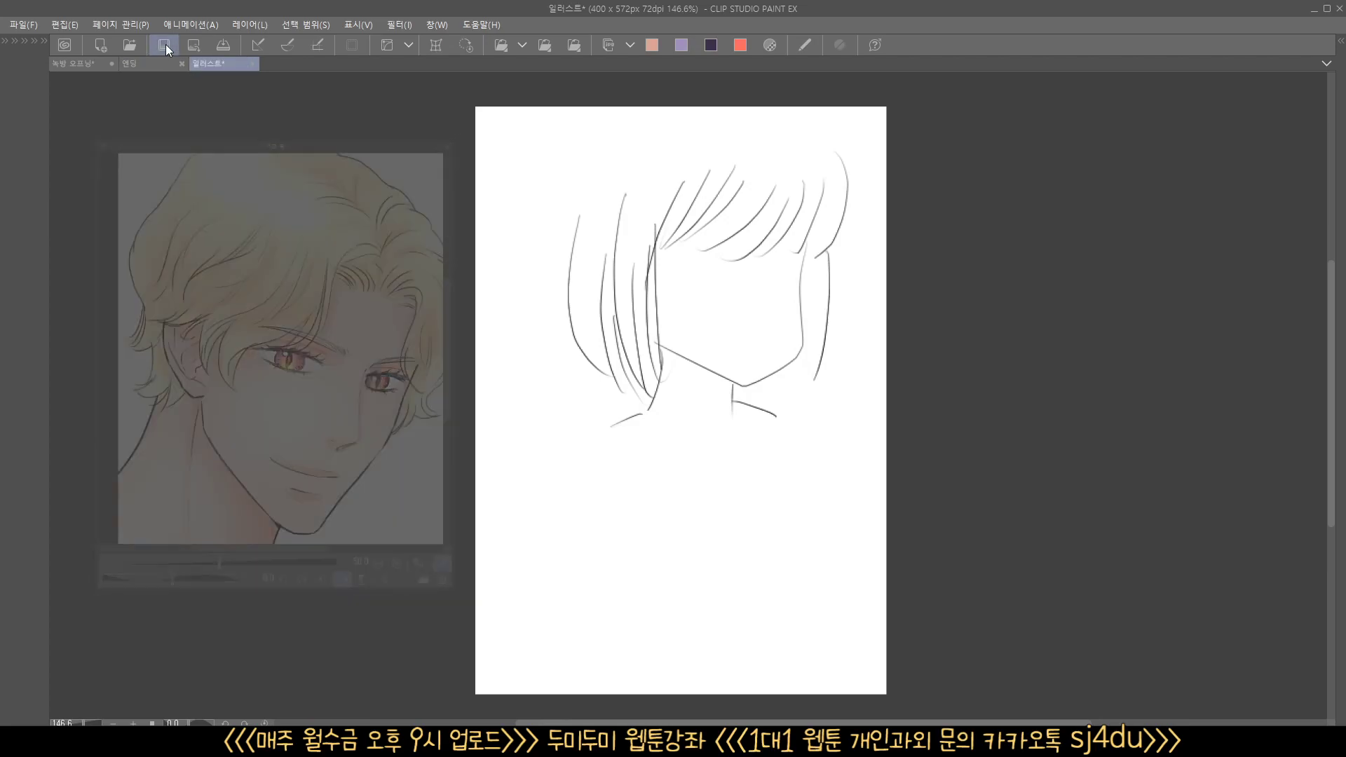
left_click(165, 44)
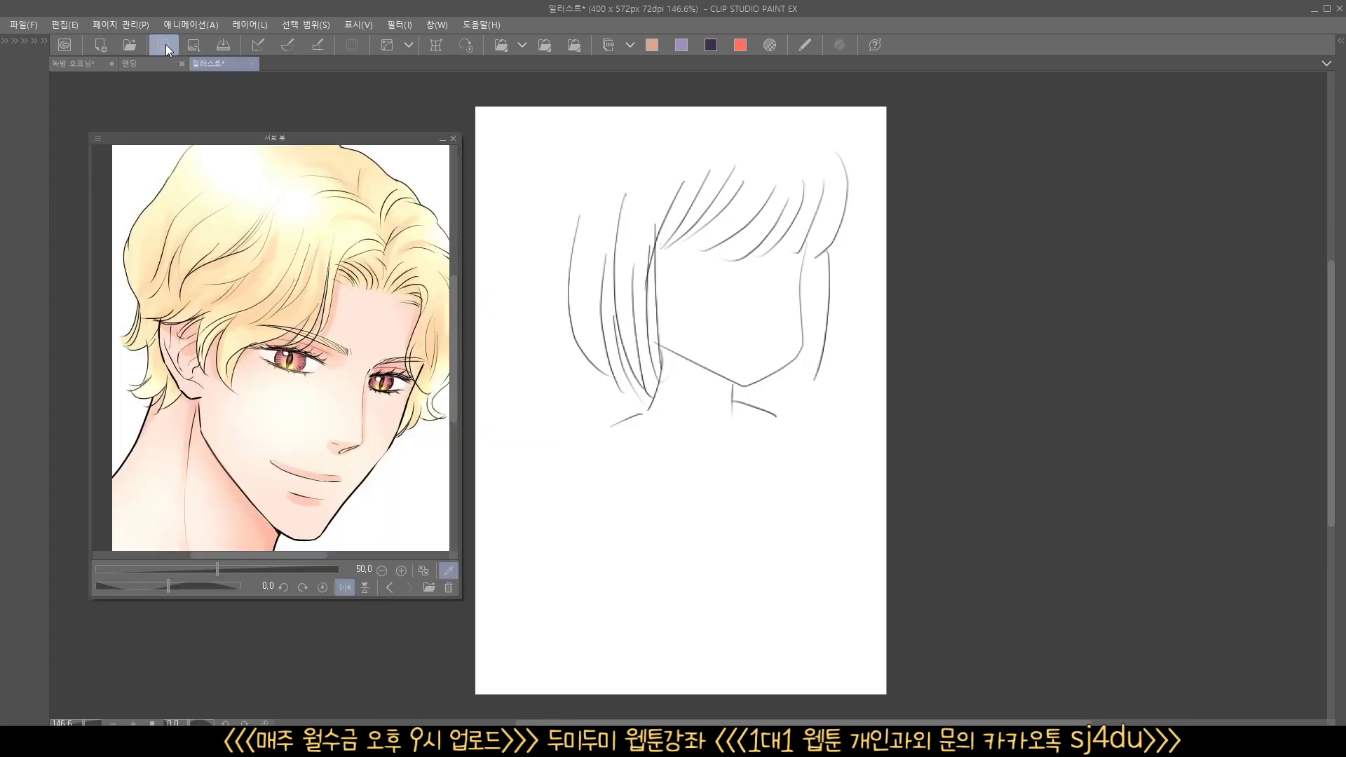
left_click(166, 44)
left_click(165, 44)
left_click(165, 44)
left_click(165, 44)
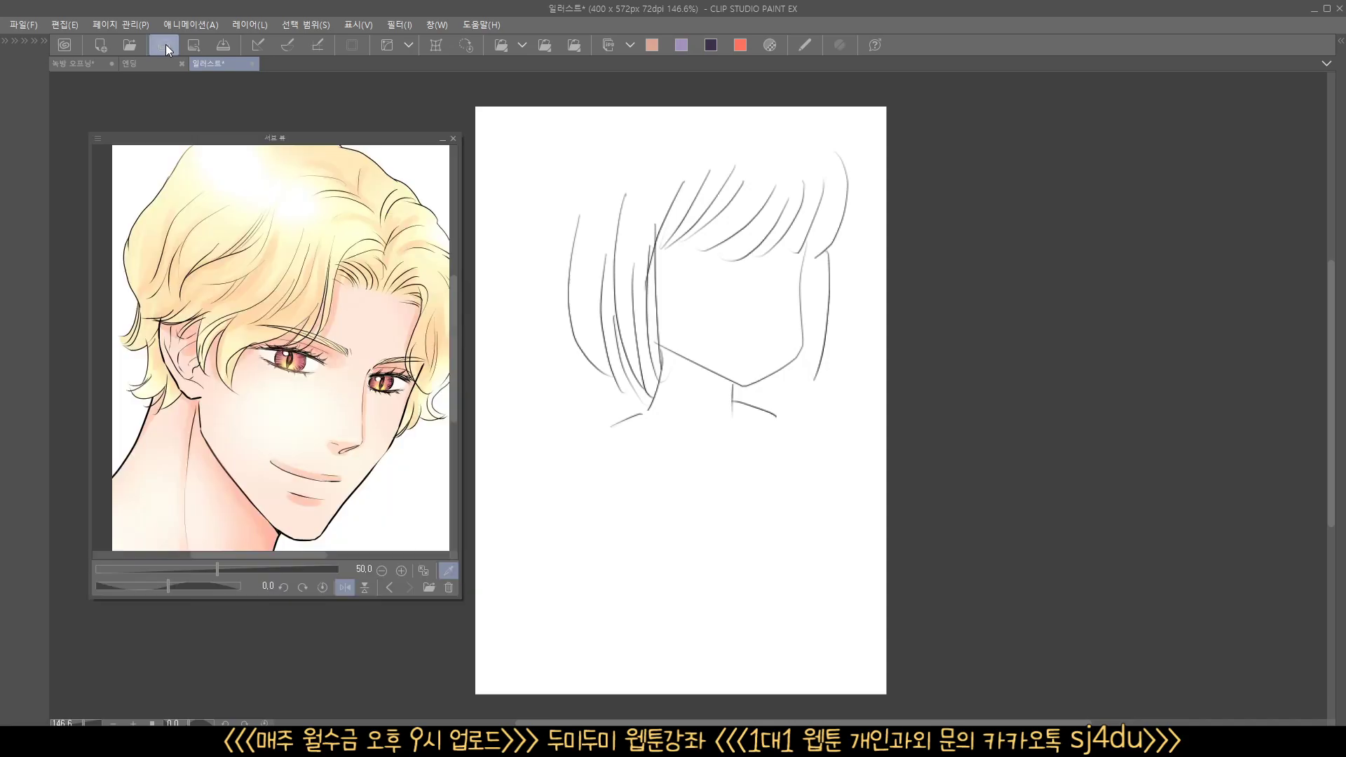
- Load the image e_sweetromance_04 from the desktop folder (바탕 화면) into the sub view
left_click(428, 588)
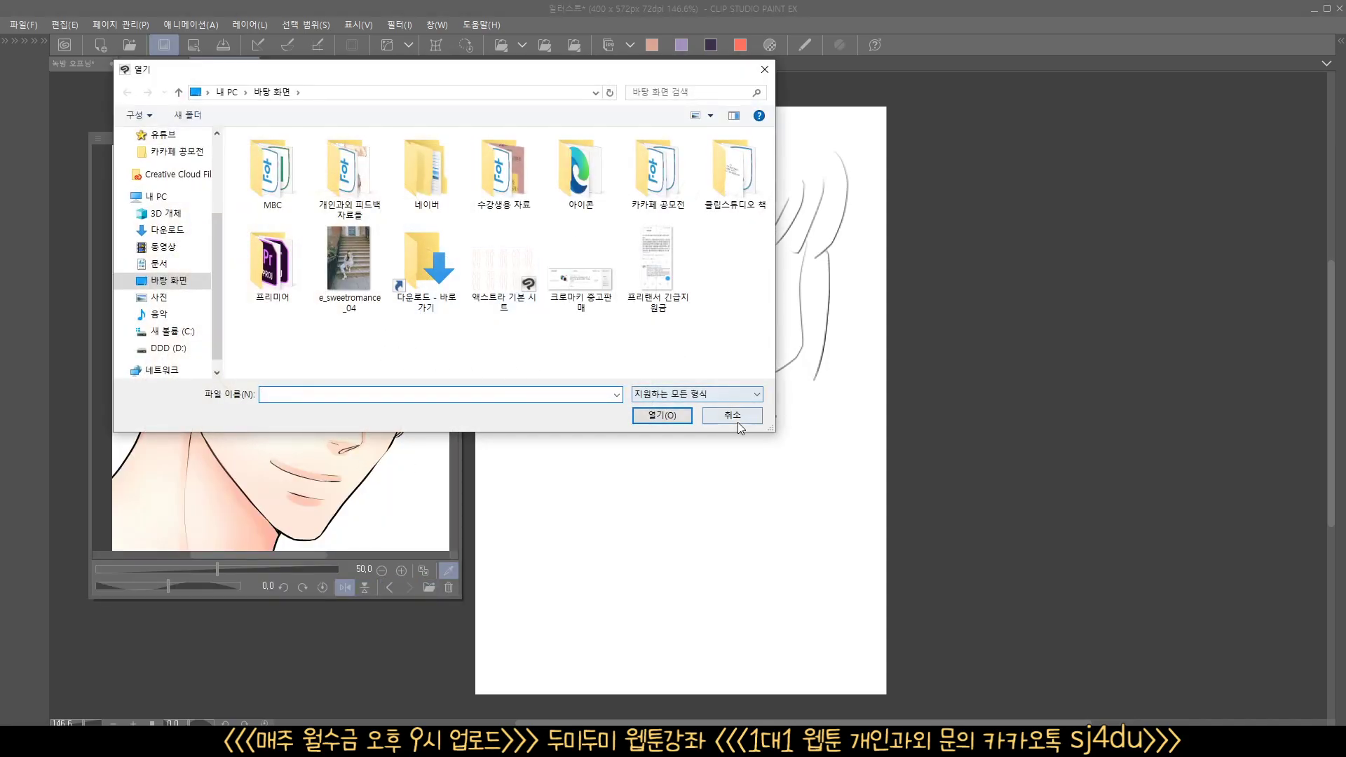
left_click(733, 417)
key("alt+Tab")
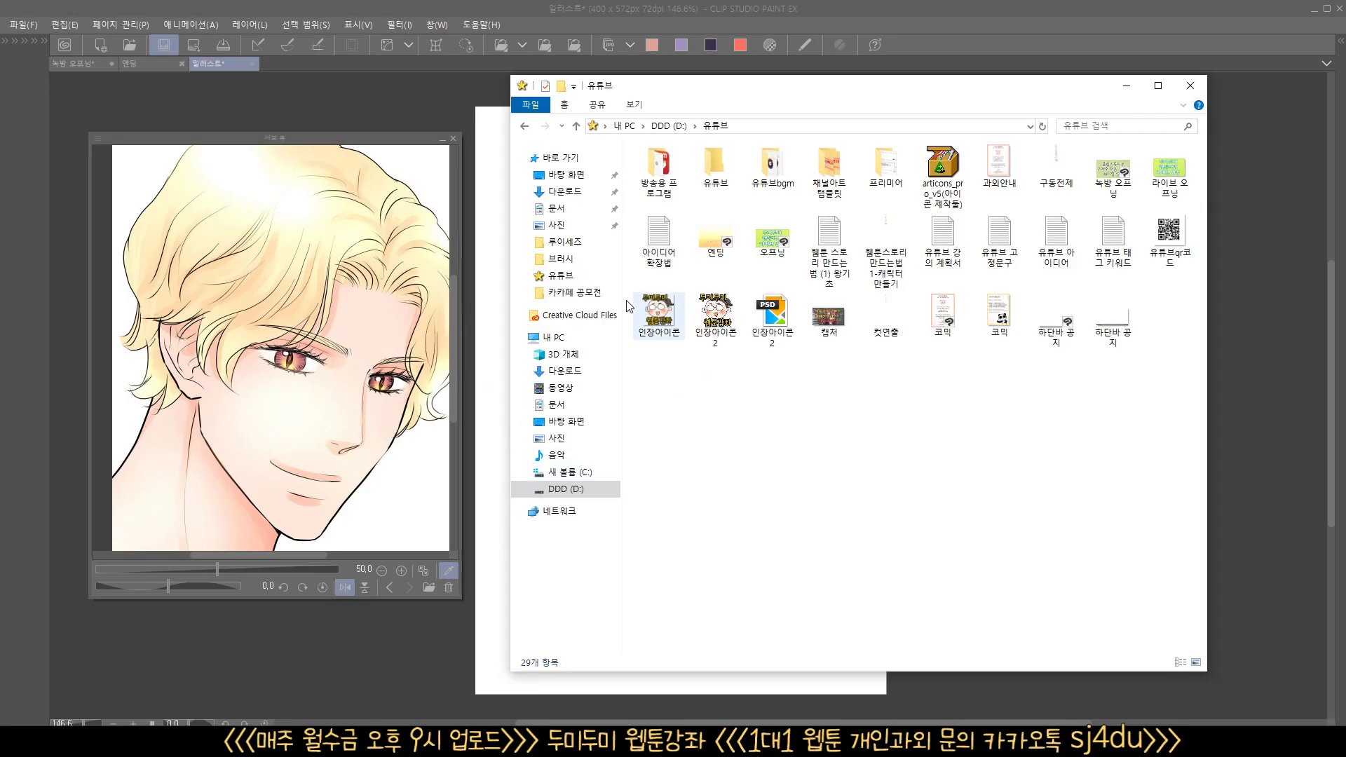
left_click(566, 420)
left_click_drag(832, 273, 295, 351)
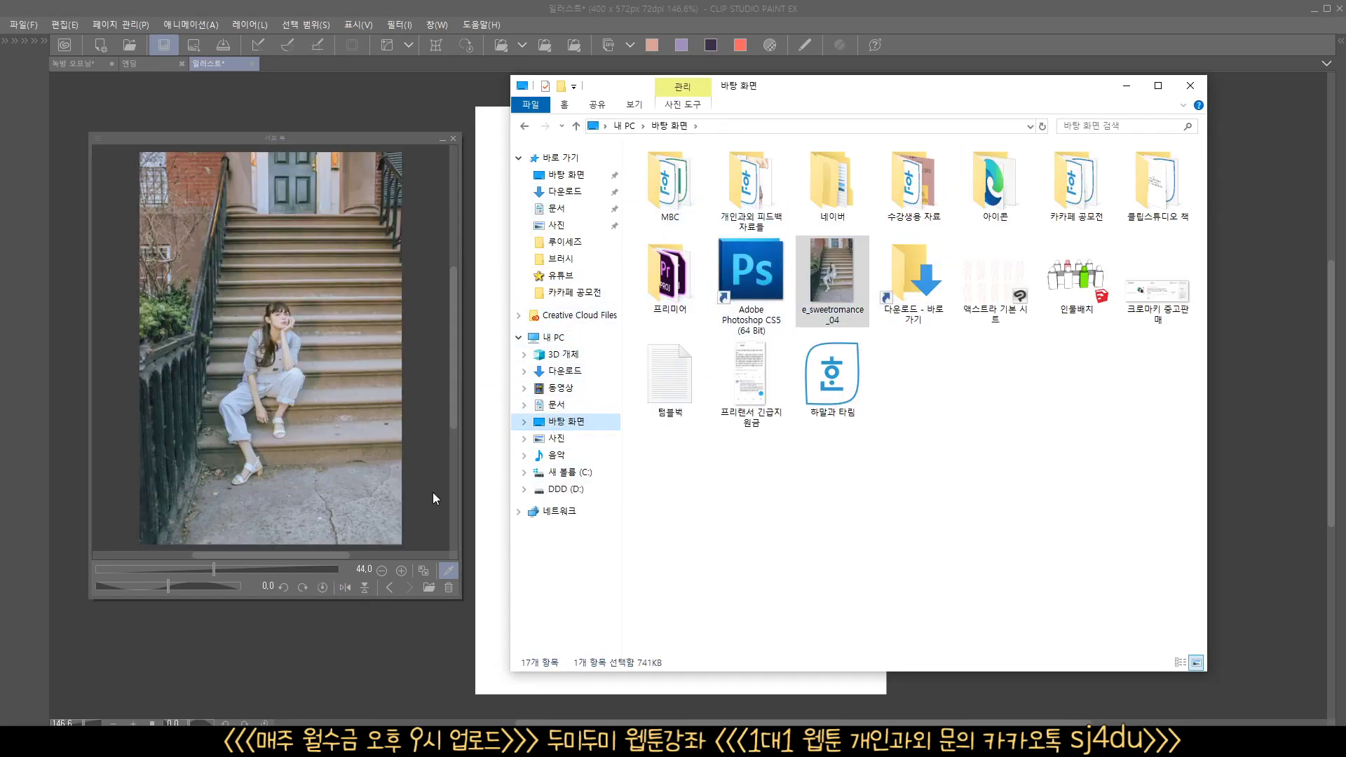
- Remove the staircase photo from the sub view, close the sub view window, and show the palettes again
left_click(449, 587)
left_click_drag(368, 557, 323, 551)
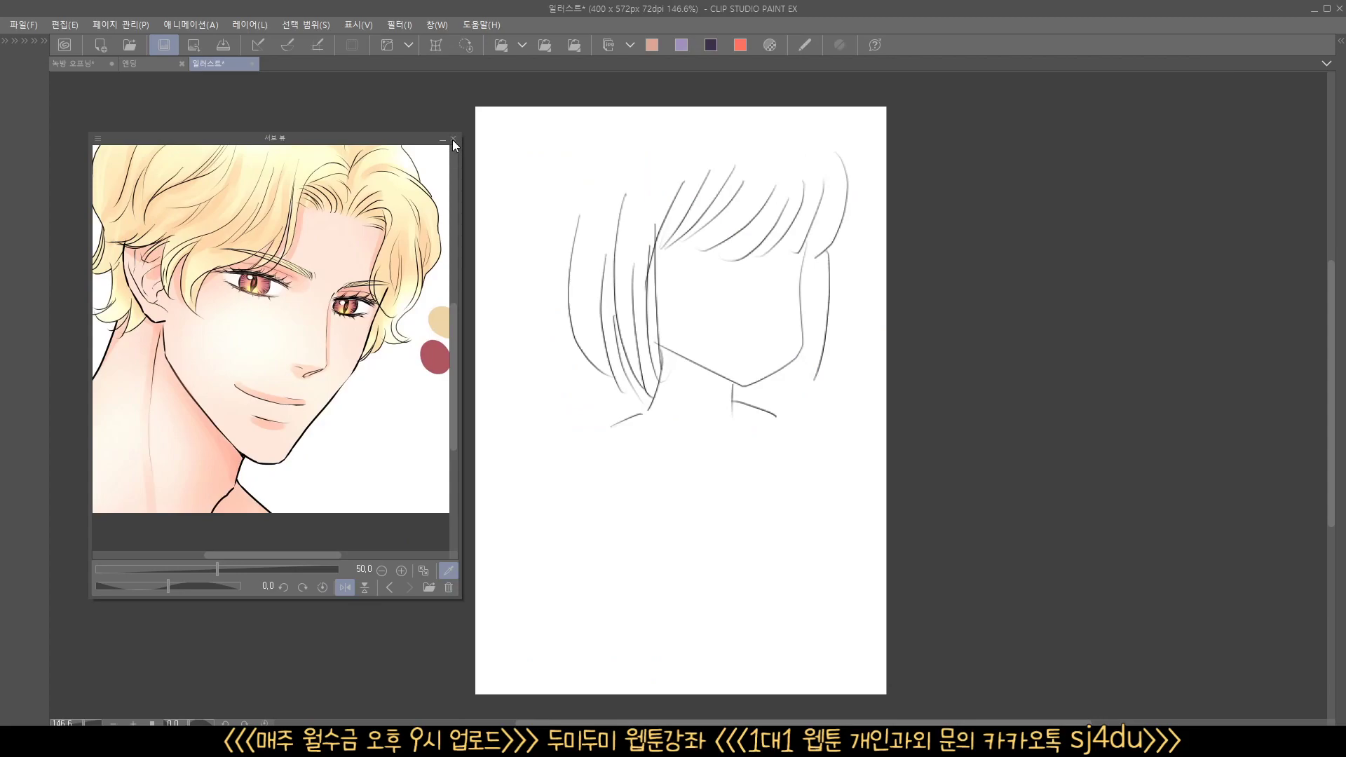
left_click(452, 140)
key("Tab")
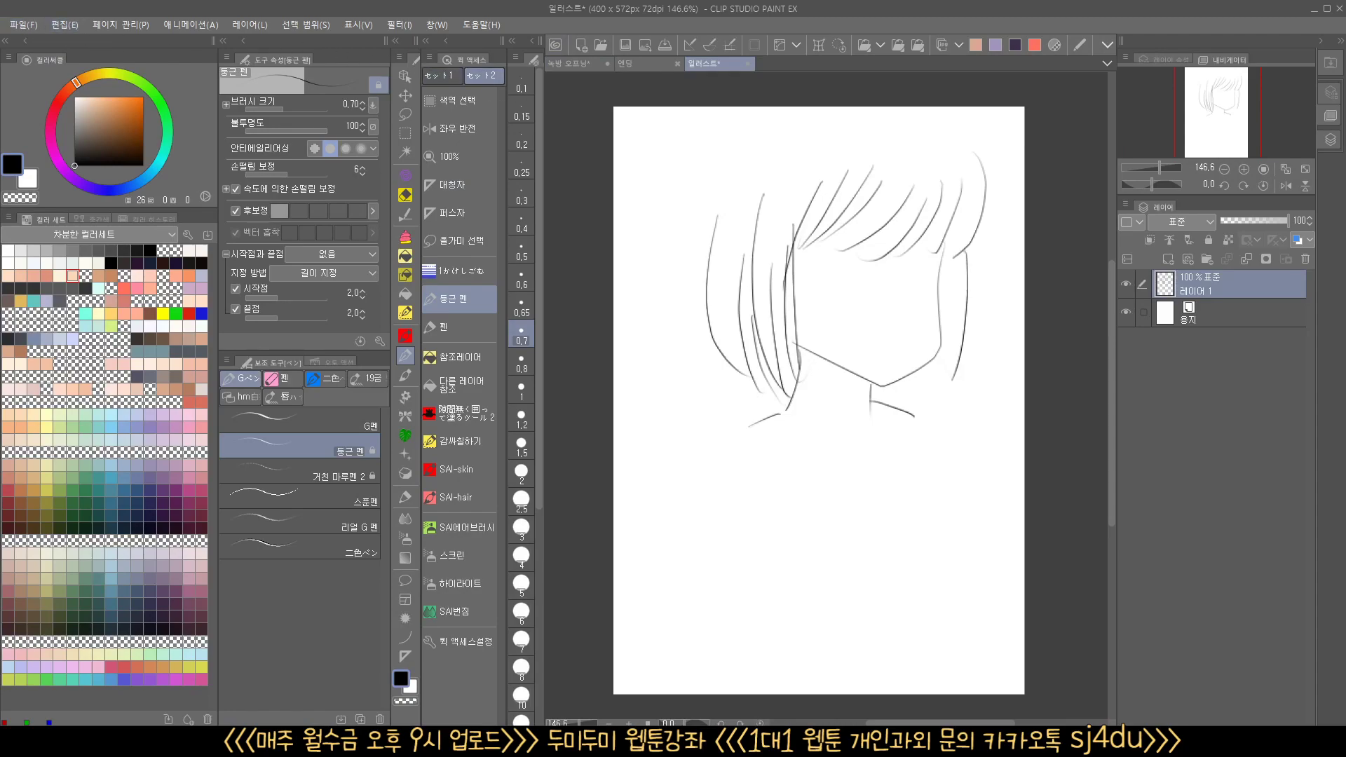
- Start a new illustration with a canvas width of 1500 px, a height of 15000 px and a resolution of 300 dpi
left_click(747, 62)
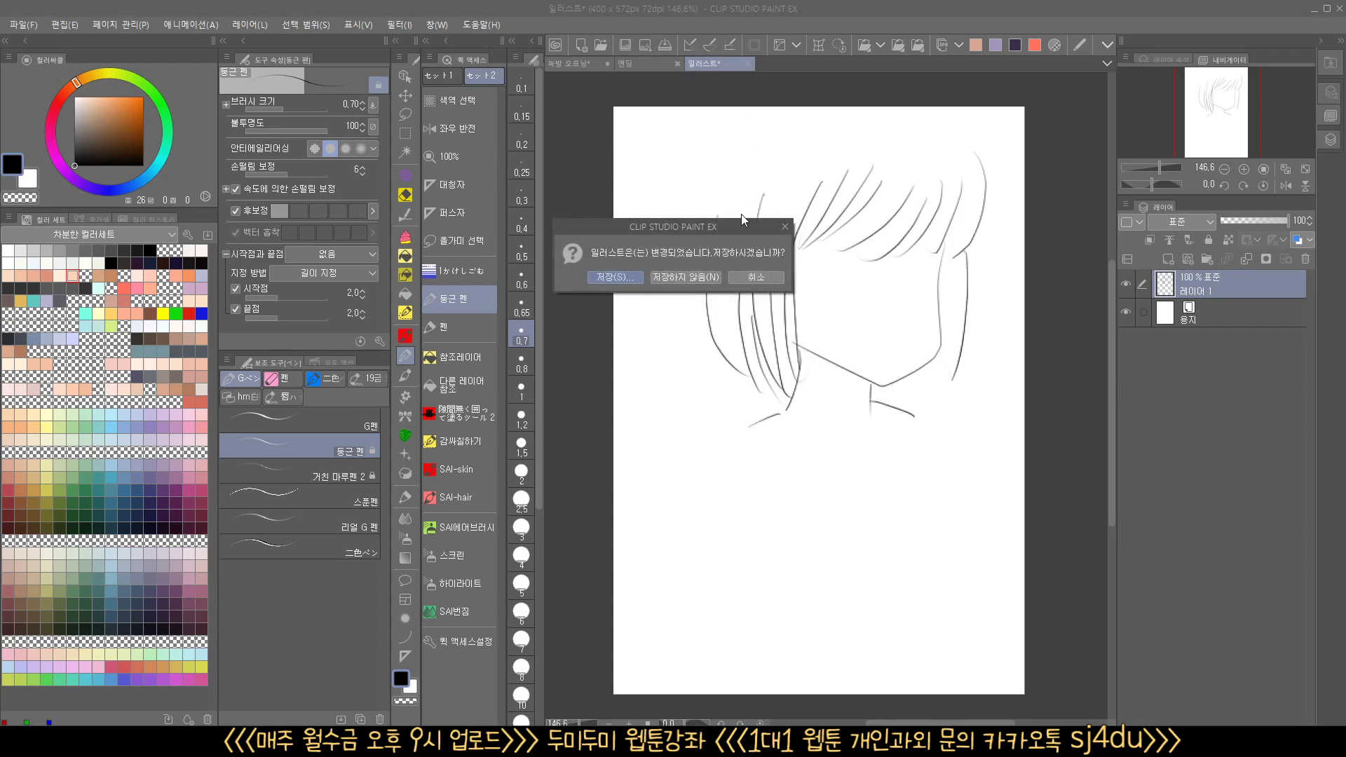
left_click(742, 279)
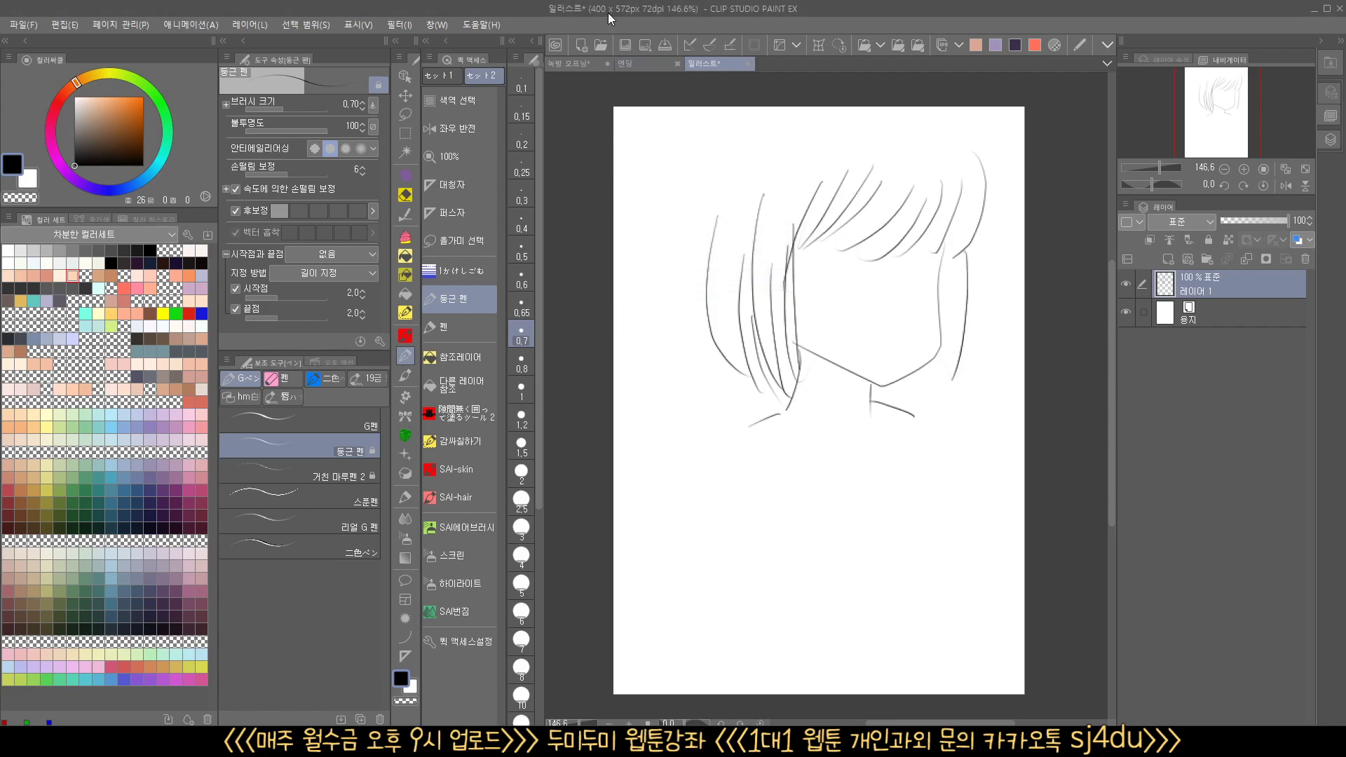
left_click(586, 45)
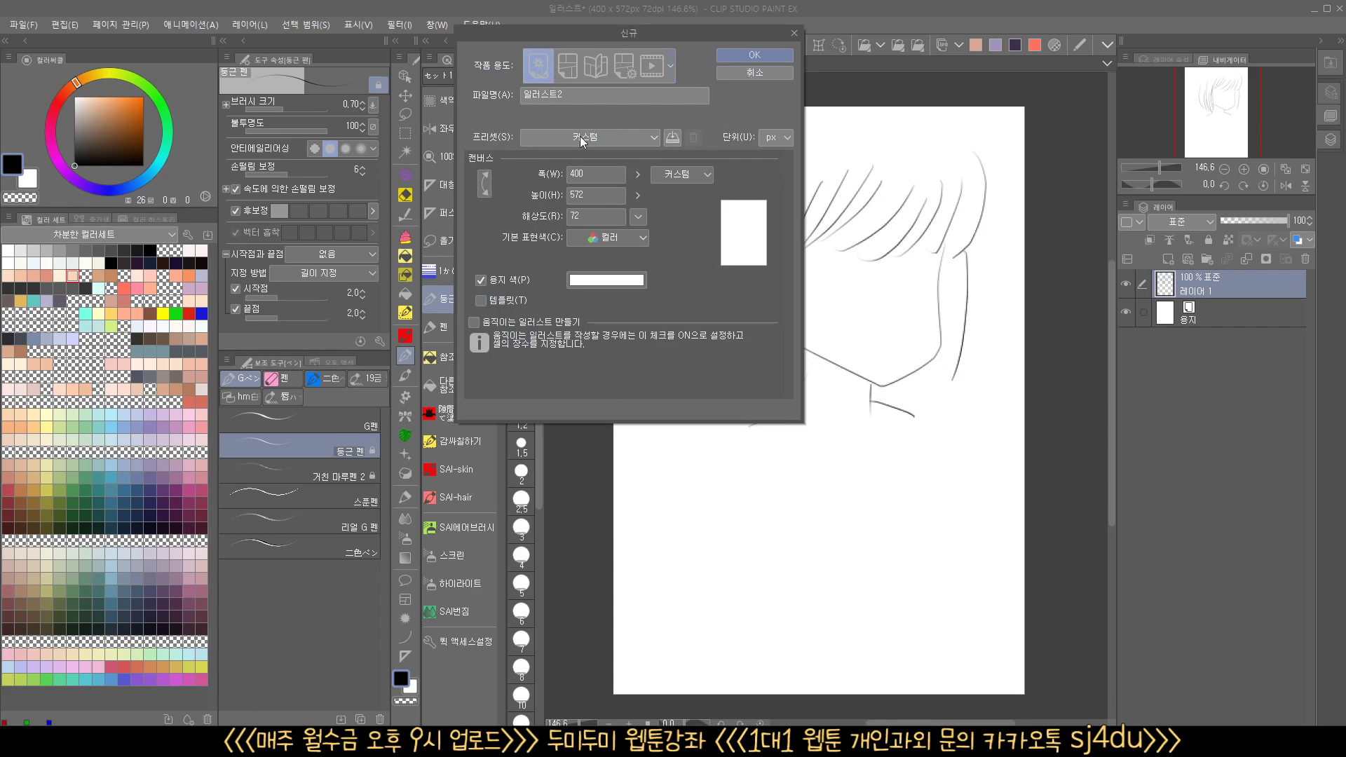
left_click(637, 218)
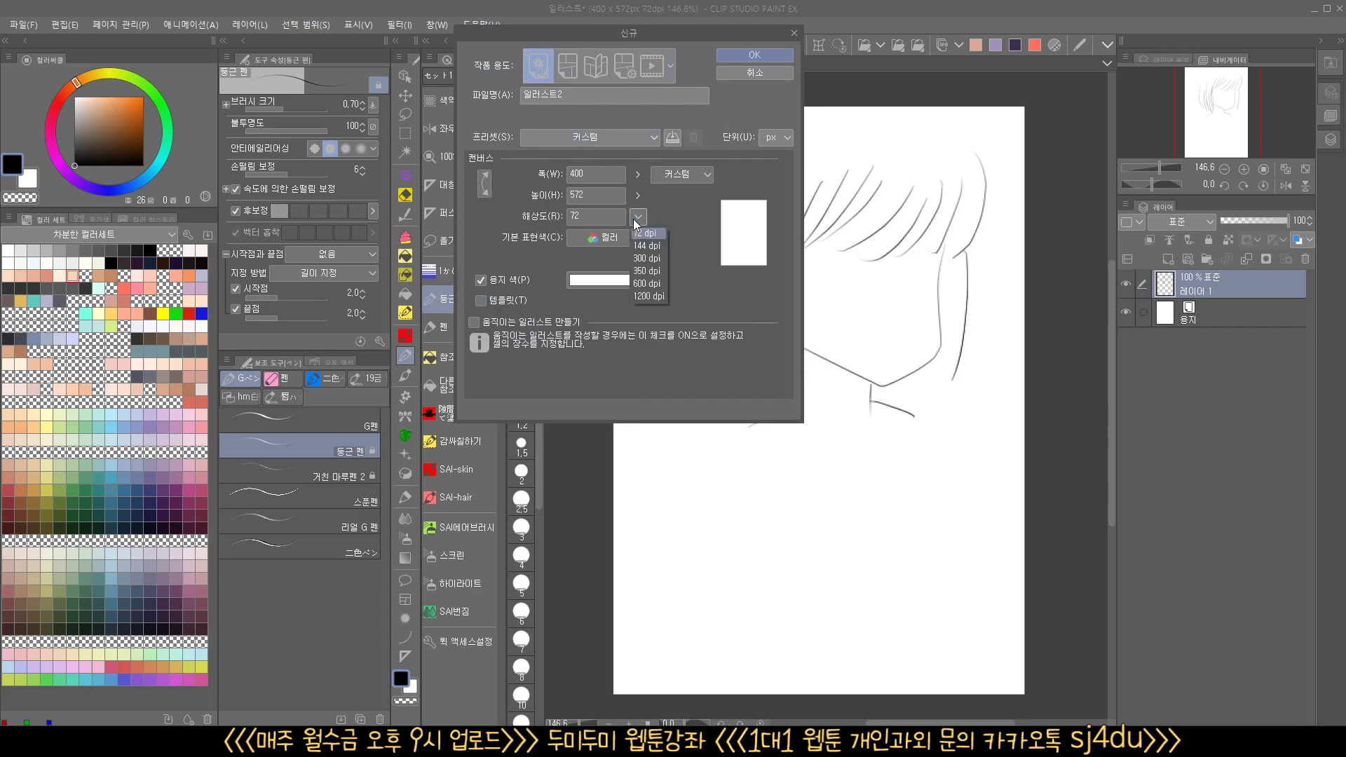
left_click(652, 258)
left_click(594, 174)
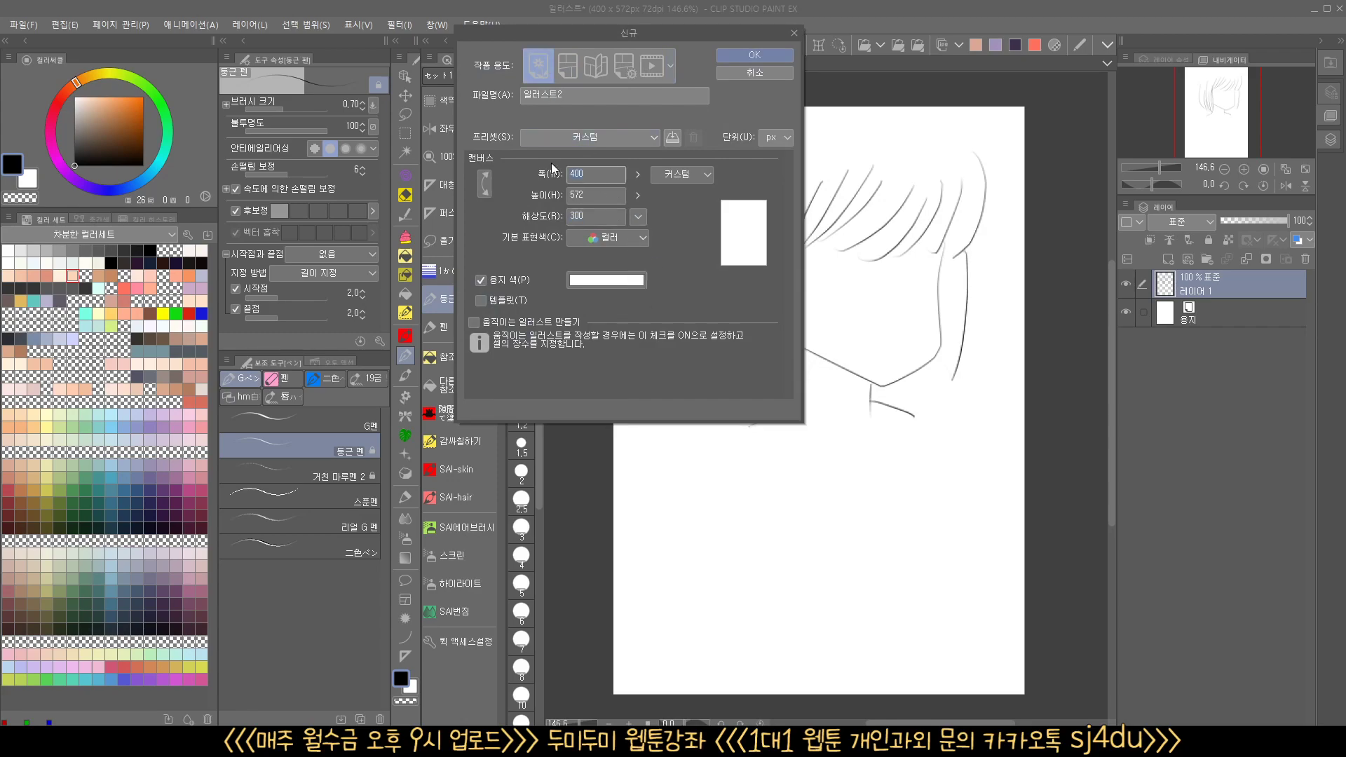
type("1500")
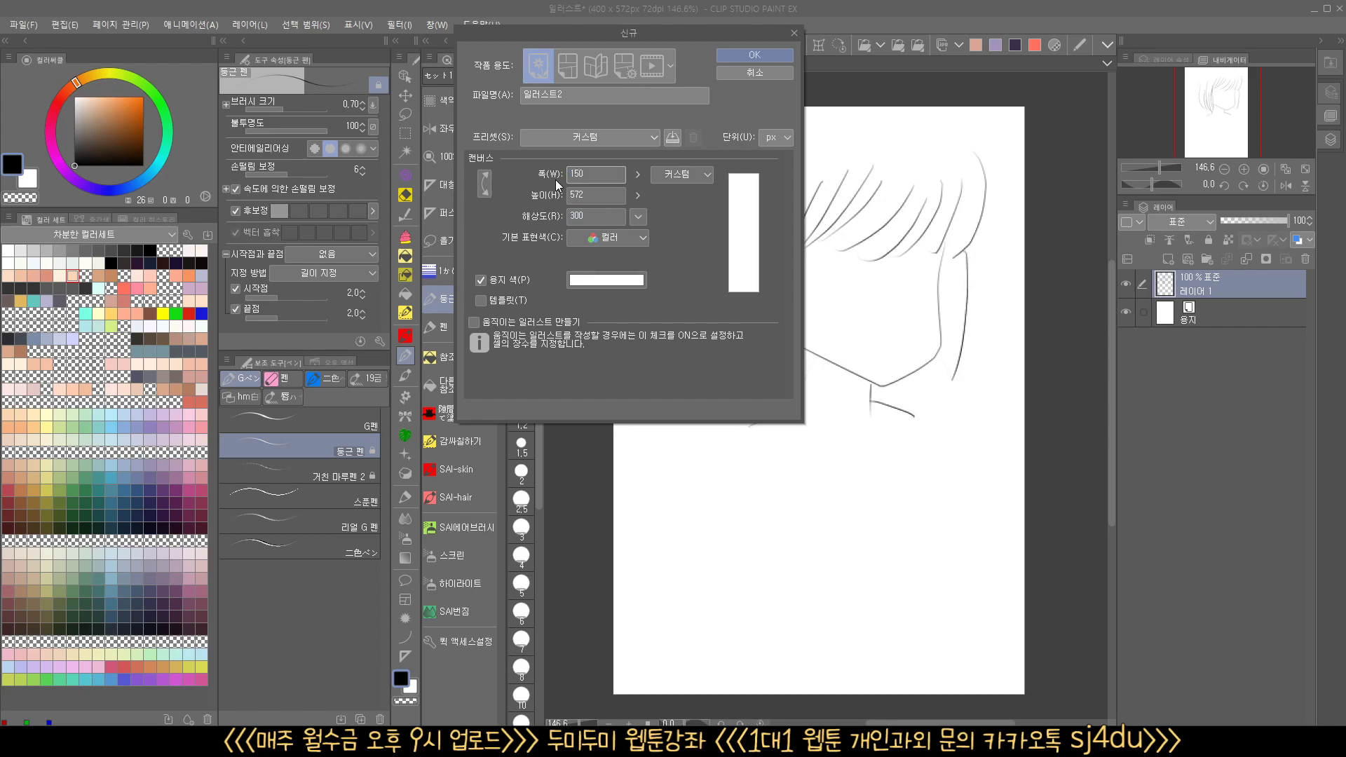
double_click(596, 200)
type("1500")
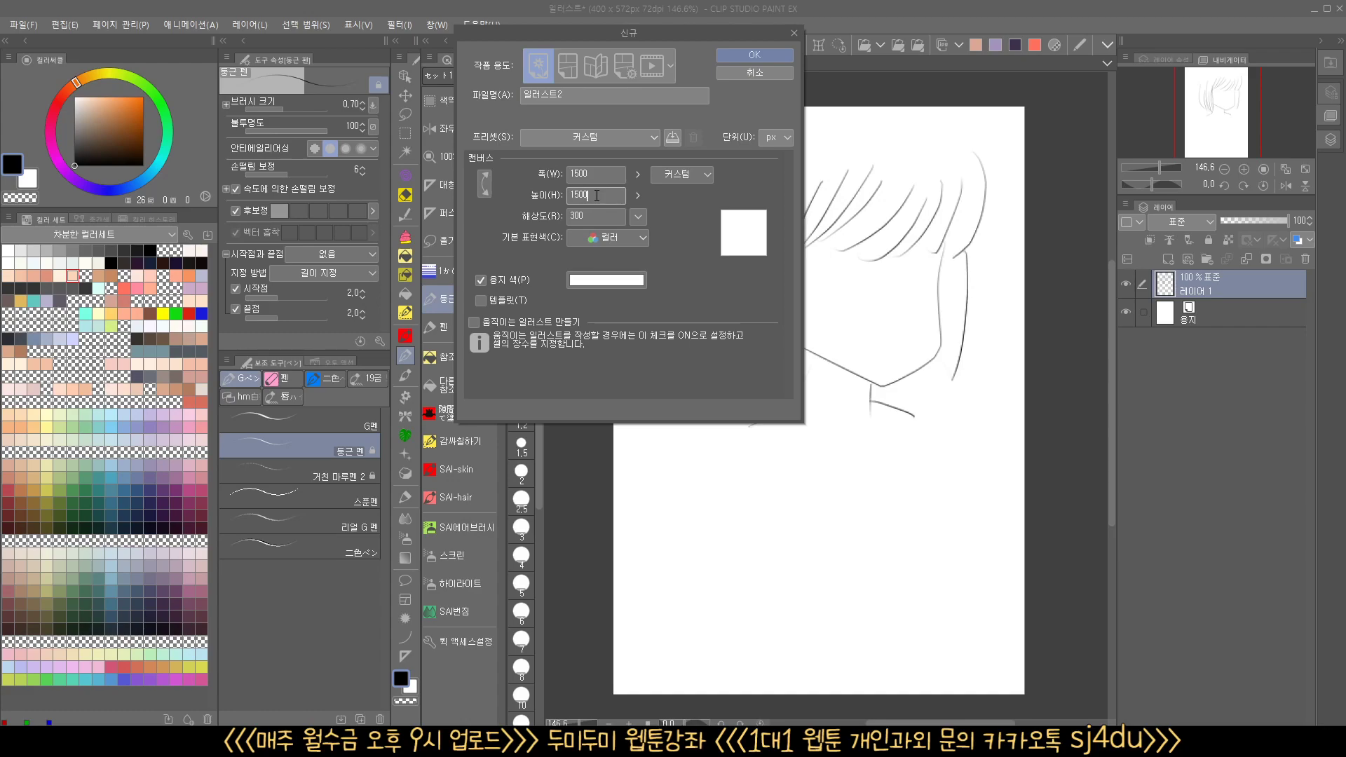
type("0")
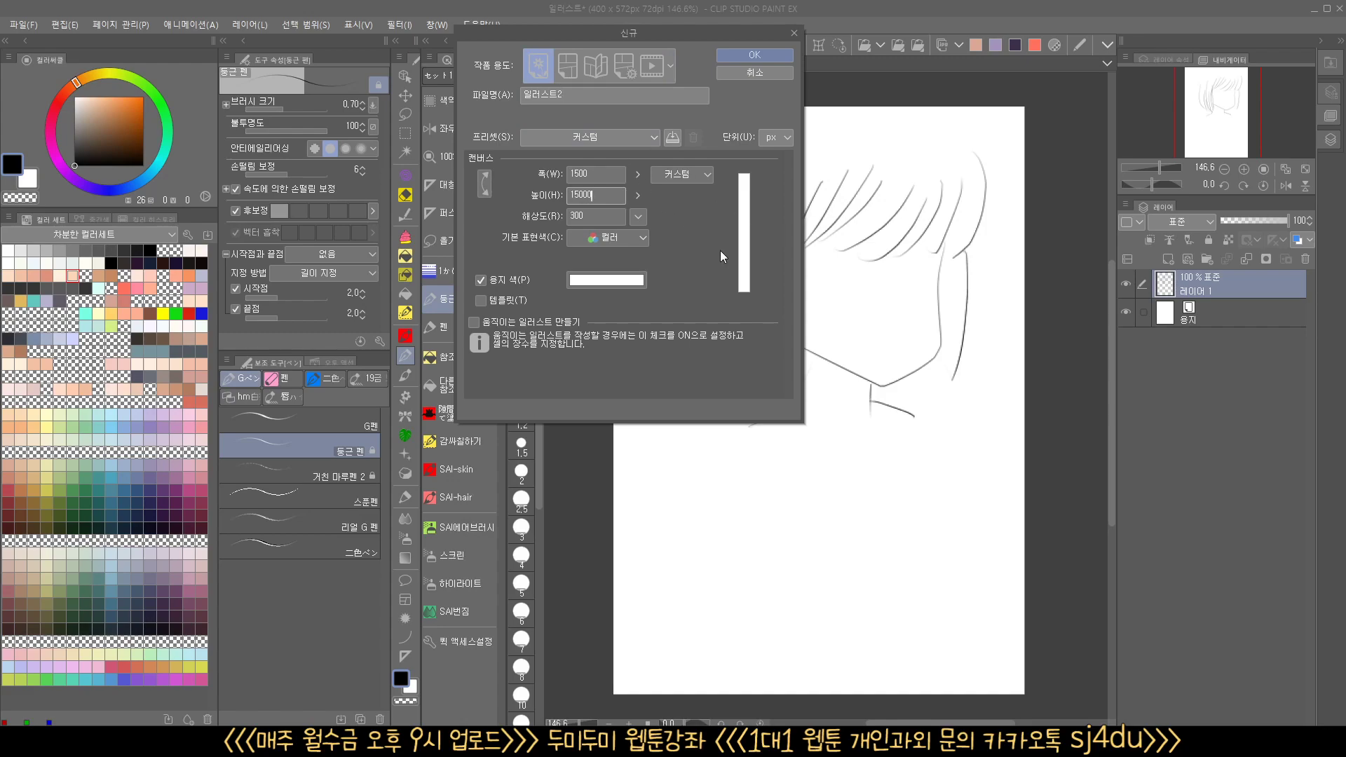
- Switch the new work to the comic type and choose the user preset 웹툰용
left_click(624, 74)
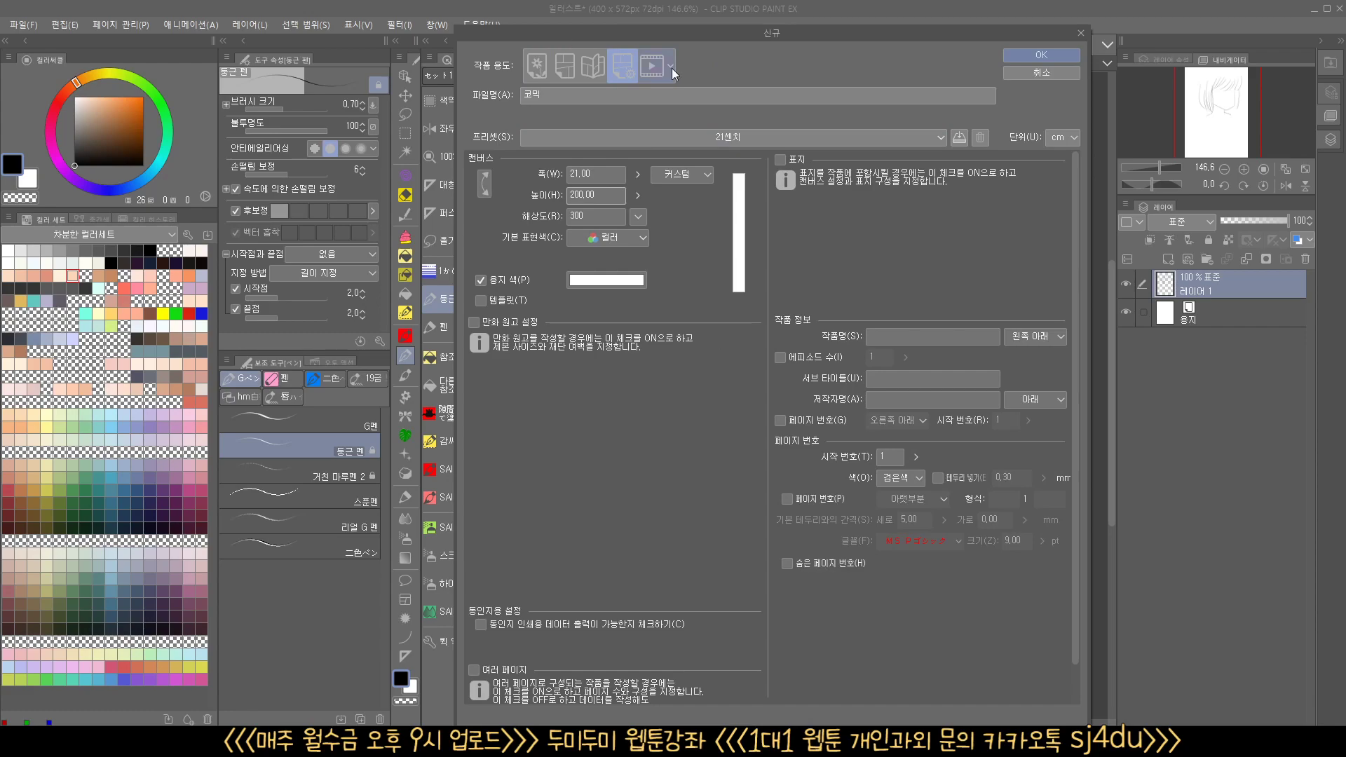
left_click(759, 144)
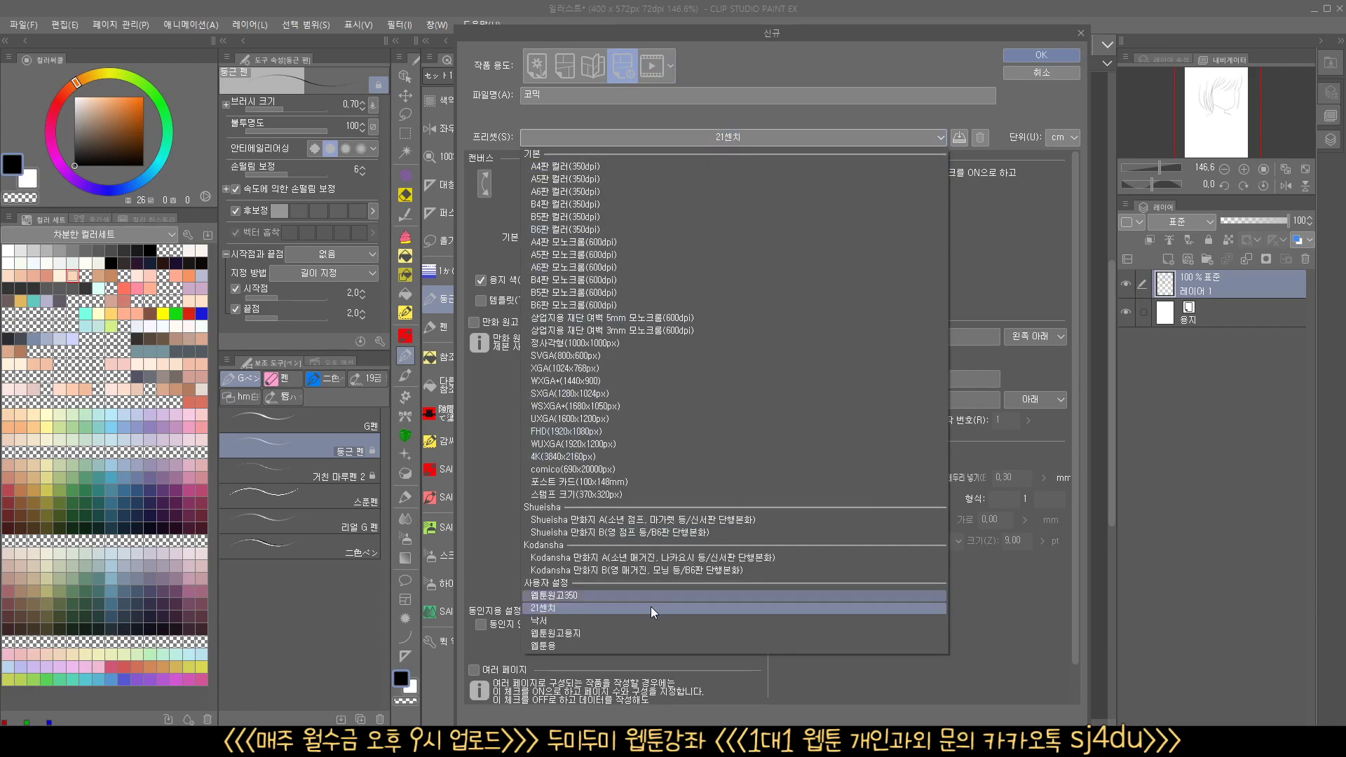
left_click(597, 643)
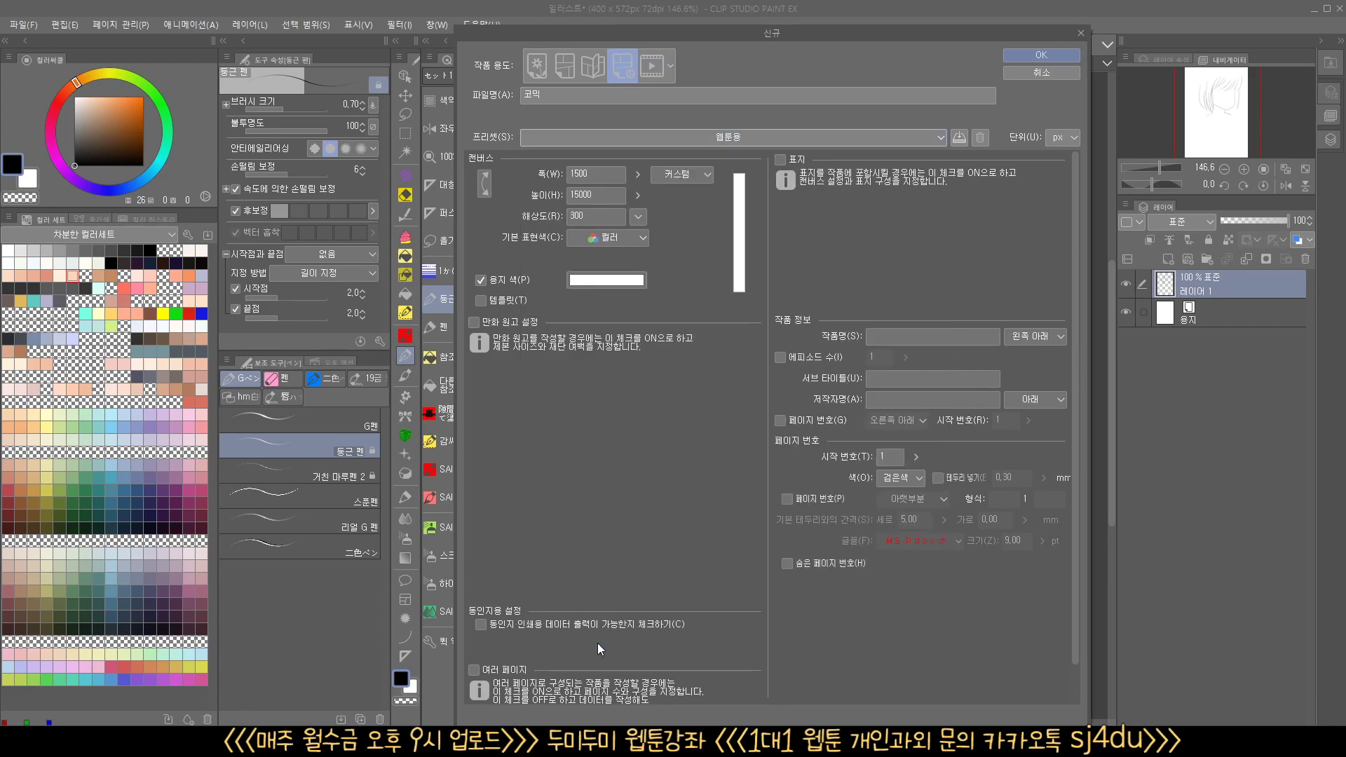
- Open the preset registration dialog, close it without registering anything, and look through the remaining comic settings
left_click(961, 138)
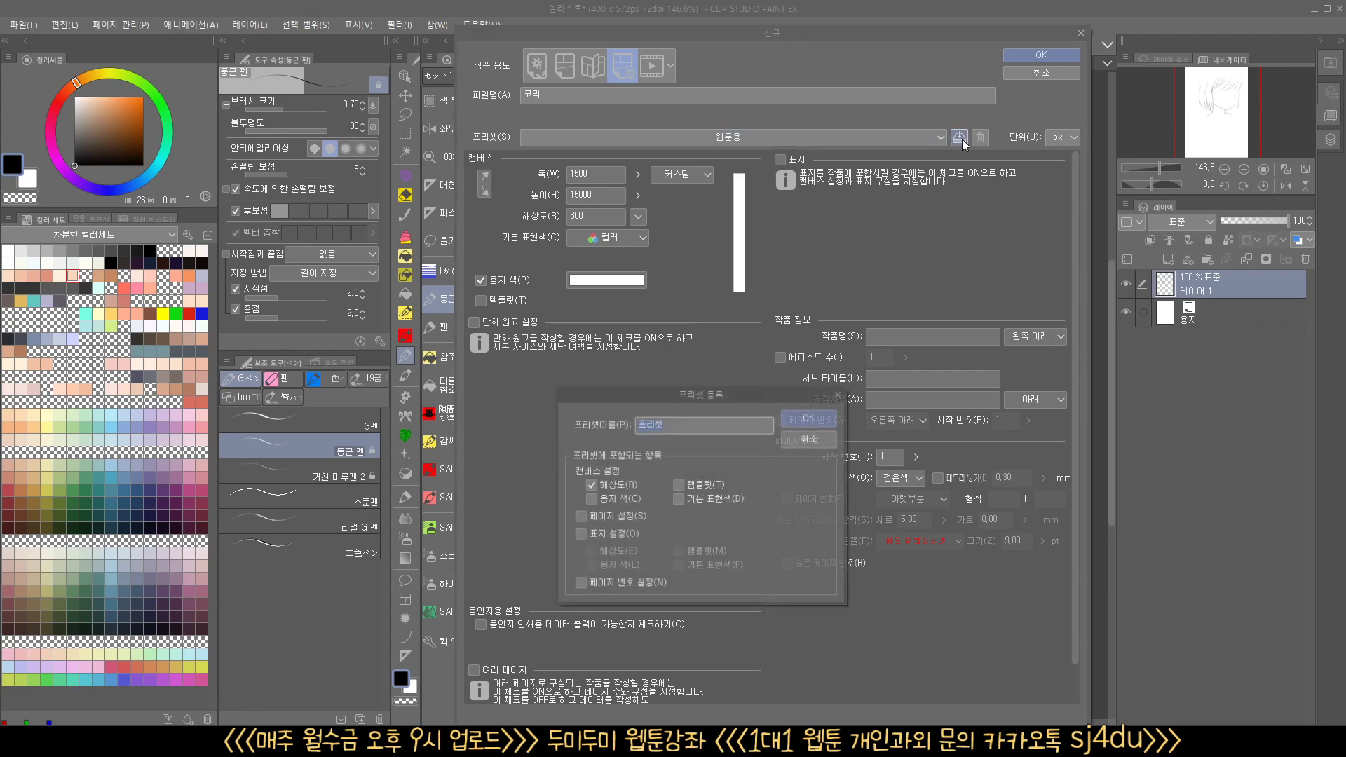
left_click(841, 394)
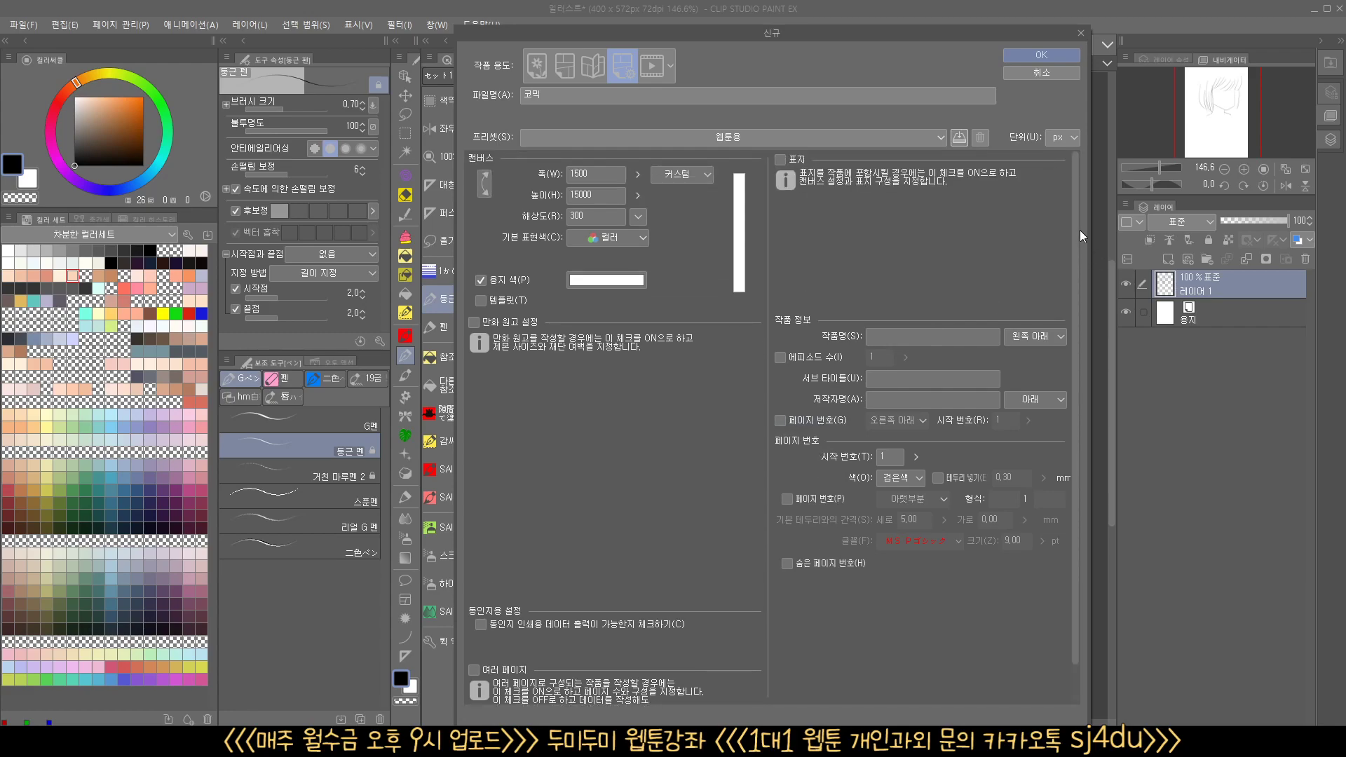
left_click_drag(1074, 233, 1087, 369)
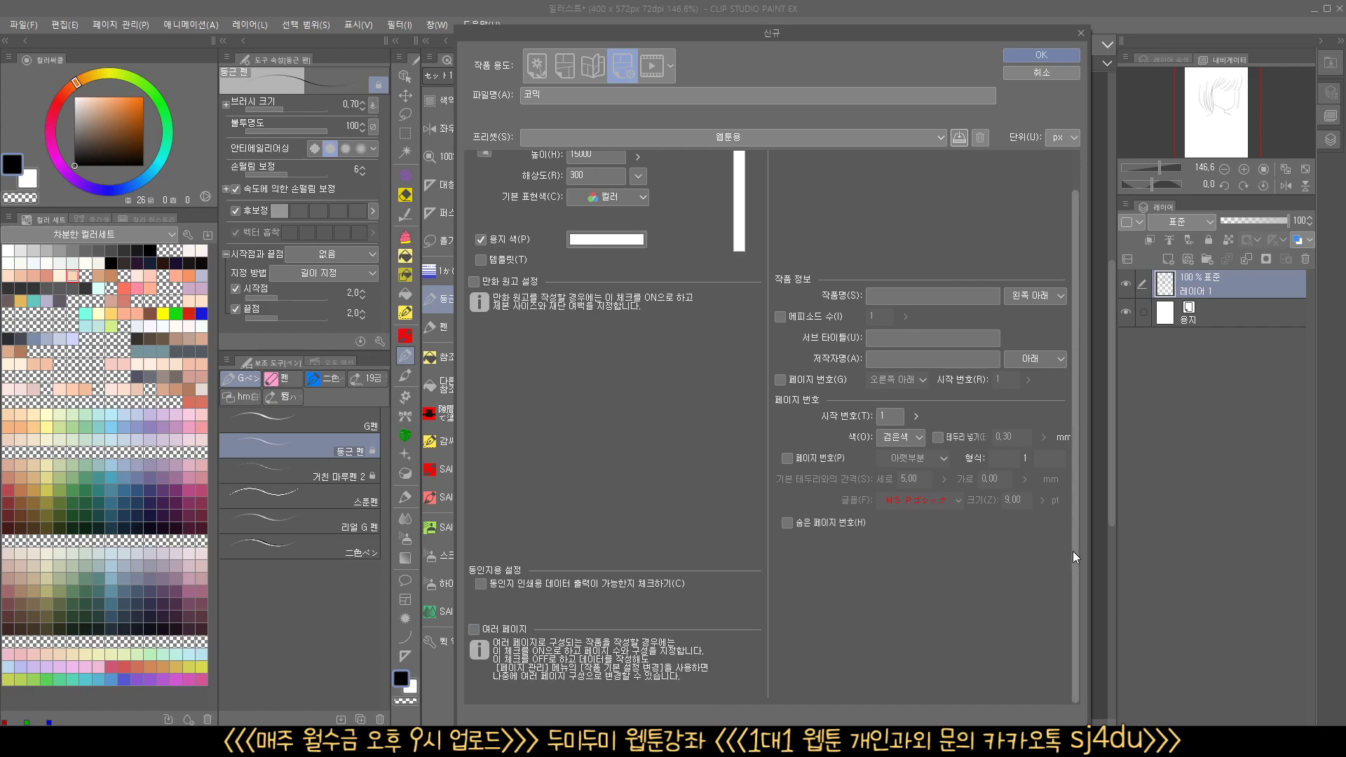
left_click_drag(1072, 551, 1076, 397)
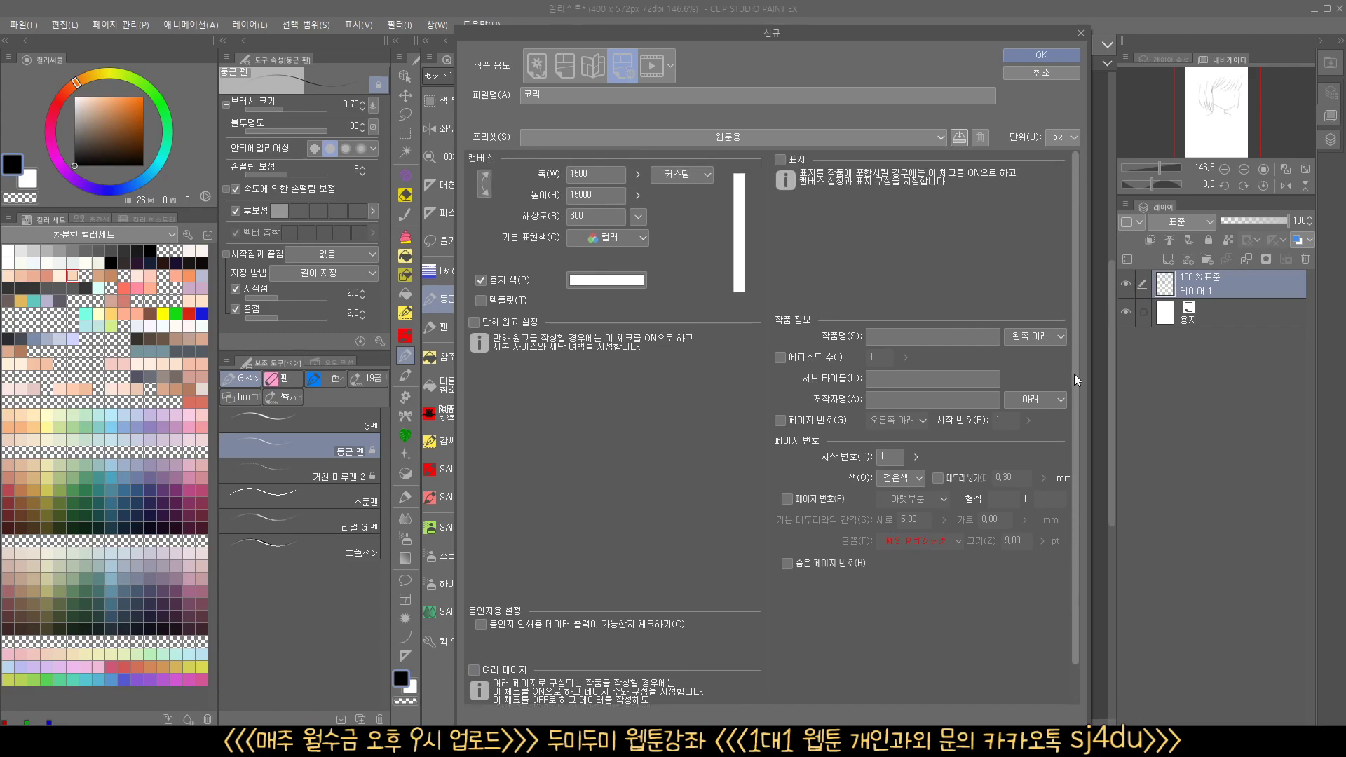
- Enable multiple pages with a page count of 10 for the 웹툰용 comic work and create it
left_click_drag(891, 28, 886, 147)
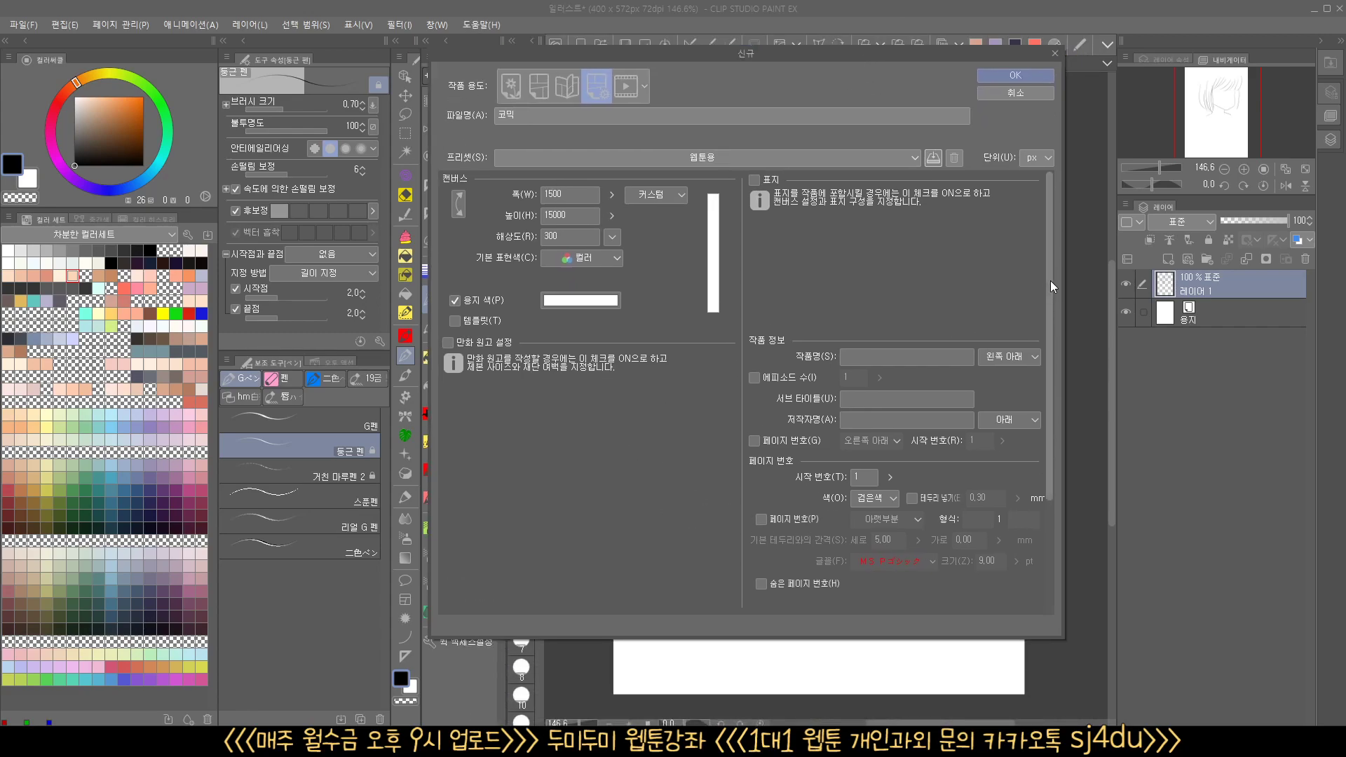
left_click_drag(1048, 247, 1061, 412)
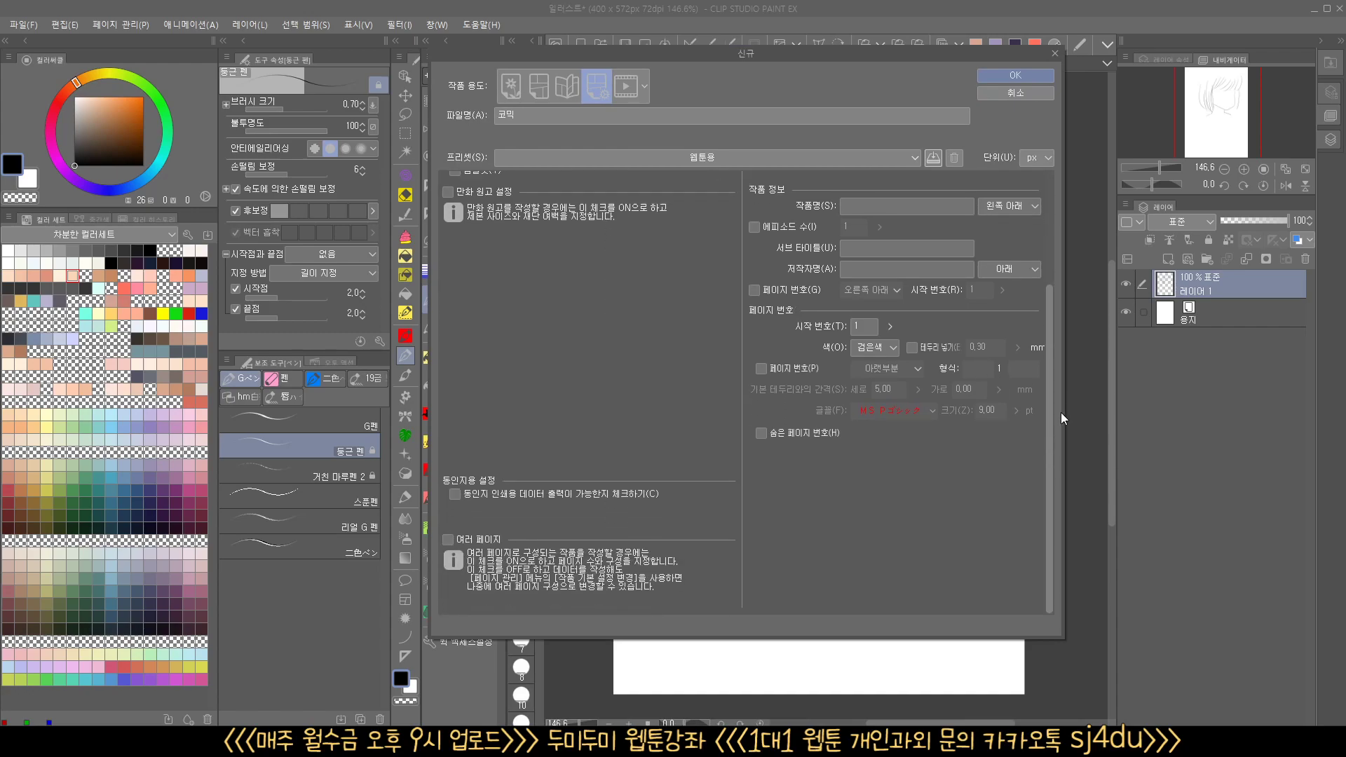
left_click(448, 540)
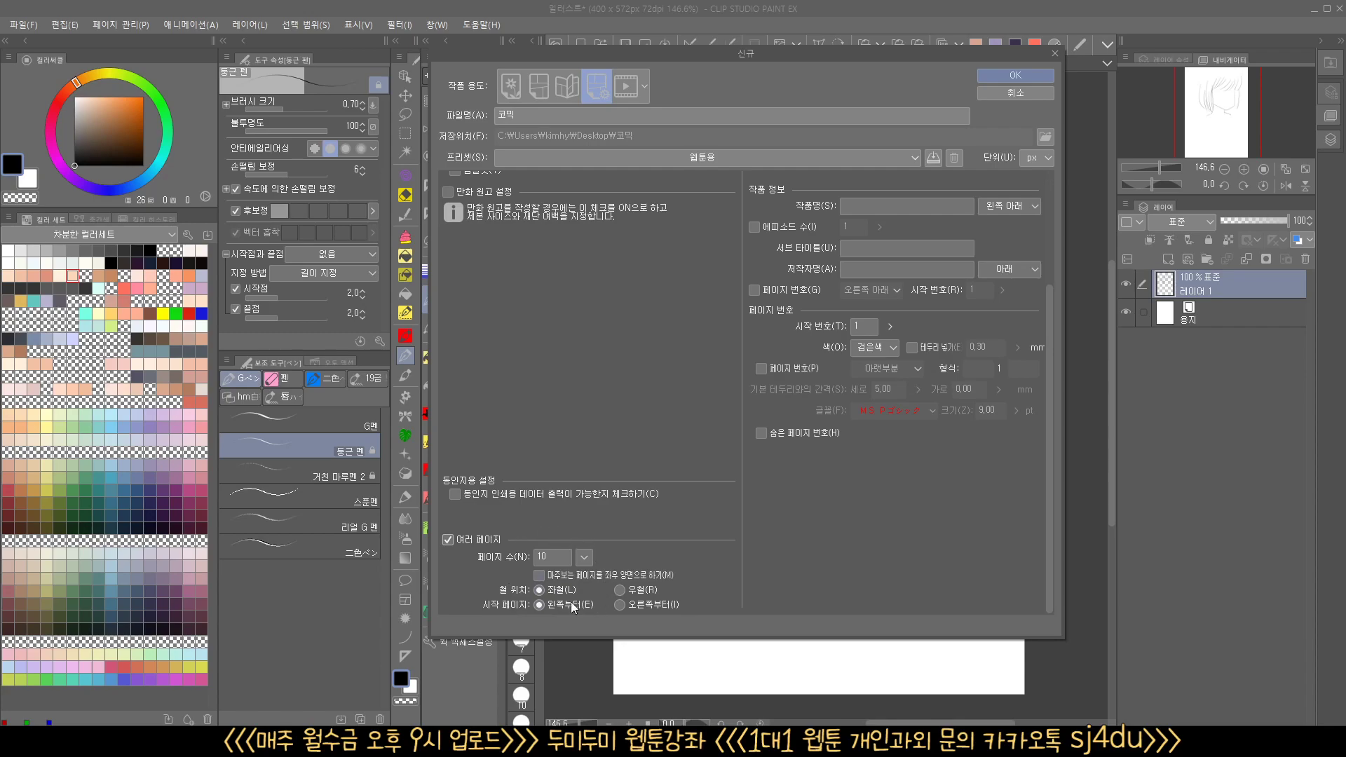
left_click(995, 70)
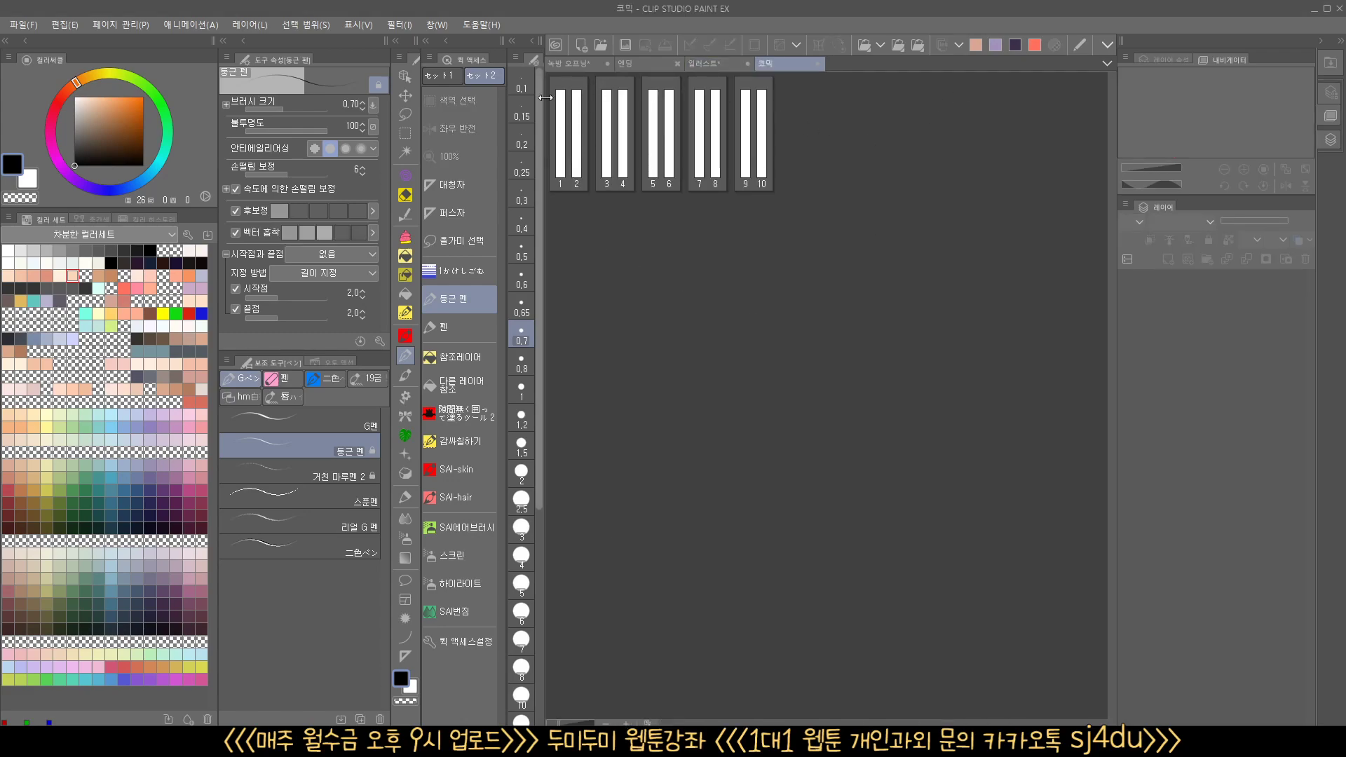
- Open page 1 of the comic for a closer look at its canvas, and close the page again
left_click(558, 168)
double_click(559, 168)
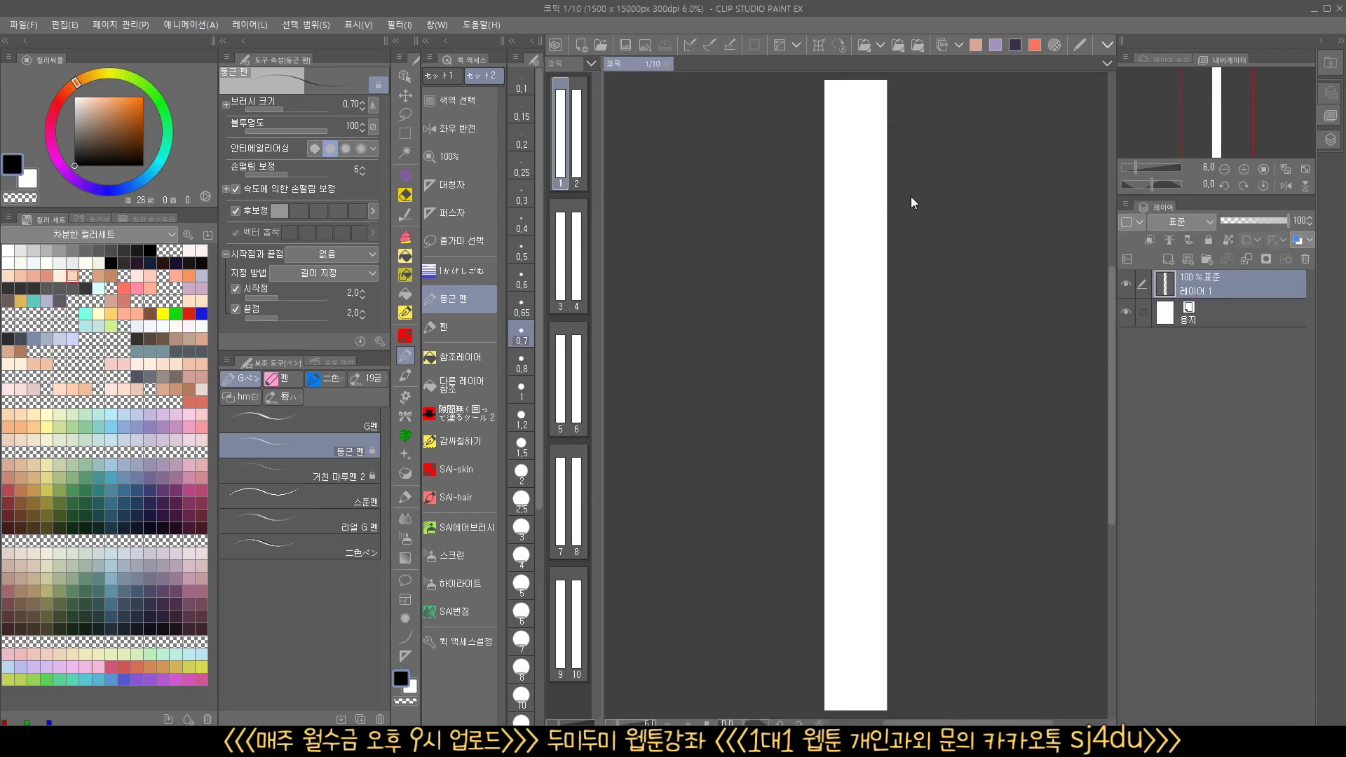
mouse_move(843, 163)
left_mouse_down()
mouse_move(914, 162)
mouse_move(829, 520)
left_mouse_up()
mouse_move(830, 105)
left_mouse_down()
mouse_move(823, 300)
mouse_move(816, 232)
left_mouse_up()
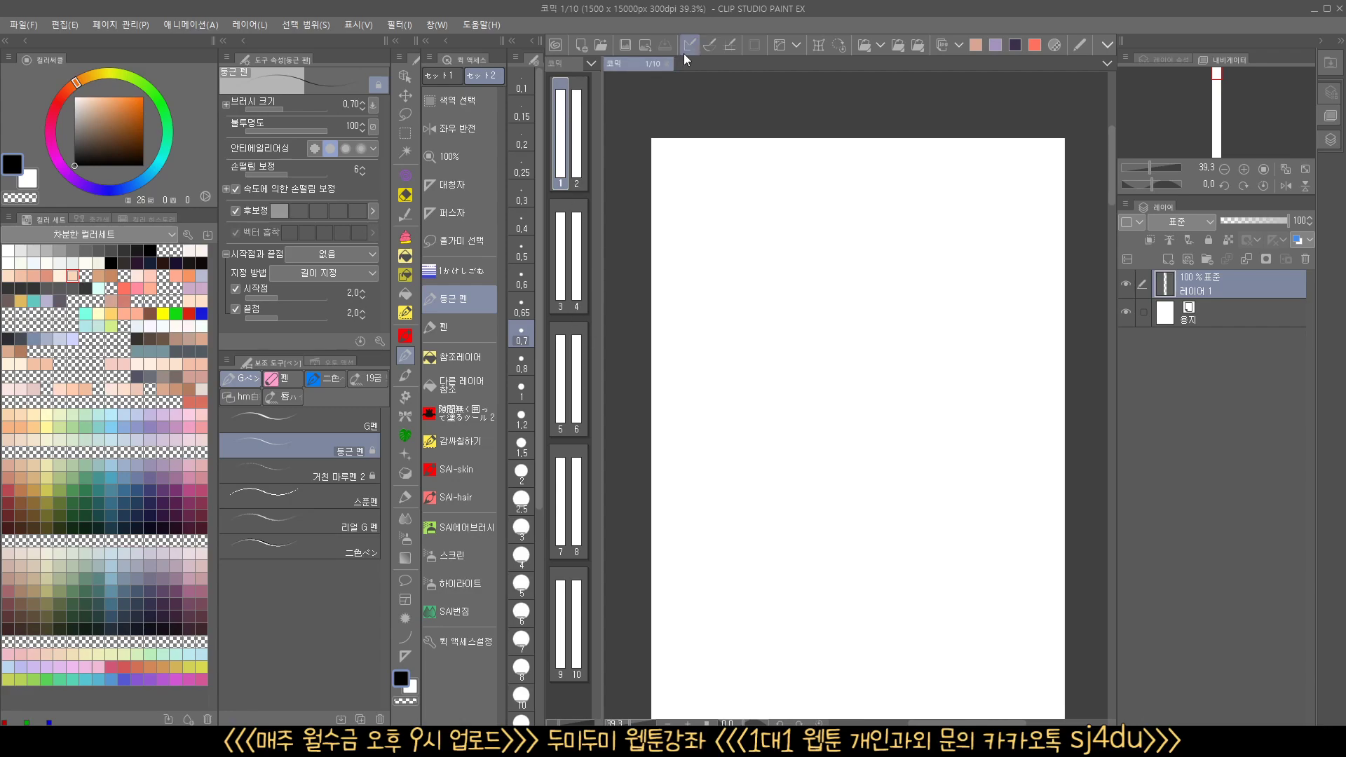
left_click(668, 65)
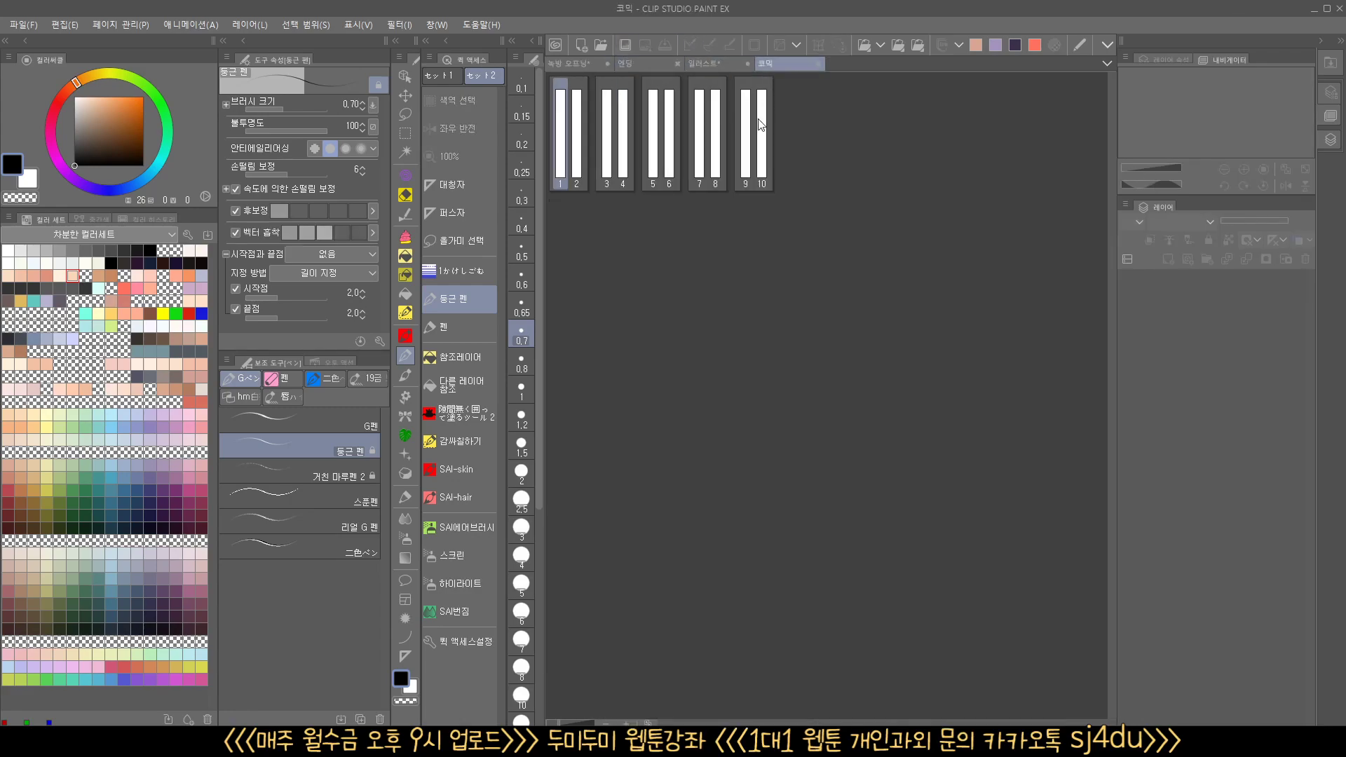
- Examine the overview of all comic pages at several thumbnail sizes
scroll(818, 355, "up", 3)
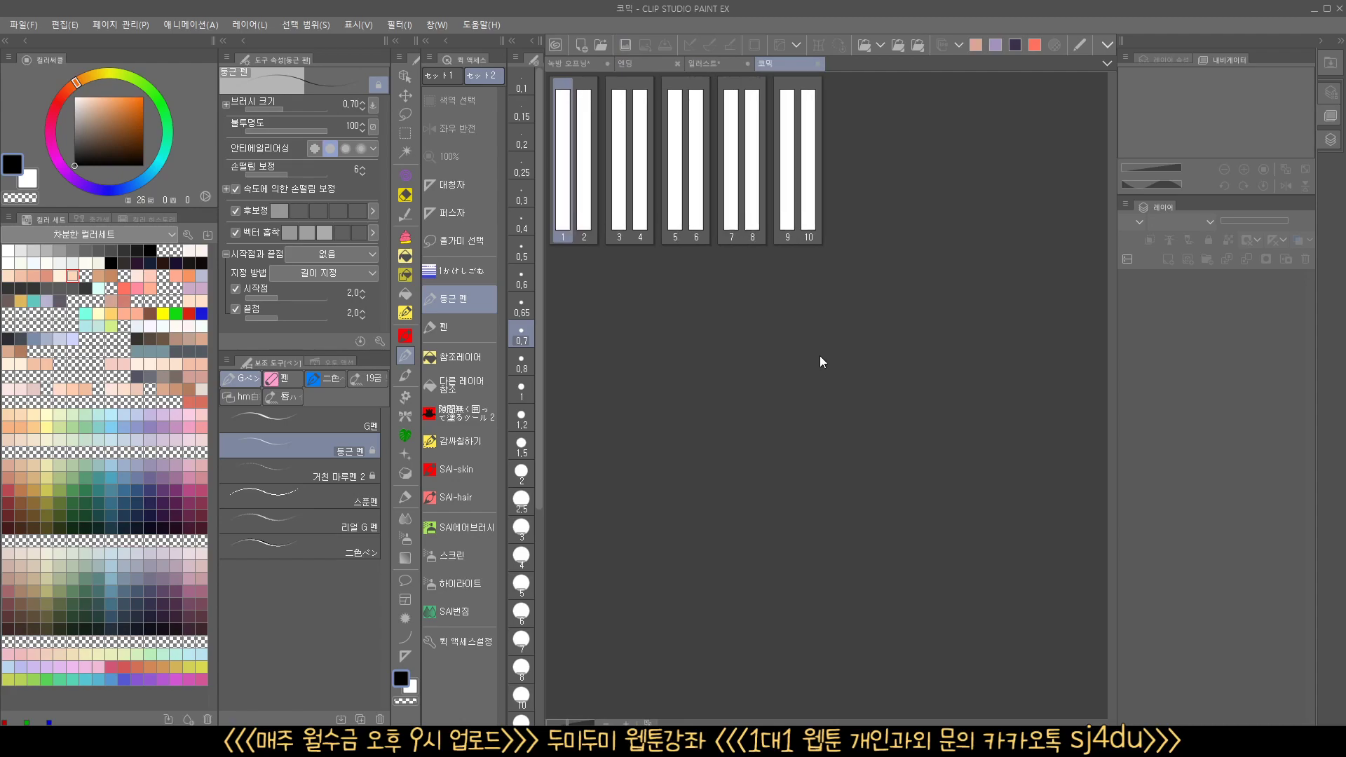
scroll(818, 355, "up", 2)
scroll(819, 356, "down", 4)
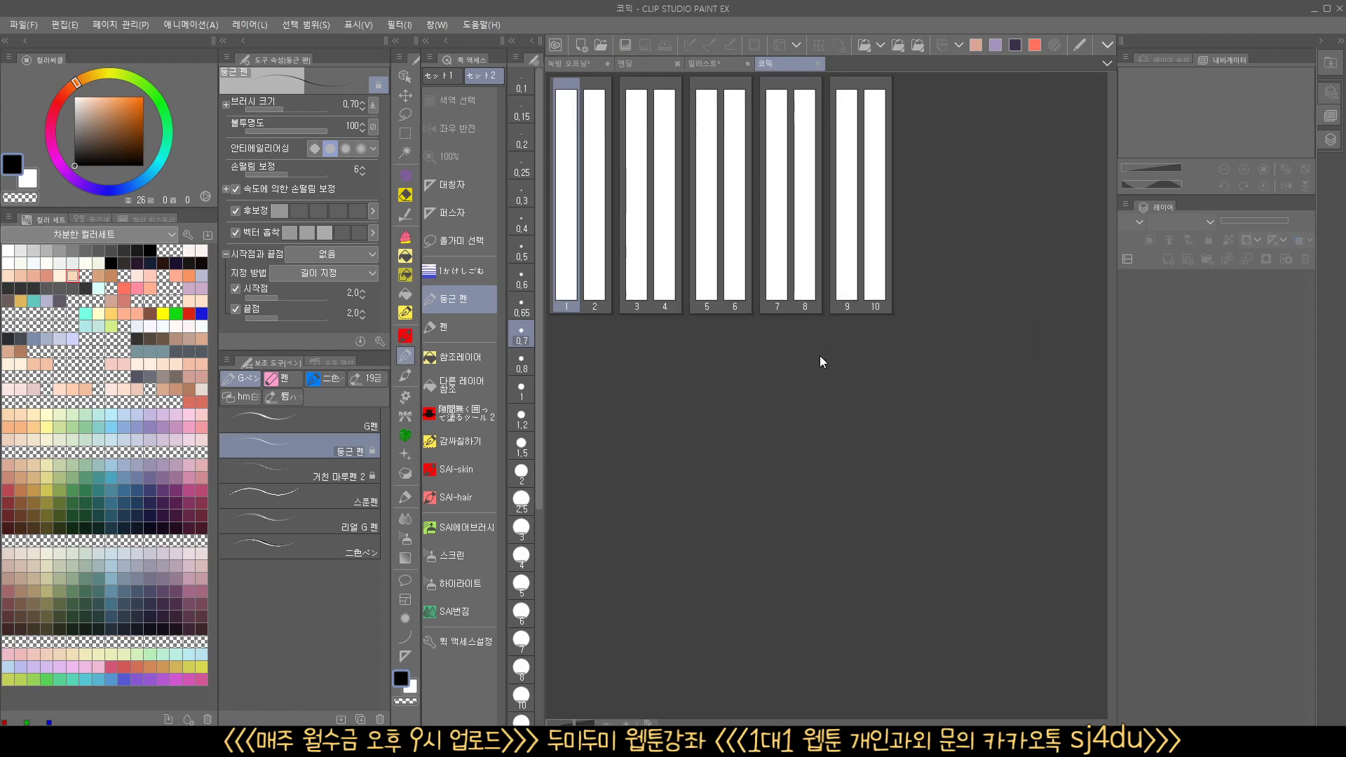
scroll(821, 356, "down", 1)
scroll(820, 356, "up", 5)
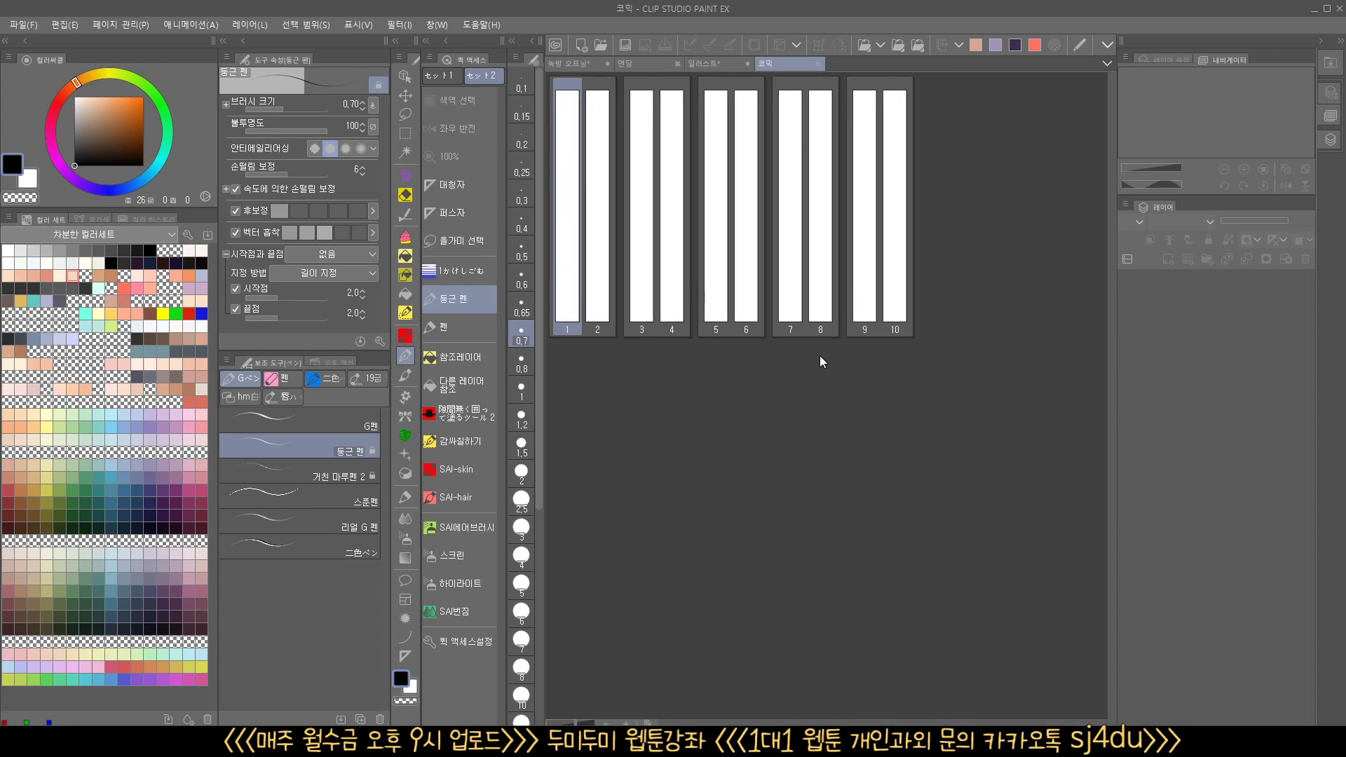
scroll(819, 356, "down", 2)
scroll(819, 356, "up", 5)
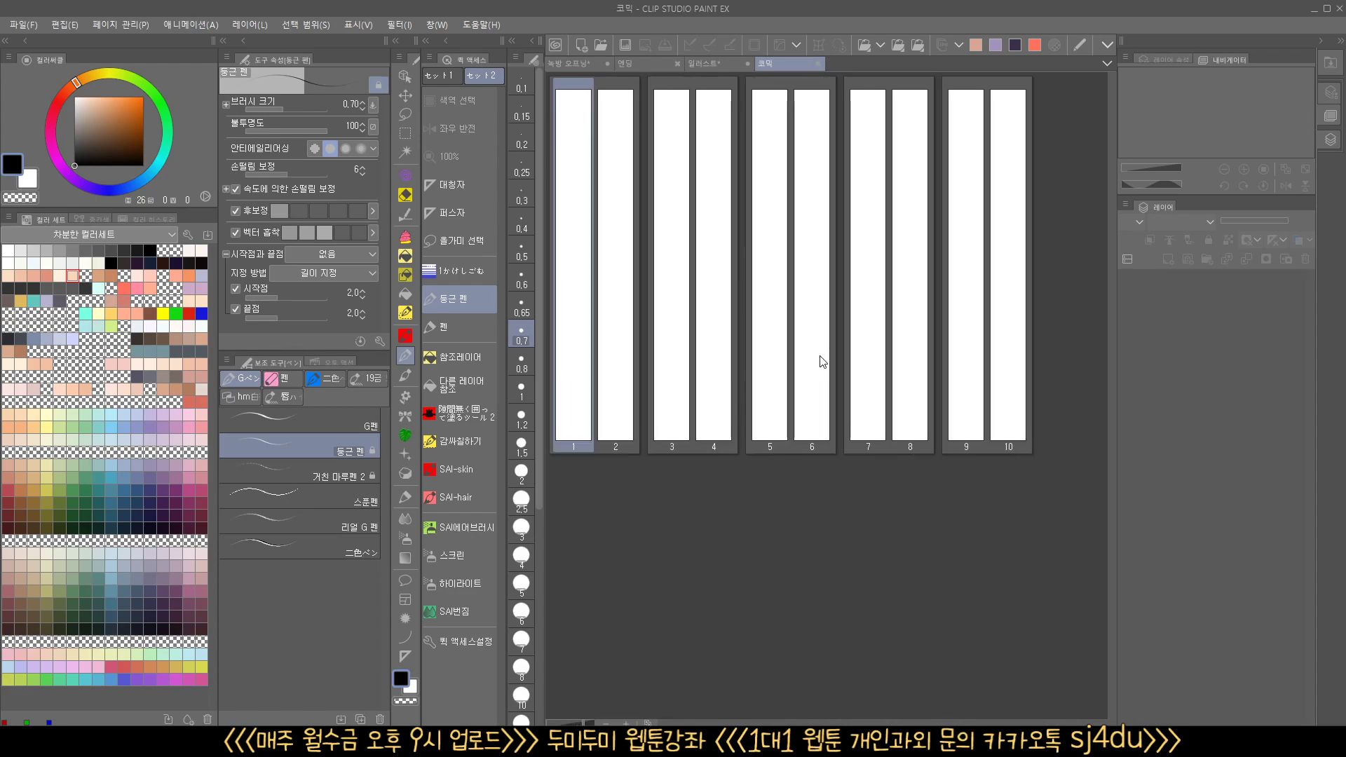
scroll(819, 355, "down", 2)
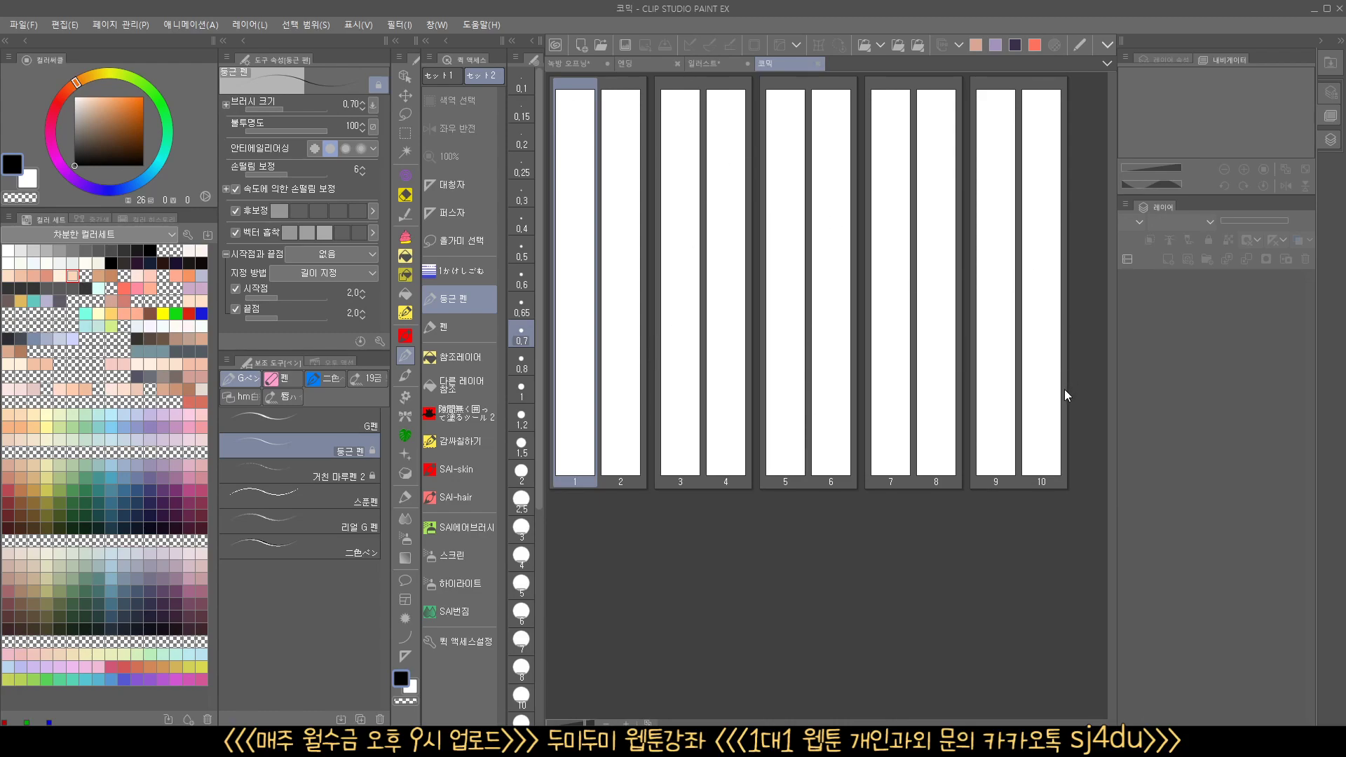
scroll(805, 216, "up", 2)
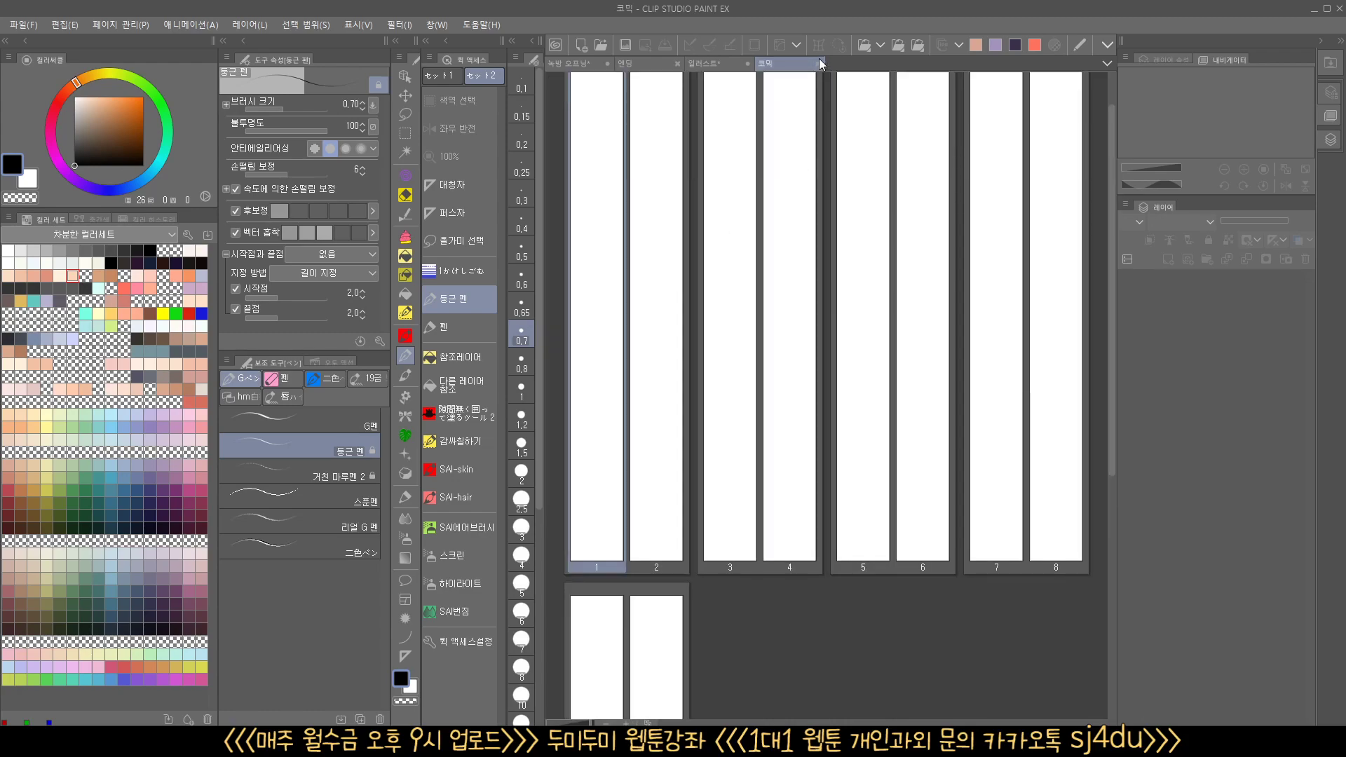
scroll(733, 279, "up", 1)
scroll(709, 350, "down", 3)
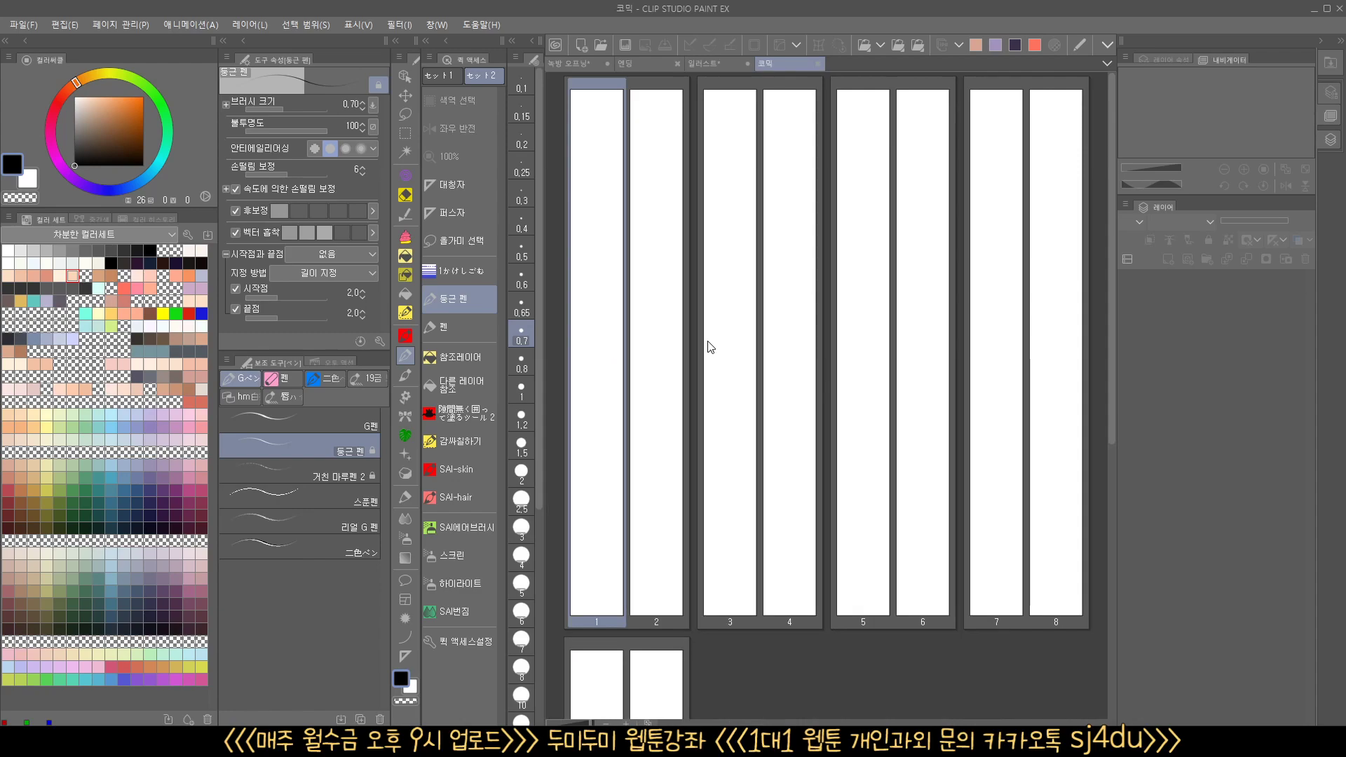
scroll(708, 340, "down", 1)
- Close the comic work and minimize the two open document windows on the desktop
left_click(816, 64)
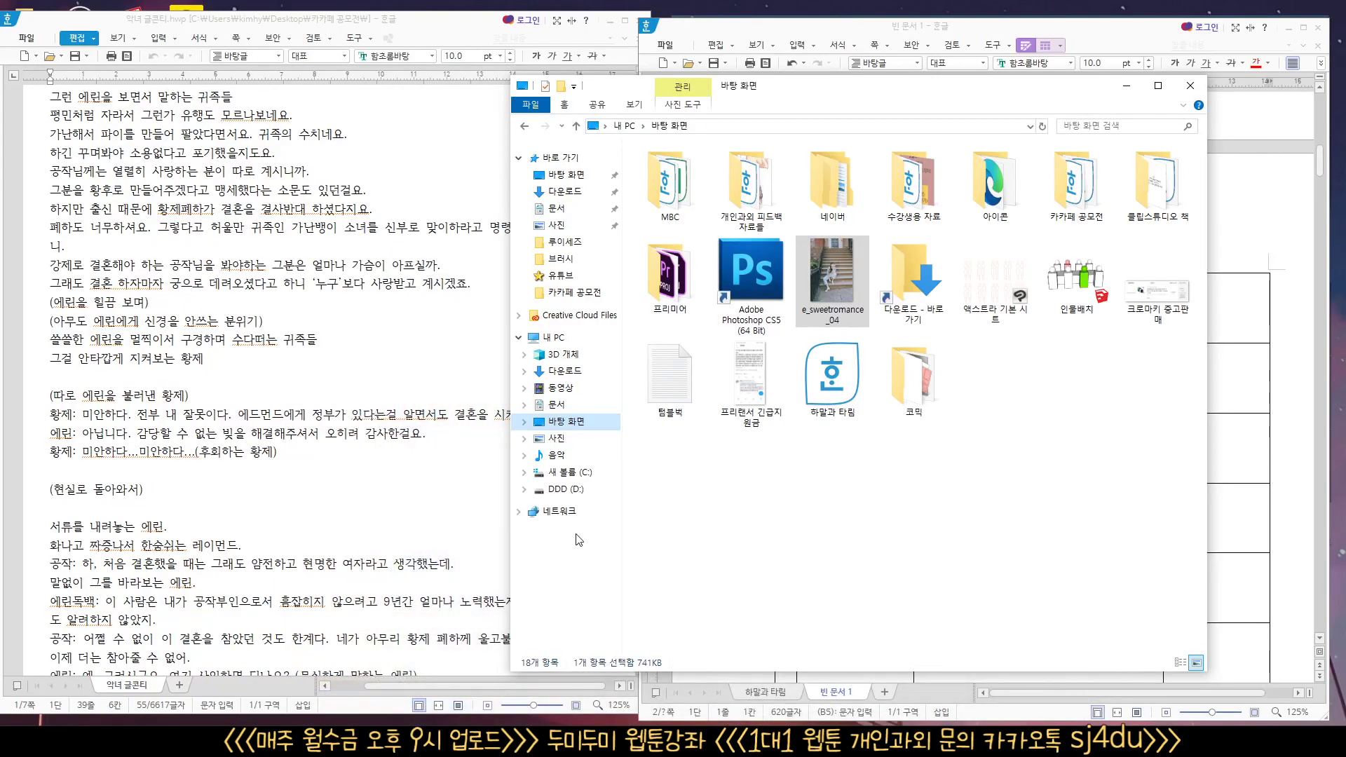
left_click(609, 21)
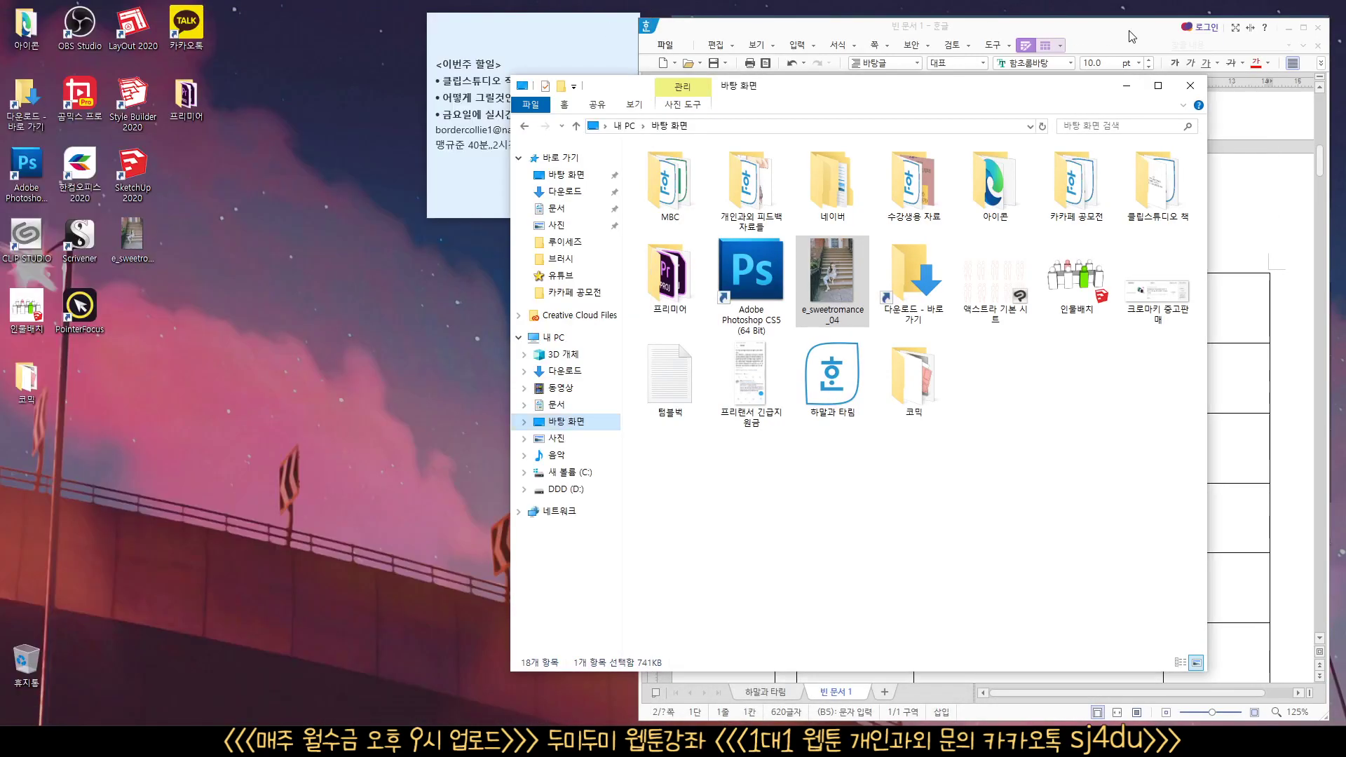
left_click(1288, 28)
left_click(239, 135)
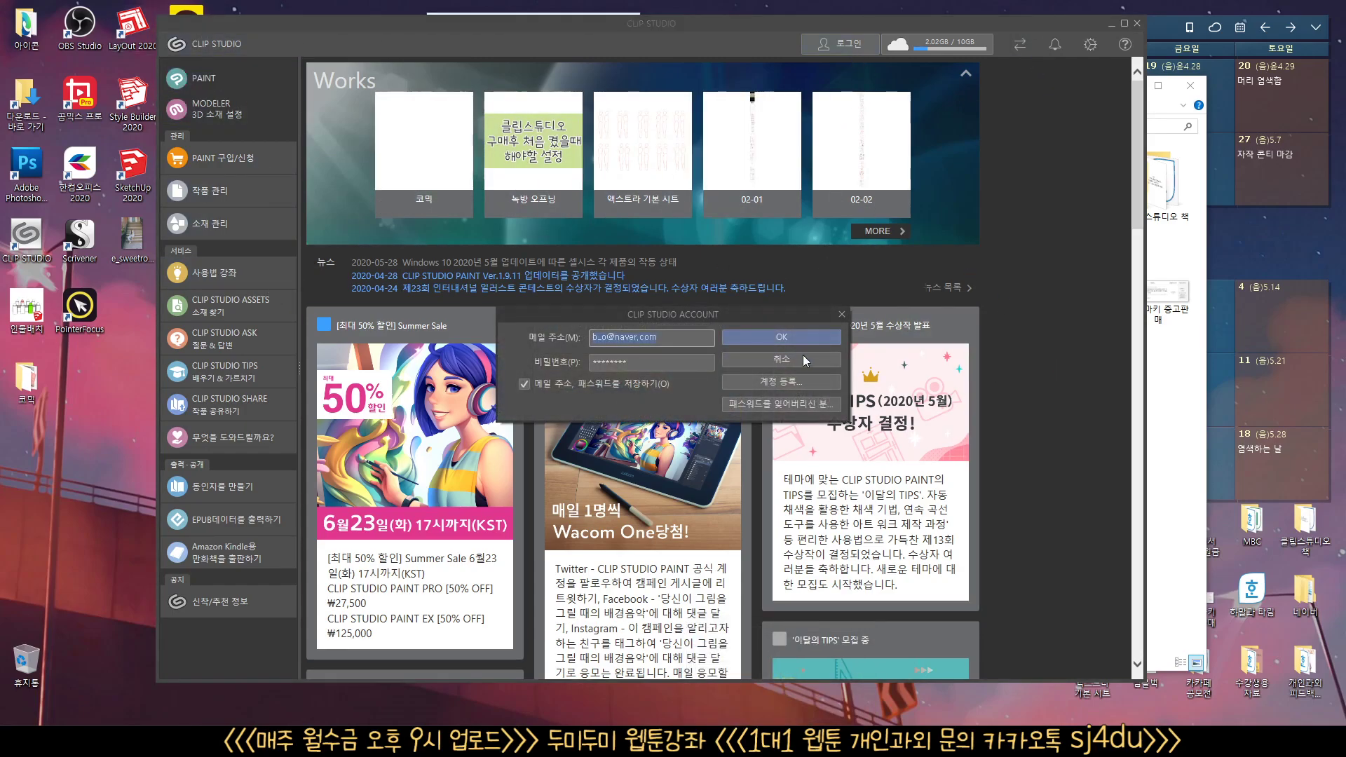
- Log in to the CLIP STUDIO account with the saved credentials and open the cloud page
left_click(799, 340)
left_click(934, 54)
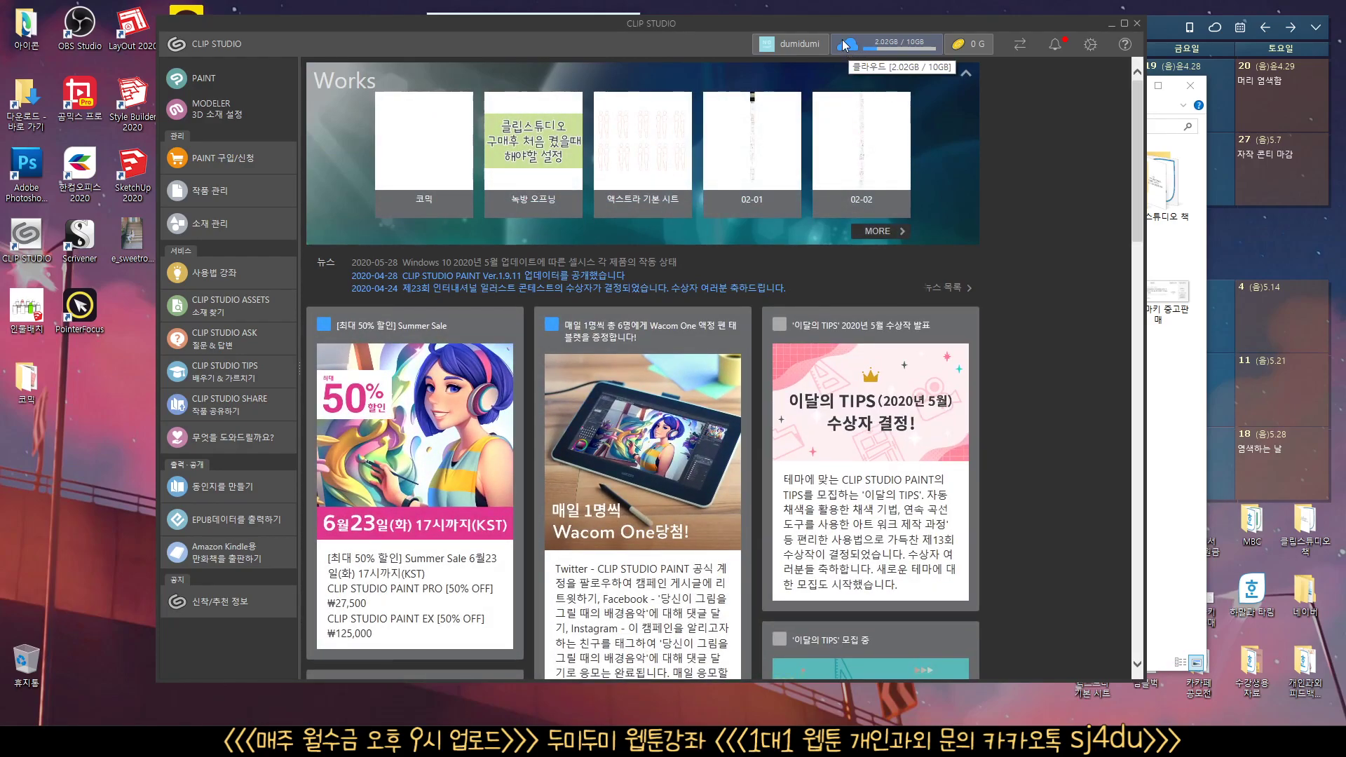
left_click(843, 45)
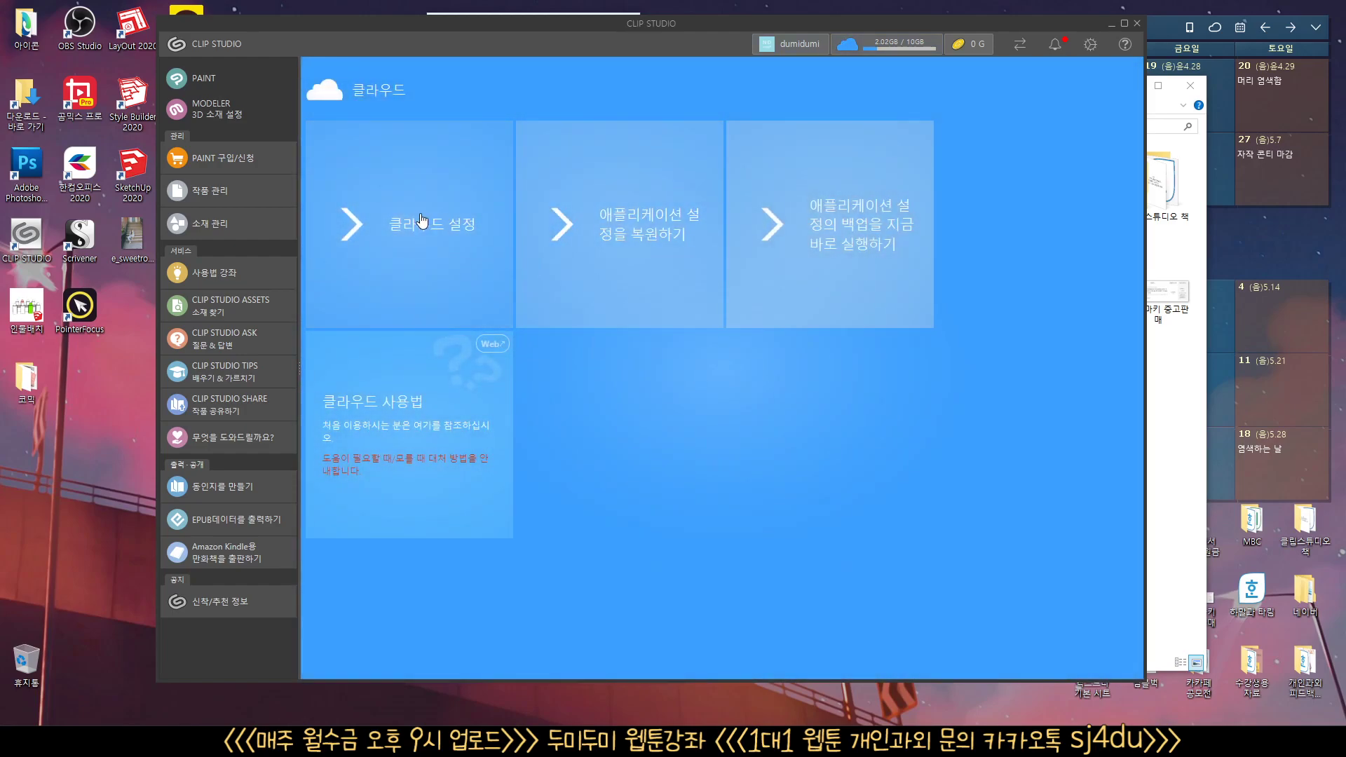
- Turn on automatic syncing of works and materials and the backup of application settings in the cloud settings
left_click(426, 221)
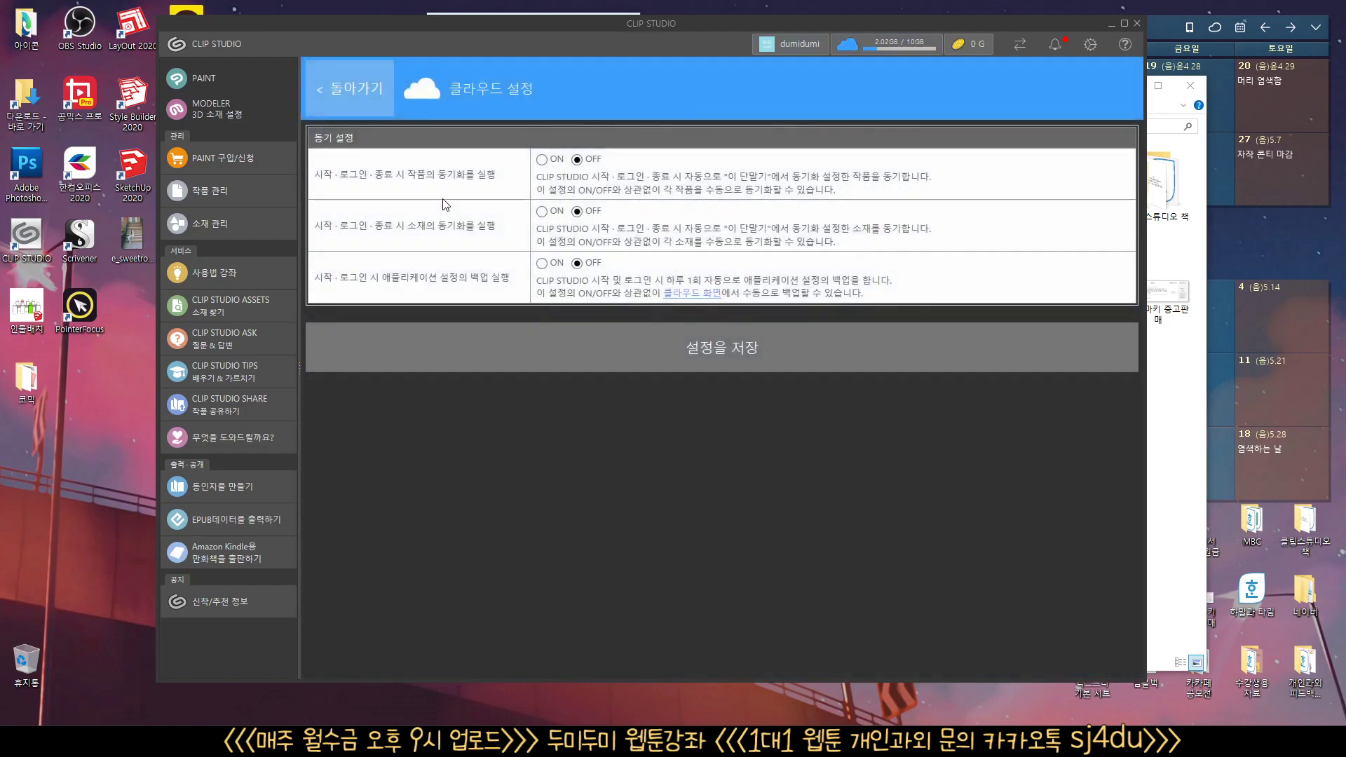
left_click(541, 159)
left_click(542, 211)
left_click(541, 263)
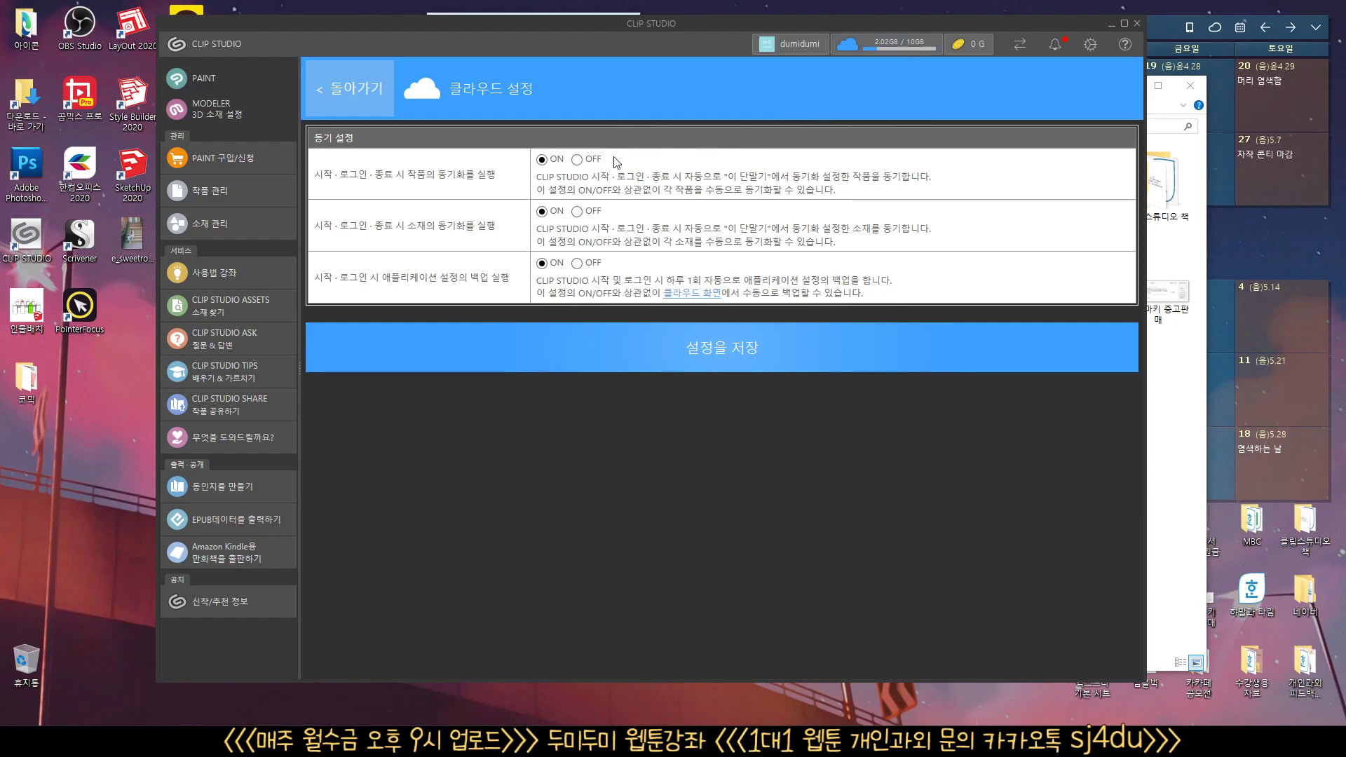
- Turn the three automatic sync and backup options back off and return to the cloud page
left_click(576, 160)
left_click(576, 212)
left_click(576, 263)
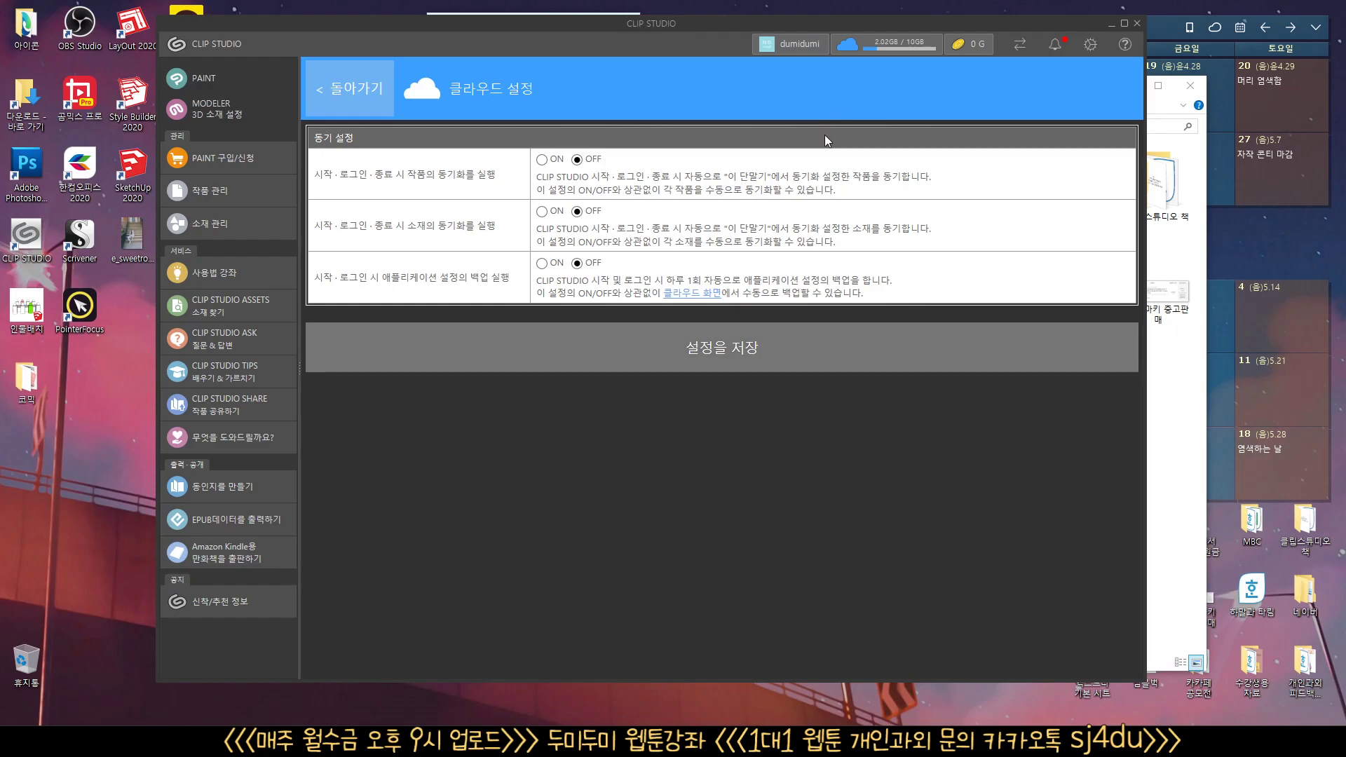
left_click(727, 340)
left_click(337, 84)
- Look through the cloud backup history for restoring application settings, and go back without restoring any backup
left_click(640, 237)
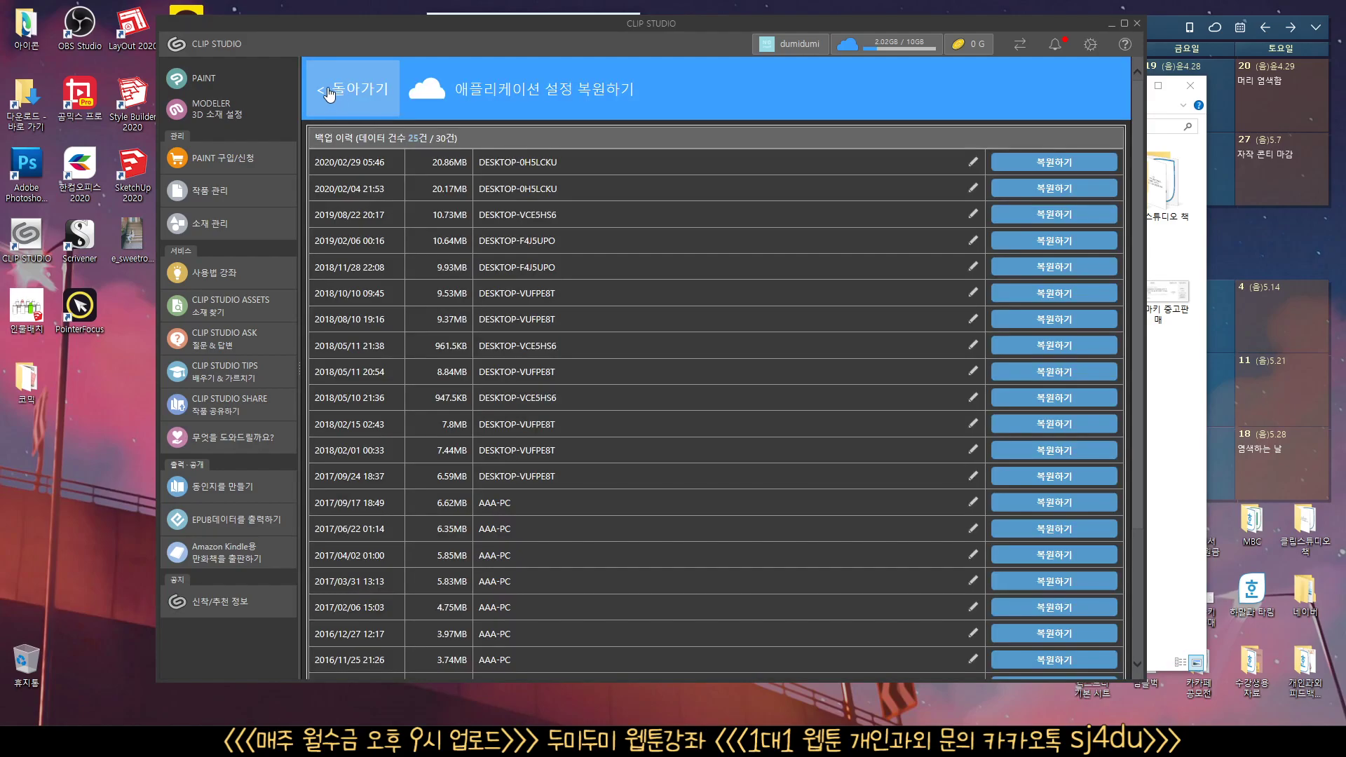
left_click(336, 90)
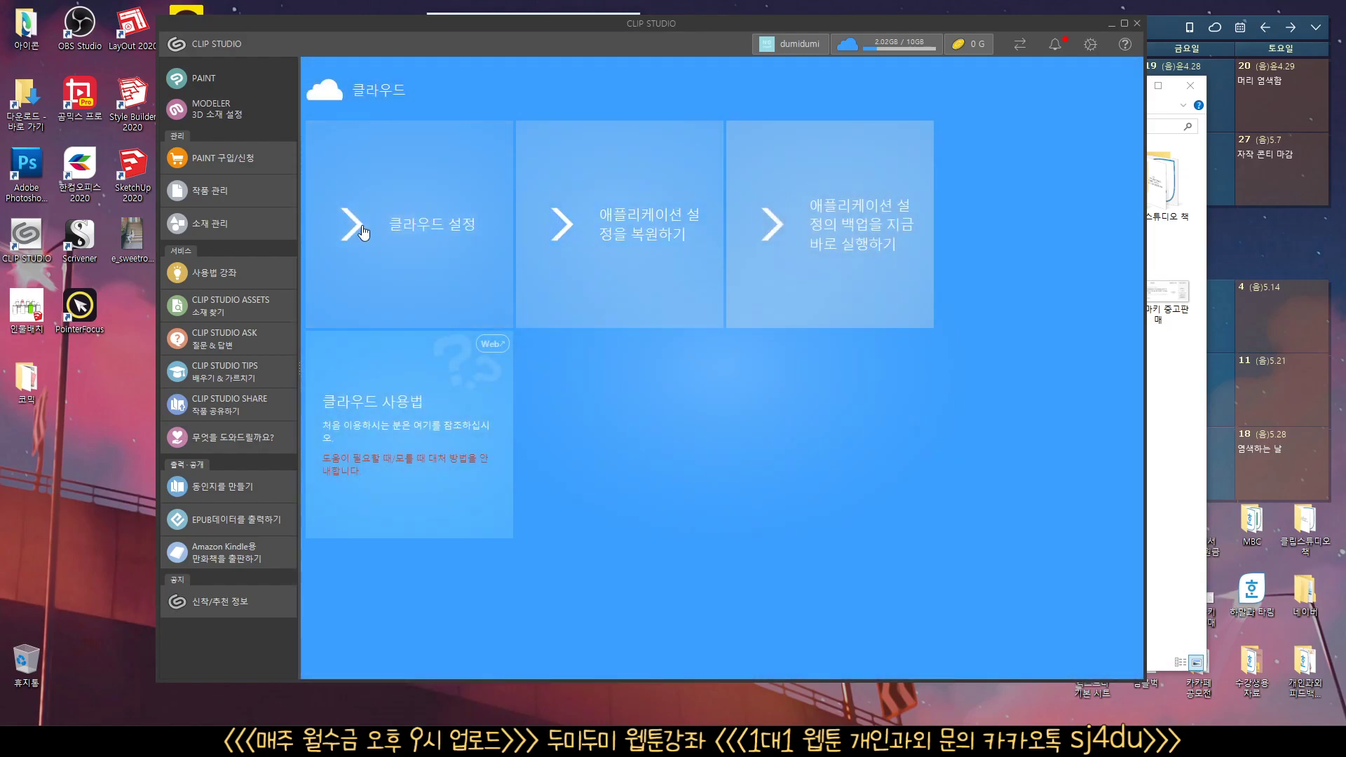
left_click(656, 237)
scroll(631, 219, "down", 3)
scroll(618, 450, "up", 3)
scroll(686, 234, "down", 3)
scroll(666, 545, "up", 3)
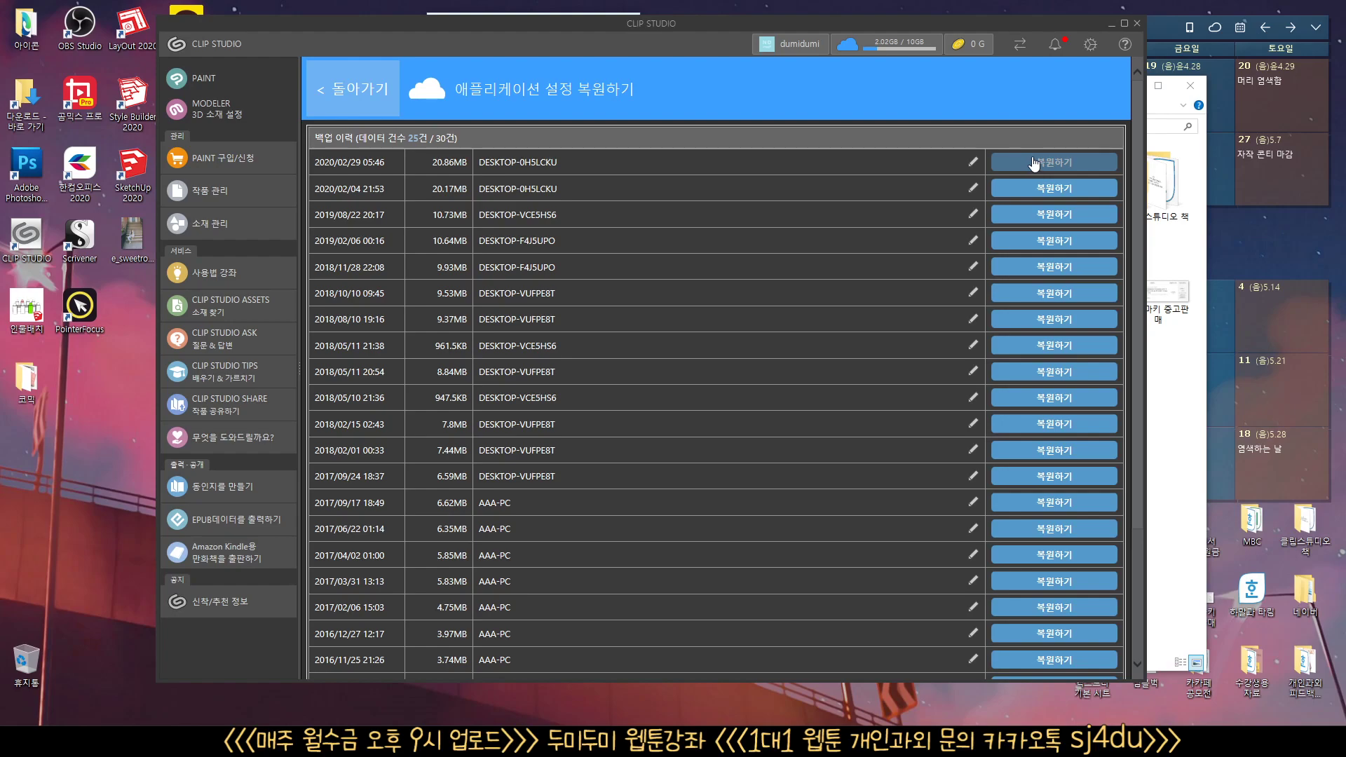
left_click(344, 86)
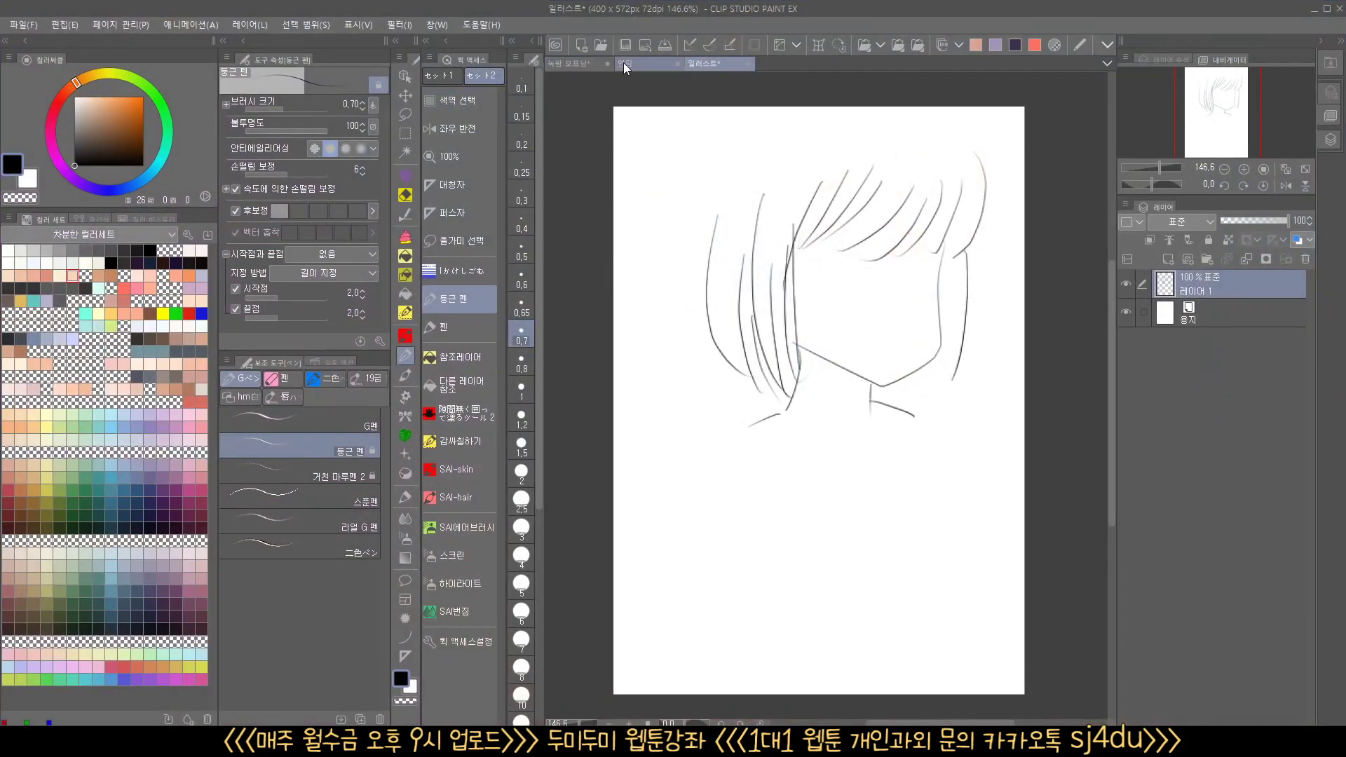
- Switch to the 엔딩 canvas in Clip Studio Paint and hide all palettes
left_click(625, 62)
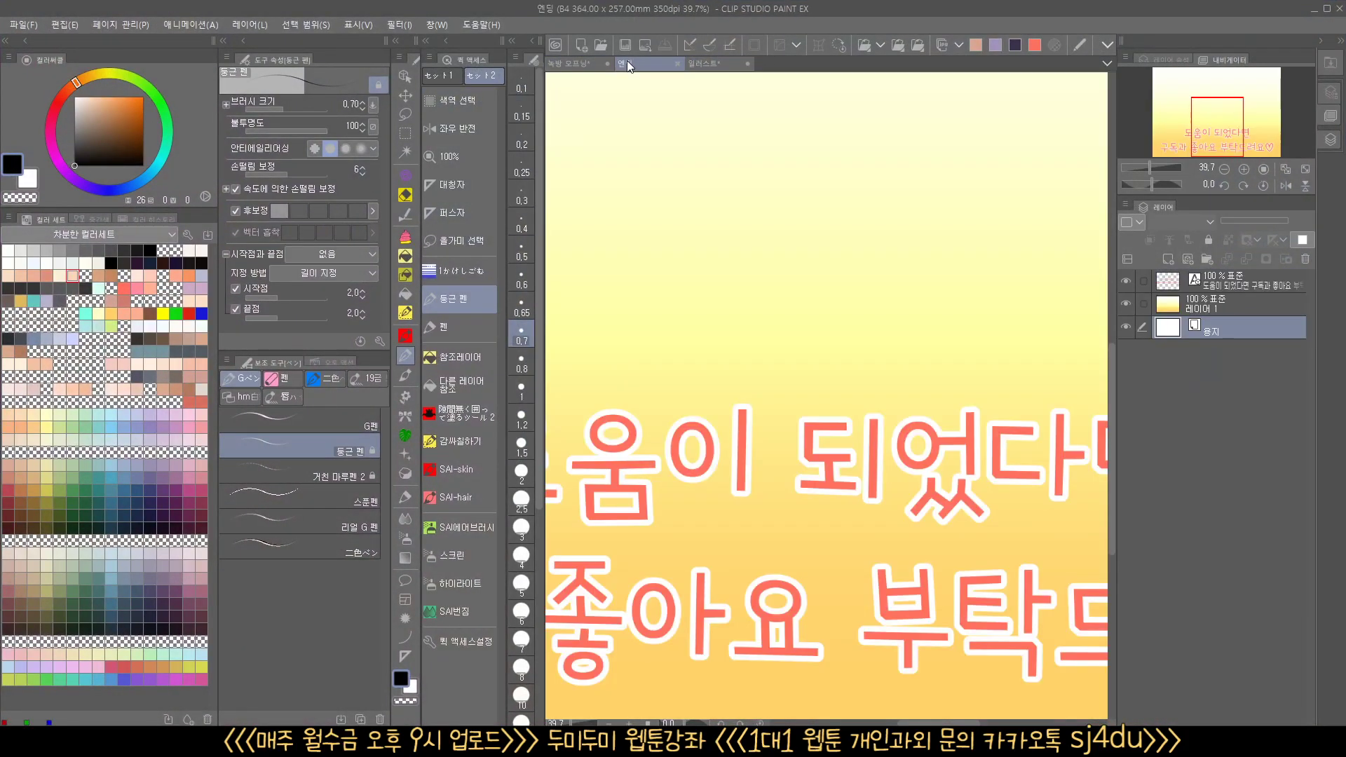
key("Tab")
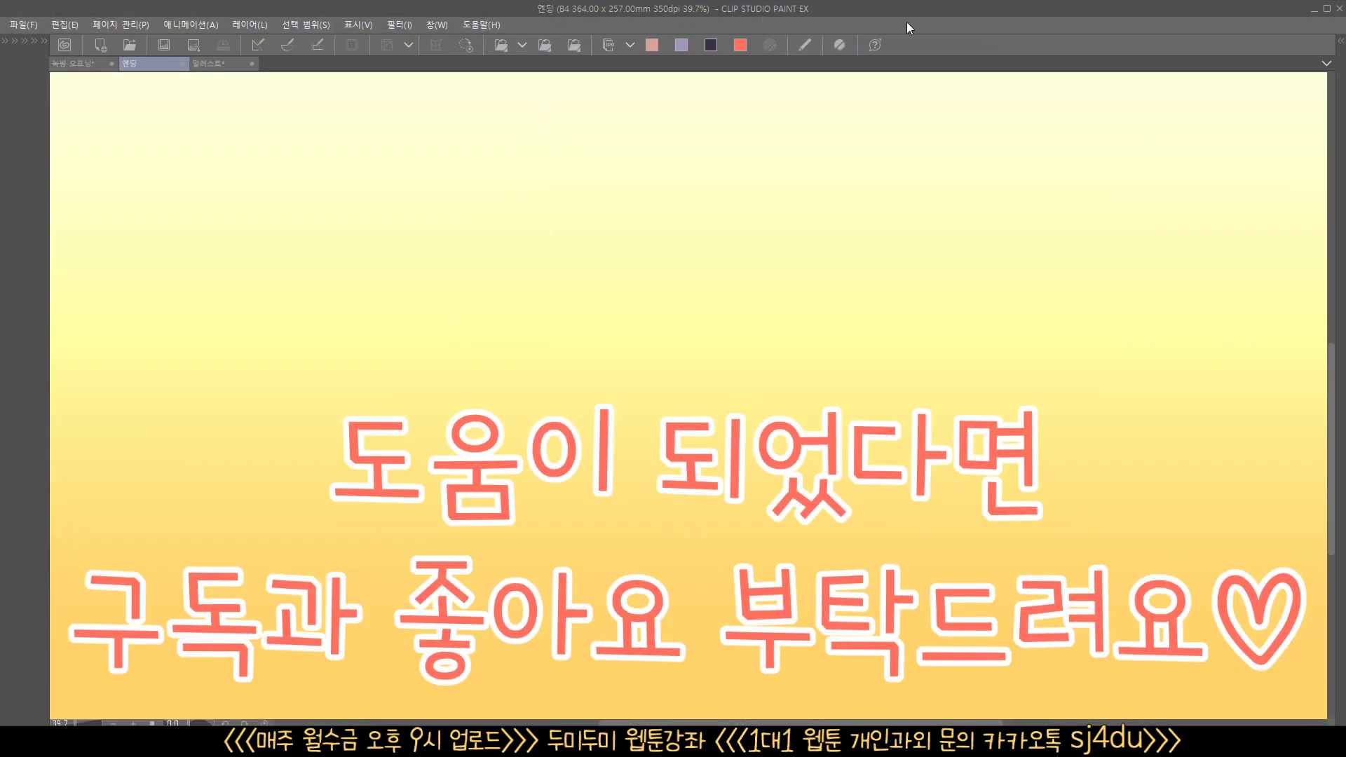